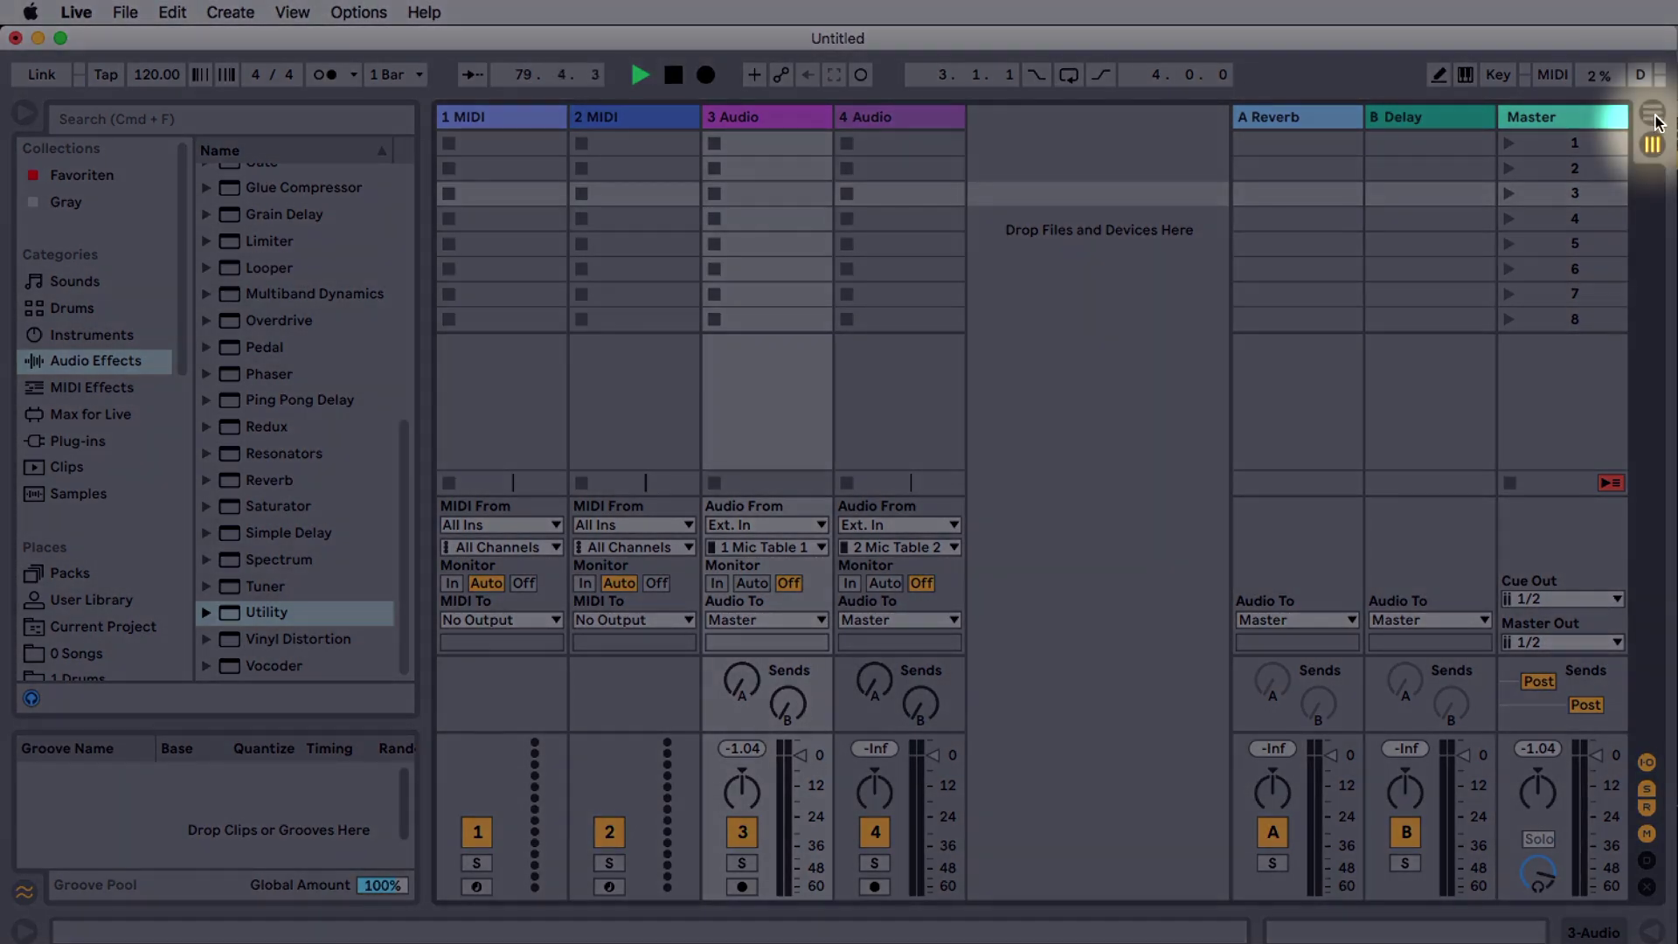
Switch to Arrangement view and reduce the set to two empty audio tracks, 1 Audio and 2 Audio.
{"action": "left_click", "coordinate": [1653, 114]}
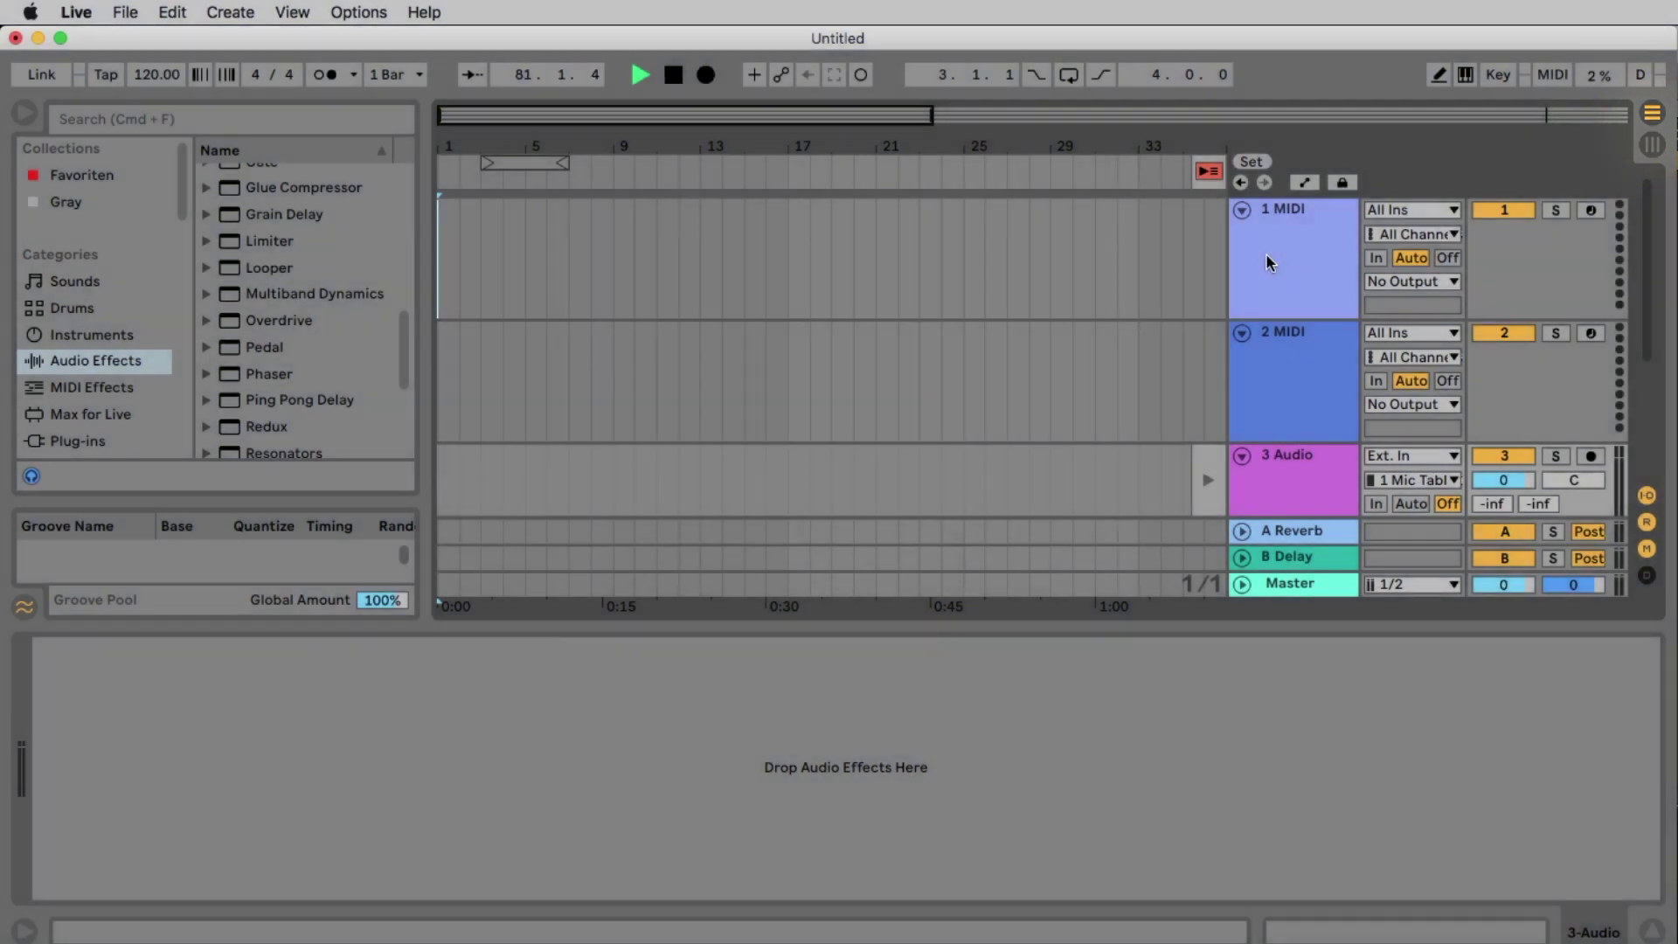
{"action": "left_click", "coordinate": [1275, 299]}
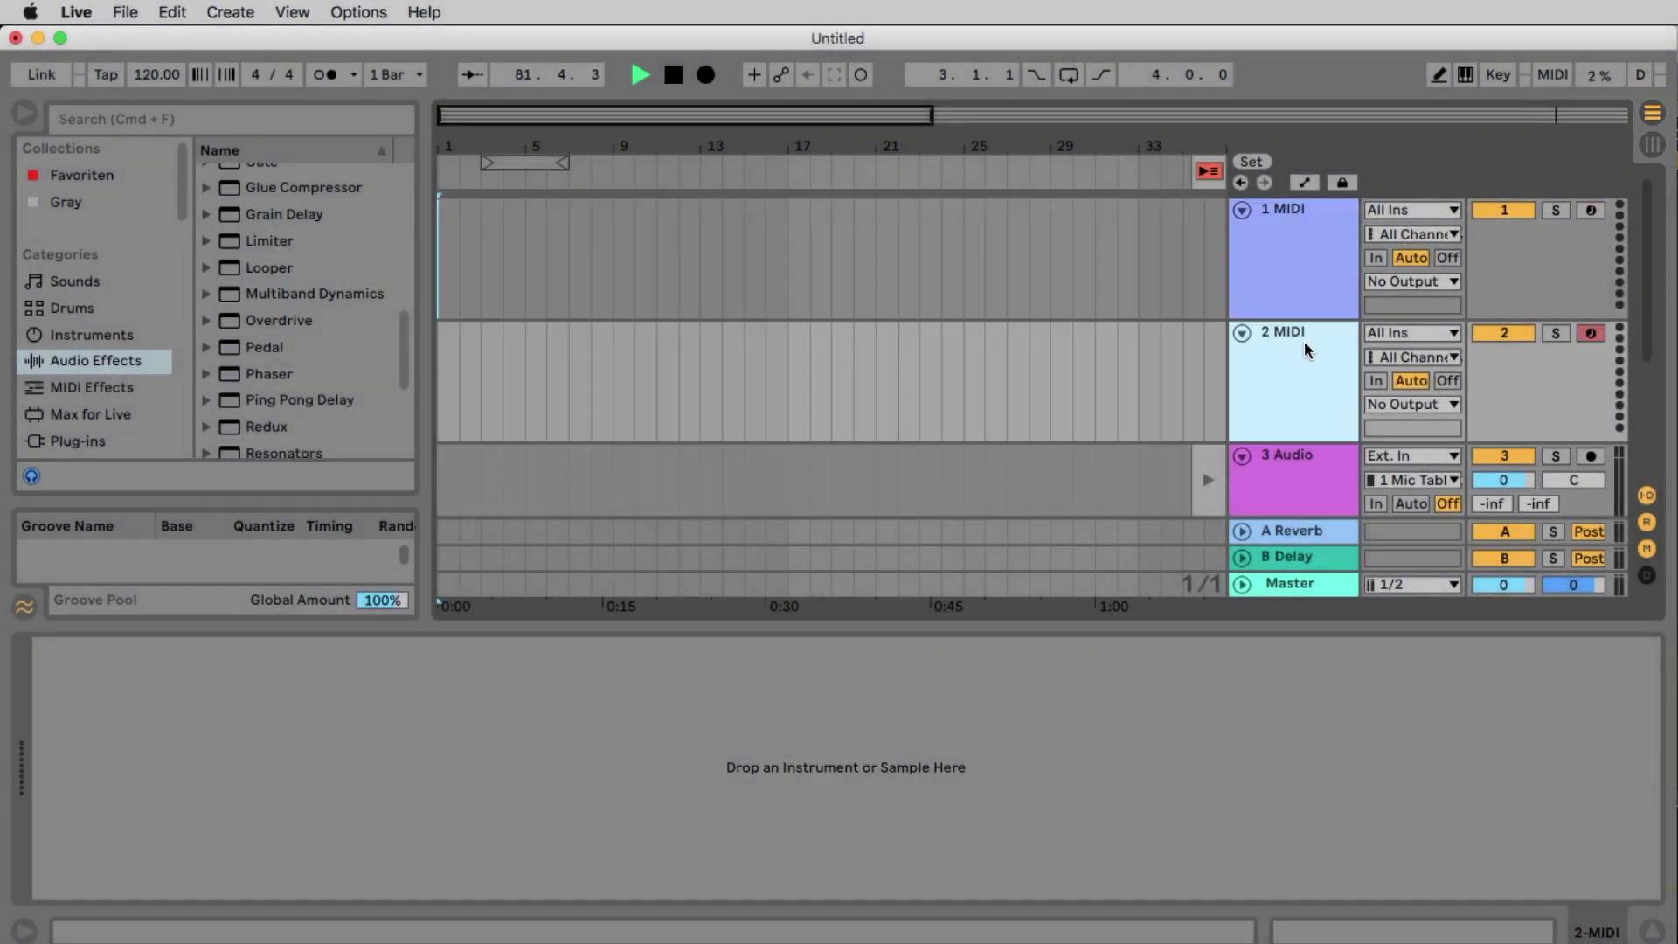
{"action": "key", "text": "cmd+t"}
{"action": "left_click", "coordinate": [1289, 401]}
{"action": "left_click", "coordinate": [1292, 423]}
{"action": "key", "text": "Delete"}
{"action": "left_click", "coordinate": [1302, 372]}
{"action": "left_click", "coordinate": [1301, 228]}
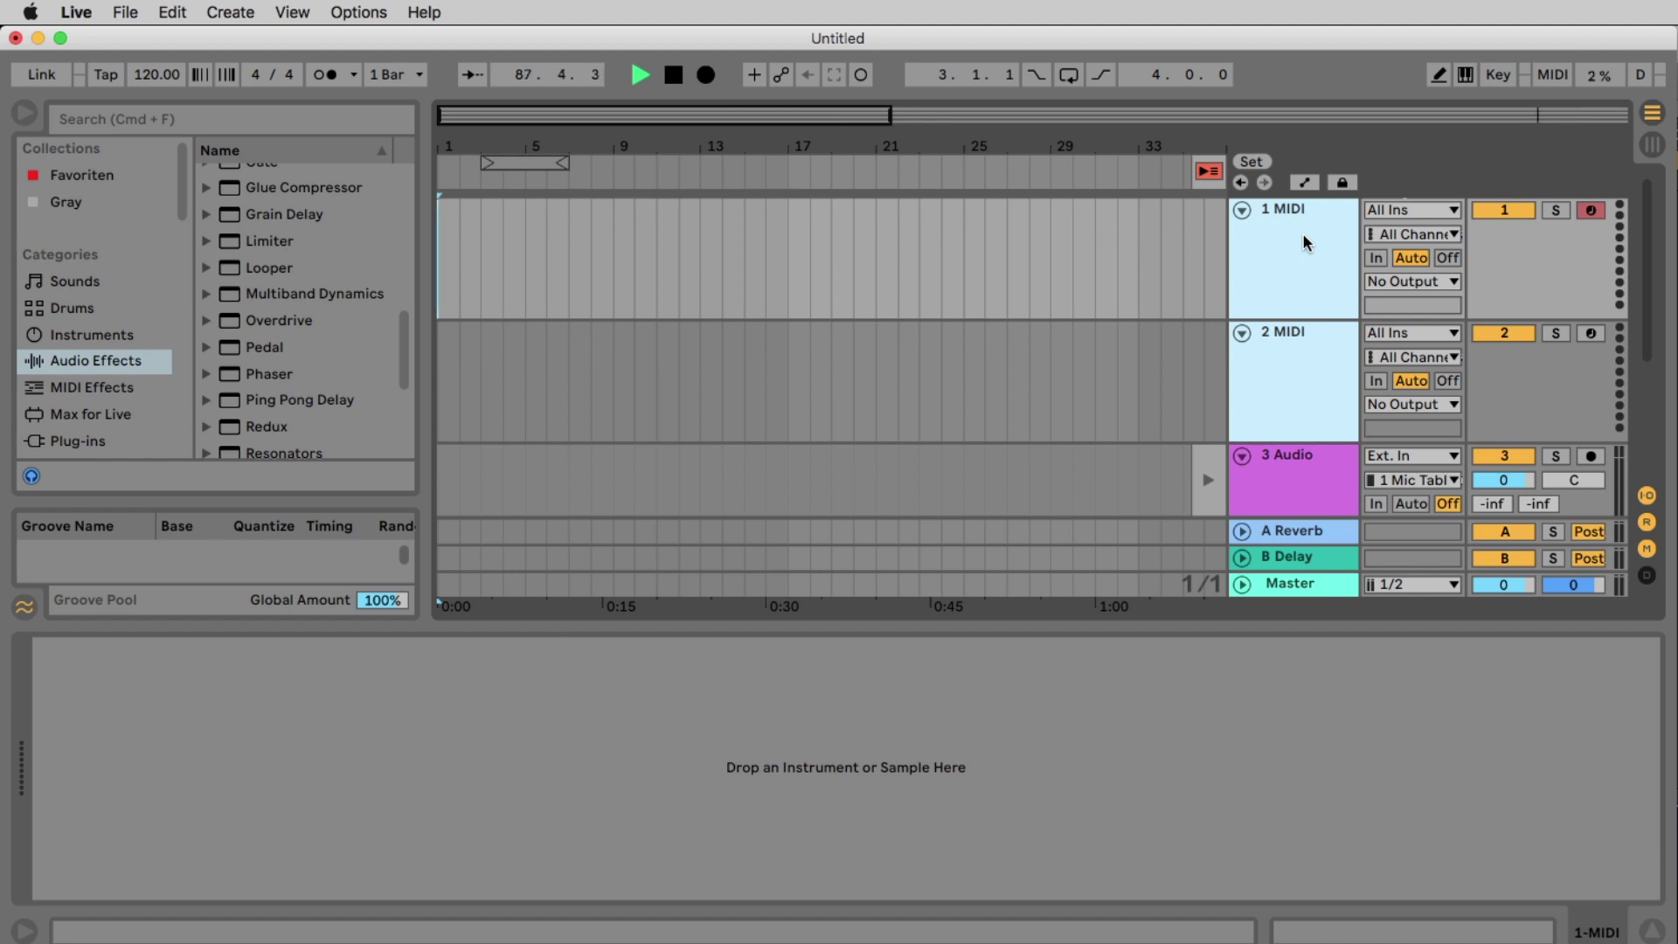
{"action": "key", "text": "super+z"}
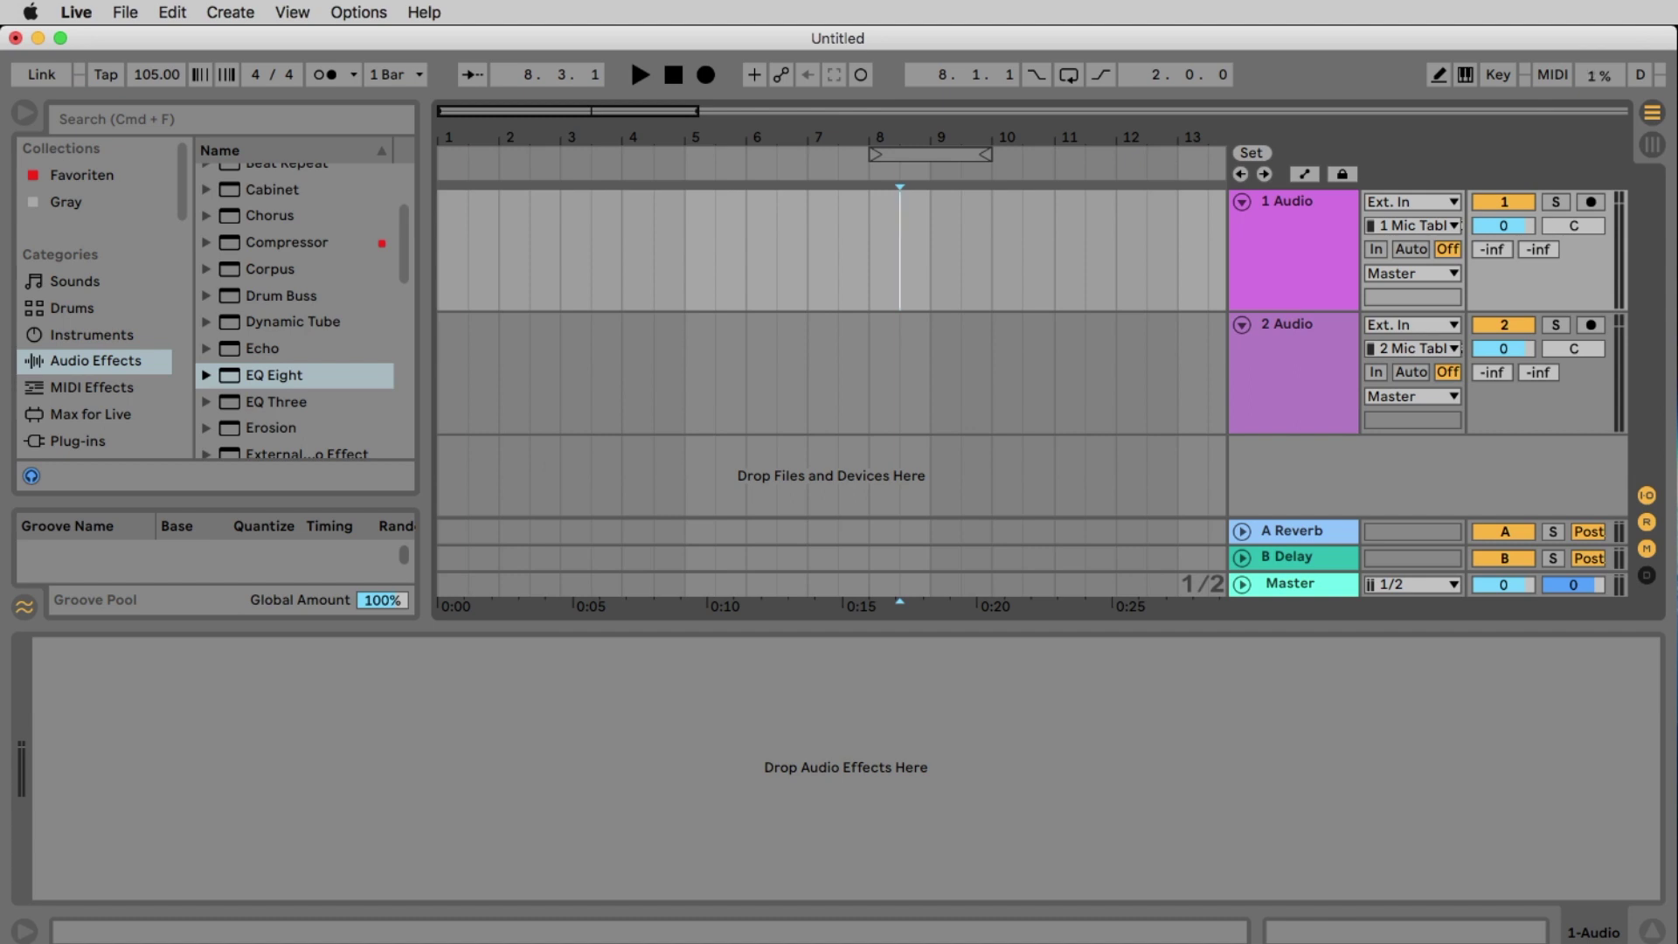
Place the Traveling 2018 acapella 105bpm clip on track 1 and loop roughly bars 5 to 12.
{"action": "left_click_drag", "start_coordinate": [1673, 289], "coordinate": [489, 284]}
{"action": "key", "text": "z"}
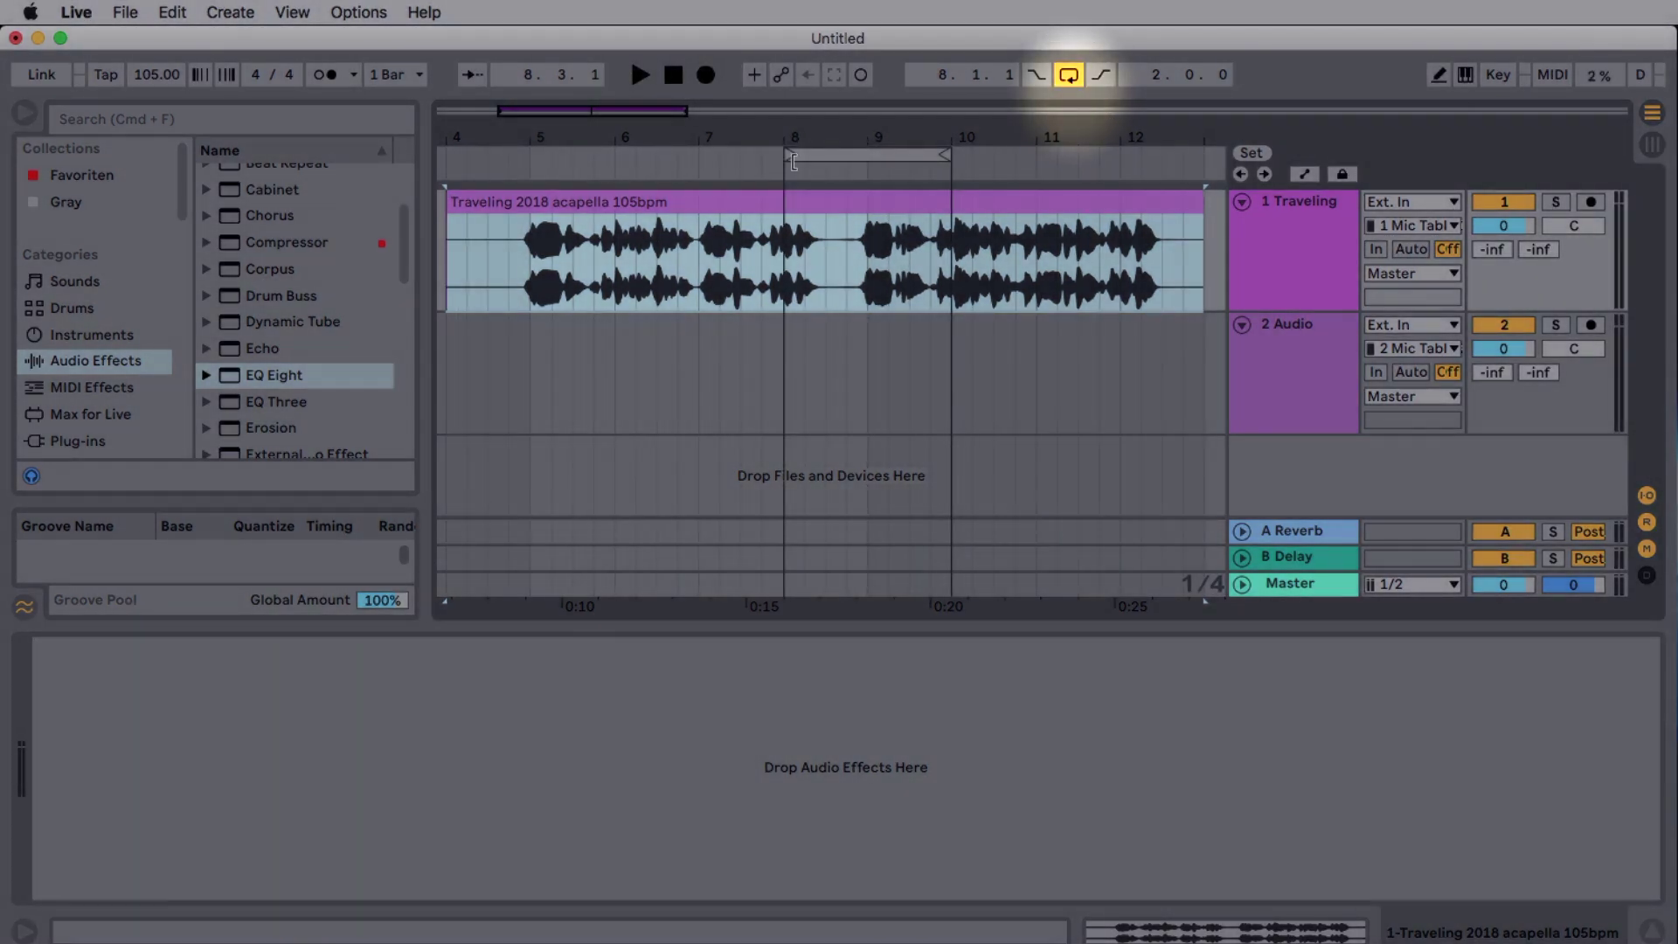
{"action": "left_click_drag", "start_coordinate": [790, 154], "coordinate": [532, 153]}
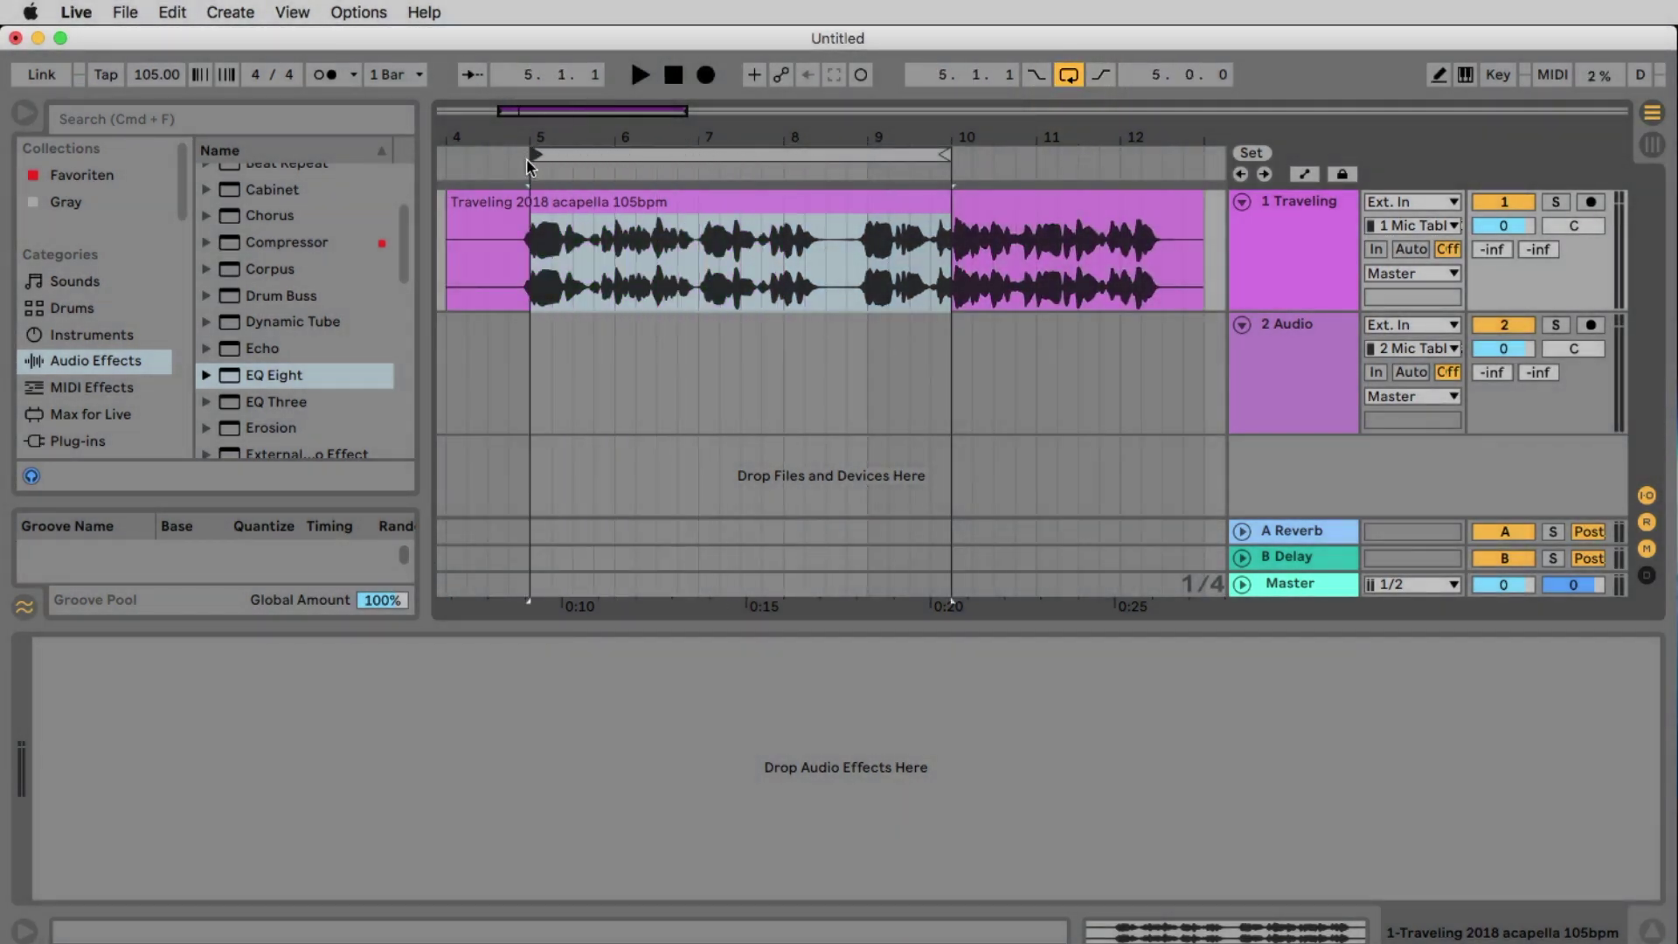
{"action": "left_click_drag", "start_coordinate": [944, 152], "coordinate": [1157, 166]}
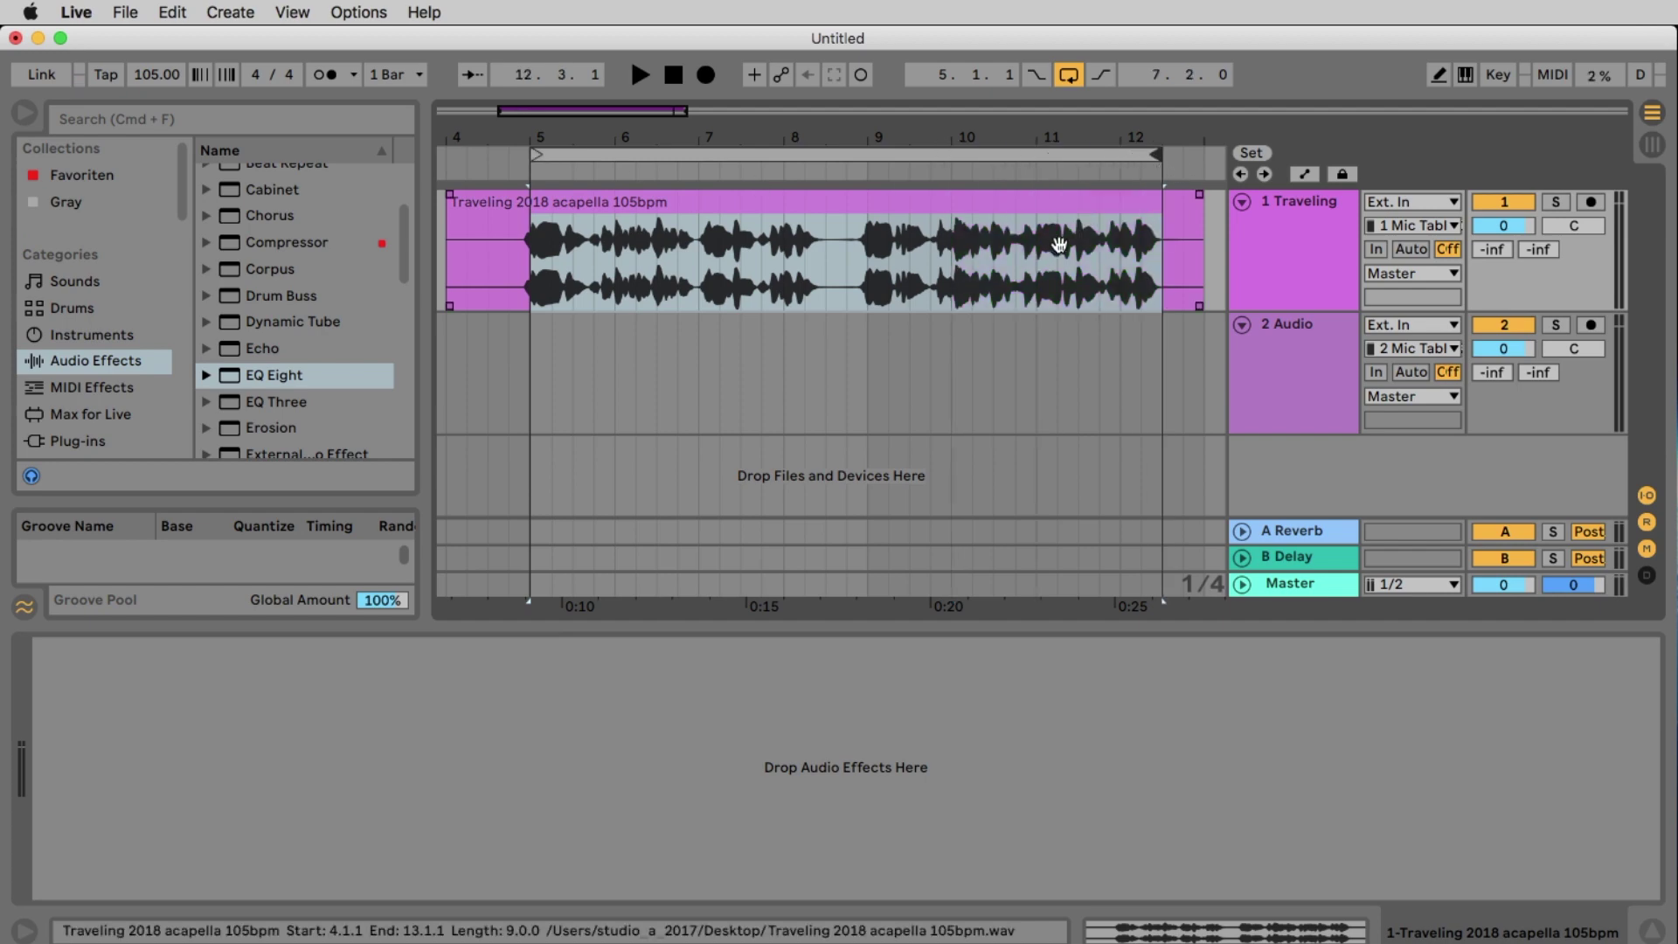
Play the clip from bar 11.3.1 and move the loop start back to 4.4.1.
{"action": "left_click", "coordinate": [1088, 349]}
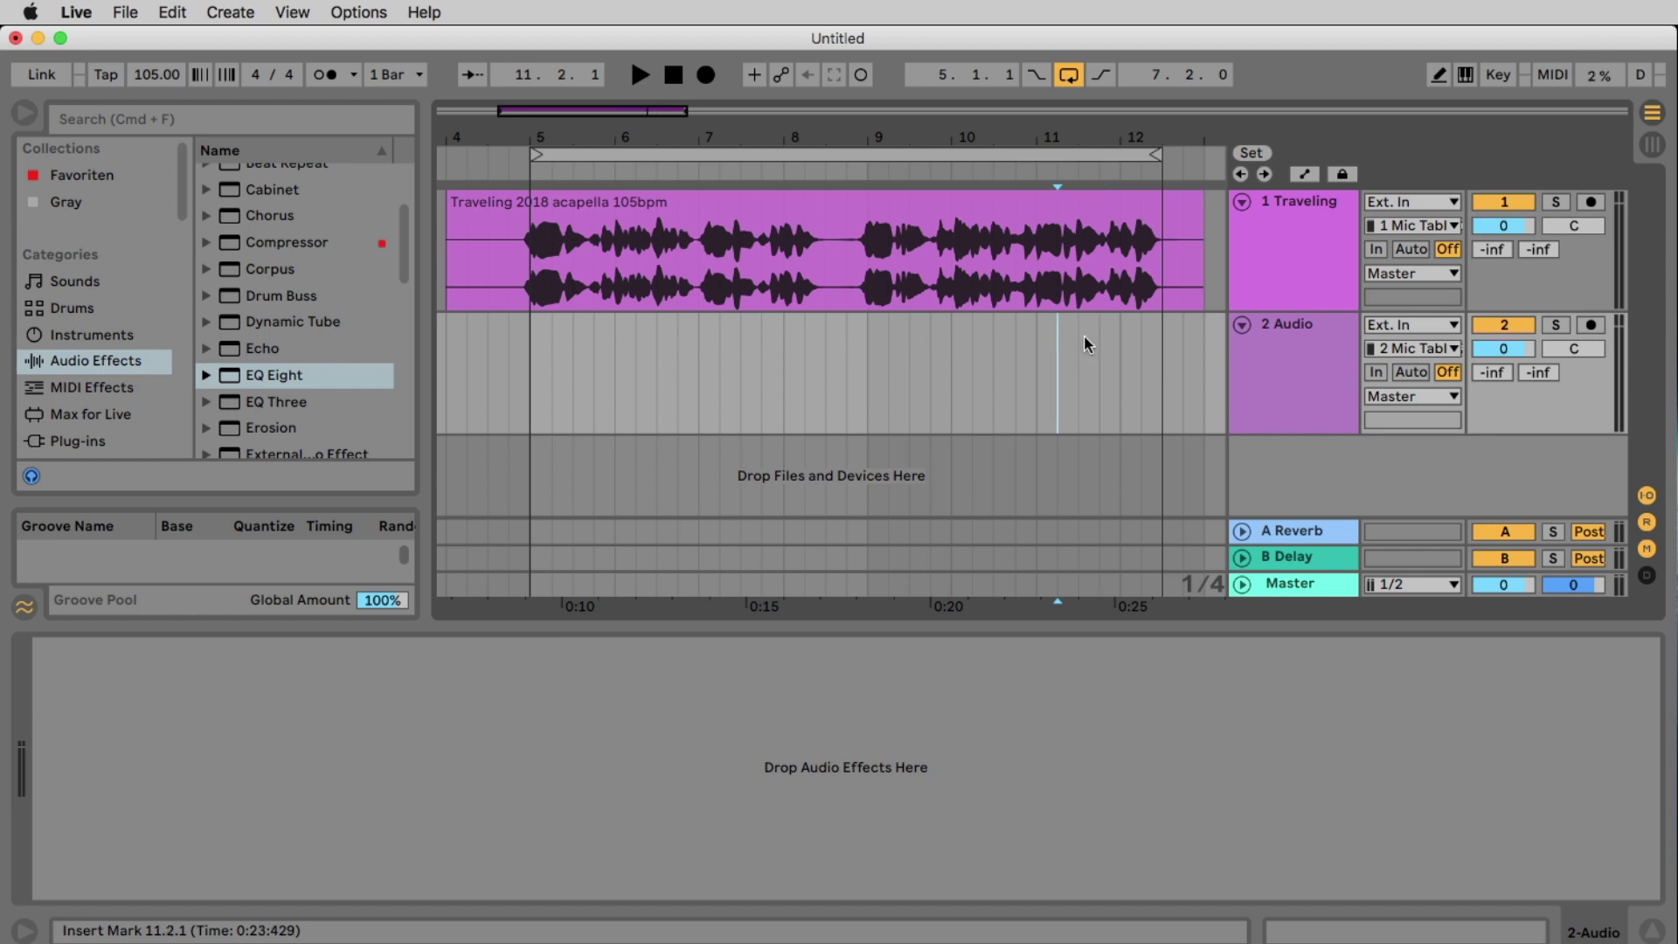
{"action": "left_click", "coordinate": [1089, 328]}
{"action": "key", "text": "space"}
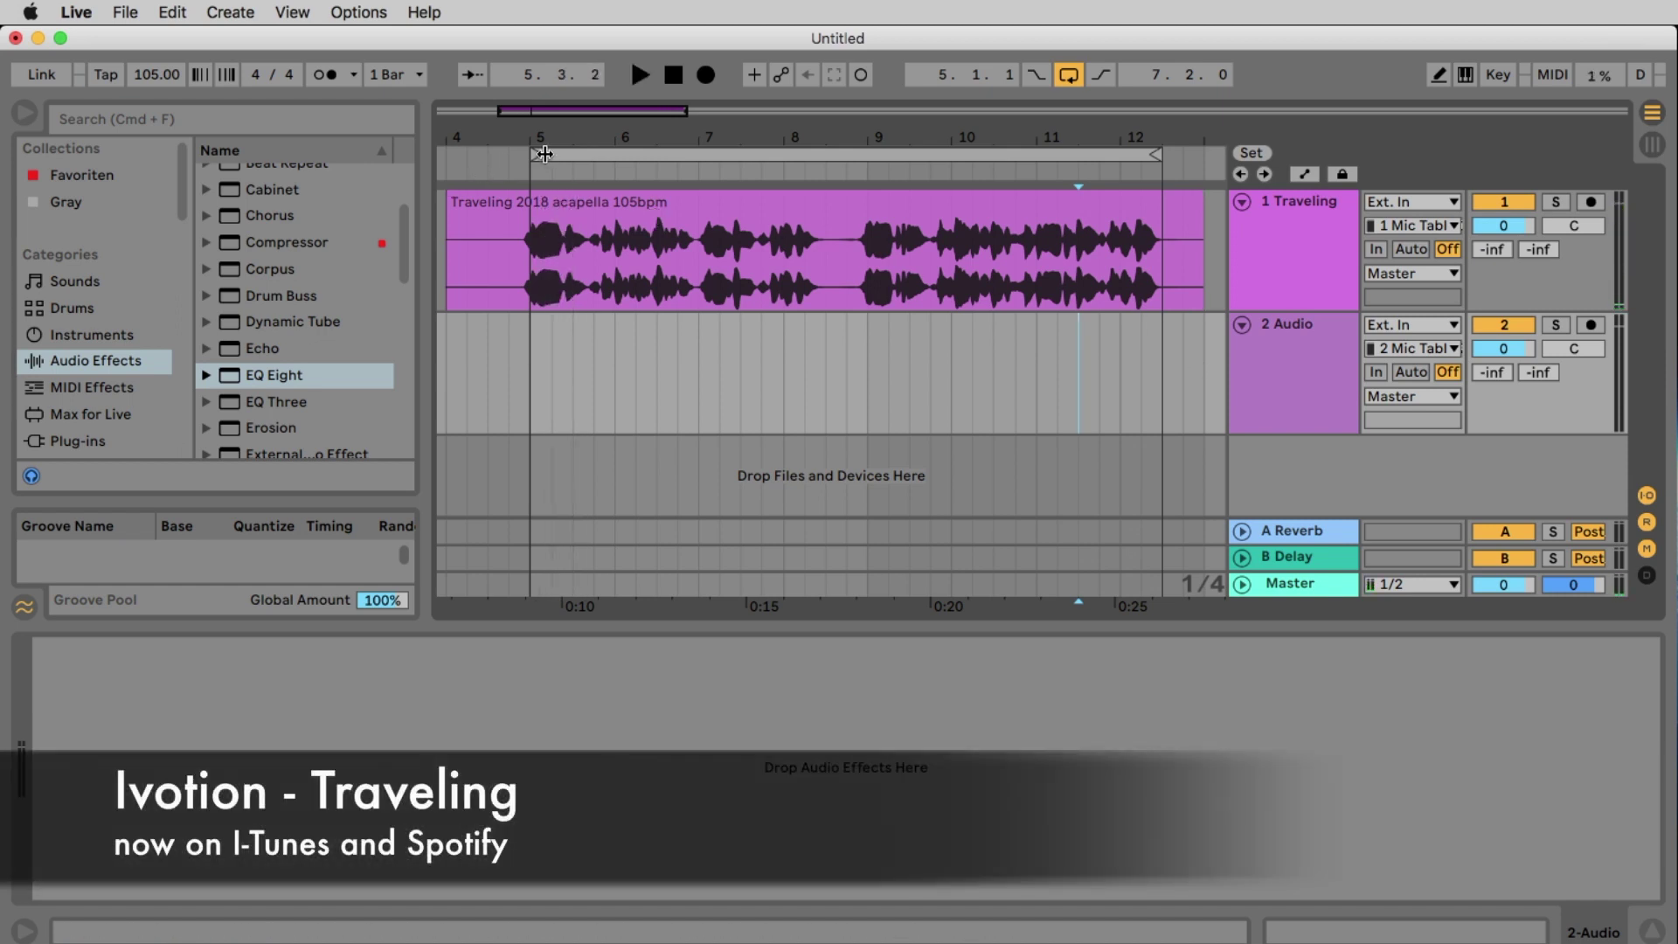
{"action": "left_click_drag", "start_coordinate": [543, 154], "coordinate": [510, 154]}
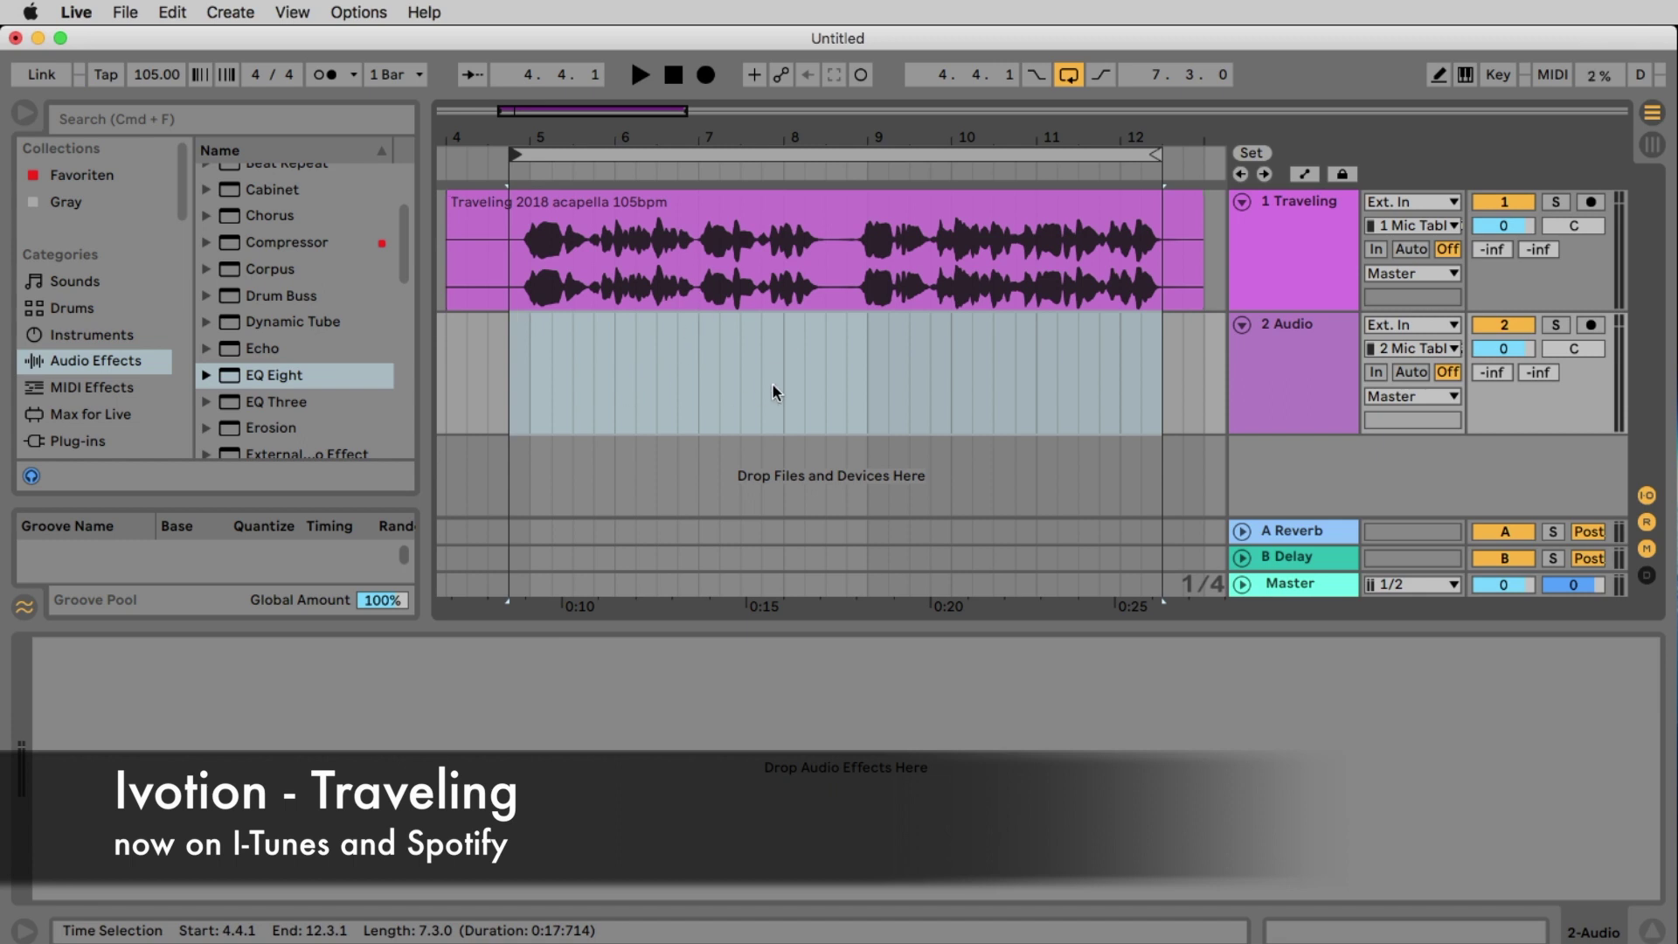
{"action": "left_click", "coordinate": [812, 339]}
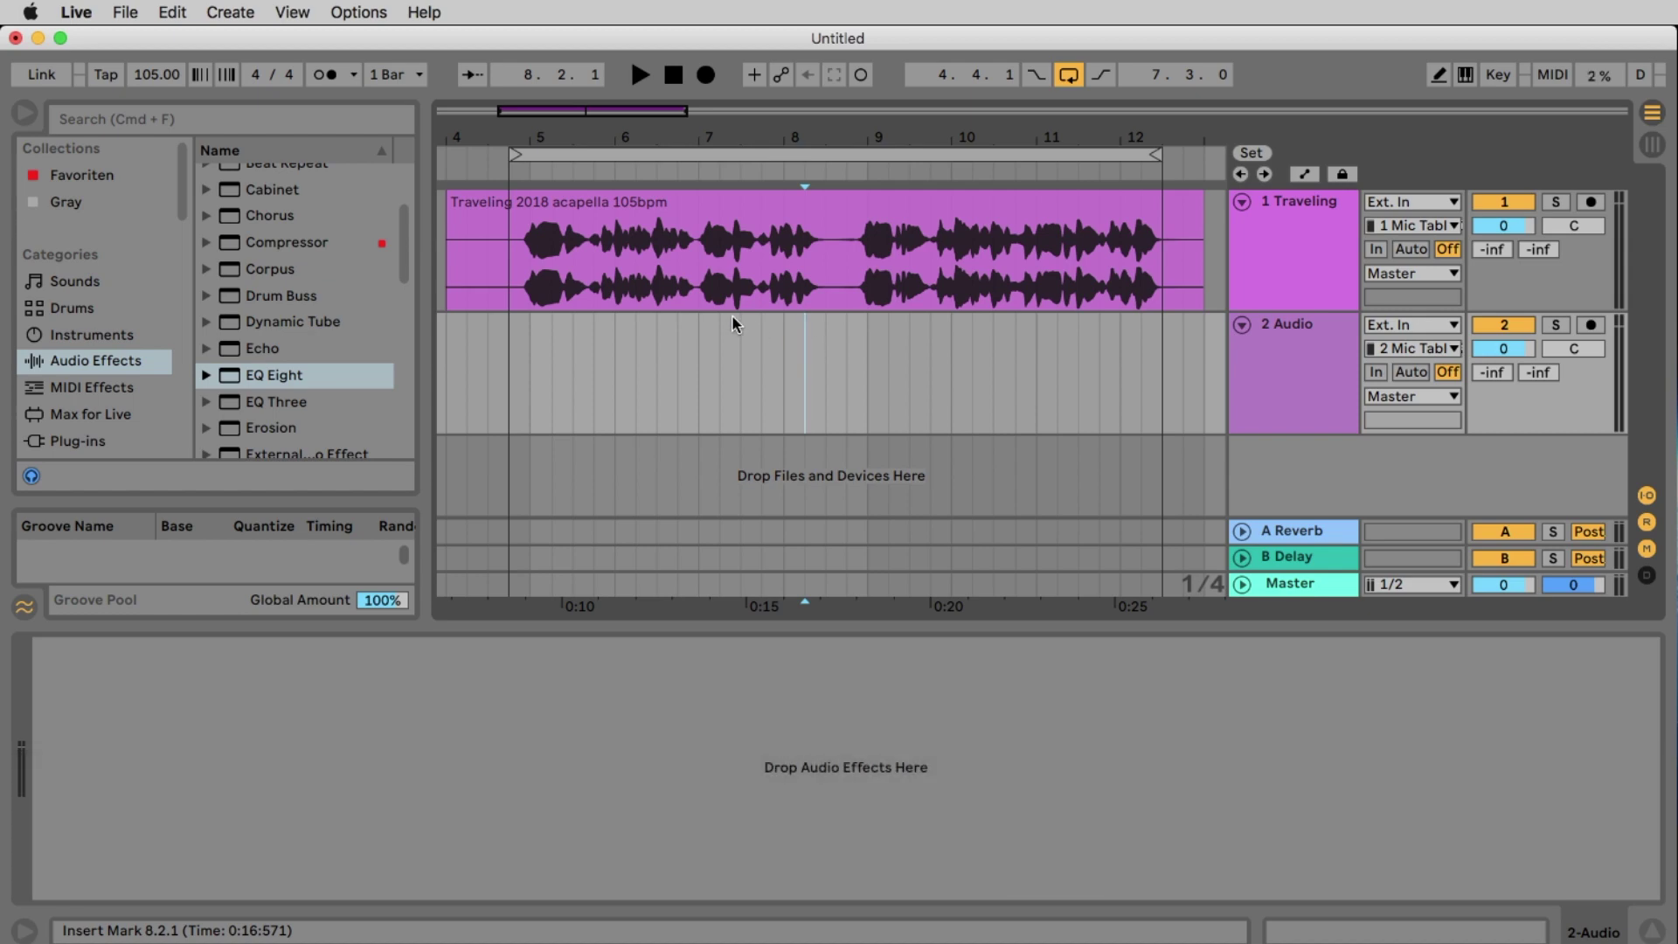
{"action": "left_click", "coordinate": [336, 247]}
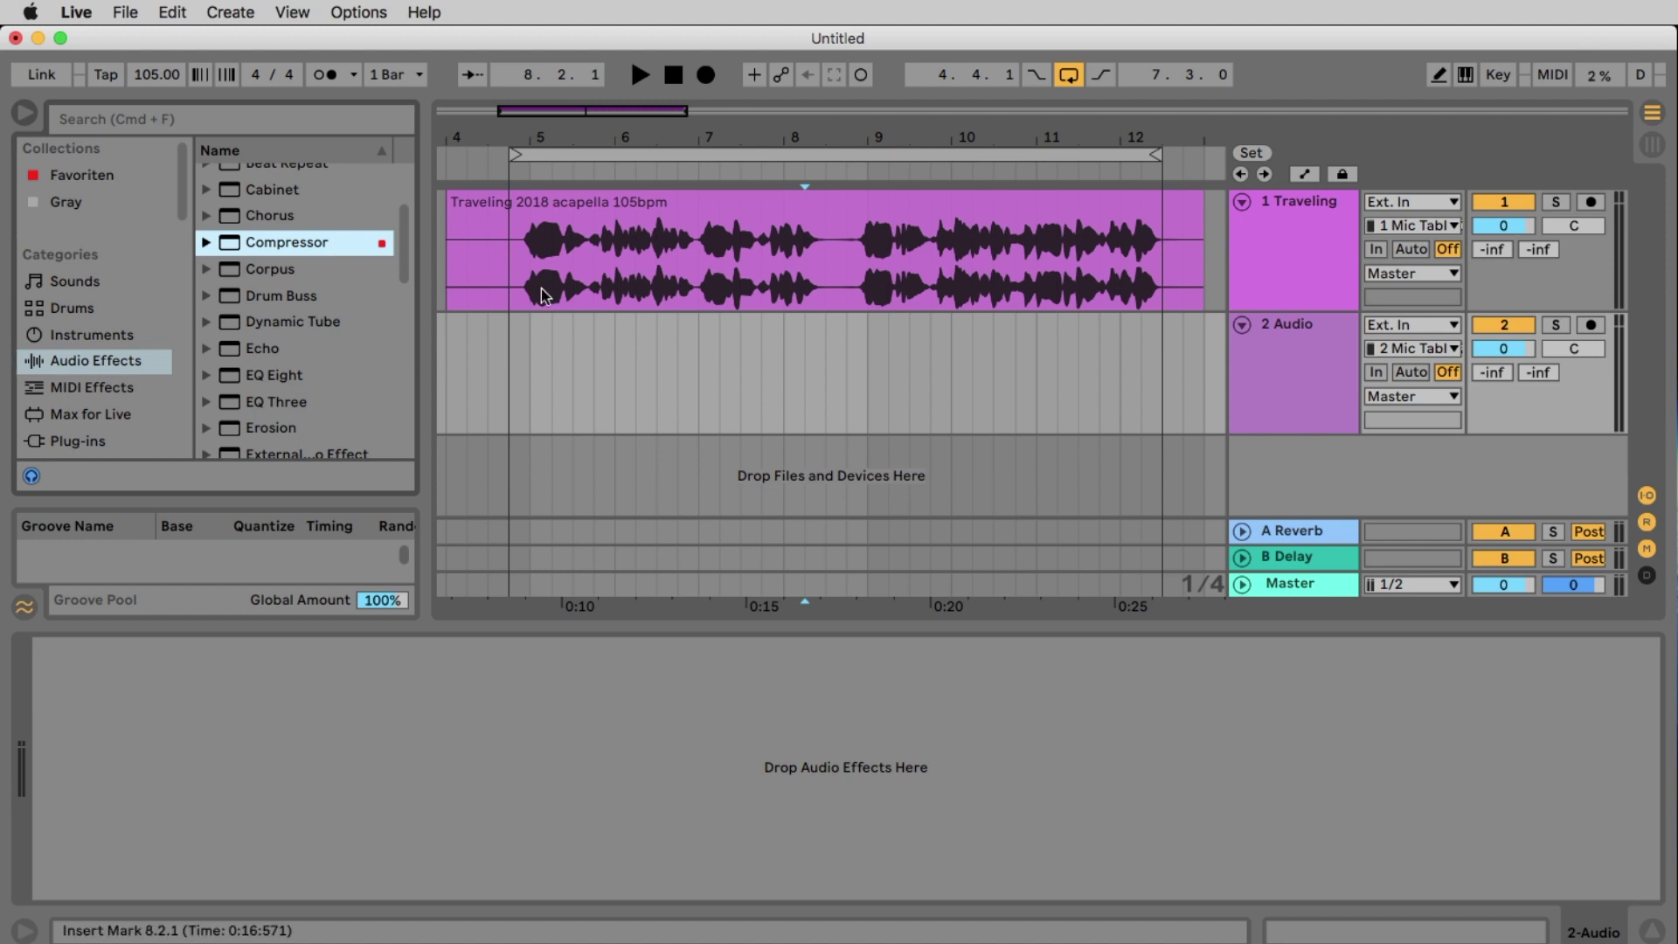
Add a Compressor from the Audio Effects browser to the 1 Traveling vocal track.
{"action": "left_click", "coordinate": [25, 115]}
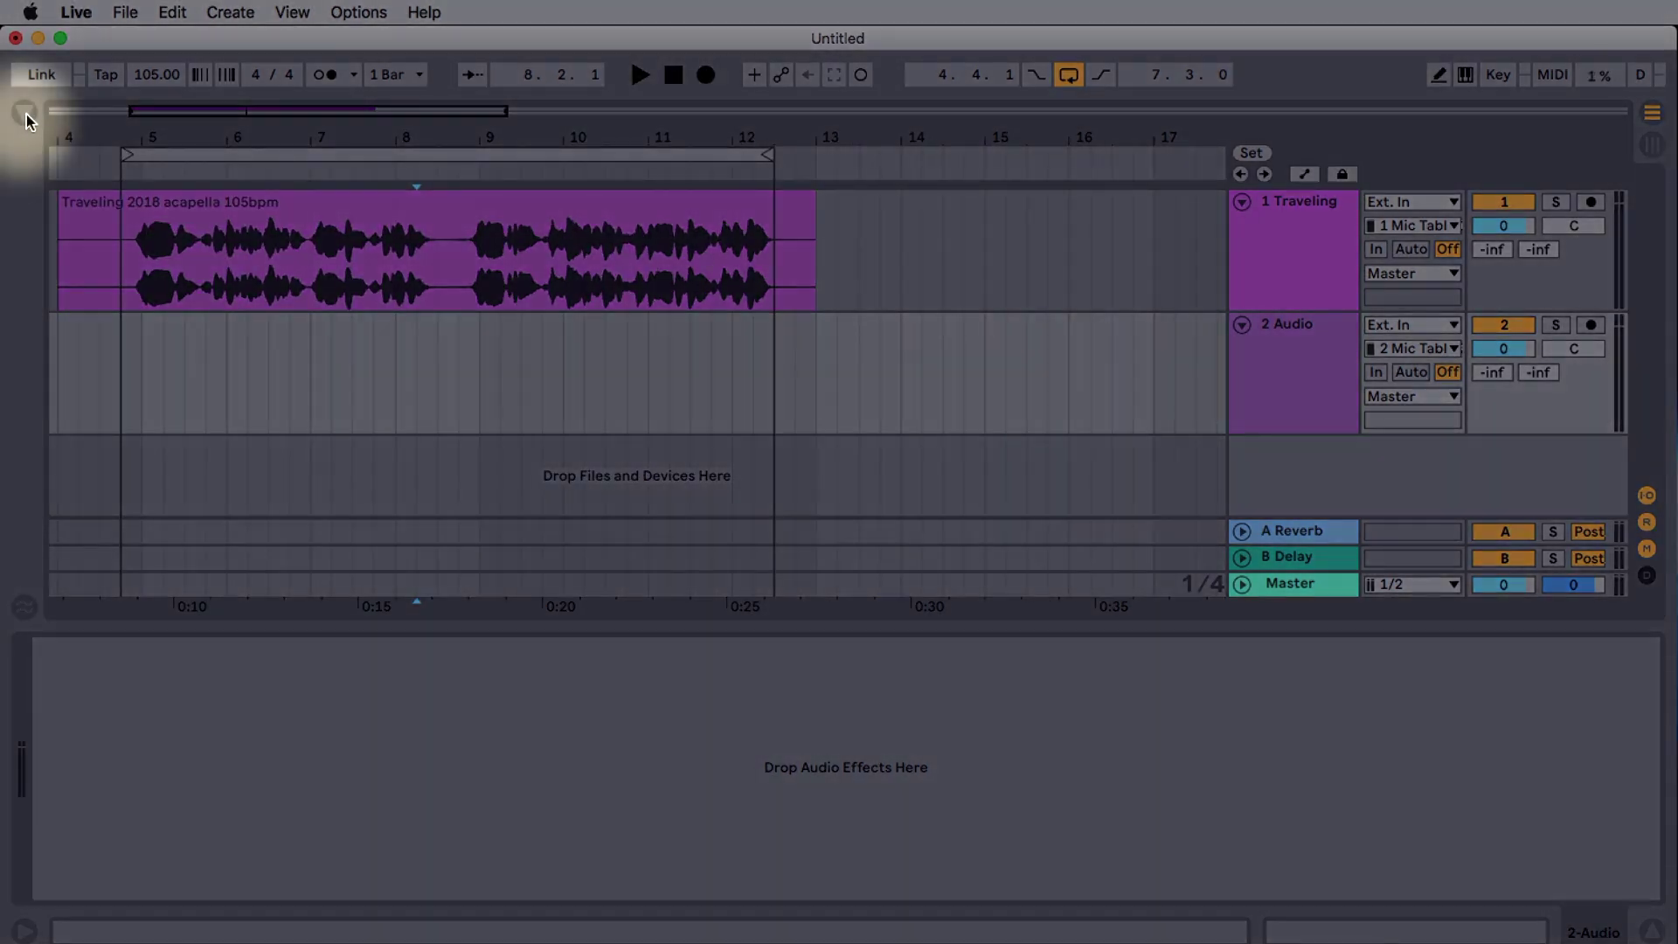
{"action": "left_click", "coordinate": [26, 114]}
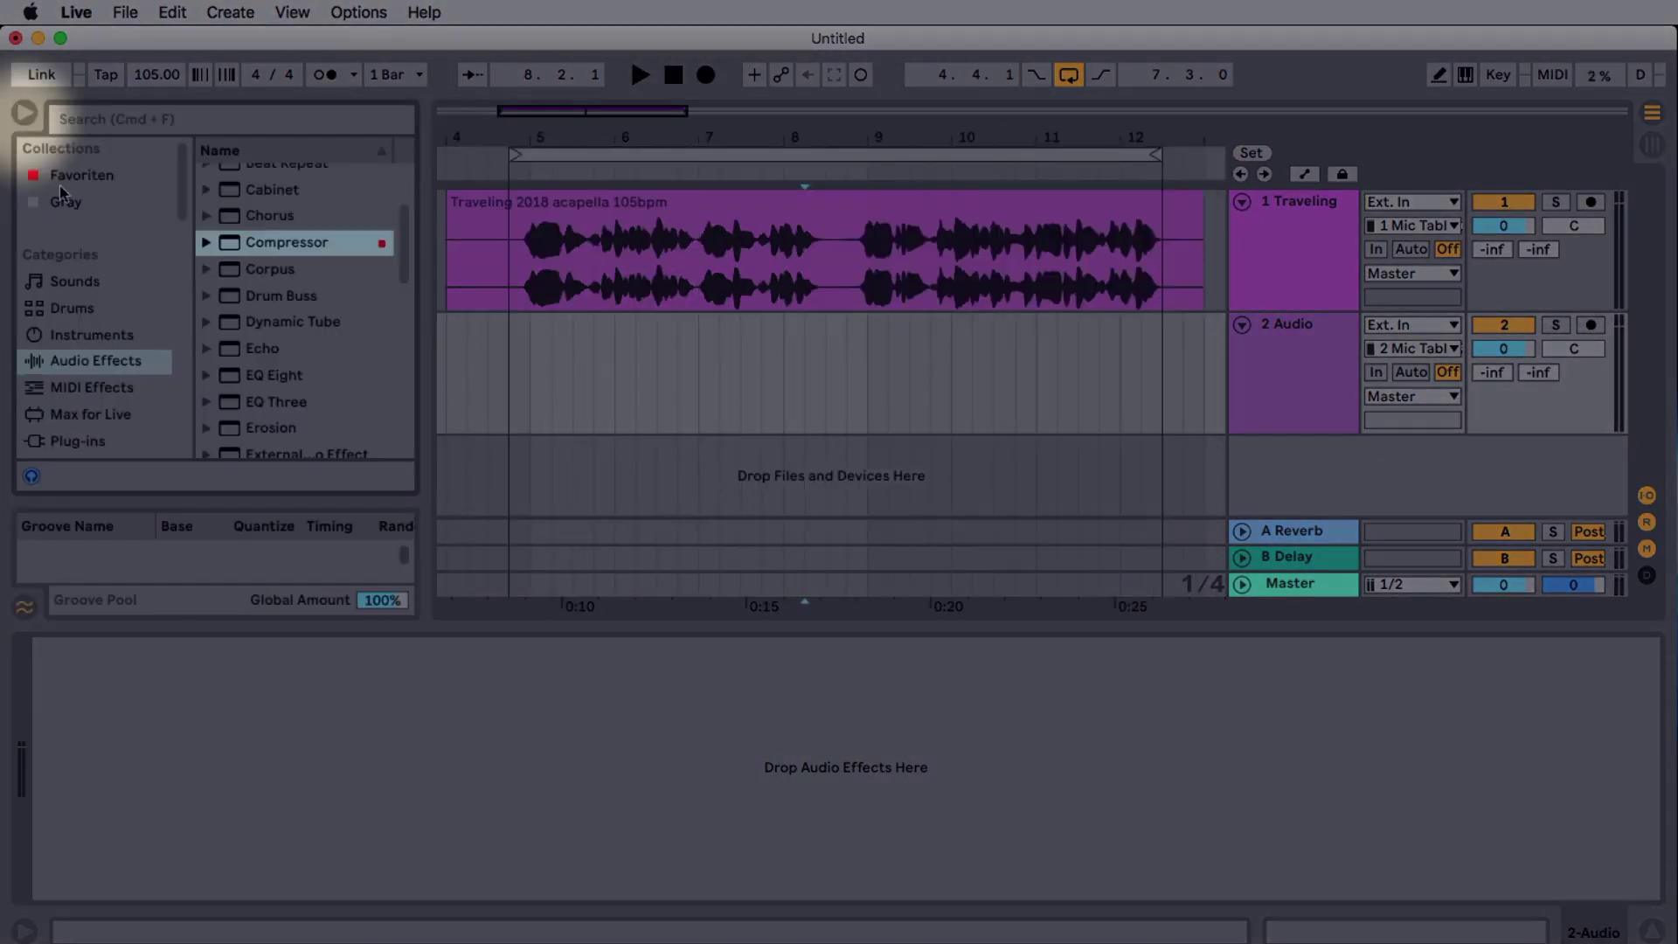
{"action": "left_click", "coordinate": [103, 334]}
{"action": "left_click", "coordinate": [87, 363]}
{"action": "left_click", "coordinate": [339, 345]}
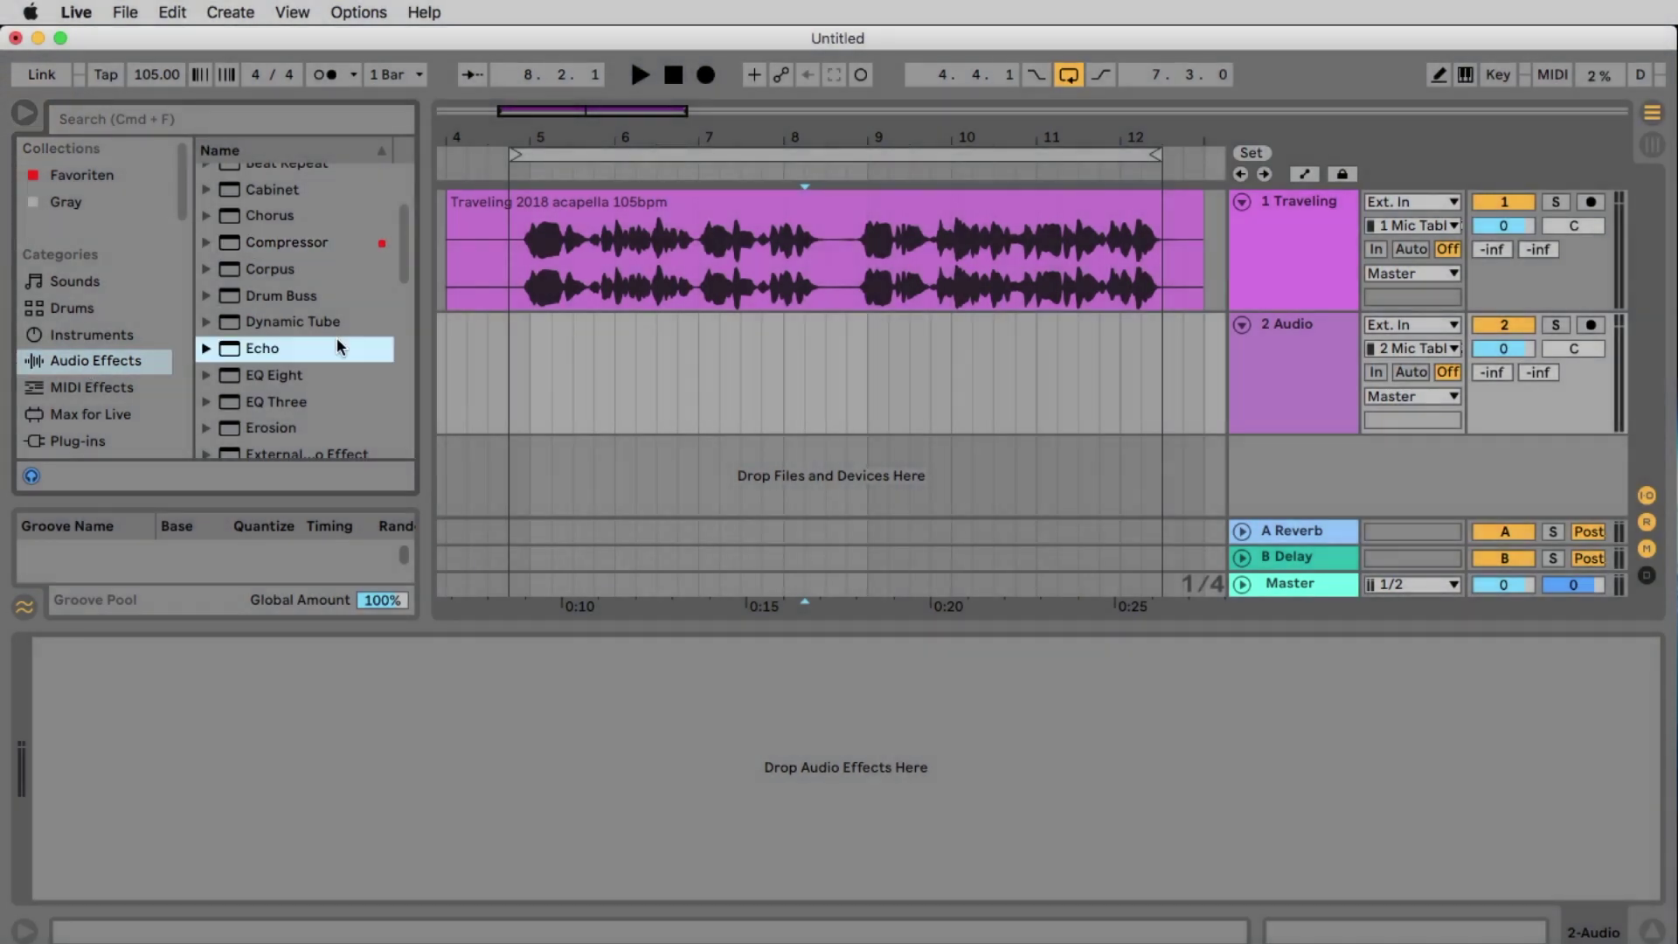
{"action": "scroll", "coordinate": [316, 251], "scroll_direction": "up", "scroll_amount": 2}
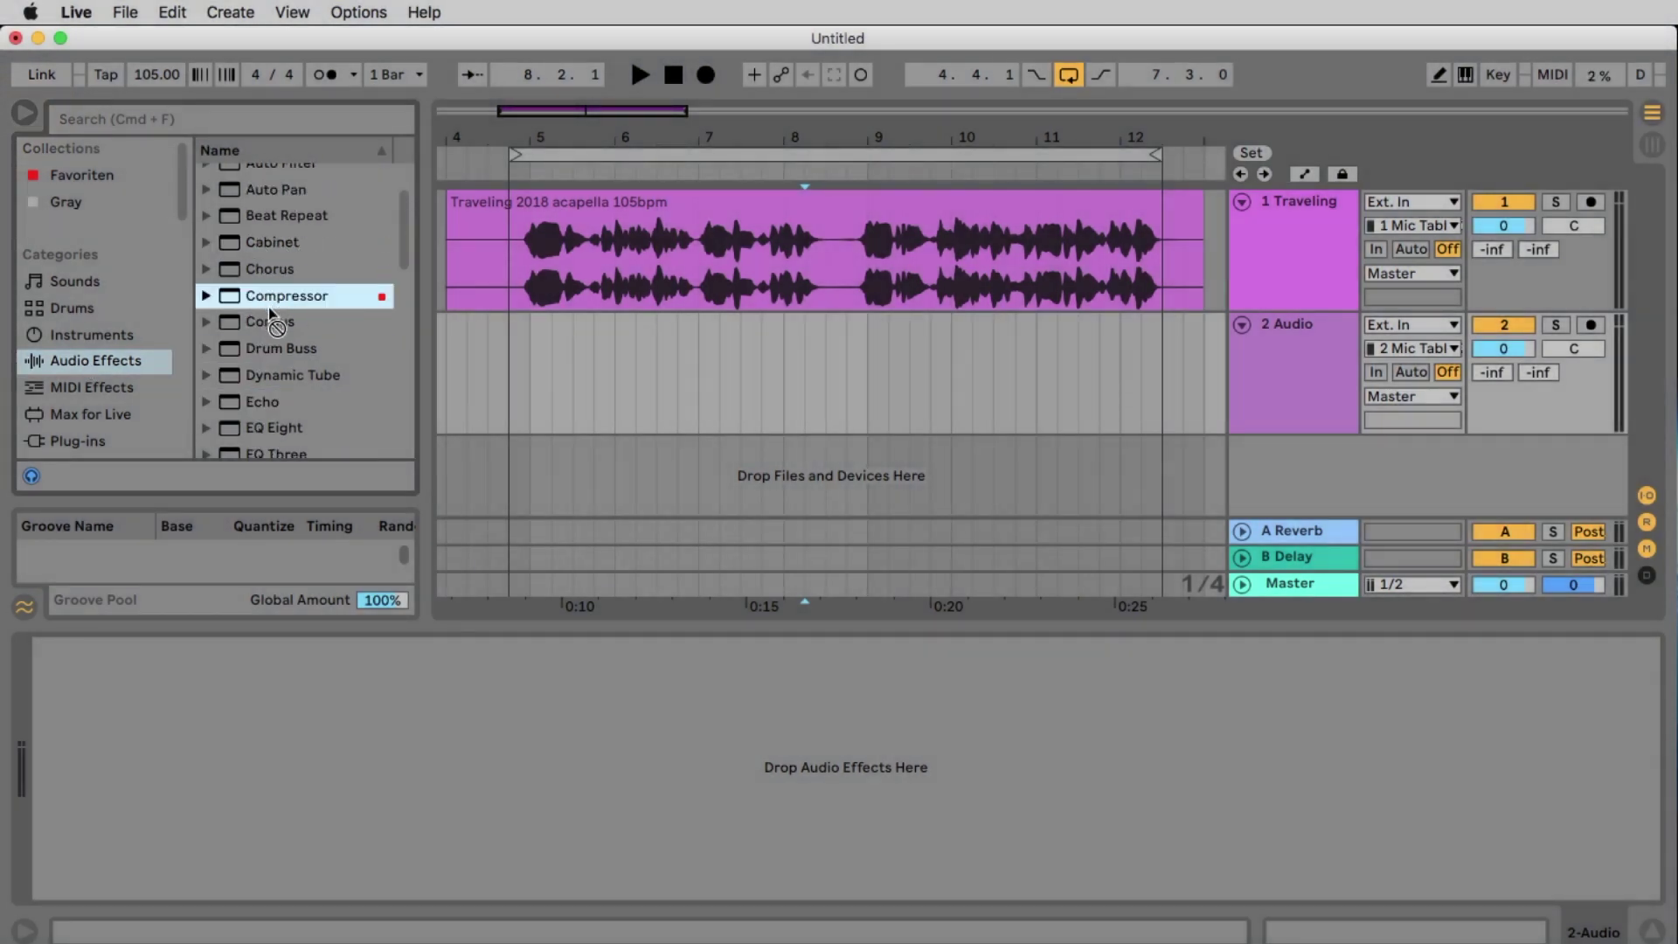
{"action": "left_click_drag", "start_coordinate": [1311, 221], "coordinate": [1311, 221]}
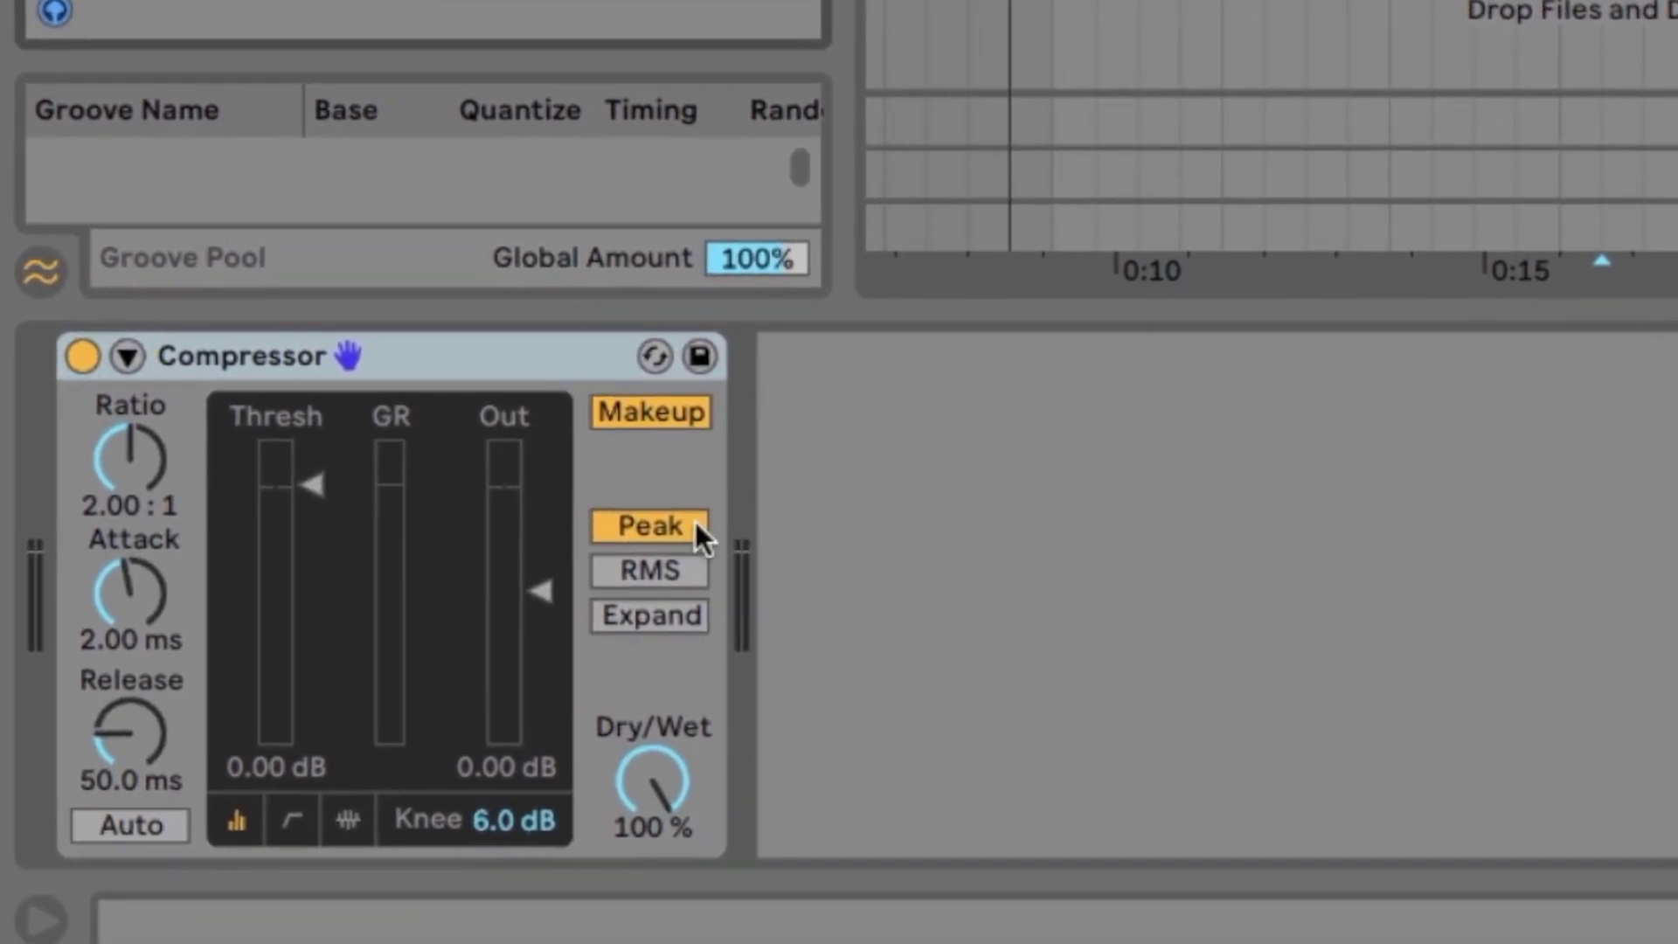
Select the Compressor and cycle through its transfer curve and activity displays.
{"action": "left_click", "coordinate": [512, 361]}
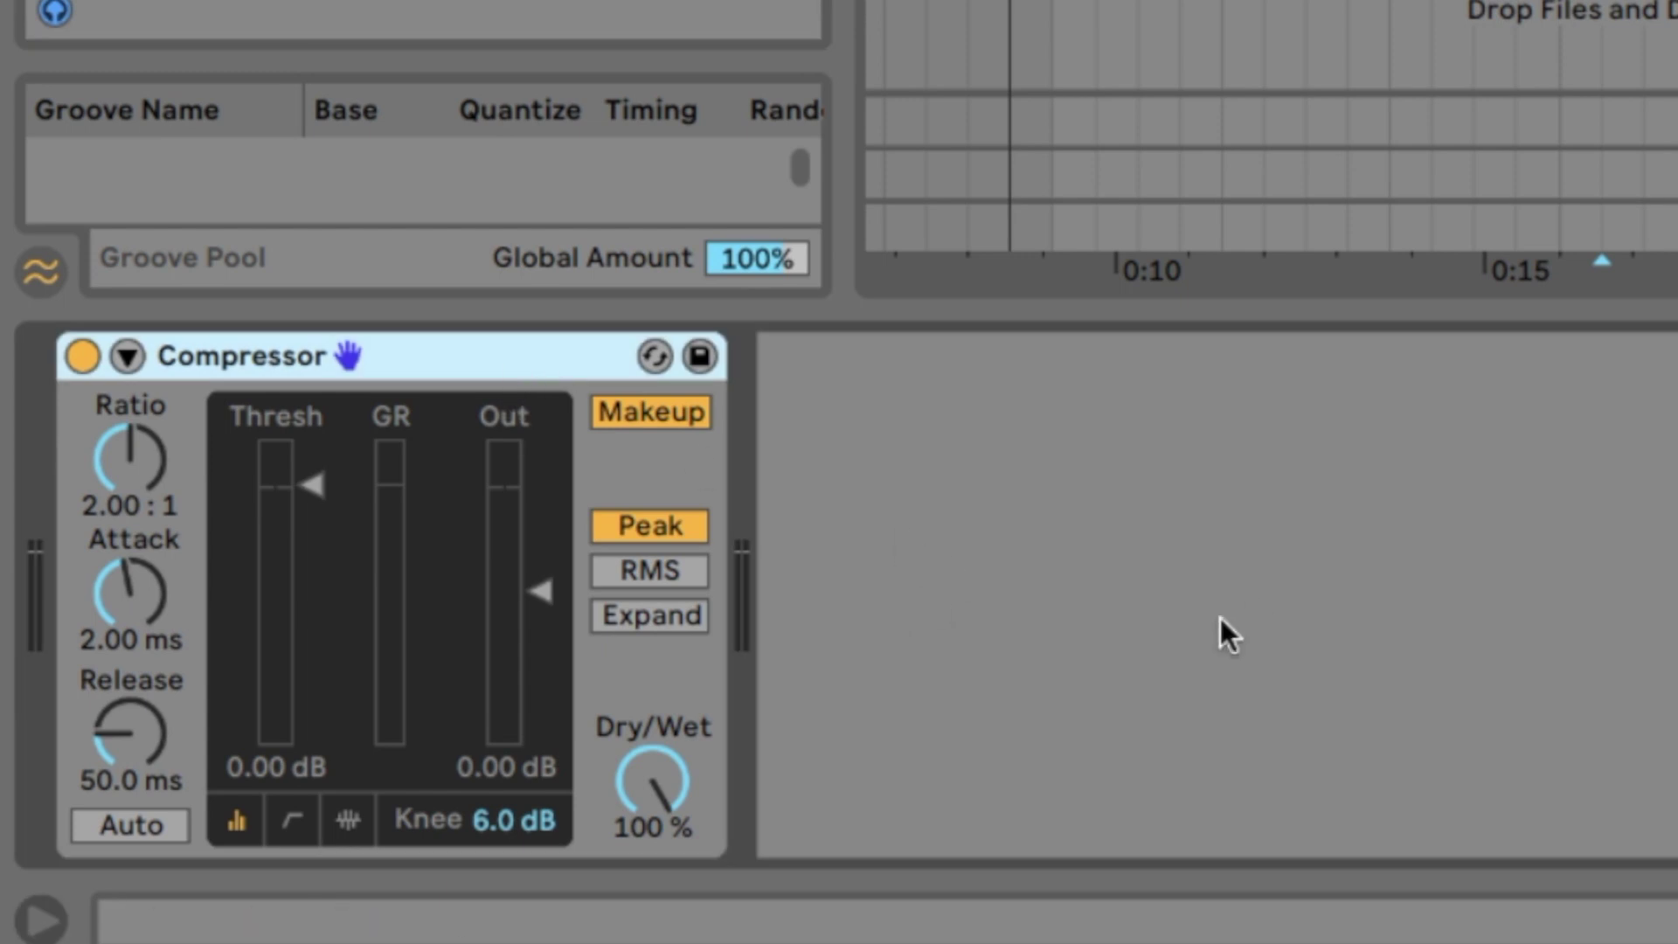
{"action": "left_click", "coordinate": [297, 821]}
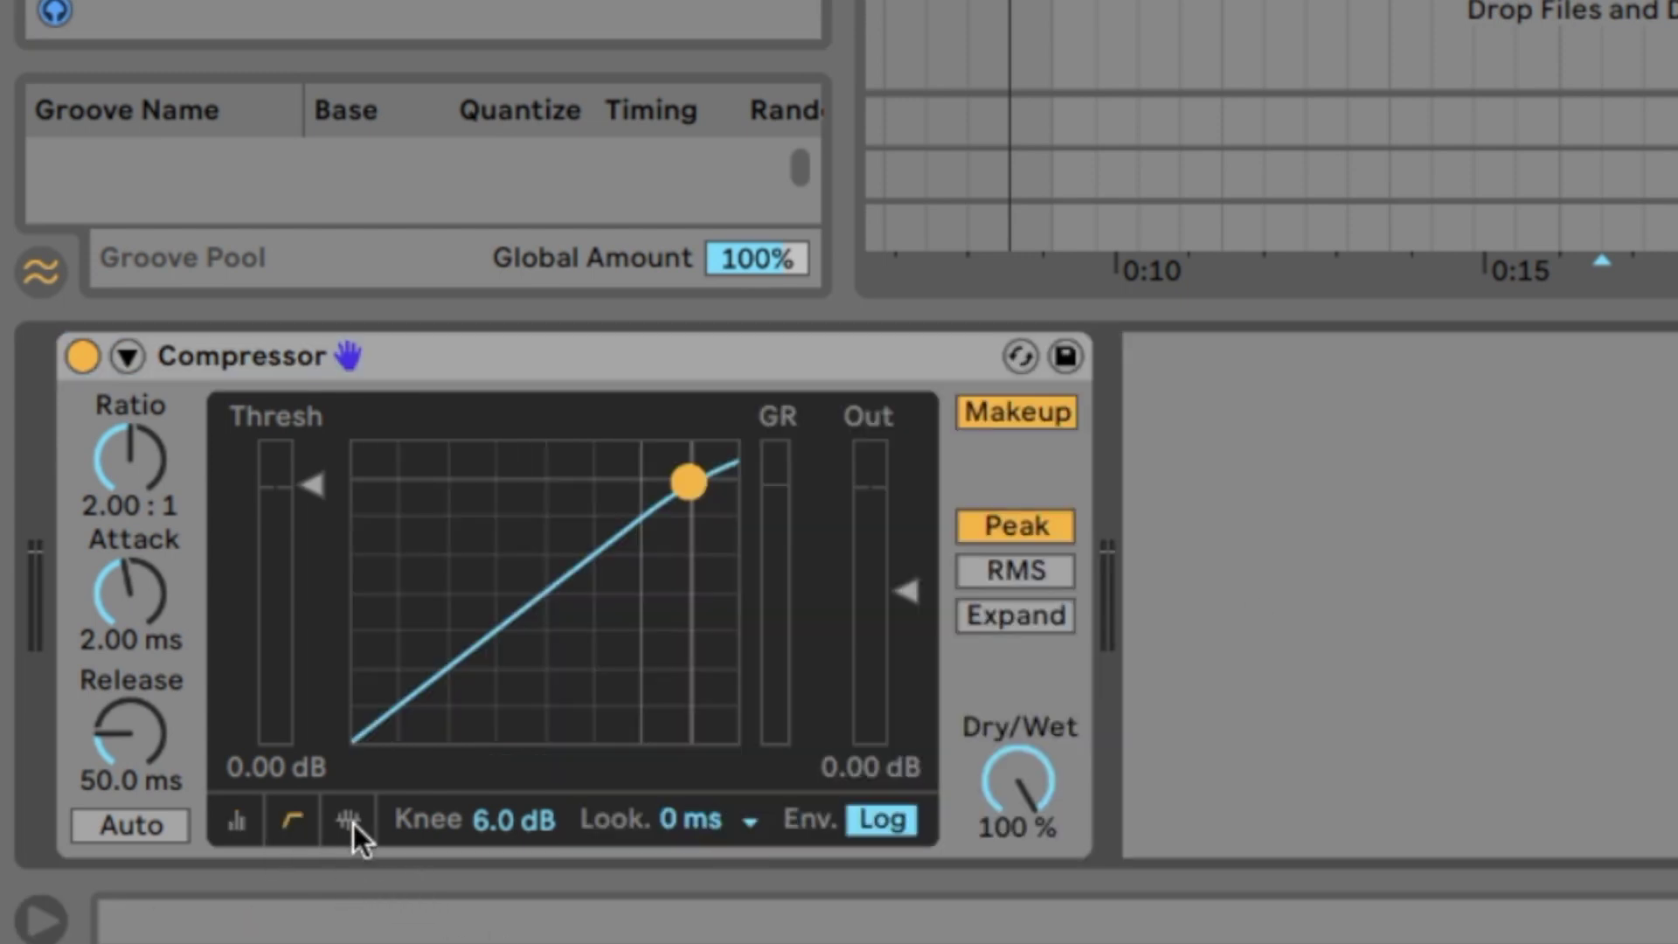
{"action": "left_click", "coordinate": [350, 822]}
{"action": "left_click", "coordinate": [288, 830]}
{"action": "left_click", "coordinate": [237, 821]}
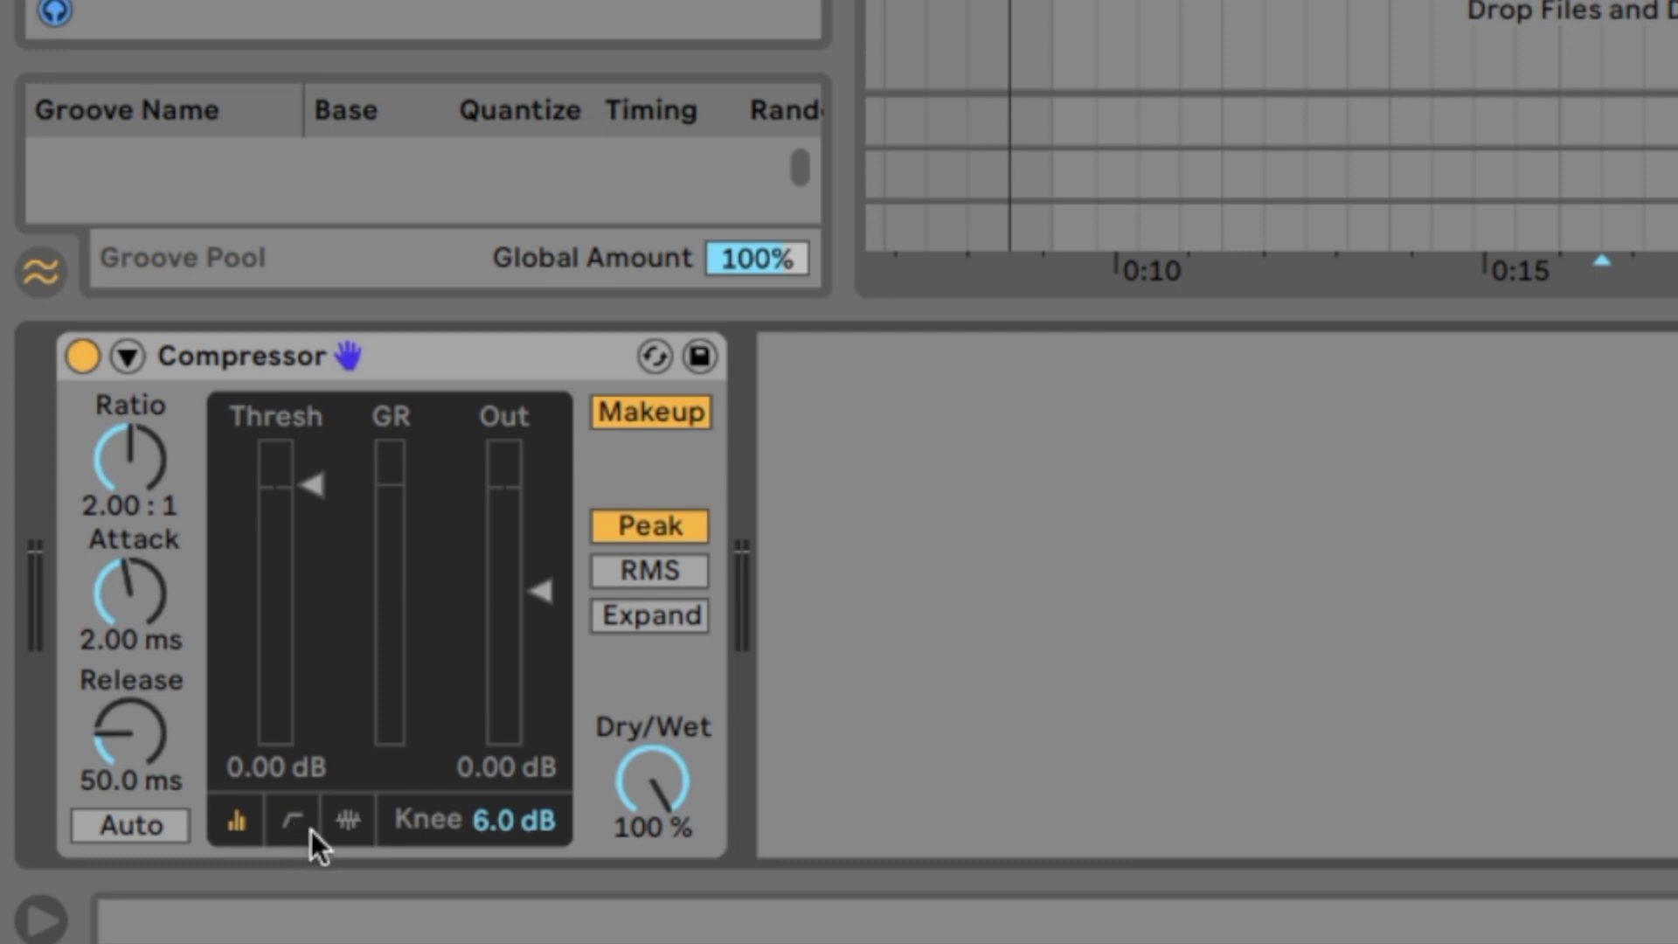
{"action": "left_click", "coordinate": [347, 822]}
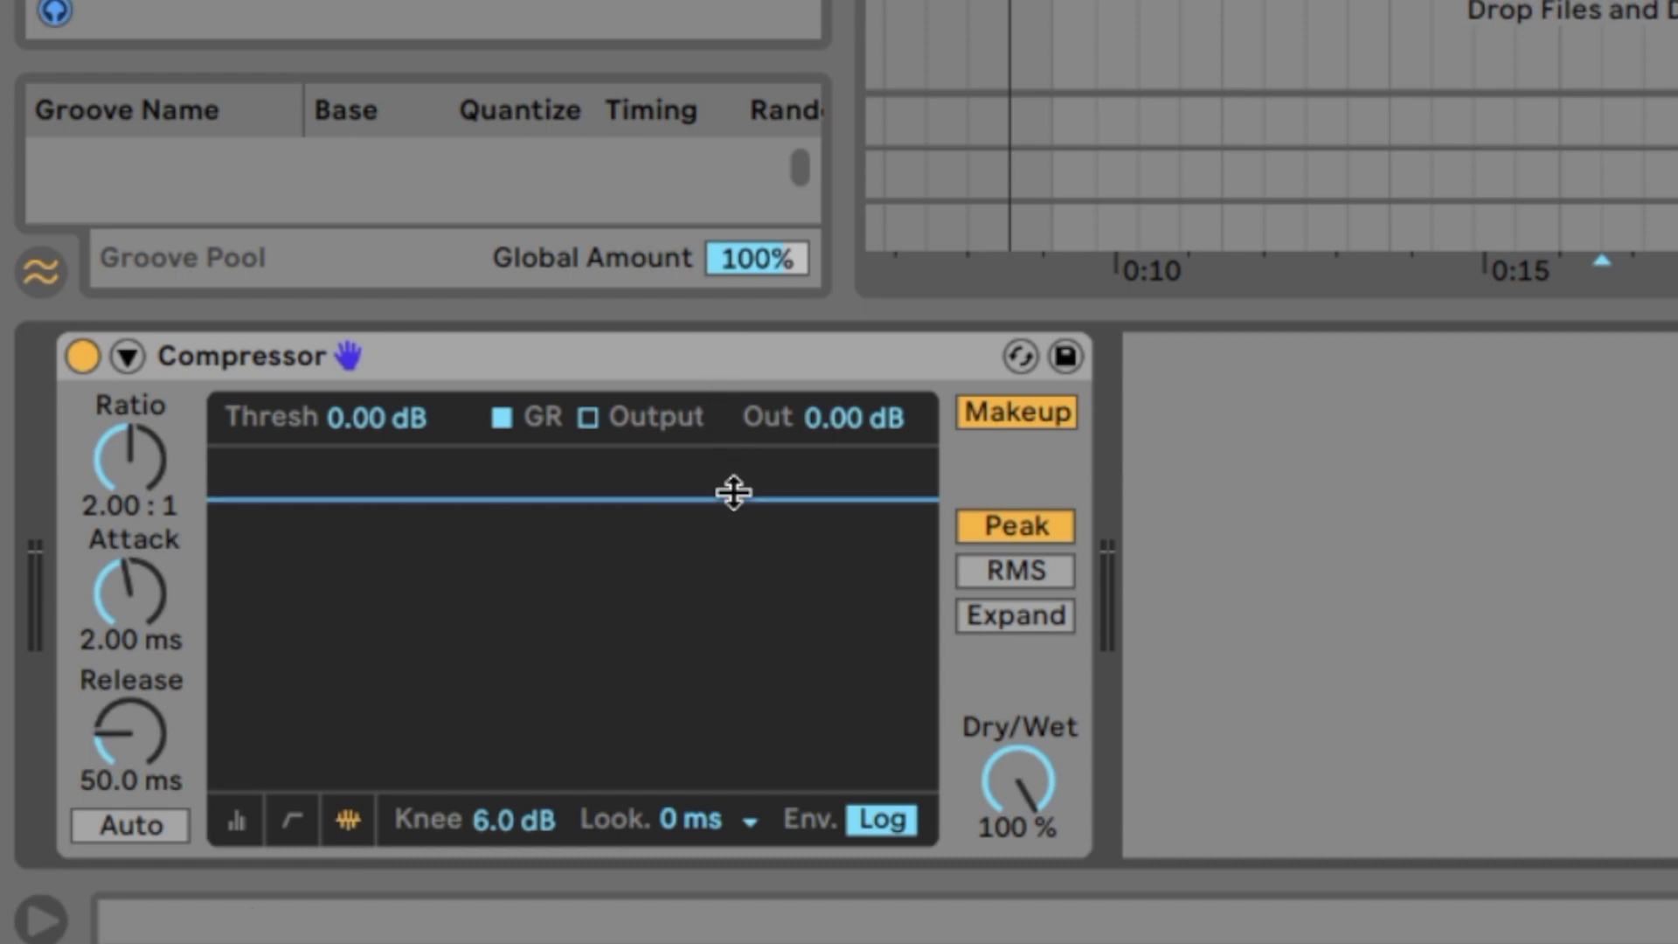
Try Compressor thresholds during playback, leaving it at -37.1 dB with a 2.00:1 ratio.
{"action": "left_click_drag", "start_coordinate": [733, 498], "coordinate": [760, 666]}
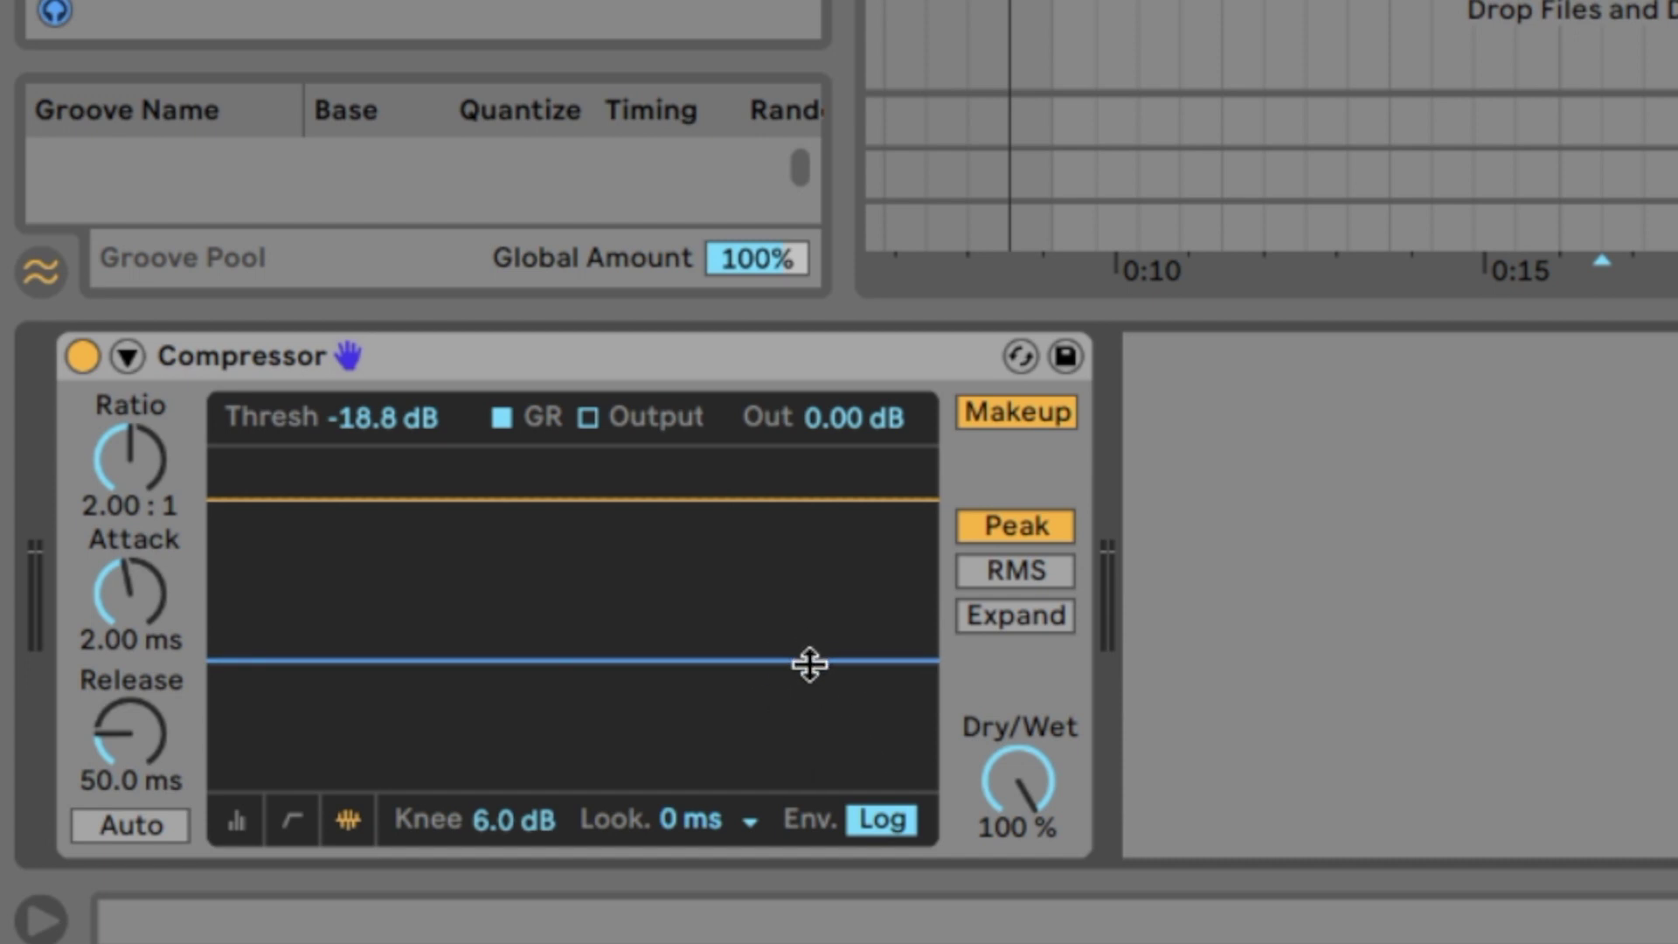
{"action": "left_click_drag", "start_coordinate": [809, 664], "coordinate": [812, 569]}
{"action": "key", "text": "space"}
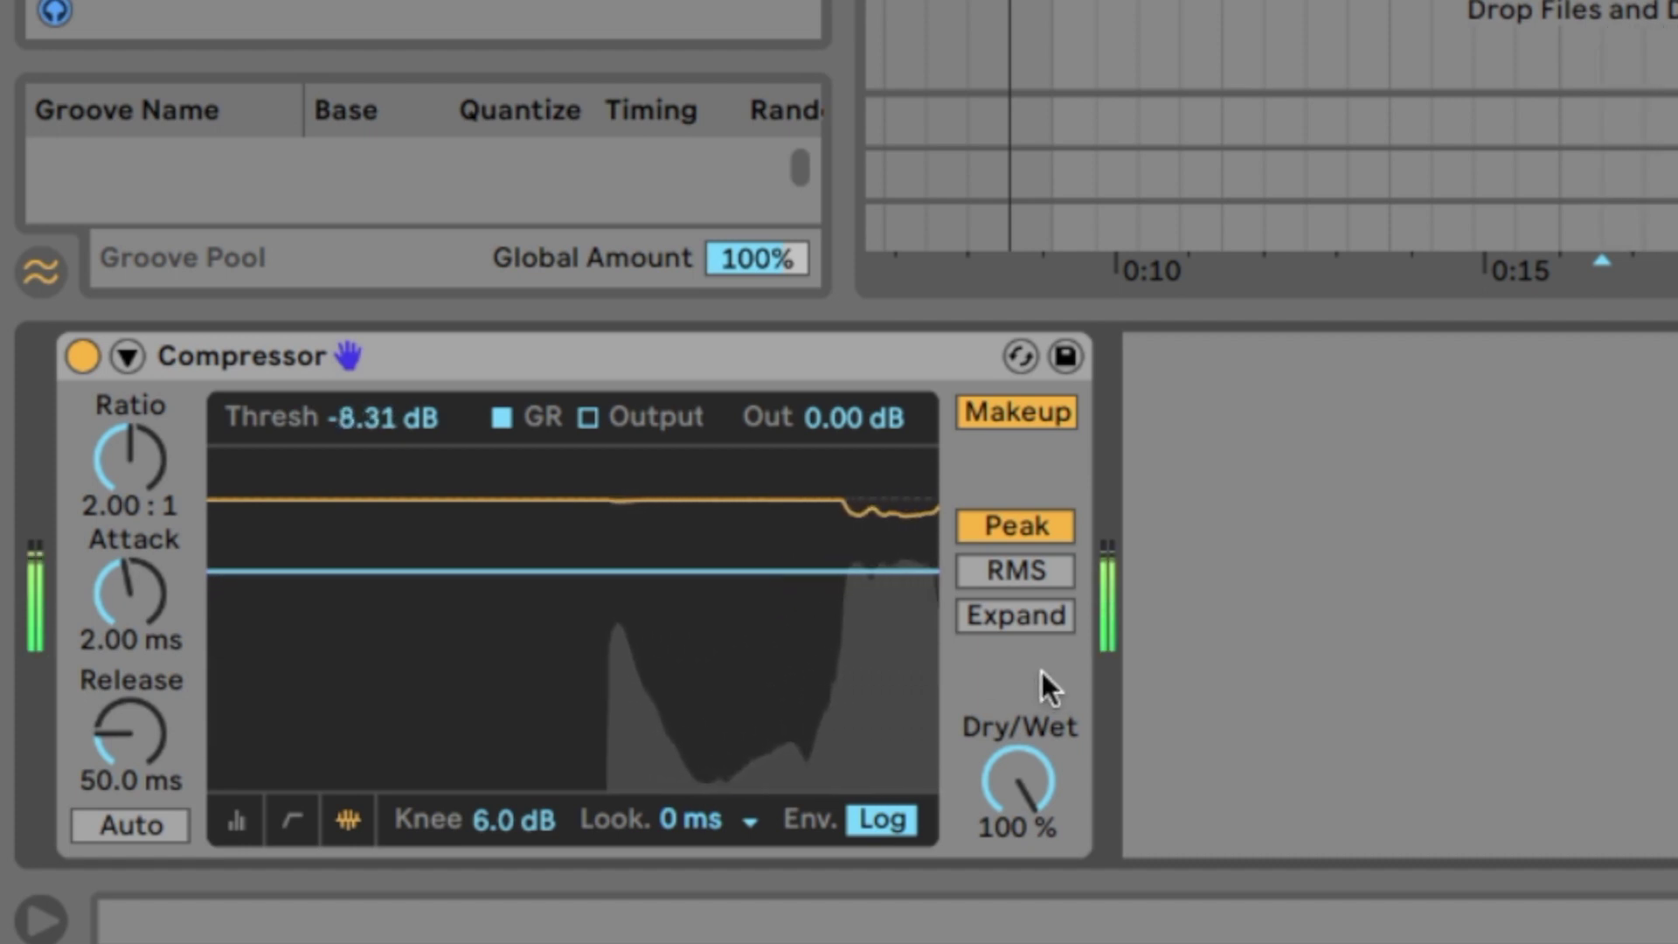
{"action": "left_click_drag", "start_coordinate": [945, 570], "coordinate": [945, 537]}
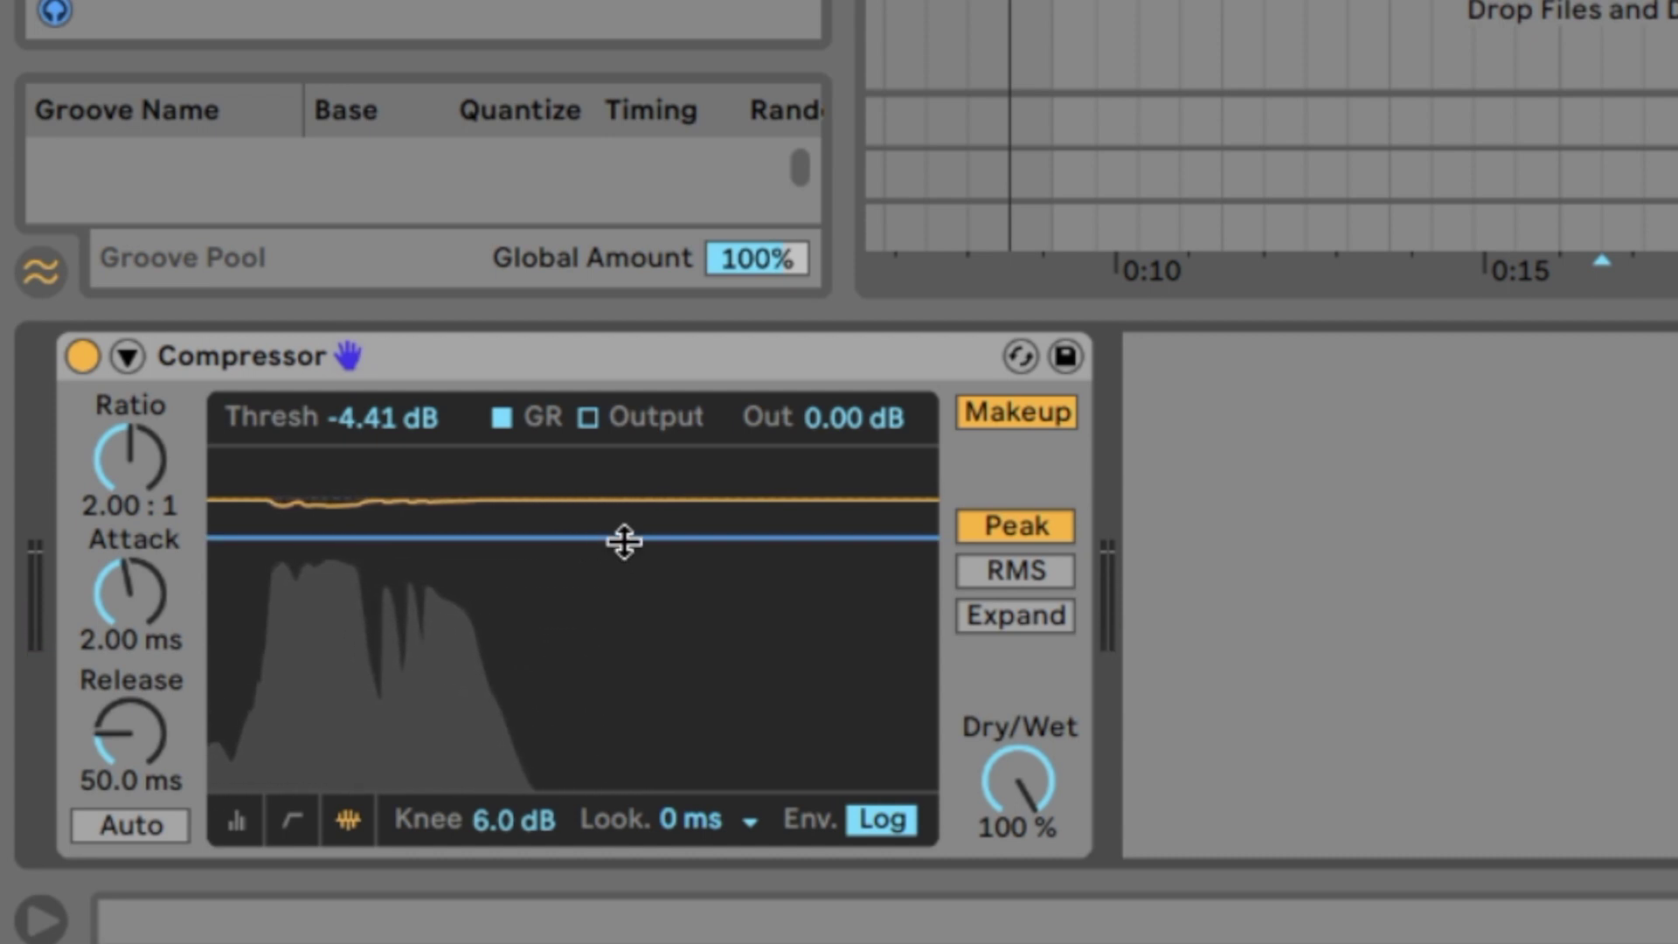
{"action": "left_click_drag", "start_coordinate": [626, 537], "coordinate": [626, 789]}
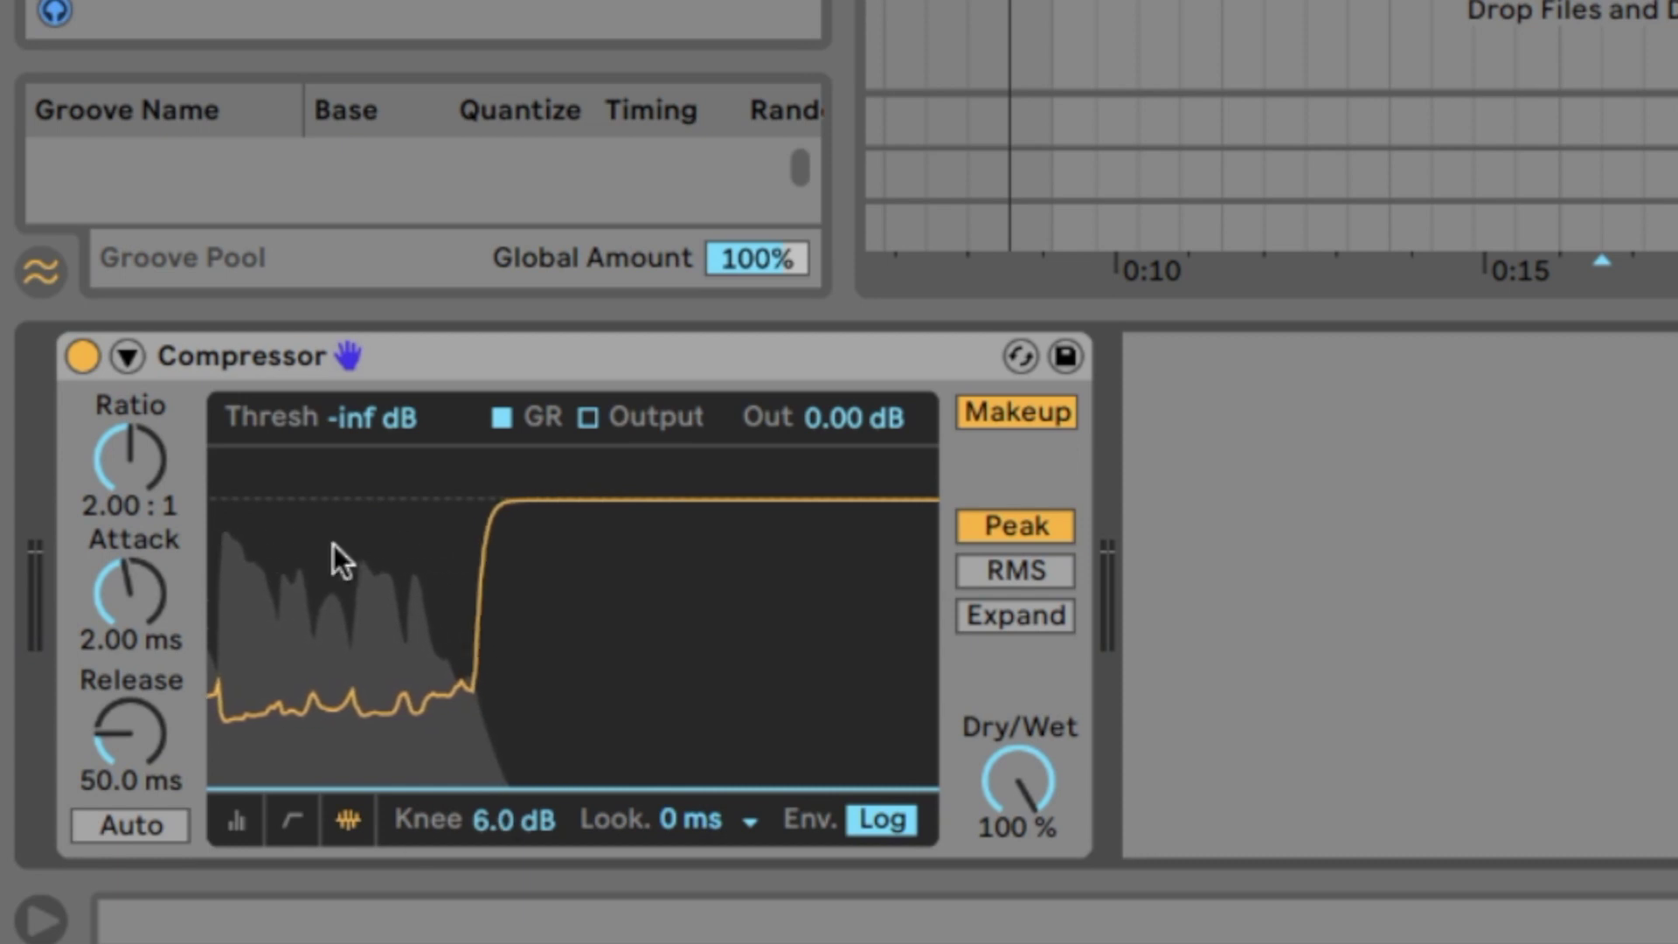
{"action": "left_click_drag", "start_coordinate": [570, 784], "coordinate": [651, 730]}
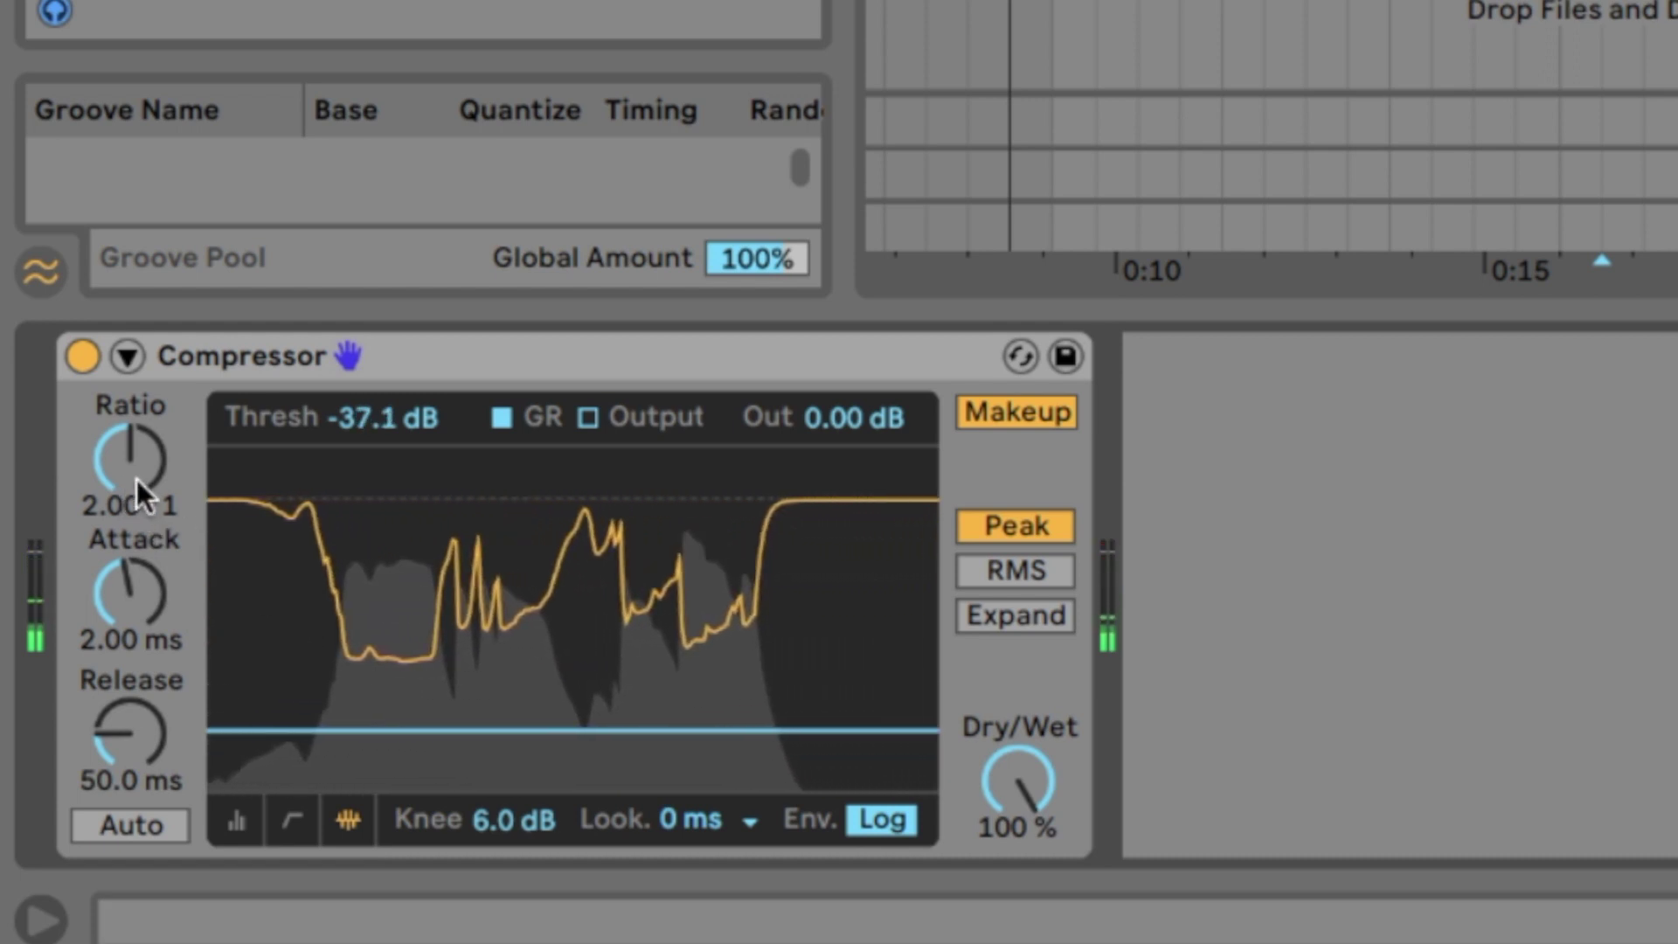
{"action": "mouse_move", "coordinate": [136, 463]}
{"action": "left_mouse_down"}
{"action": "mouse_move", "coordinate": [137, 498]}
{"action": "mouse_move", "coordinate": [140, 479]}
{"action": "left_mouse_up"}
{"action": "scroll", "coordinate": [138, 475], "scroll_direction": "up", "scroll_amount": 10}
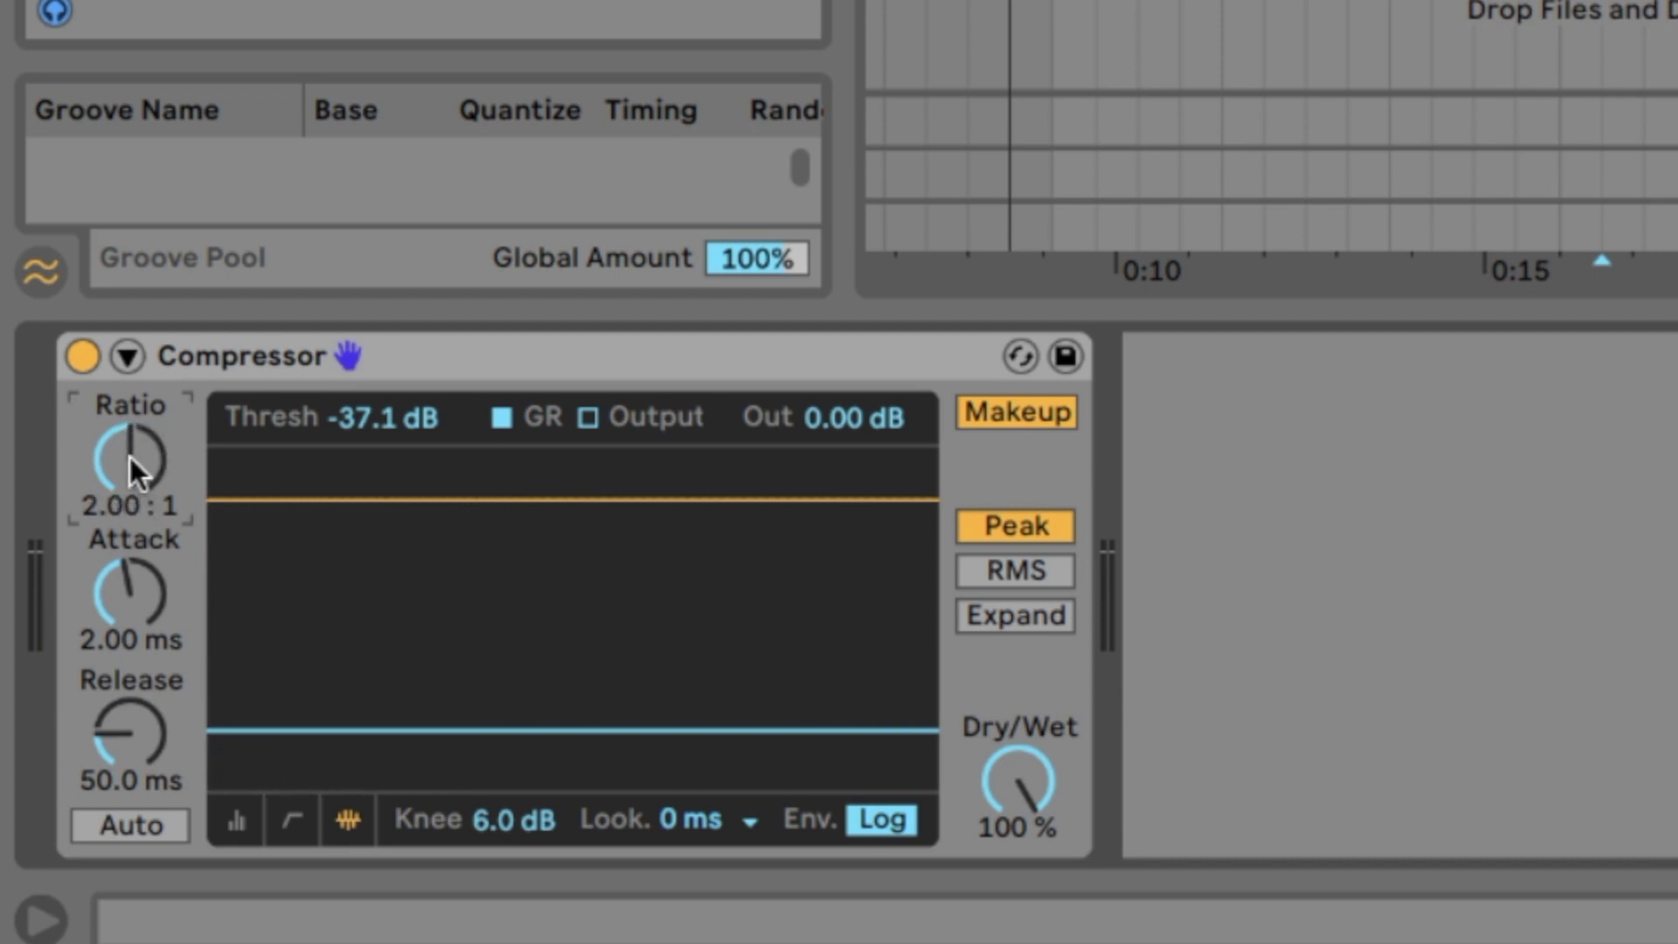
Sweep the ratio between 1:1 and 6:1, then settle on -13.8 dB threshold and 2.68:1 ratio.
{"action": "left_click_drag", "start_coordinate": [570, 729], "coordinate": [569, 699]}
{"action": "left_click_drag", "start_coordinate": [136, 453], "coordinate": [136, 500]}
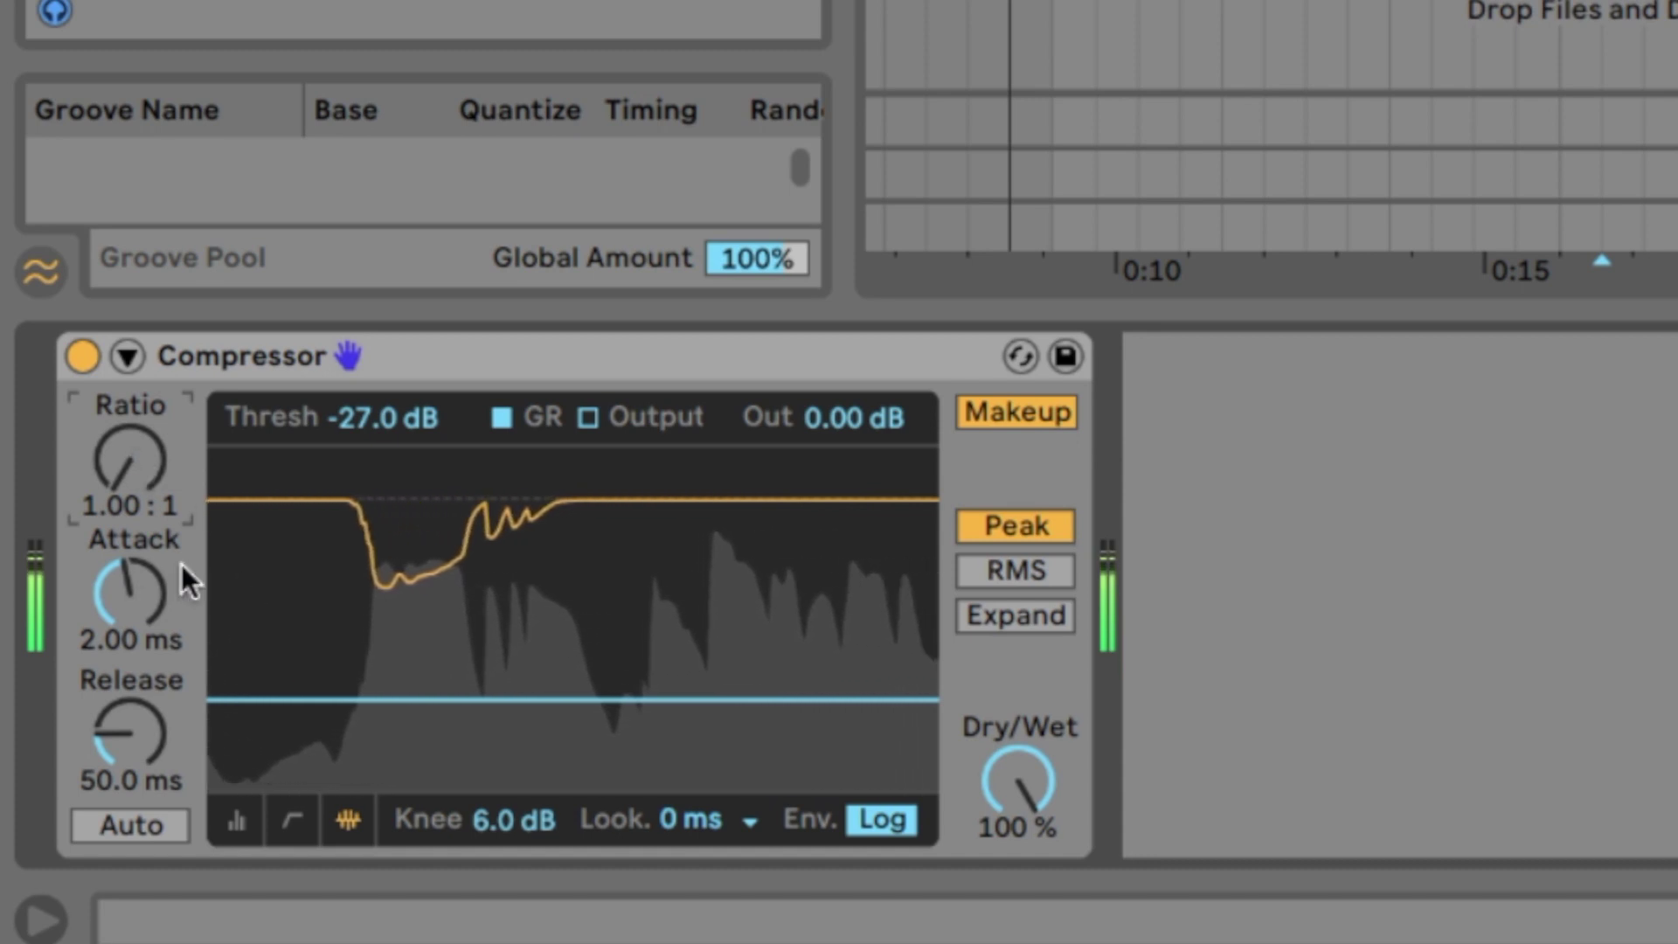
{"action": "left_click_drag", "start_coordinate": [123, 474], "coordinate": [123, 437]}
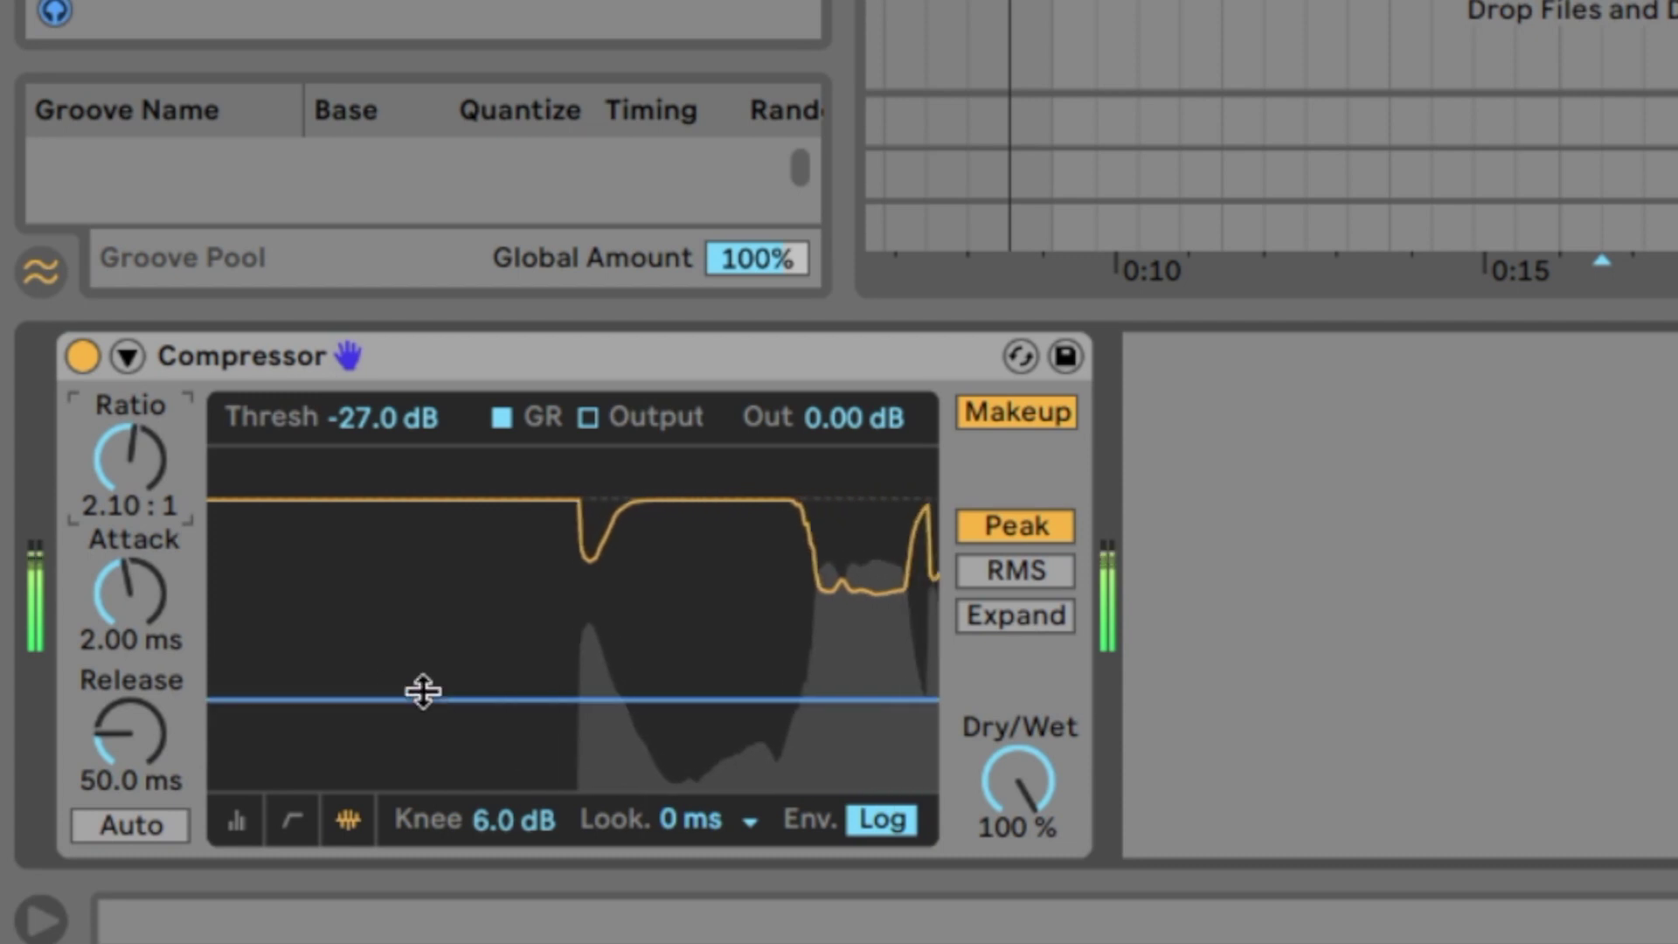
{"action": "left_click_drag", "start_coordinate": [139, 464], "coordinate": [139, 410]}
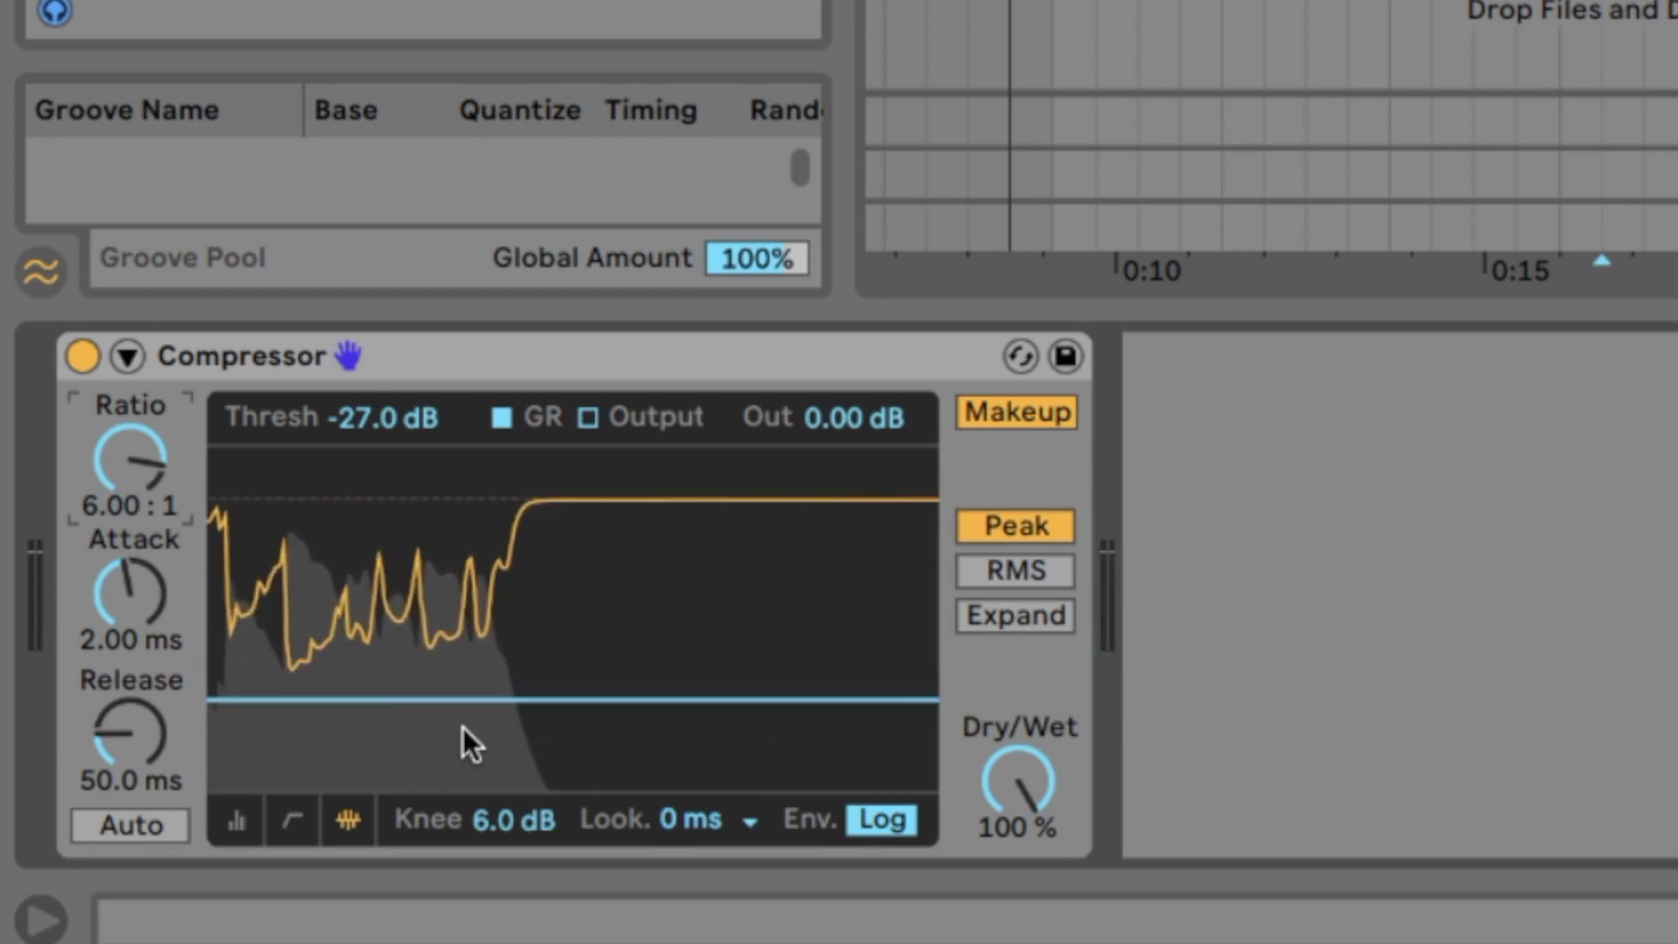
{"action": "left_click_drag", "start_coordinate": [490, 697], "coordinate": [490, 621]}
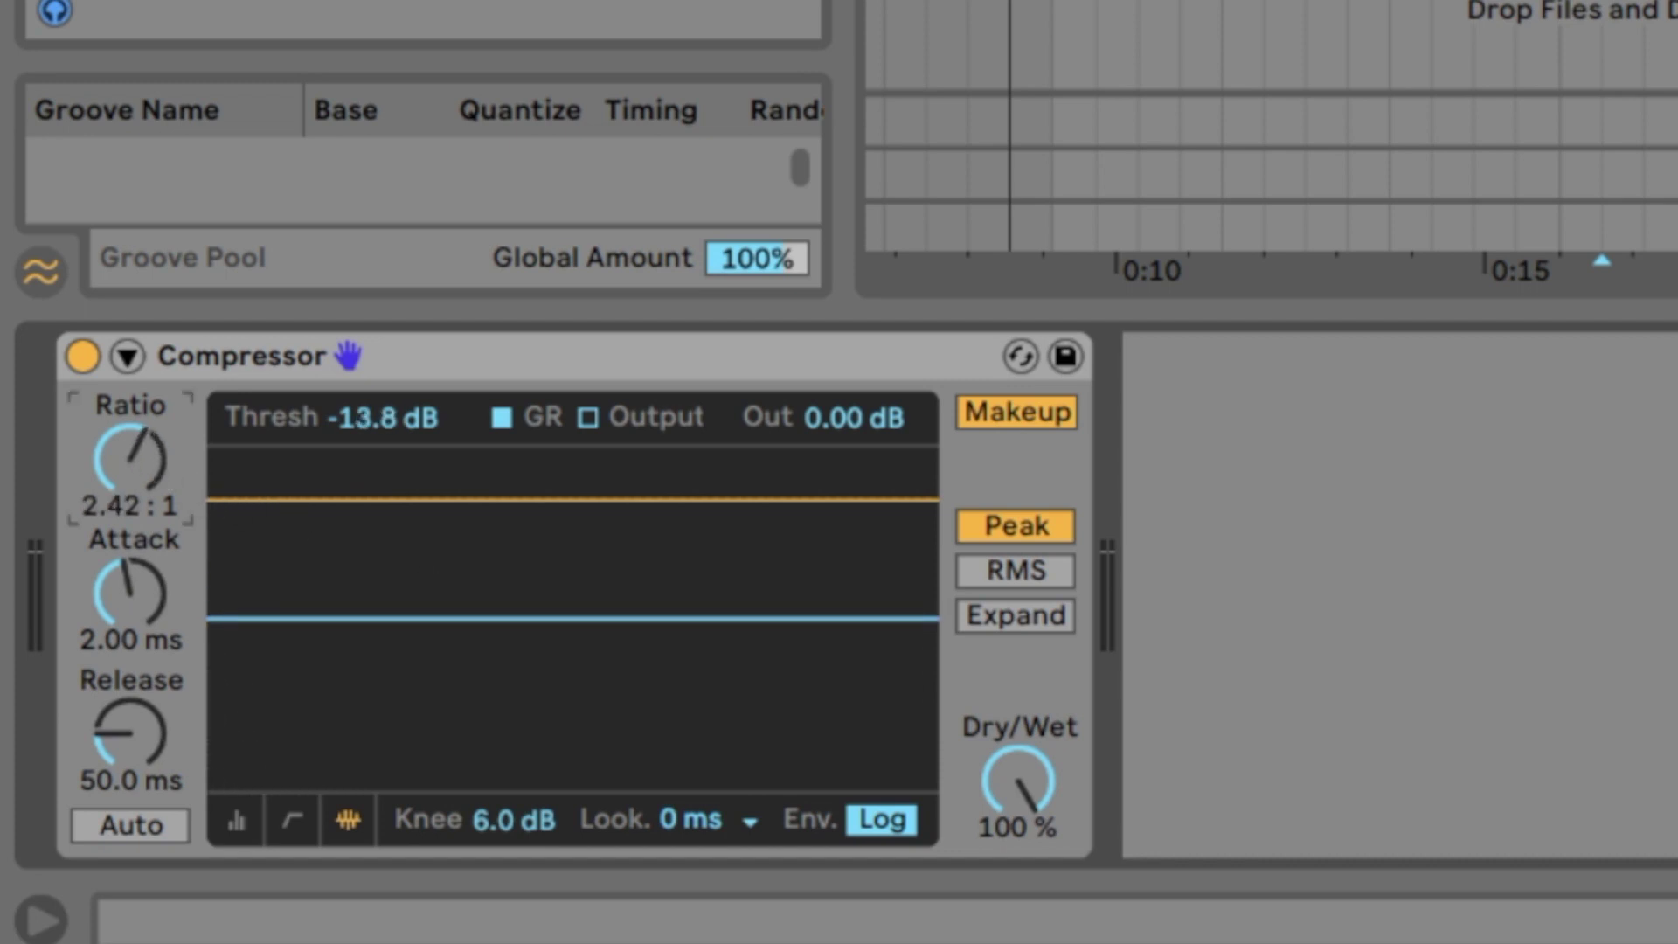
{"action": "right_click", "coordinate": [142, 461]}
{"action": "left_click_drag", "start_coordinate": [131, 456], "coordinate": [131, 472]}
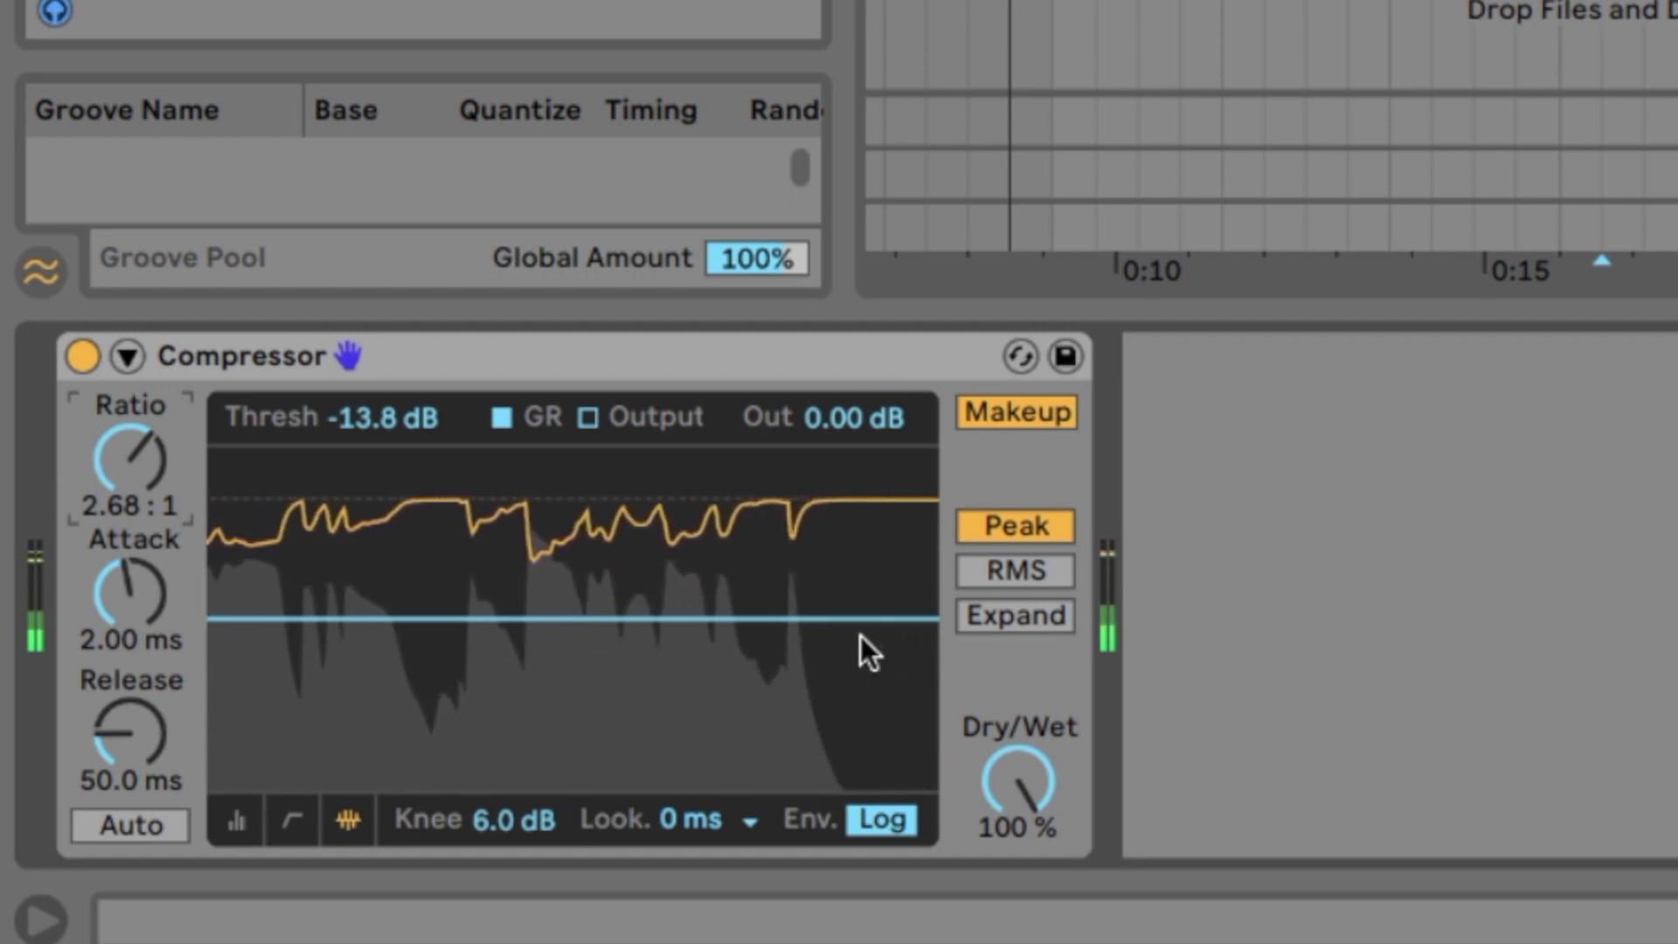
Compare makeup gain and an infinite ratio, settling at 2.52:1, -14.5 dB, makeup on.
{"action": "left_click", "coordinate": [1048, 417]}
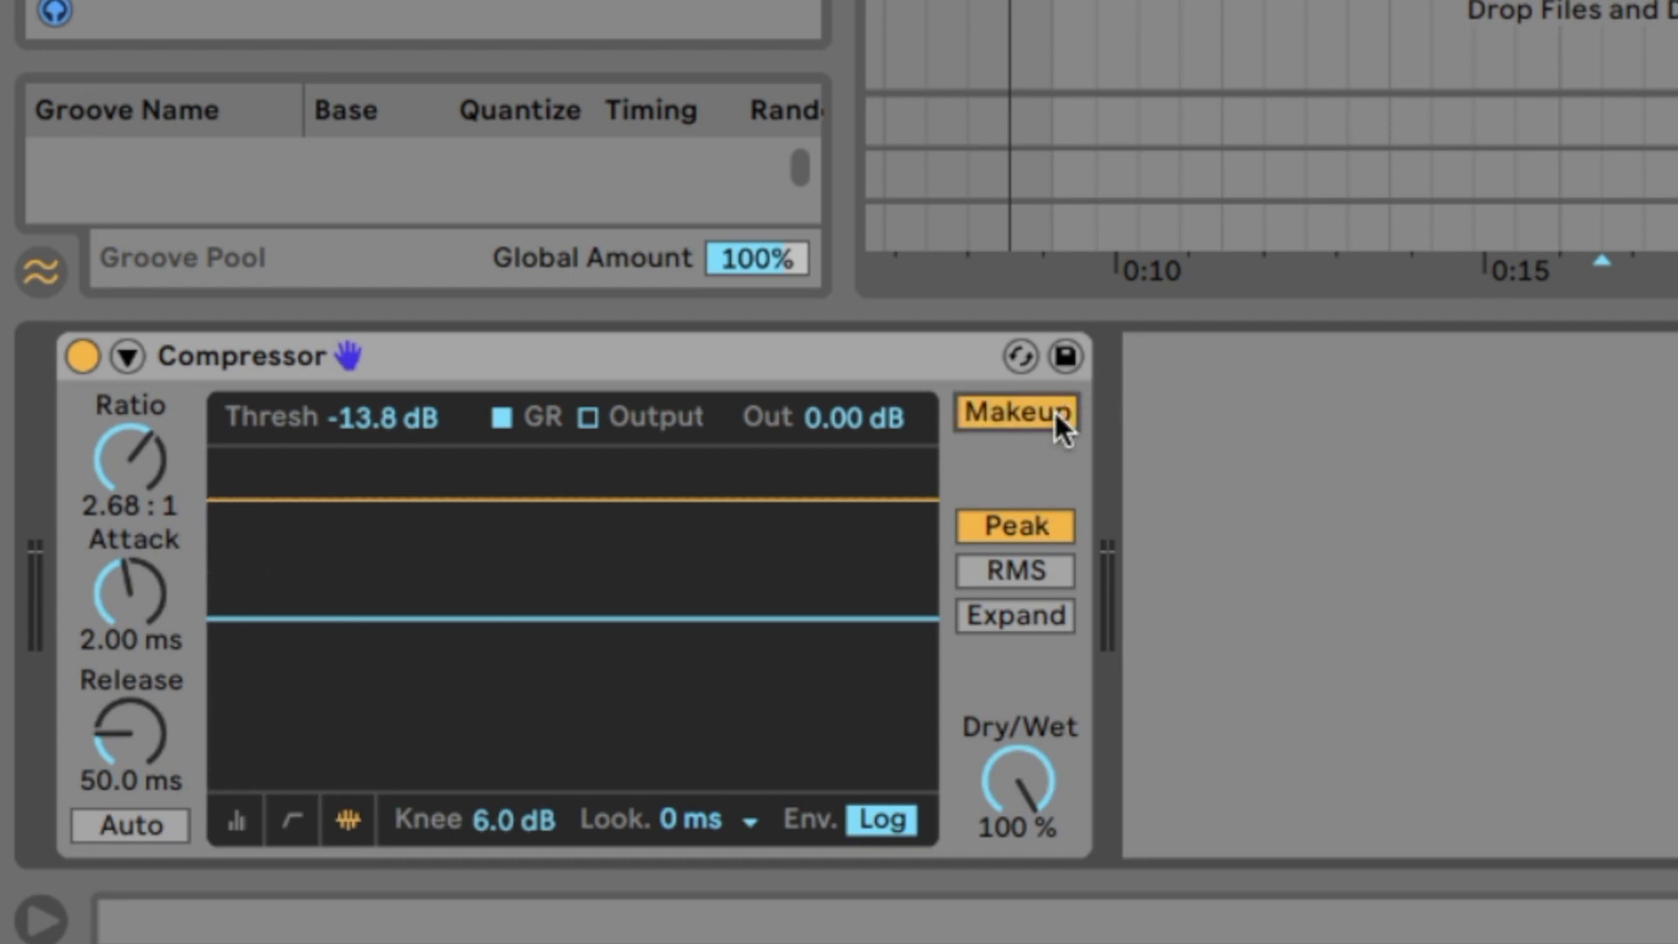
{"action": "left_click", "coordinate": [1053, 413]}
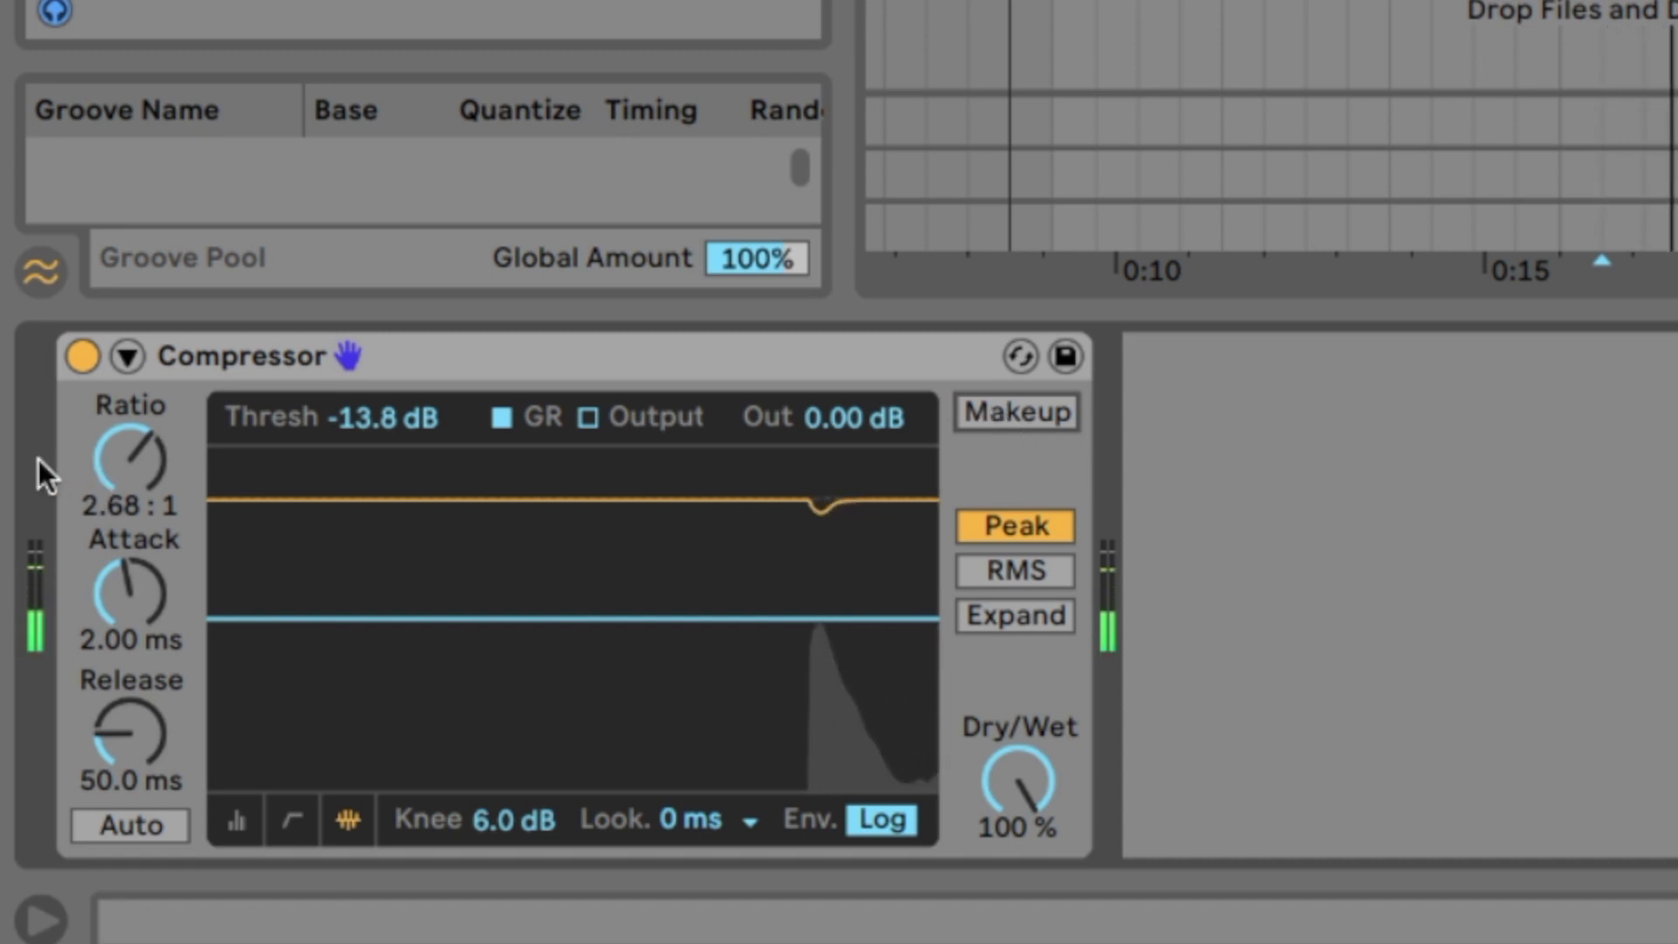
{"action": "mouse_move", "coordinate": [128, 472]}
{"action": "left_mouse_down"}
{"action": "mouse_move", "coordinate": [128, 393]}
{"action": "mouse_move", "coordinate": [129, 476]}
{"action": "left_mouse_up"}
{"action": "left_click_drag", "start_coordinate": [404, 617], "coordinate": [405, 719]}
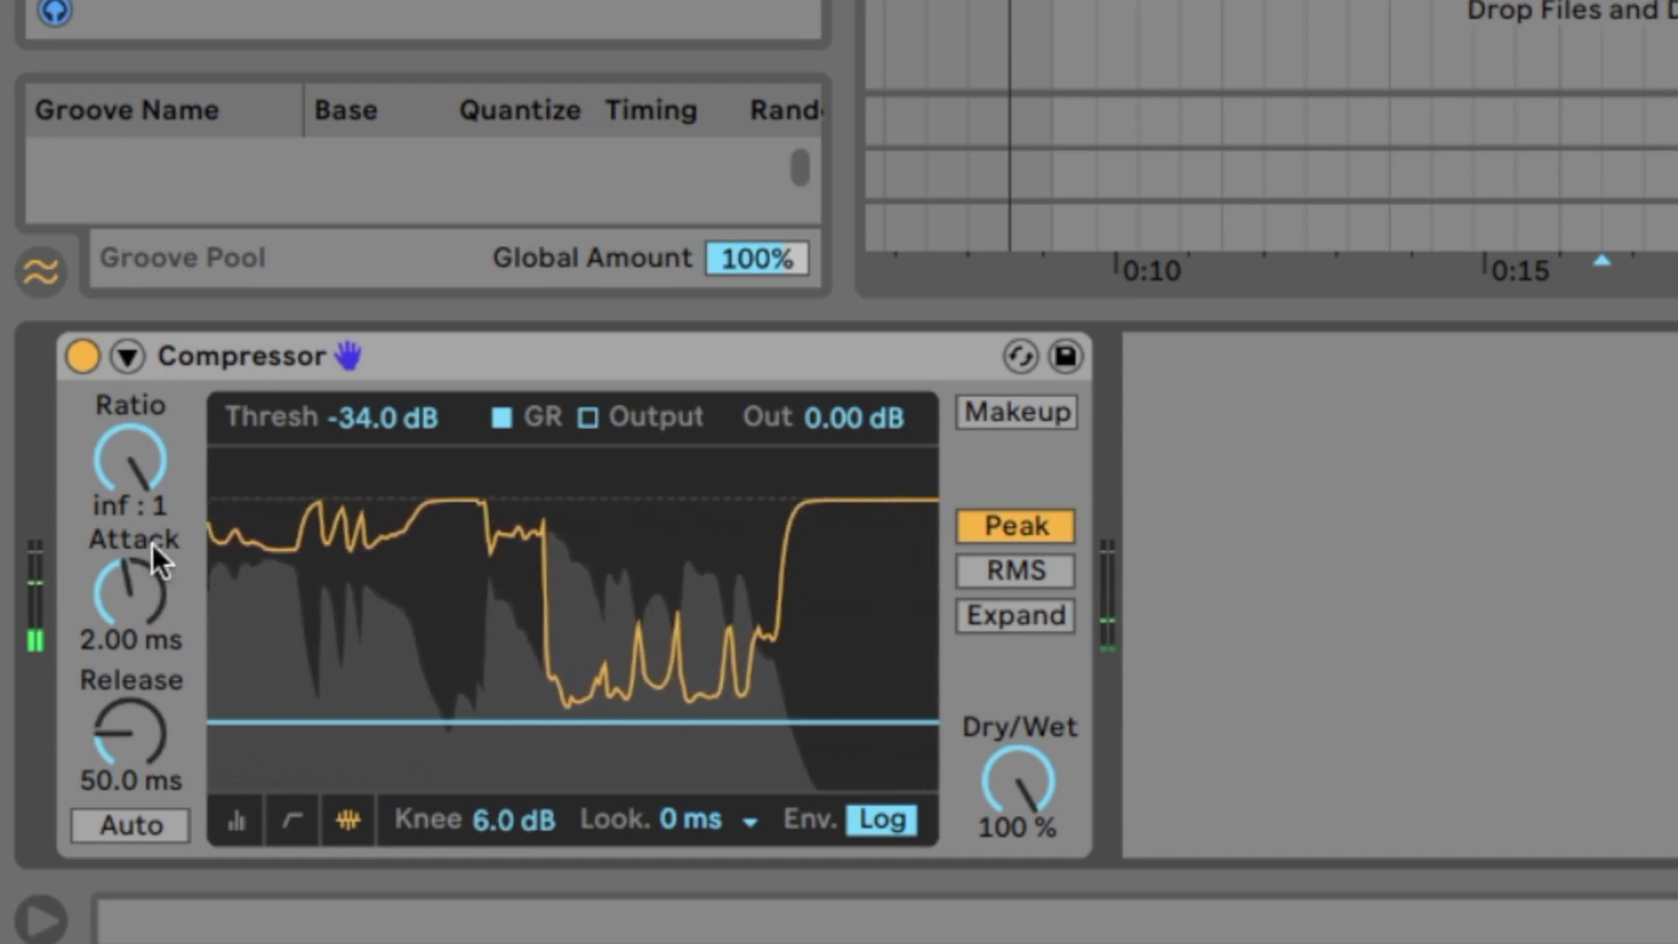
{"action": "left_click", "coordinate": [1024, 411]}
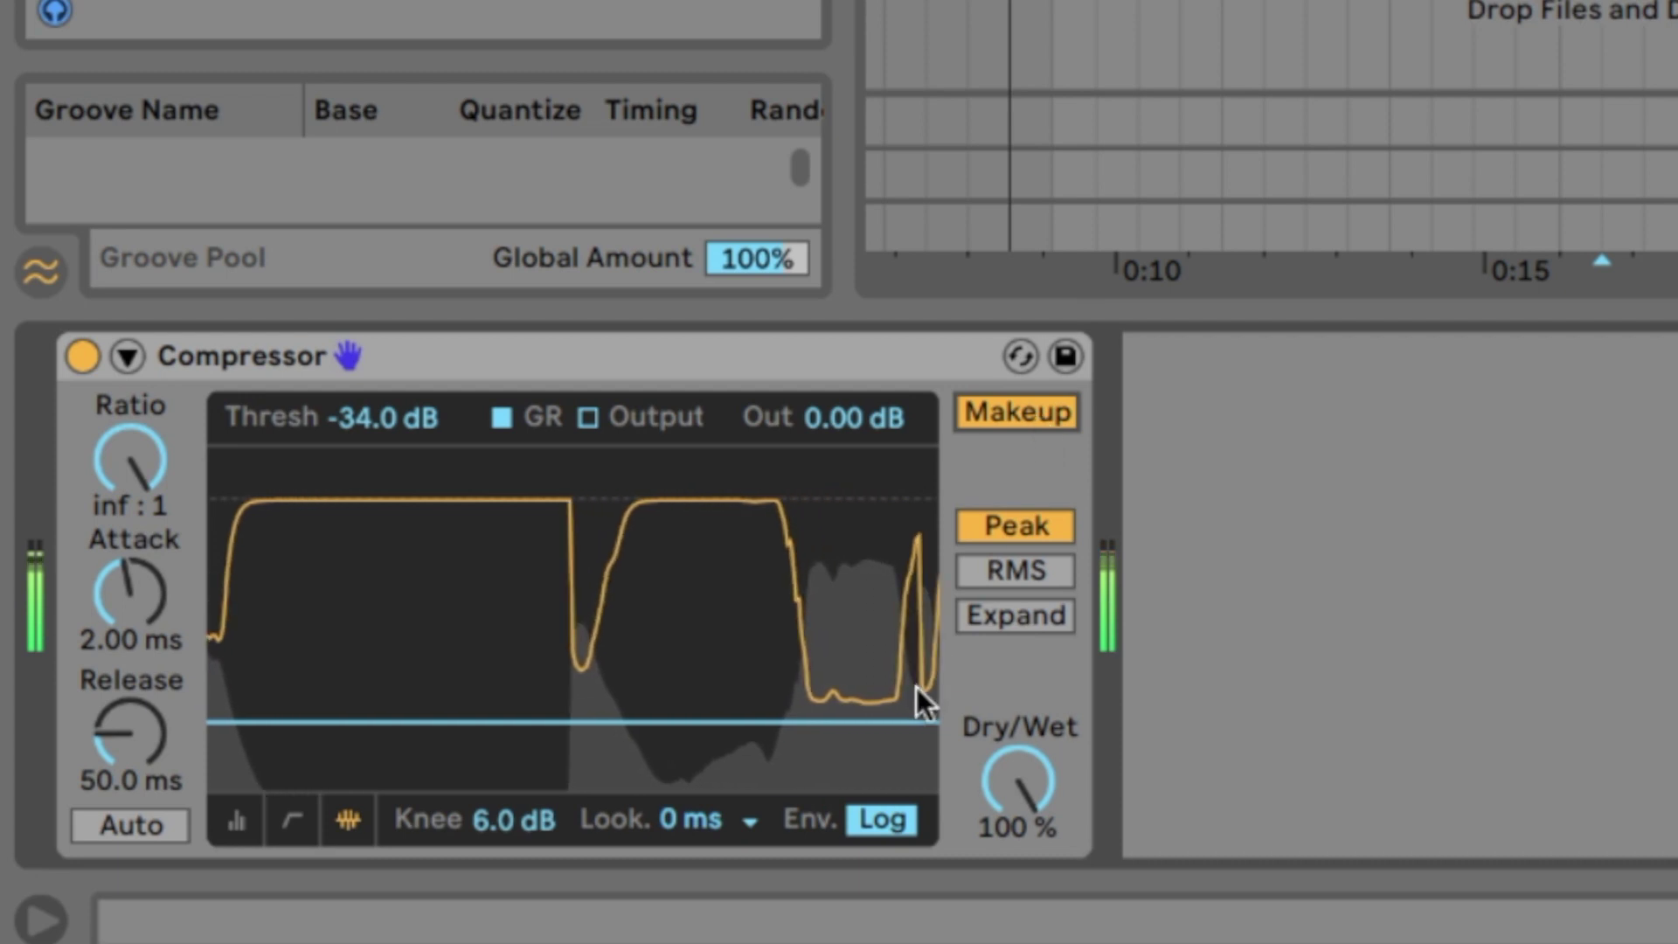
{"action": "left_click_drag", "start_coordinate": [880, 723], "coordinate": [880, 588]}
{"action": "left_click_drag", "start_coordinate": [155, 445], "coordinate": [156, 522]}
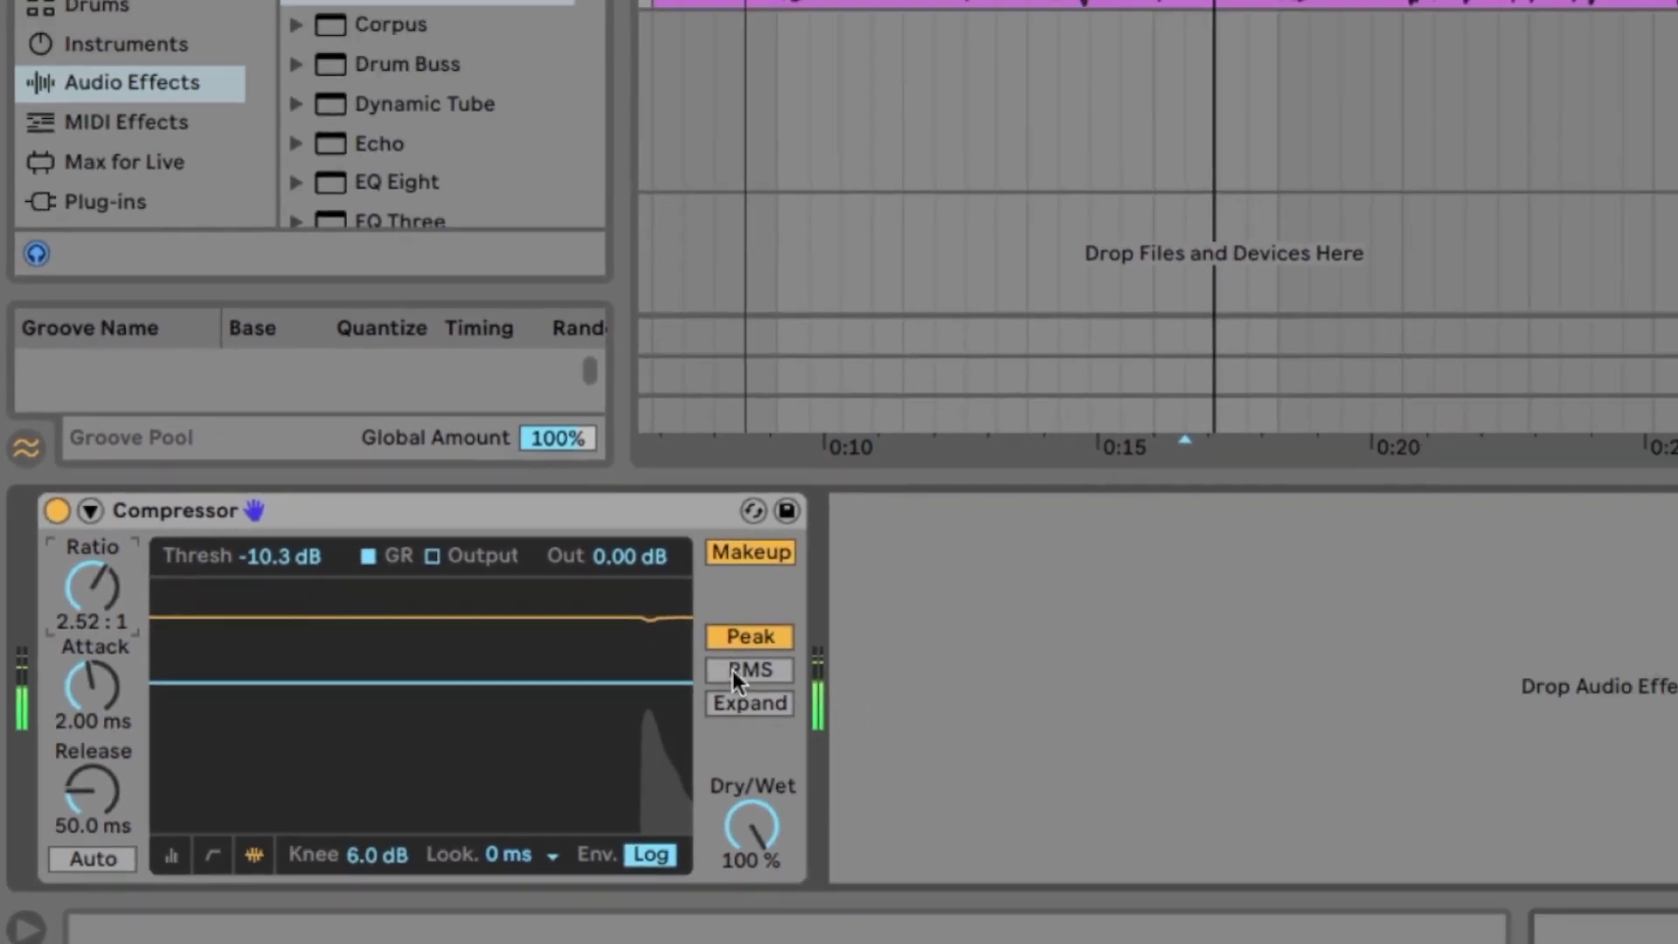
{"action": "left_click_drag", "start_coordinate": [805, 587], "coordinate": [805, 597]}
{"action": "left_click_drag", "start_coordinate": [437, 768], "coordinate": [437, 782]}
Add EQ Eight from Audio Effects after the Compressor.
{"action": "scroll", "coordinate": [360, 405], "scroll_direction": "down", "scroll_amount": 2}
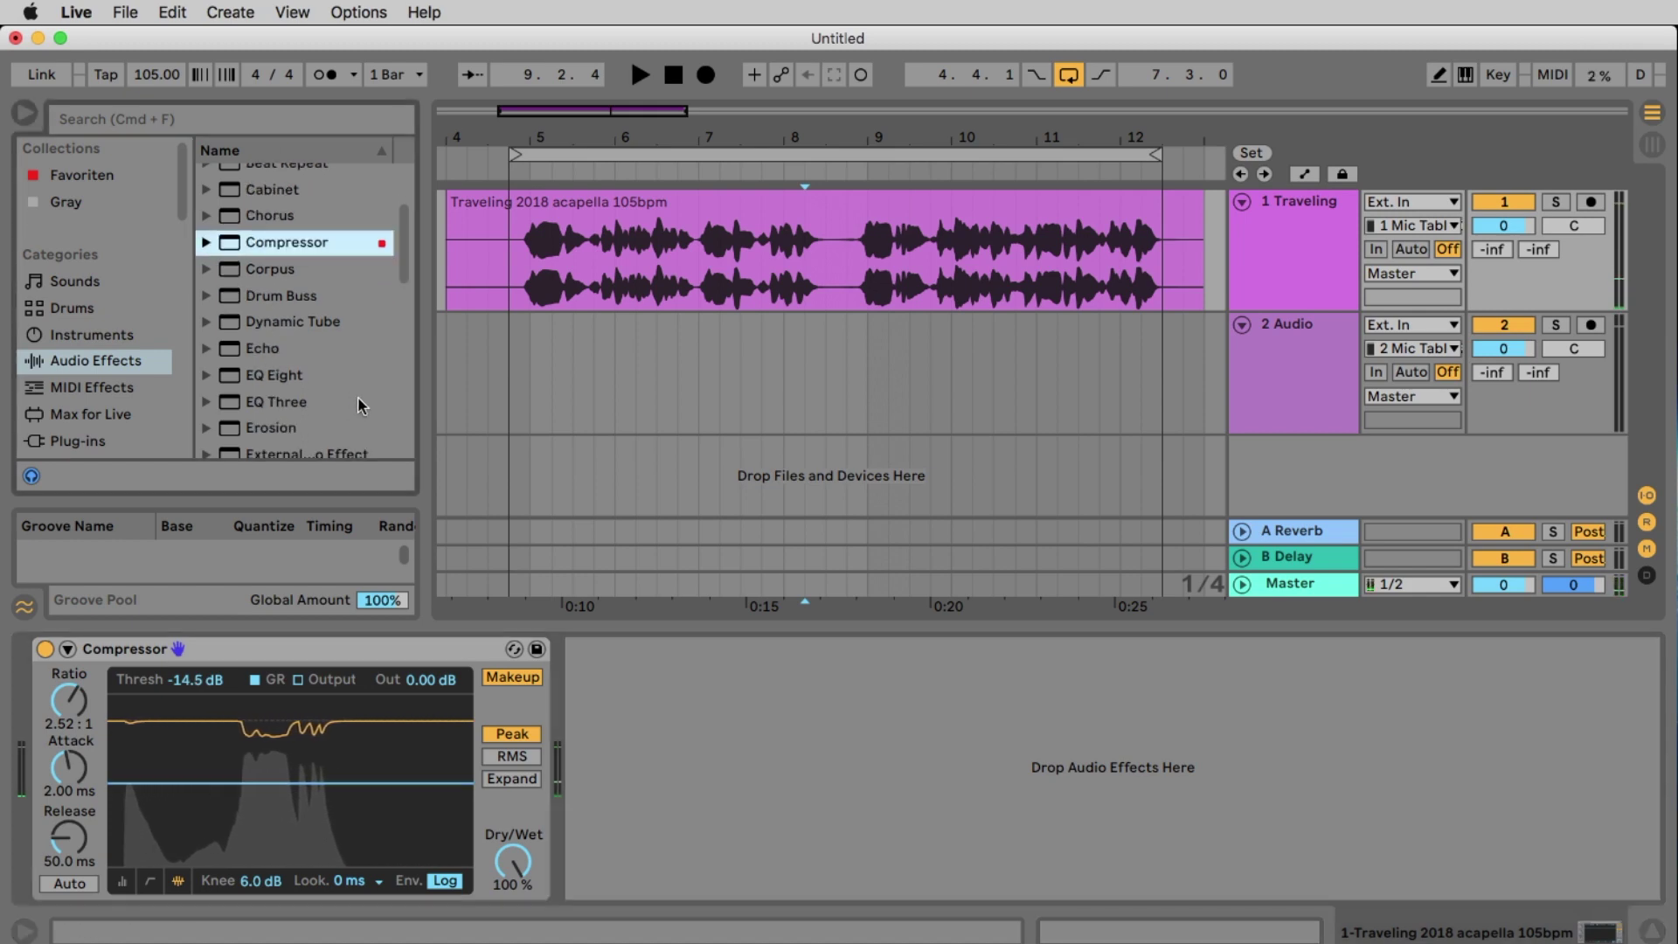
{"action": "left_click", "coordinate": [275, 378]}
{"action": "left_click_drag", "start_coordinate": [724, 744], "coordinate": [728, 744]}
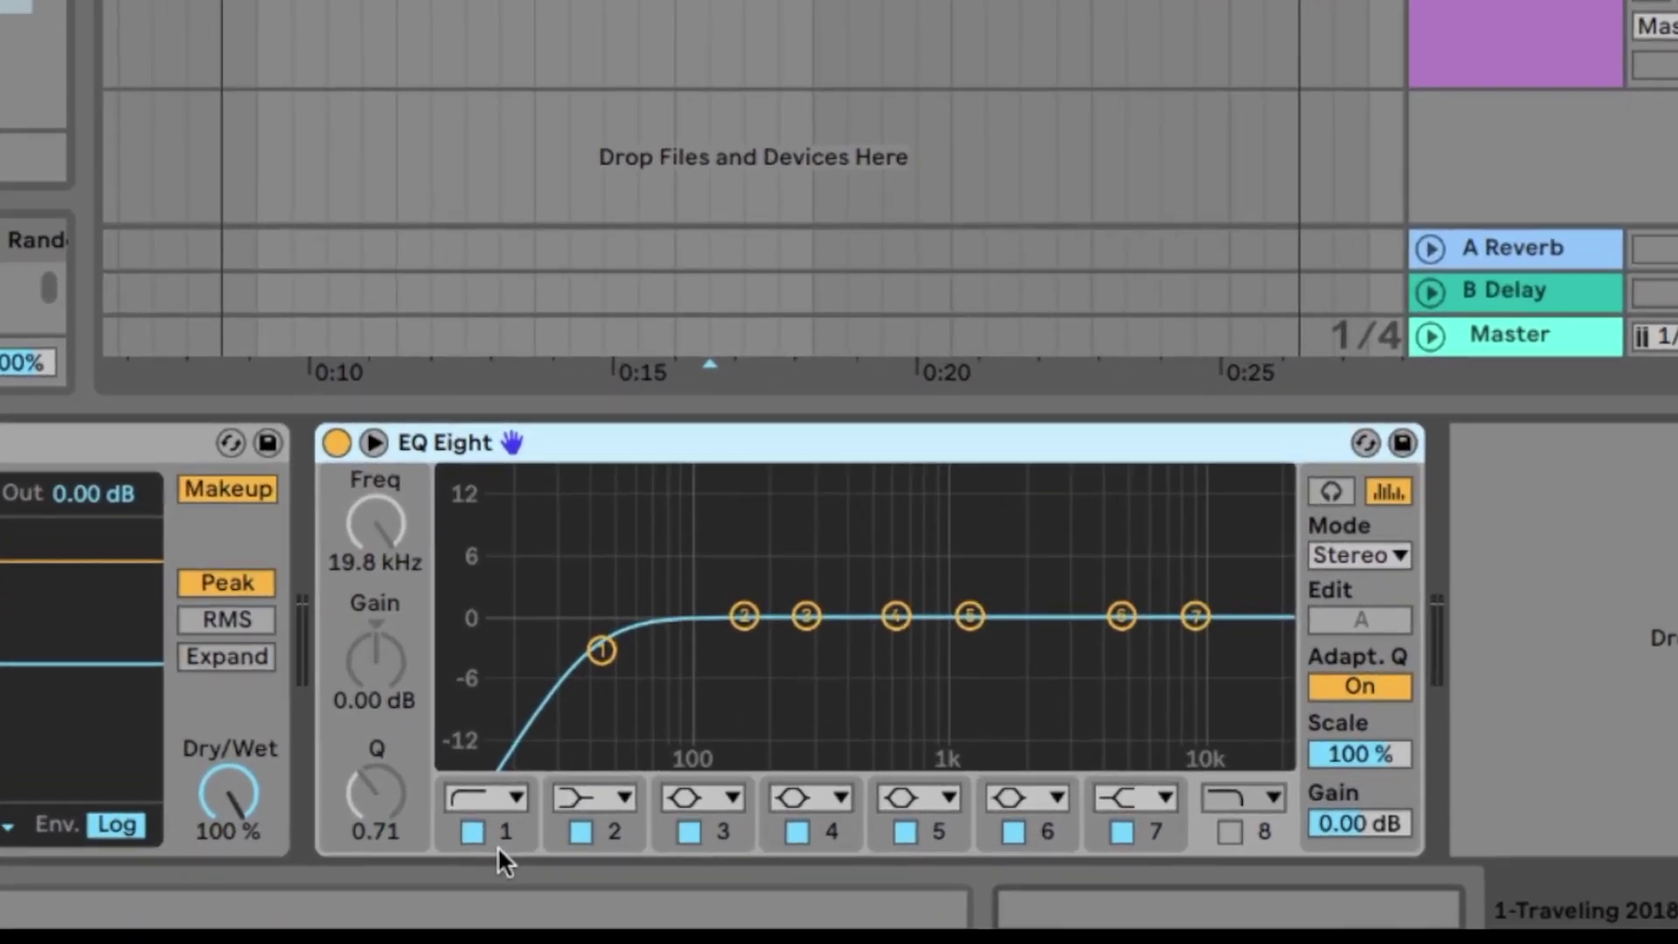
{"action": "left_click", "coordinate": [681, 887]}
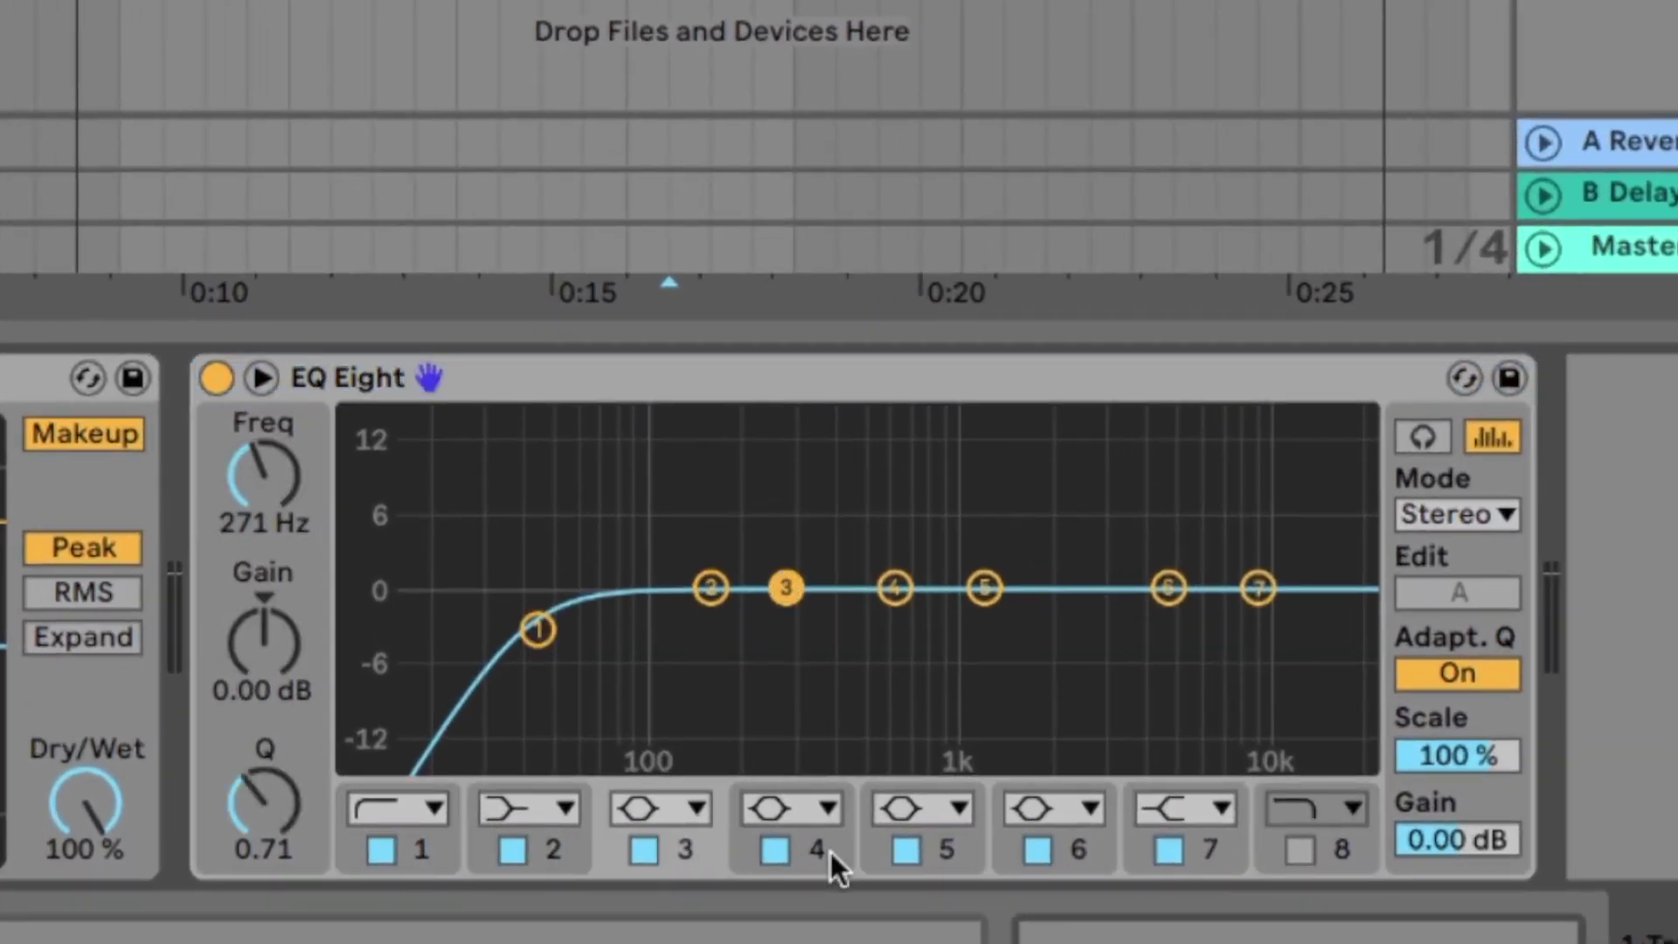
Switch off the other EQ Eight bands, leaving only band 1 as a 41.1 Hz low cut.
{"action": "left_click", "coordinate": [774, 850]}
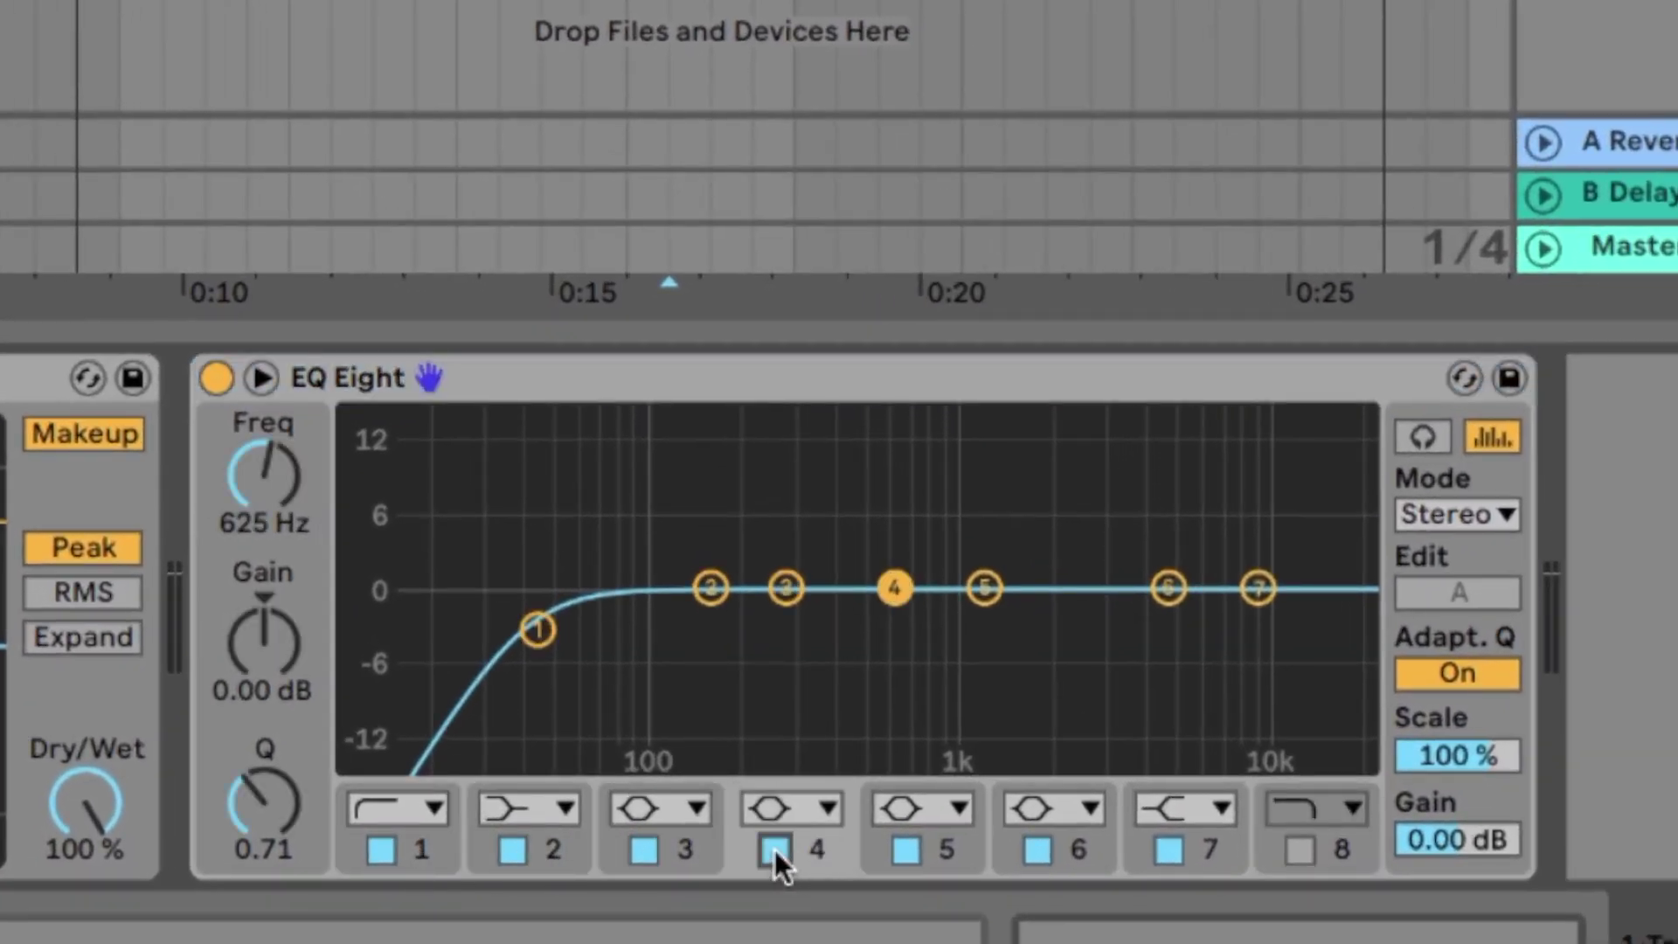
{"action": "left_click", "coordinate": [776, 849]}
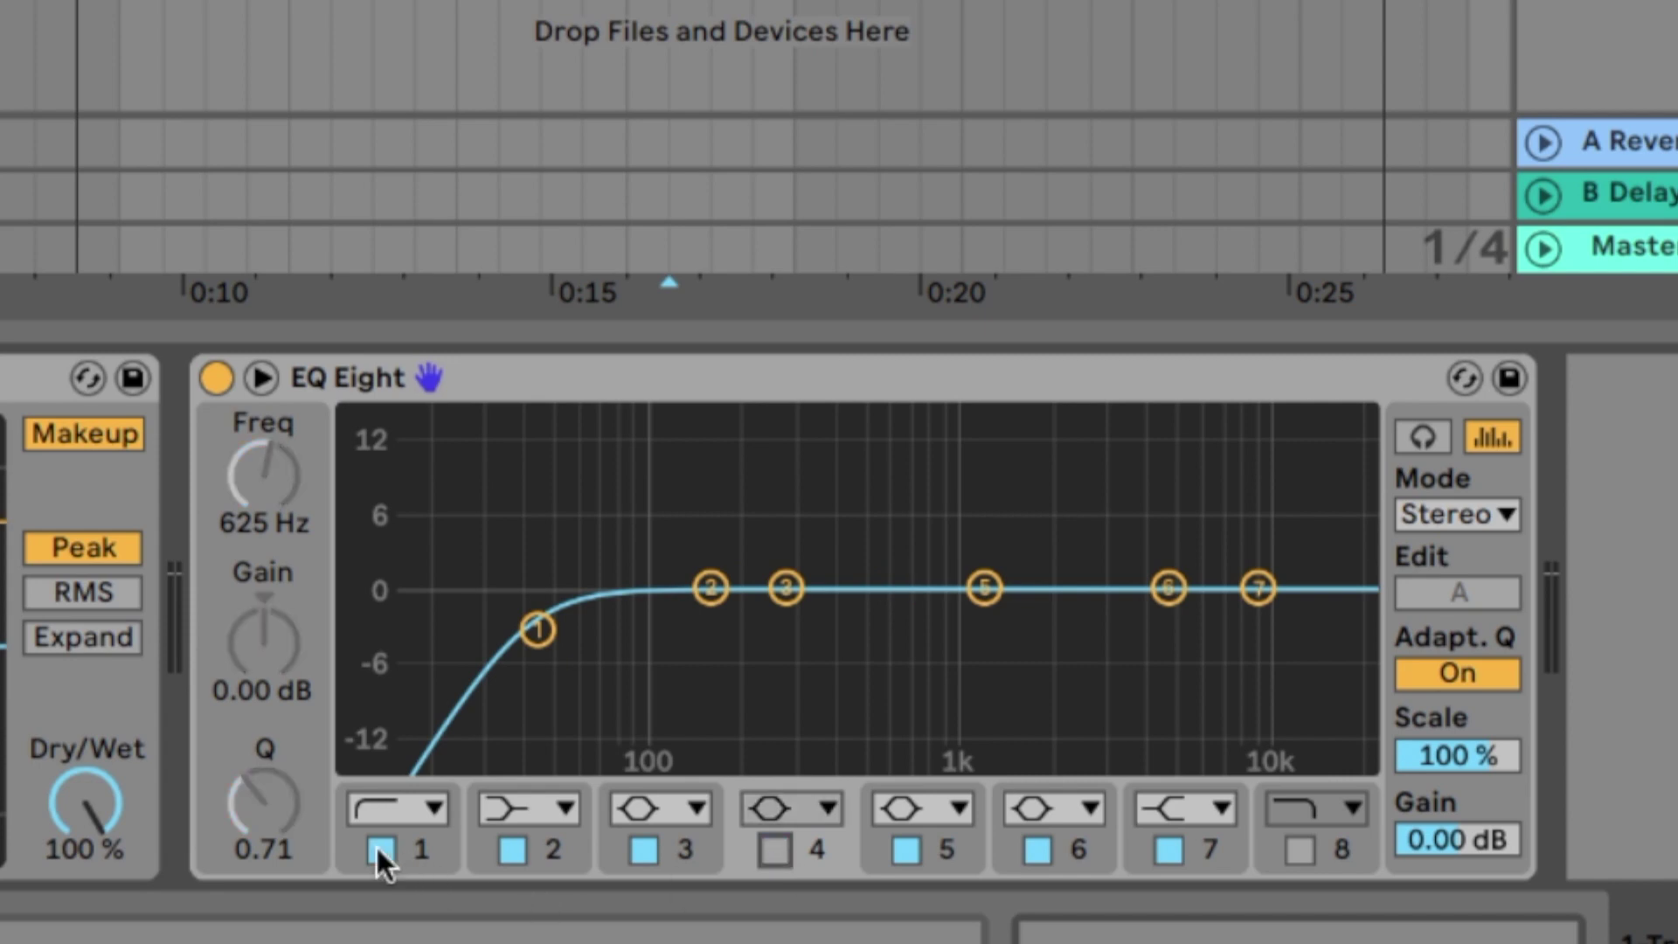
{"action": "left_click", "coordinate": [1044, 845]}
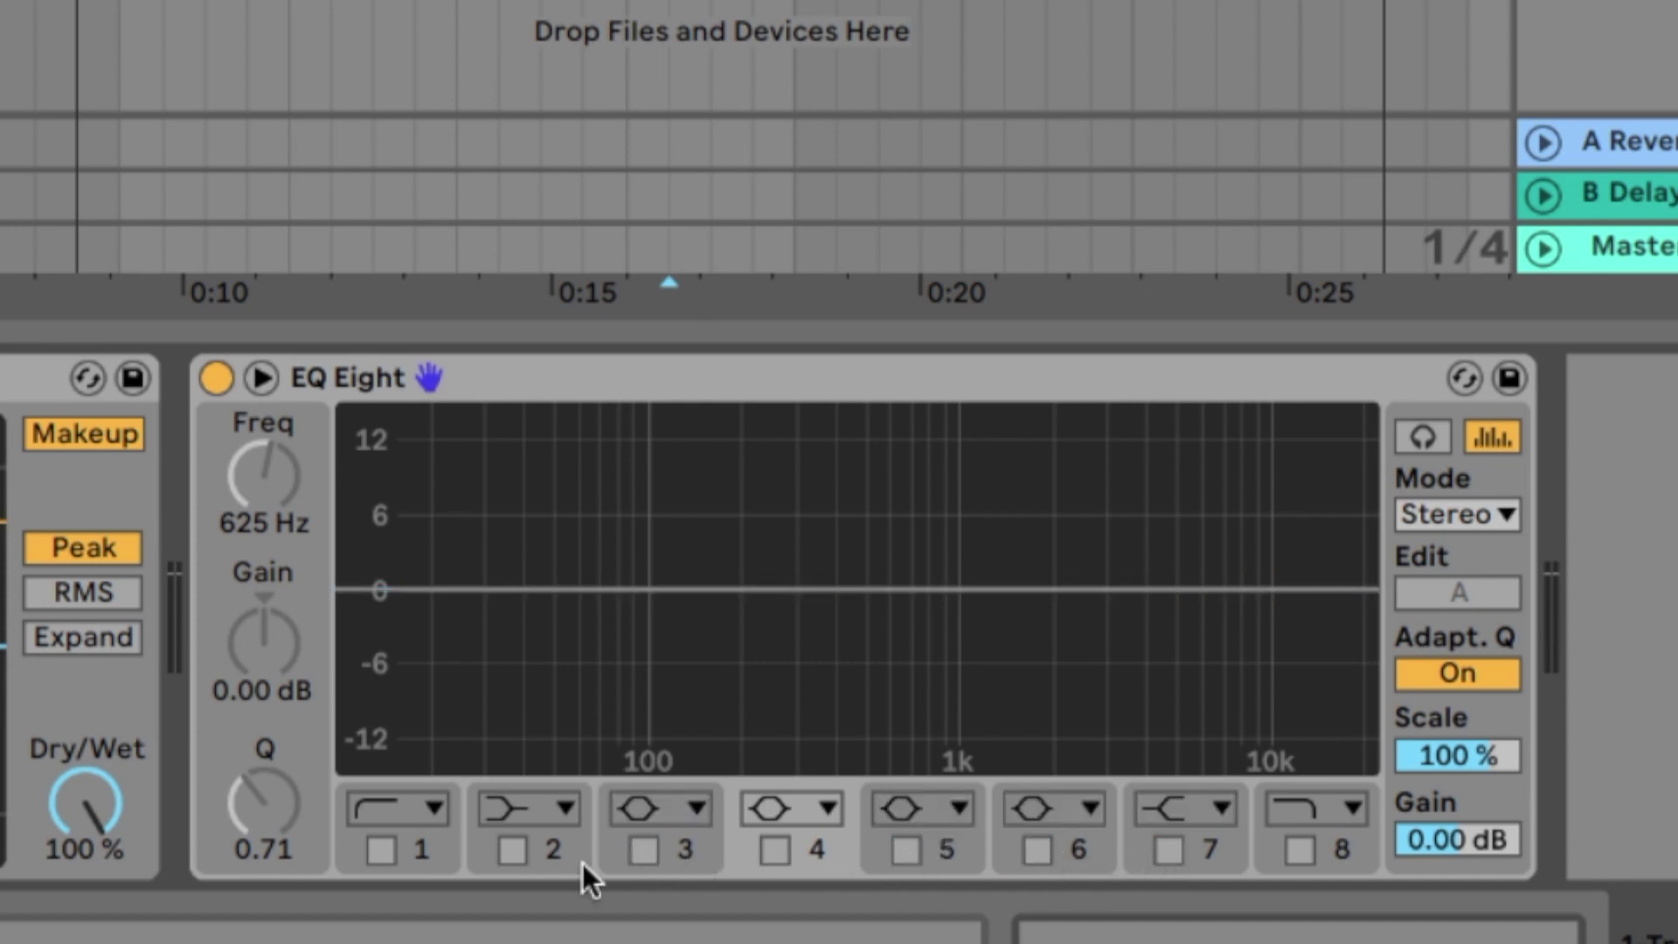
{"action": "left_click", "coordinate": [381, 850]}
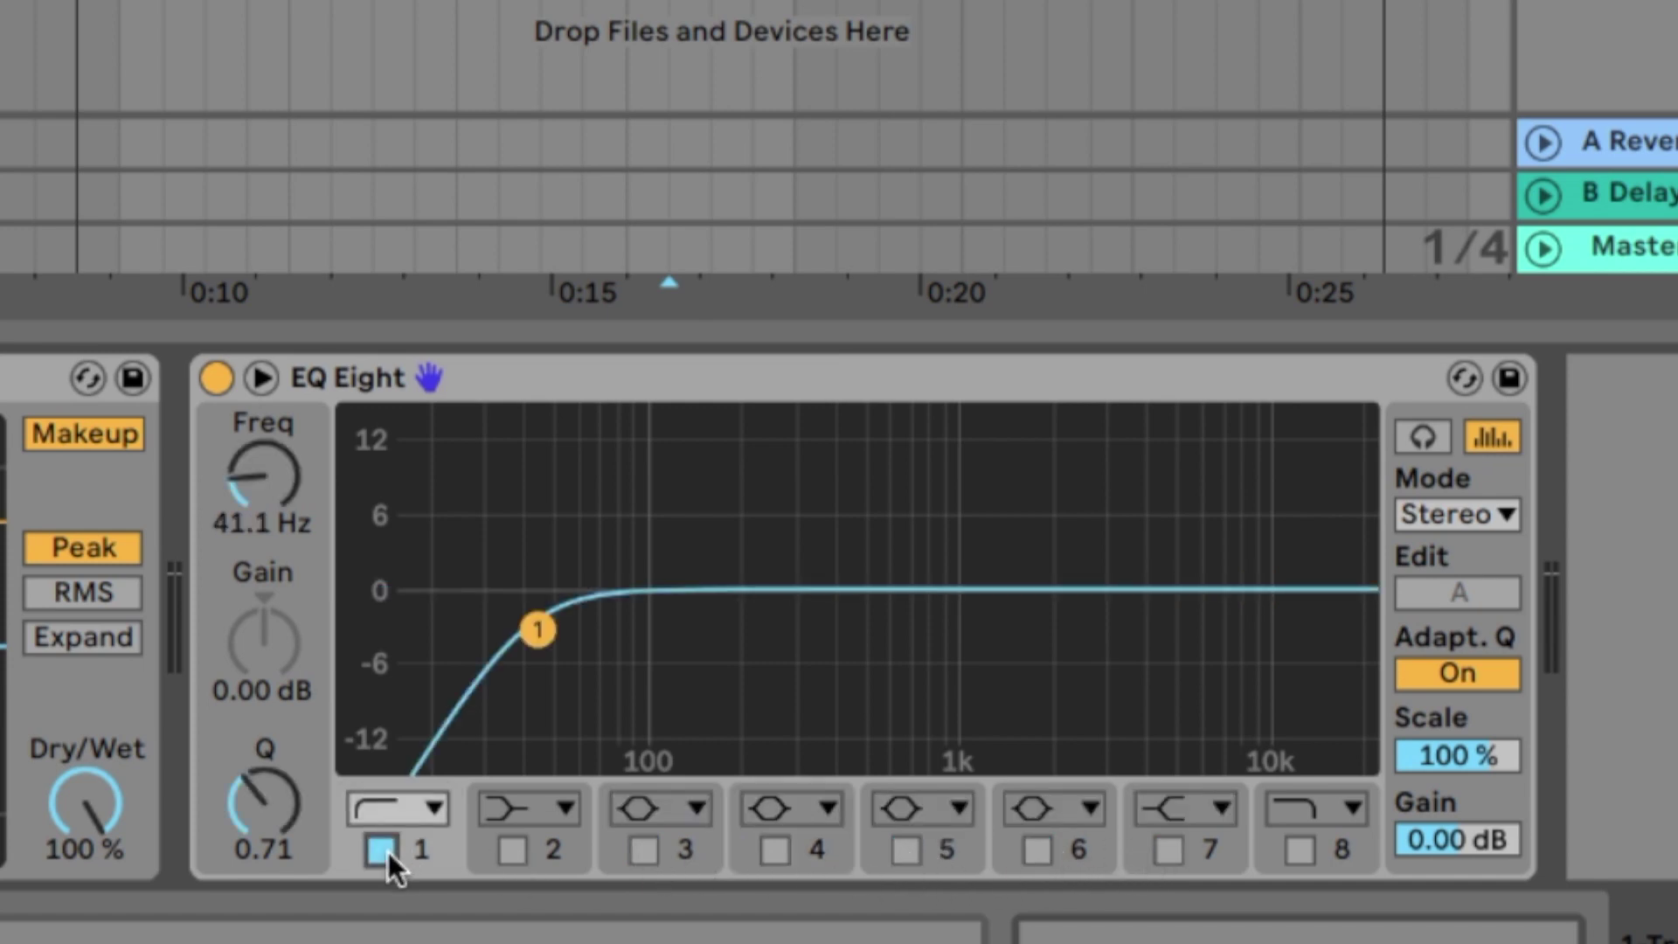
{"action": "left_click", "coordinate": [433, 806]}
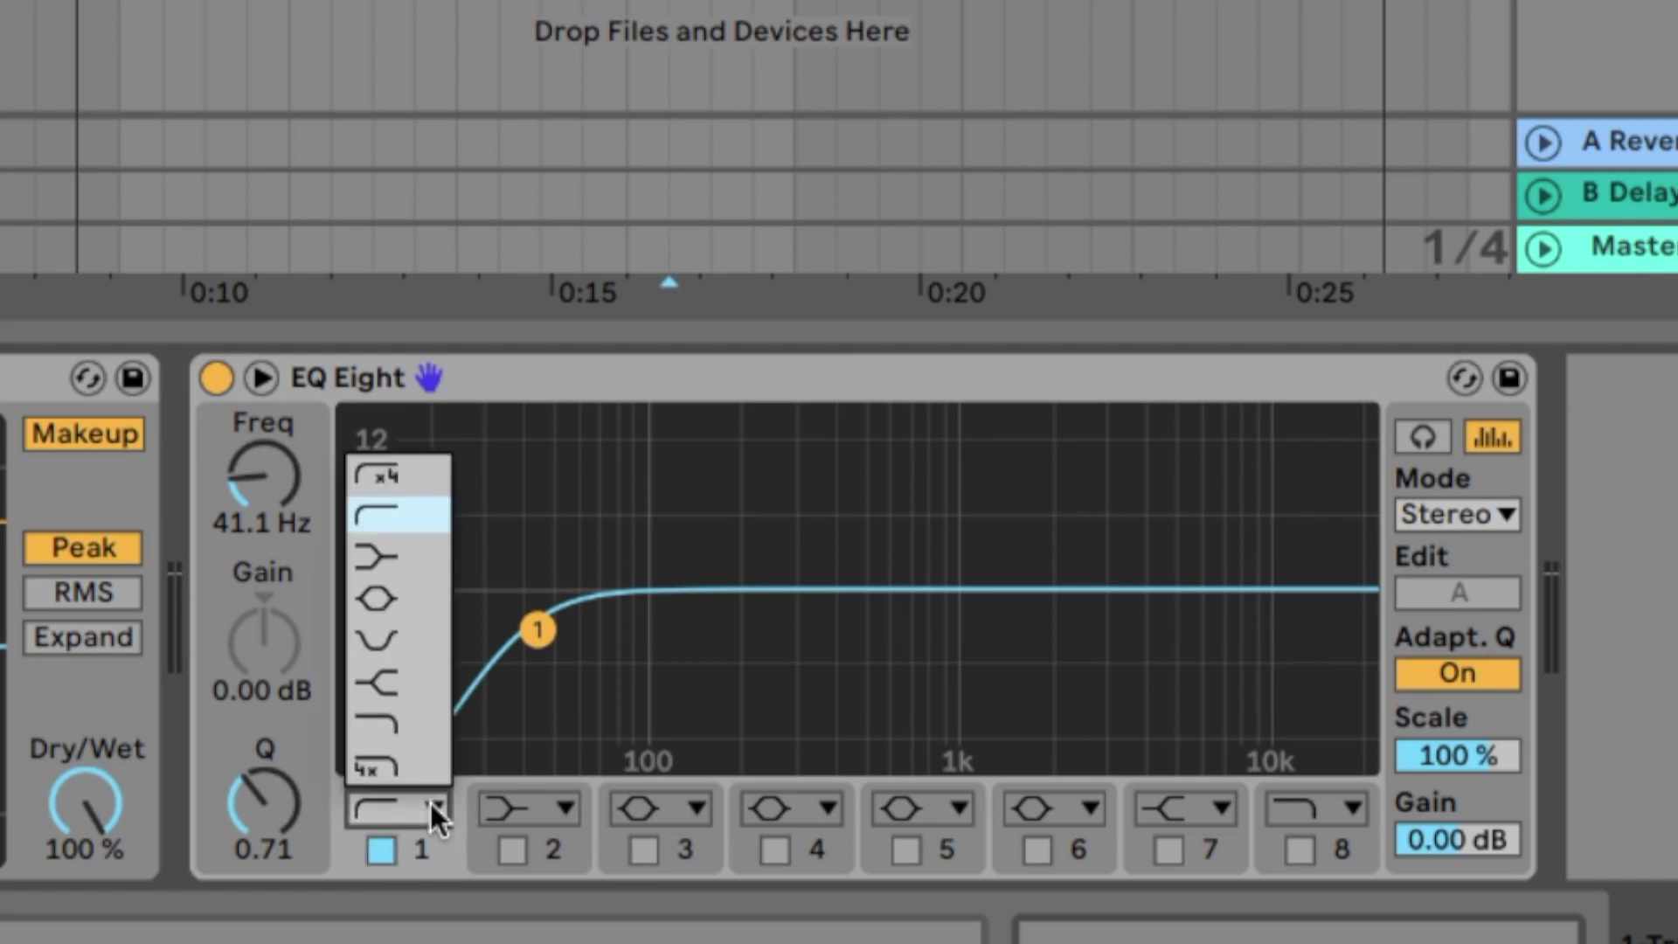
Change EQ Eight band 1's filter type from low cut to Bell.
{"action": "left_click", "coordinate": [405, 603]}
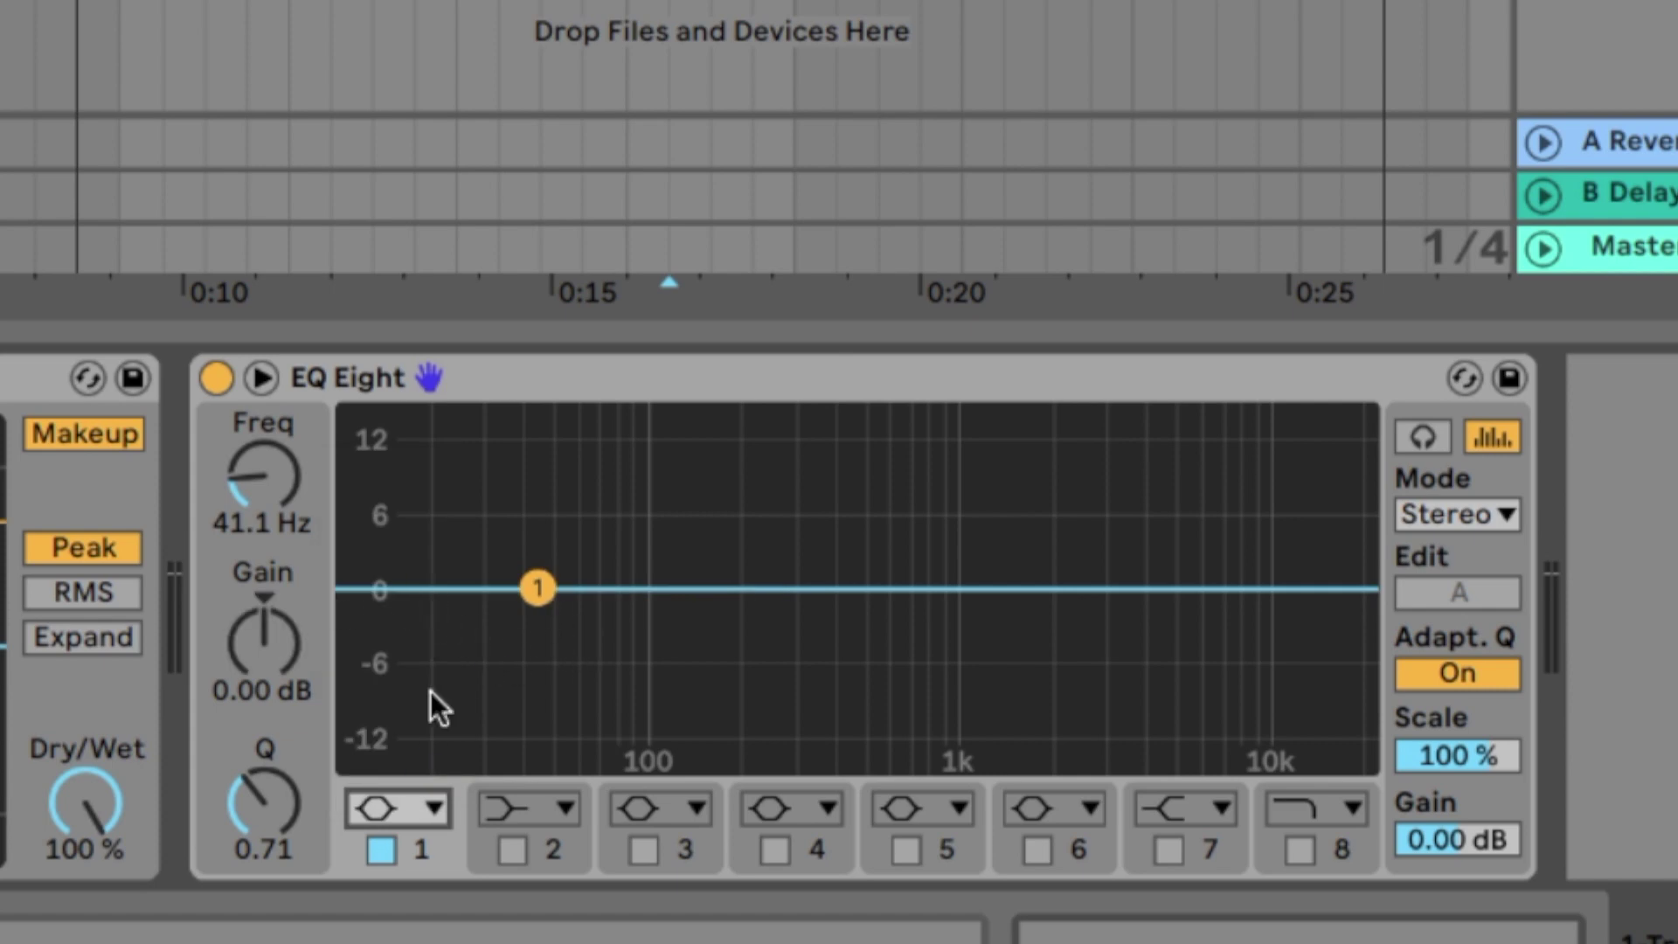
{"action": "left_click", "coordinate": [412, 812]}
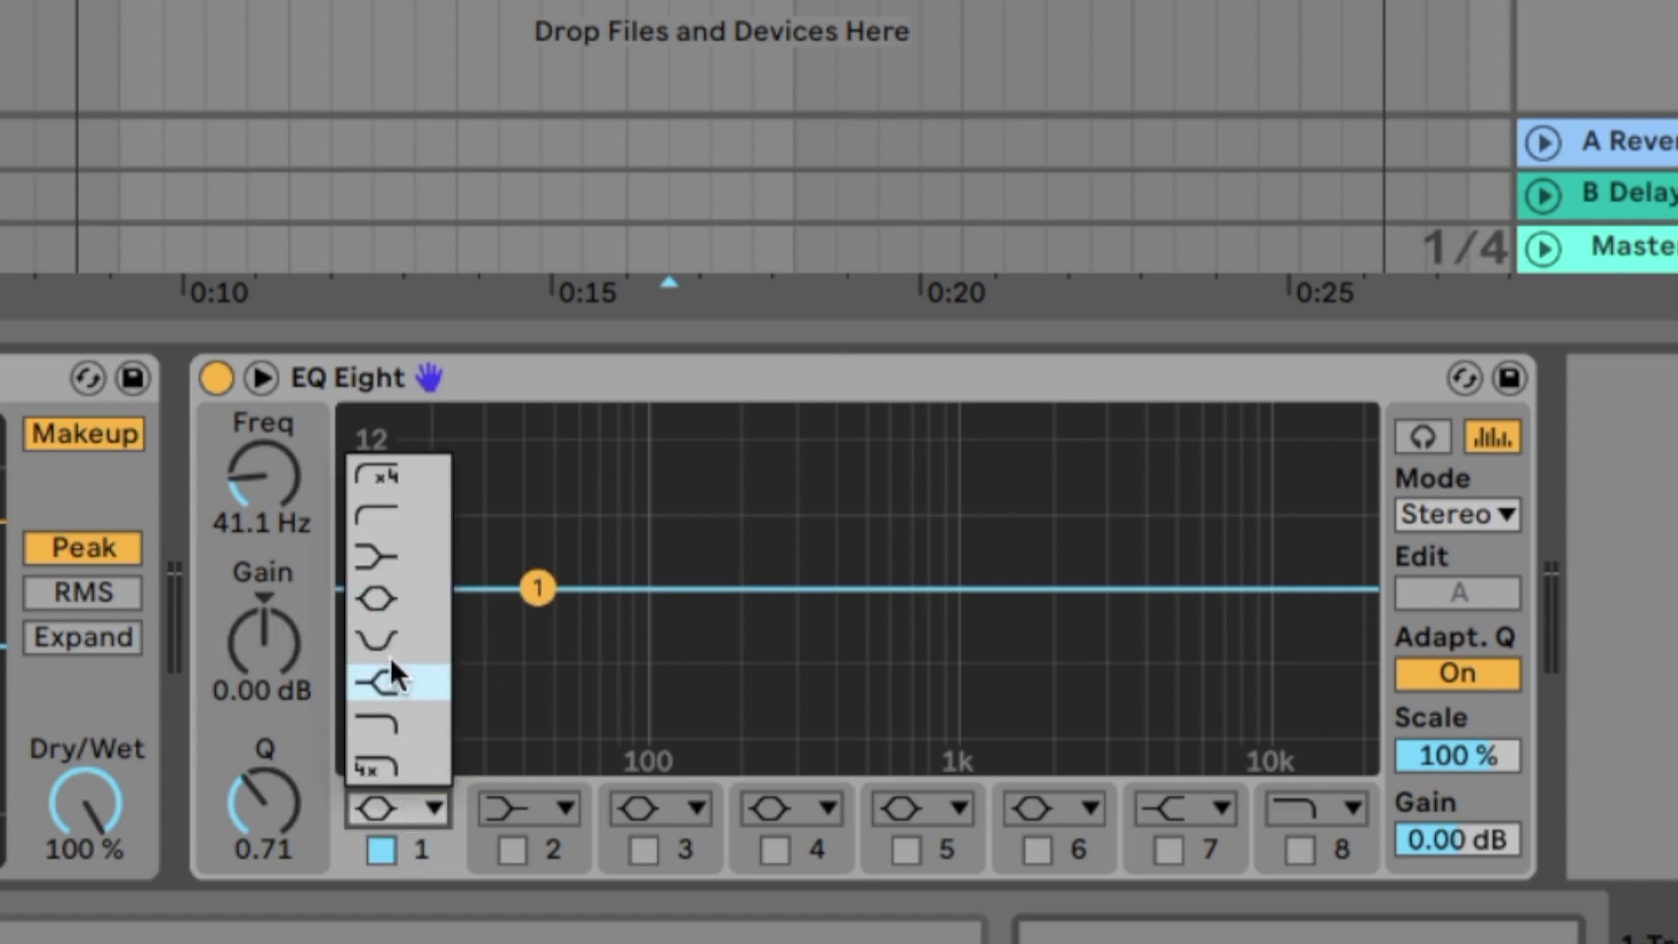
{"action": "left_click", "coordinate": [390, 597]}
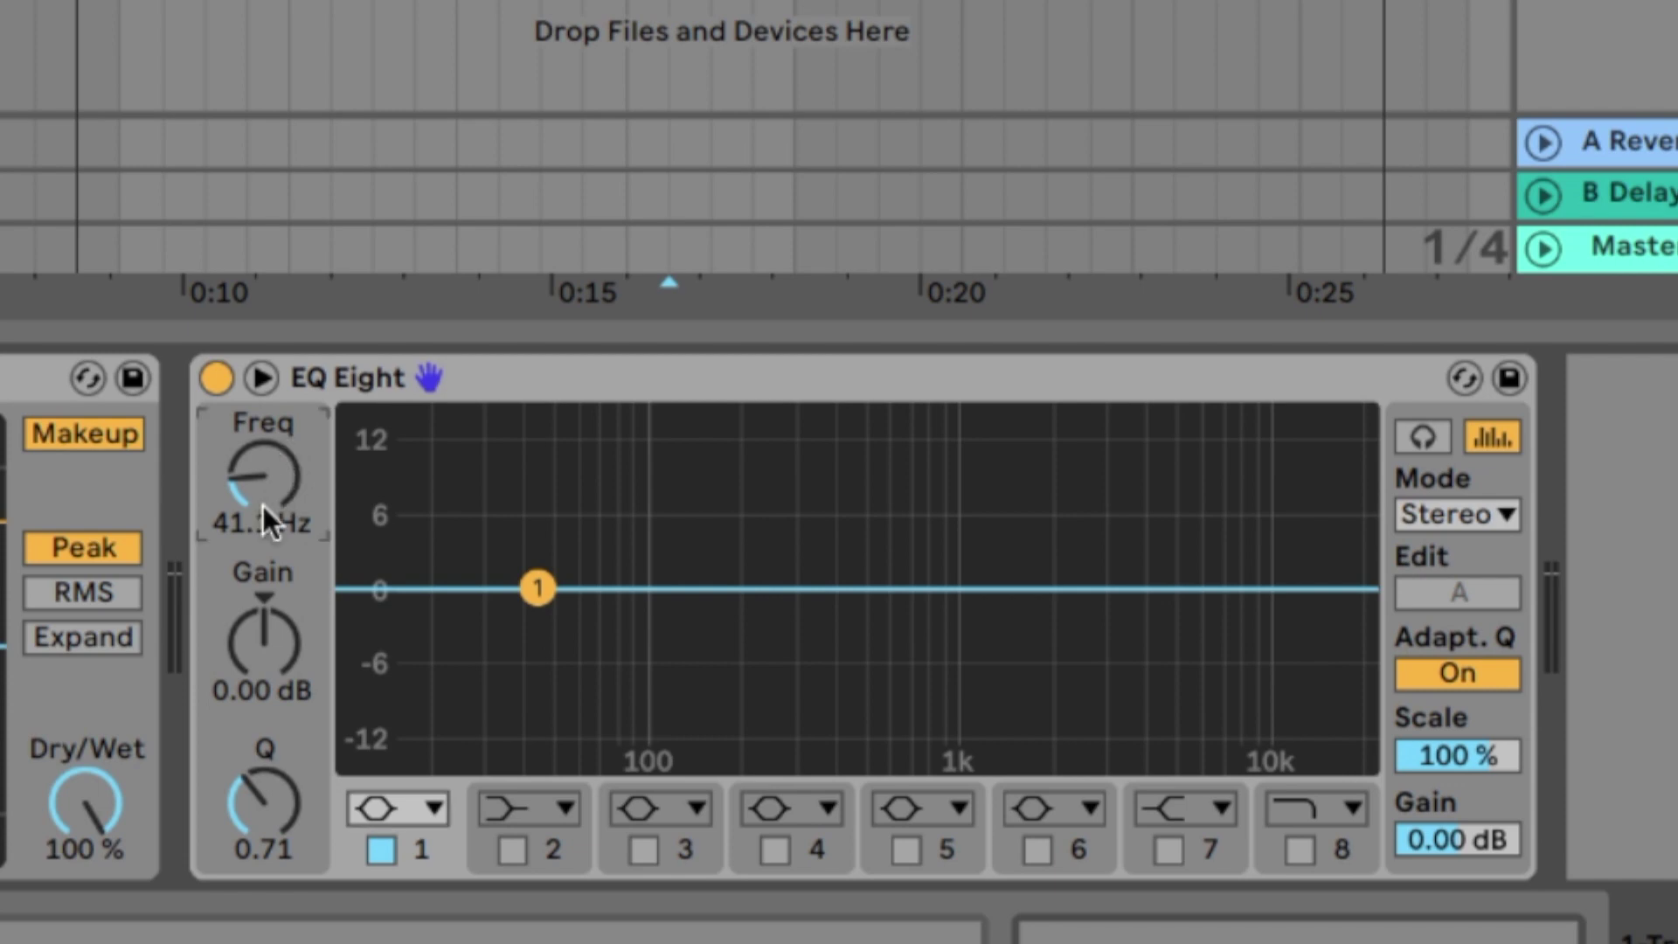
Try band 1 boosts and cuts while playing, settling at +6.82 dB at 22.5 Hz, Q 0.71.
{"action": "left_click", "coordinate": [263, 641]}
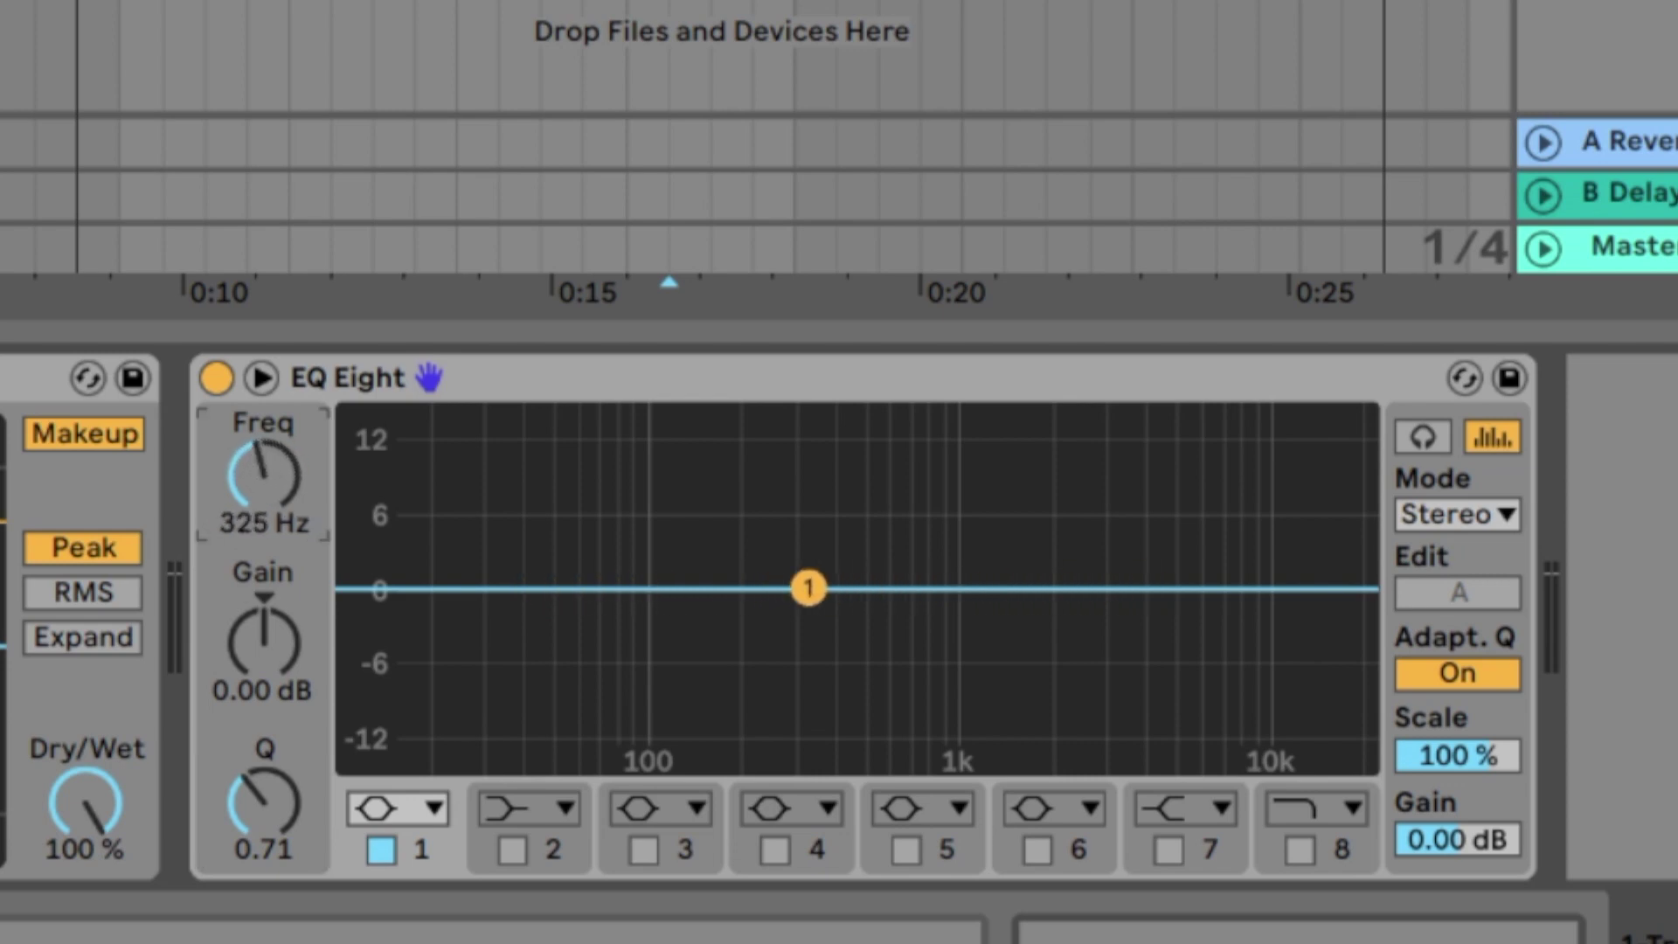
{"action": "left_click_drag", "start_coordinate": [251, 662], "coordinate": [251, 576]}
{"action": "left_click_drag", "start_coordinate": [246, 639], "coordinate": [246, 800]}
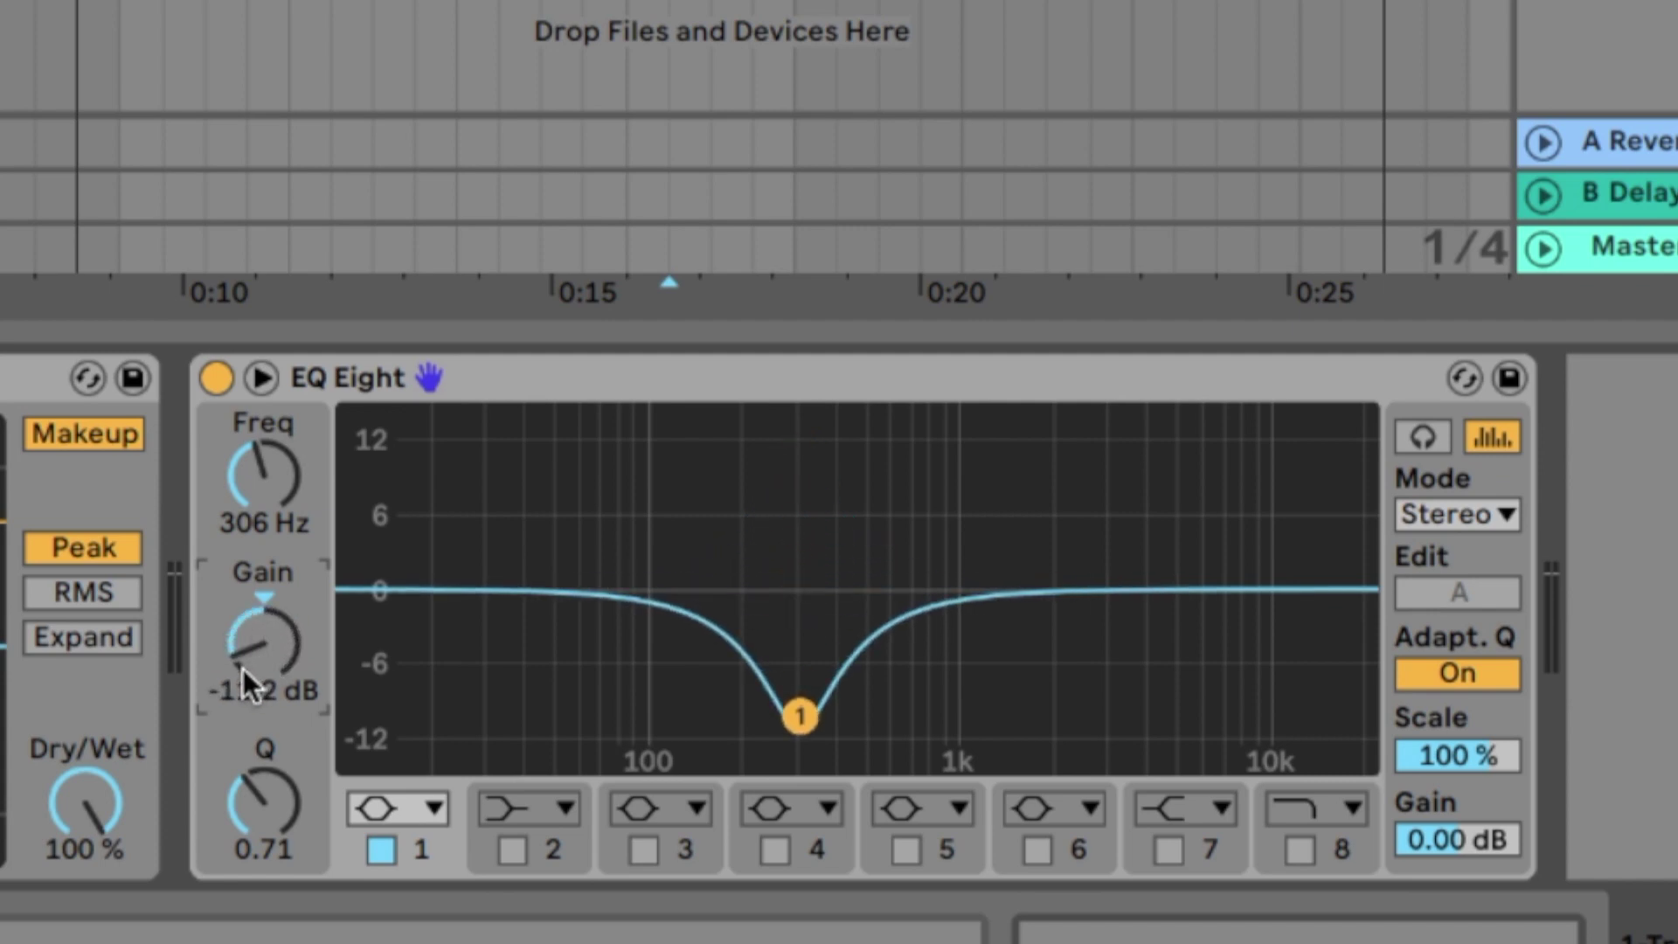
{"action": "left_click_drag", "start_coordinate": [239, 664], "coordinate": [240, 542]}
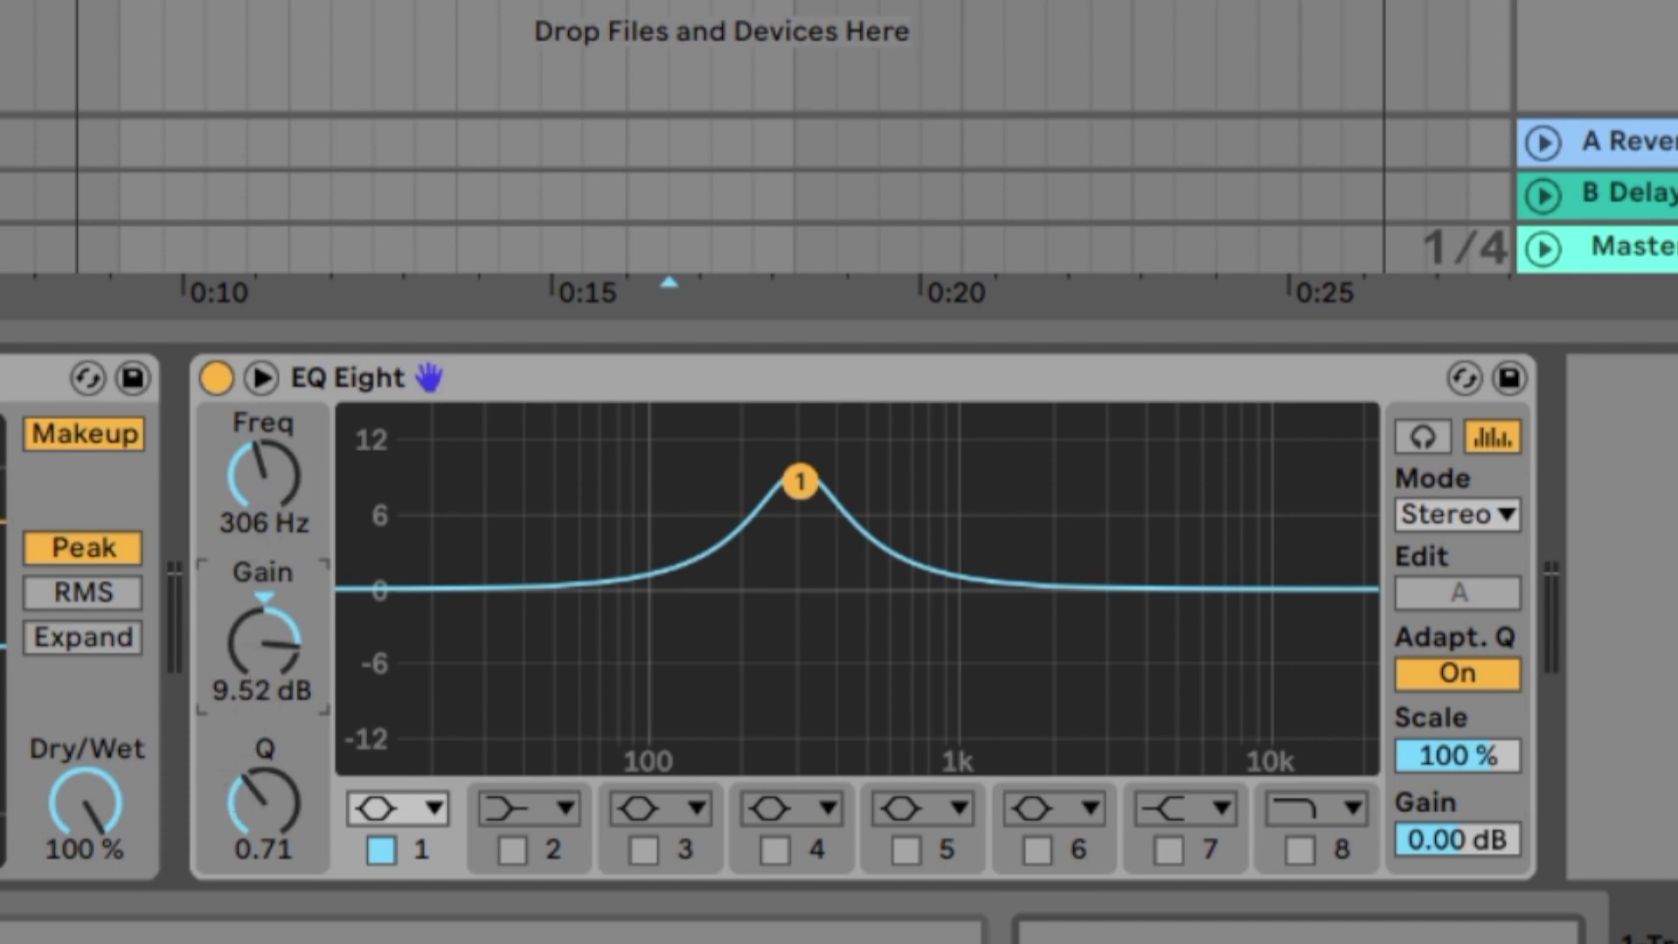
{"action": "left_click_drag", "start_coordinate": [262, 476], "coordinate": [262, 524]}
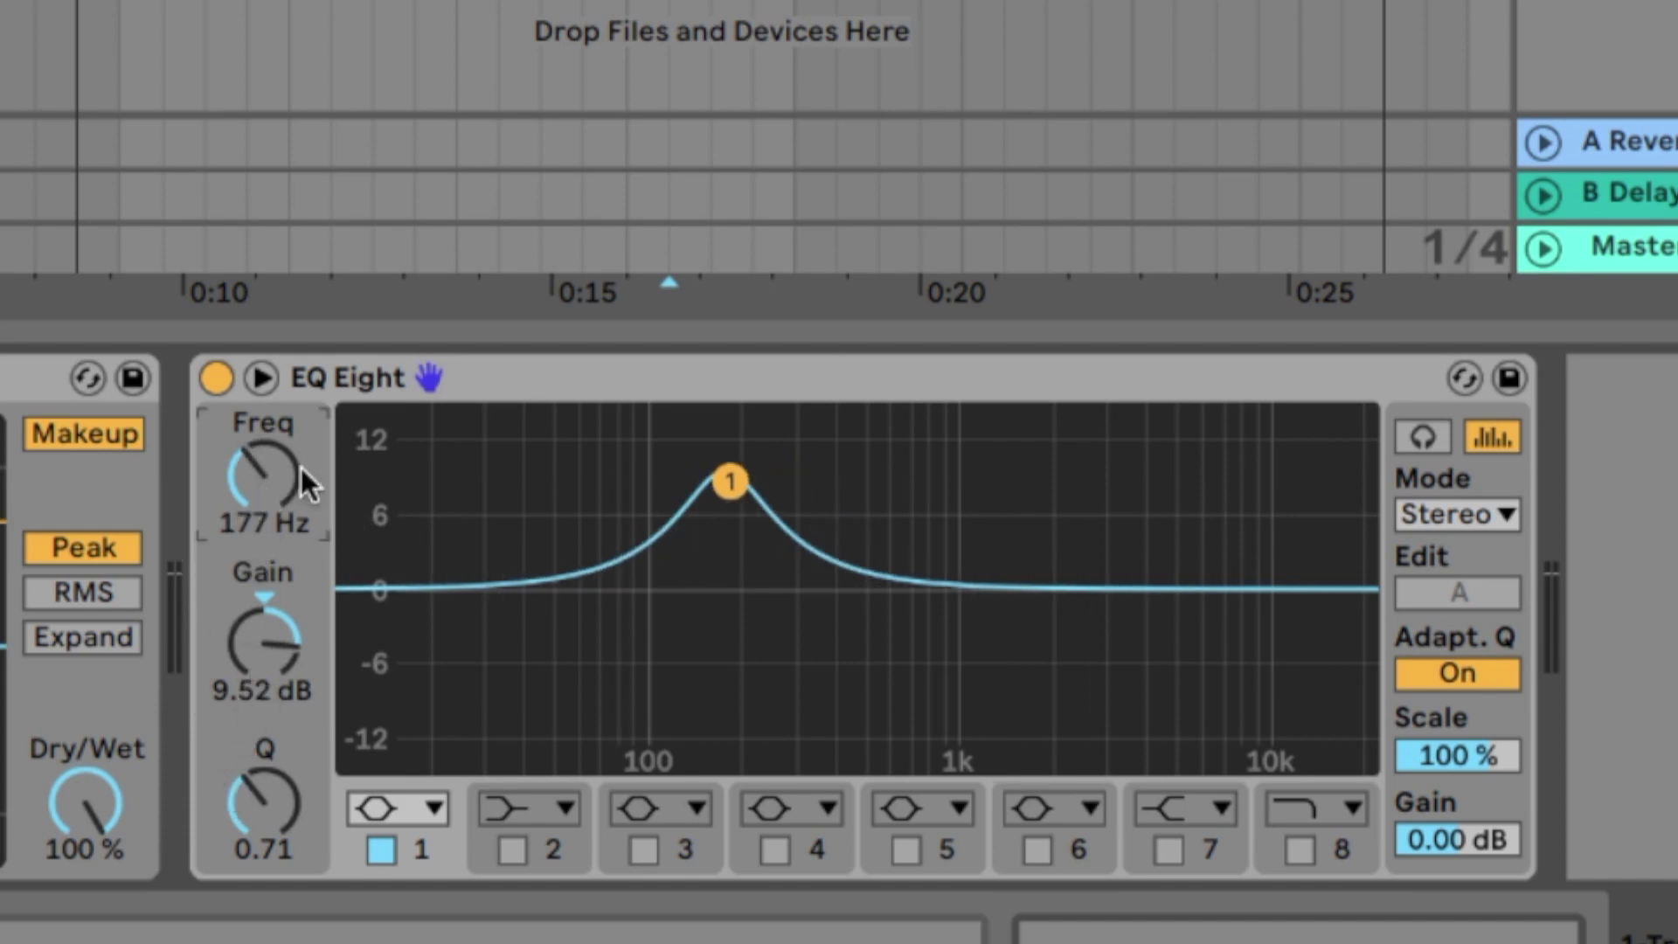
{"action": "key", "text": "space"}
{"action": "mouse_move", "coordinate": [276, 479]}
{"action": "left_mouse_down"}
{"action": "mouse_move", "coordinate": [276, 236]}
{"action": "mouse_move", "coordinate": [276, 506]}
{"action": "mouse_move", "coordinate": [276, 272]}
{"action": "mouse_move", "coordinate": [276, 476]}
{"action": "left_mouse_up"}
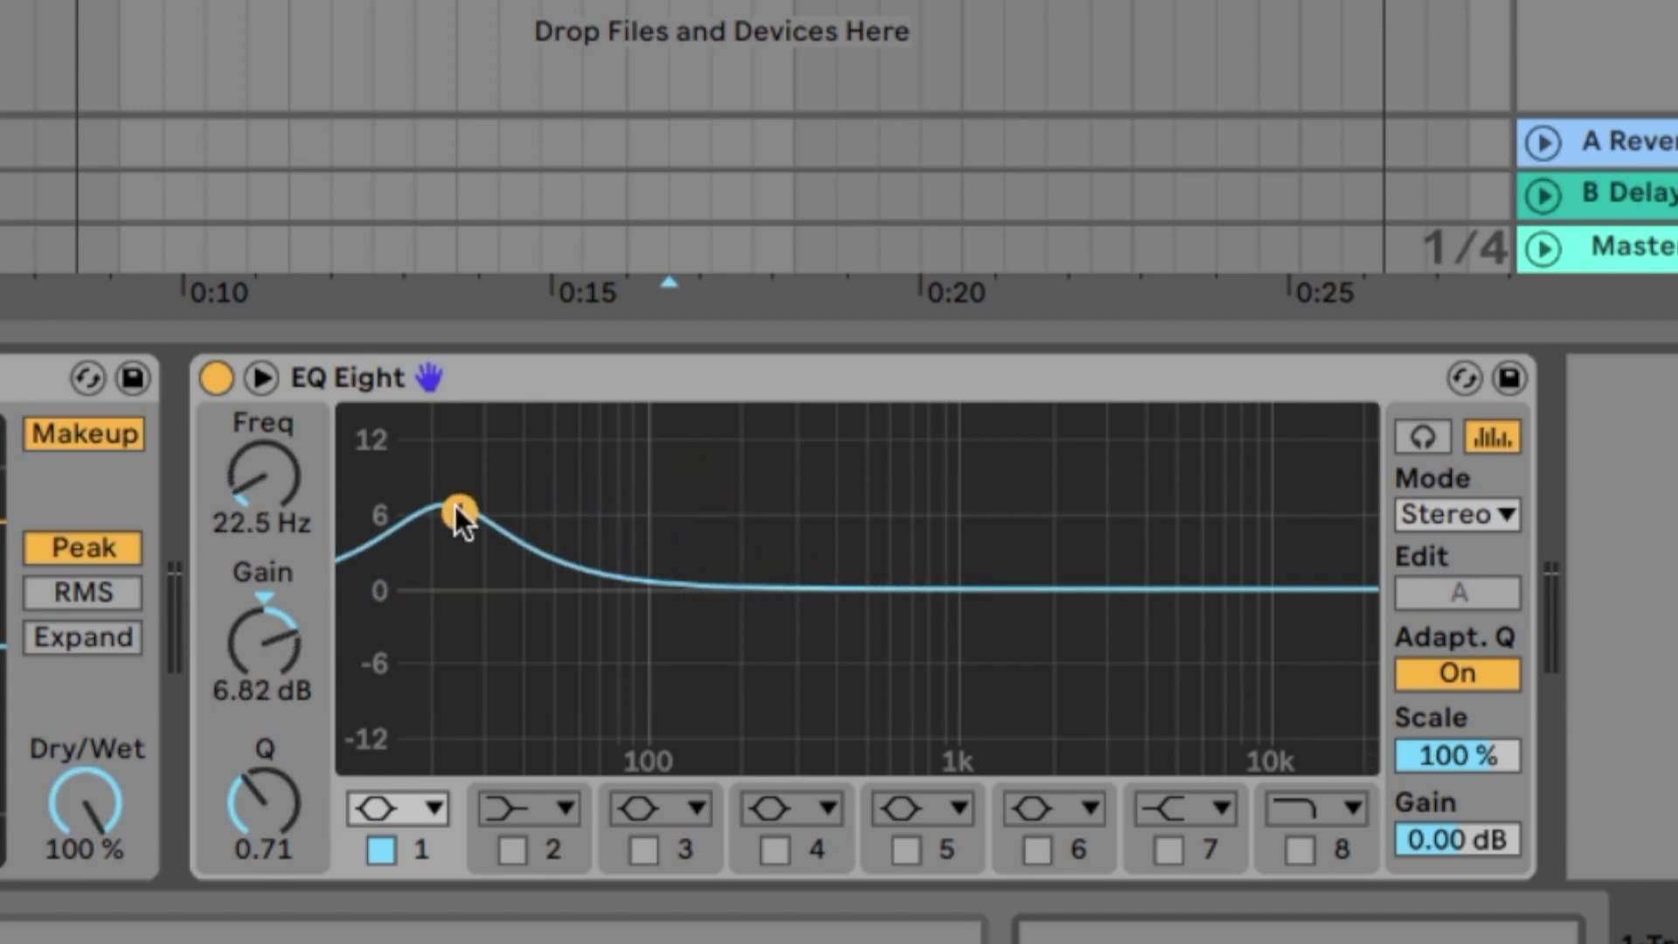
Sweep band 1's boost from about 150 Hz toward 10 kHz while playing, ending at 958 Hz, +11.5 dB.
{"action": "left_click_drag", "start_coordinate": [456, 508], "coordinate": [552, 490]}
{"action": "key", "text": "space"}
{"action": "key", "text": "space"}
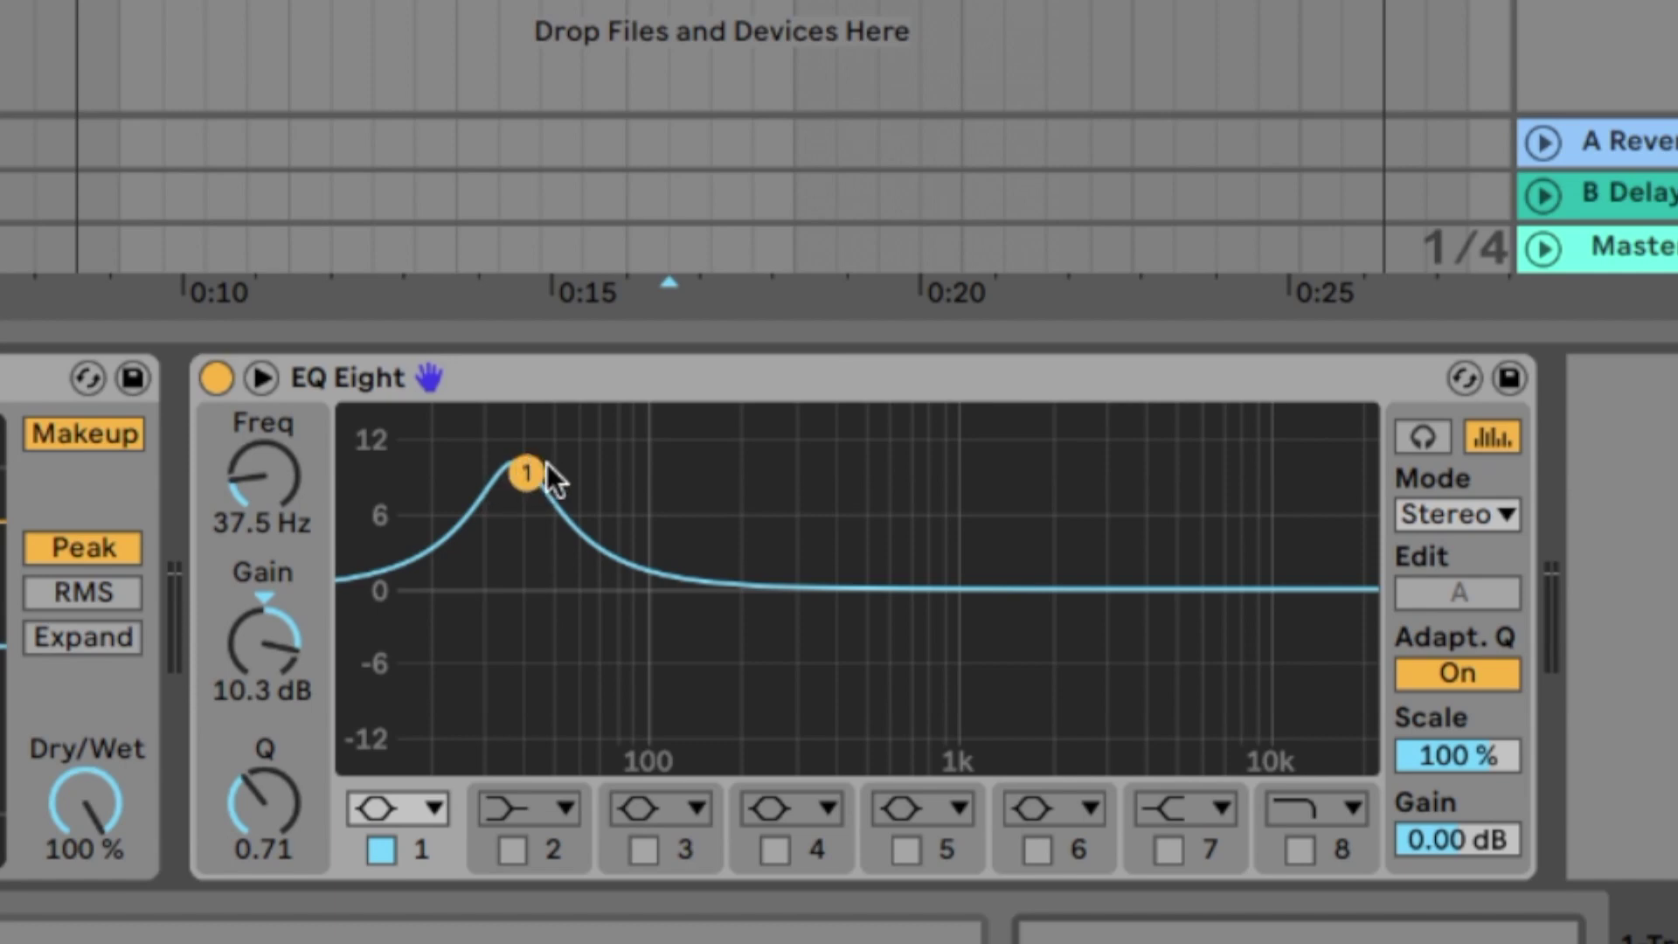
{"action": "key", "text": "space"}
{"action": "left_click_drag", "start_coordinate": [525, 475], "coordinate": [799, 452]}
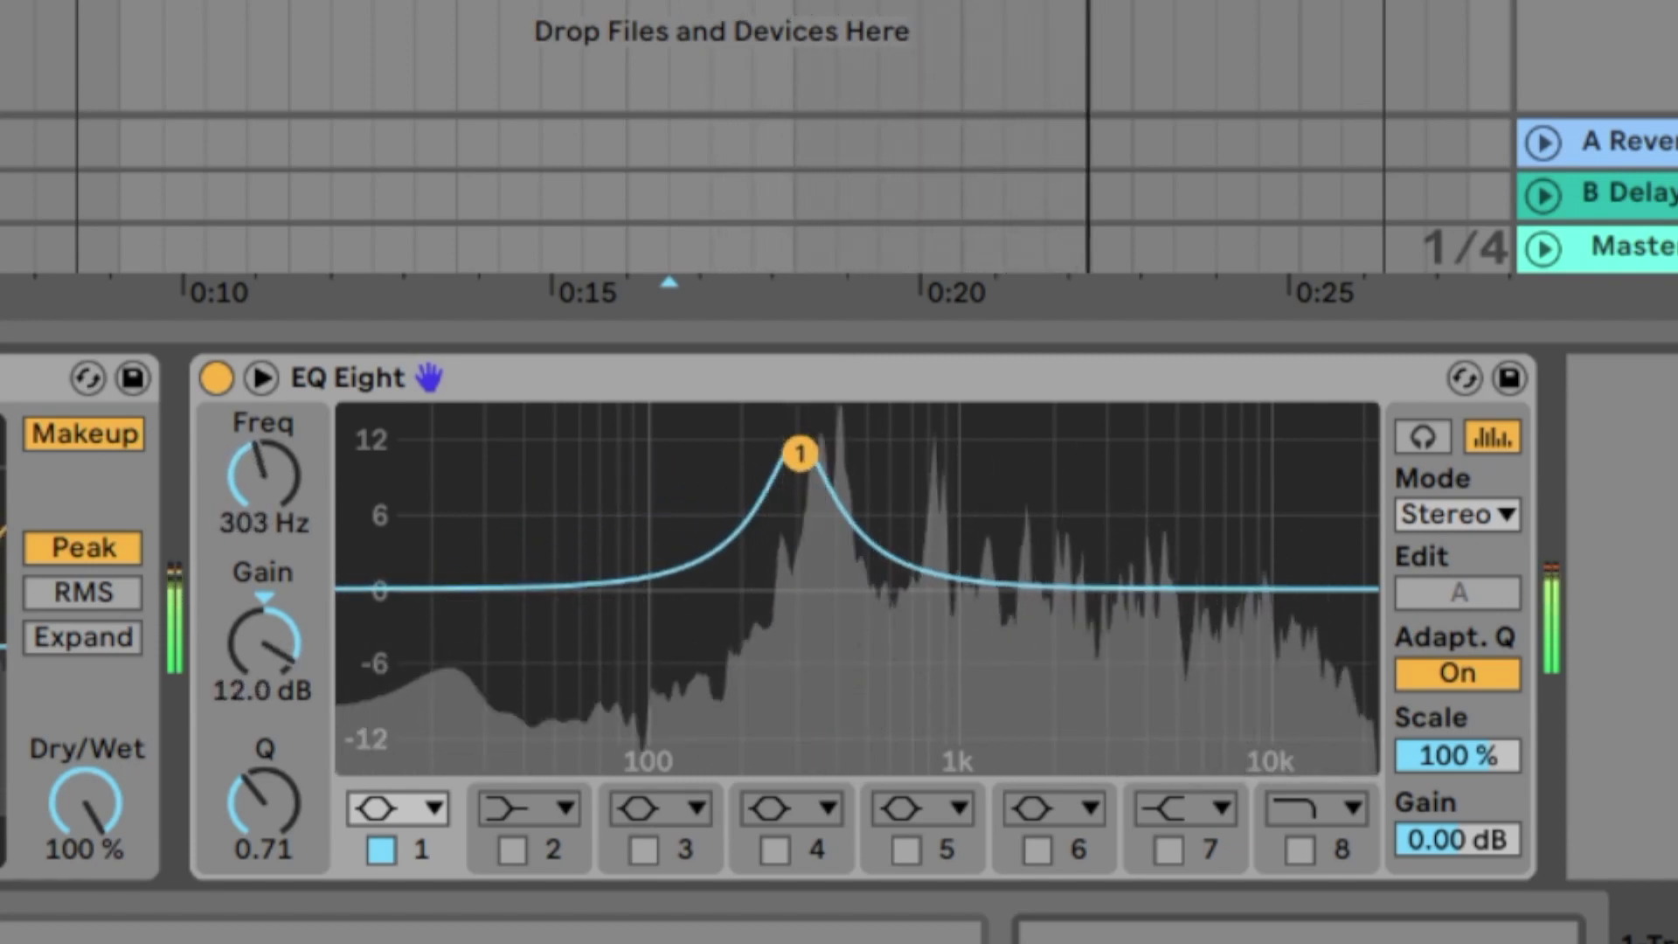
{"action": "left_click_drag", "start_coordinate": [799, 453], "coordinate": [1165, 461]}
{"action": "key", "text": "space"}
{"action": "key", "text": "space"}
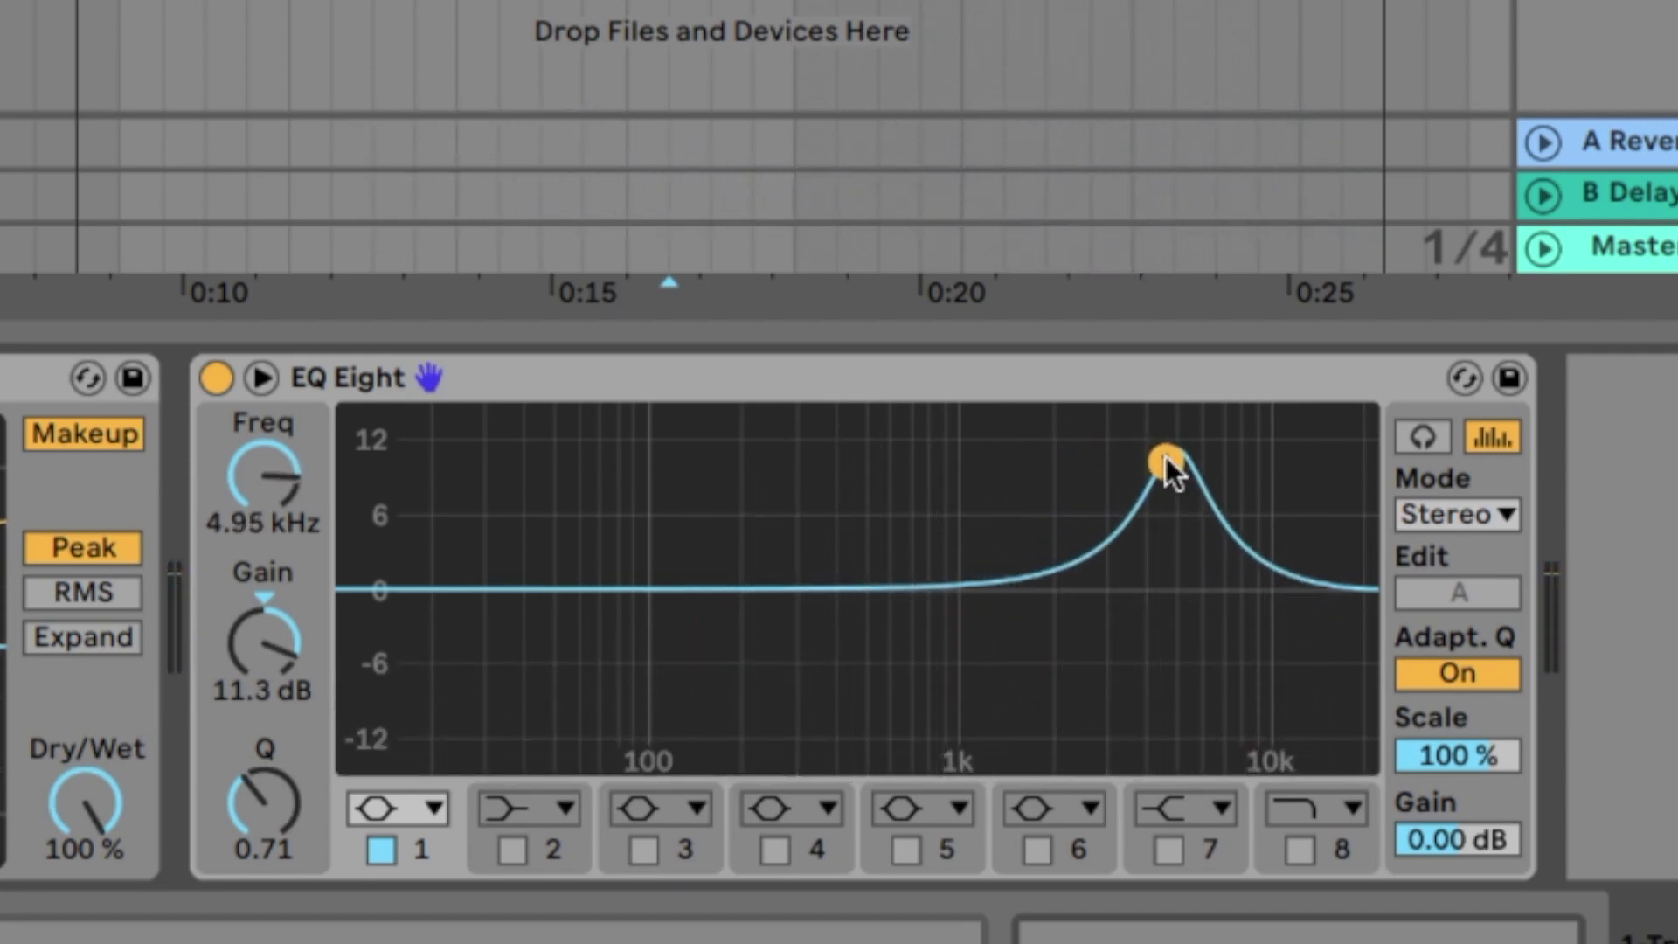
{"action": "key", "text": "space"}
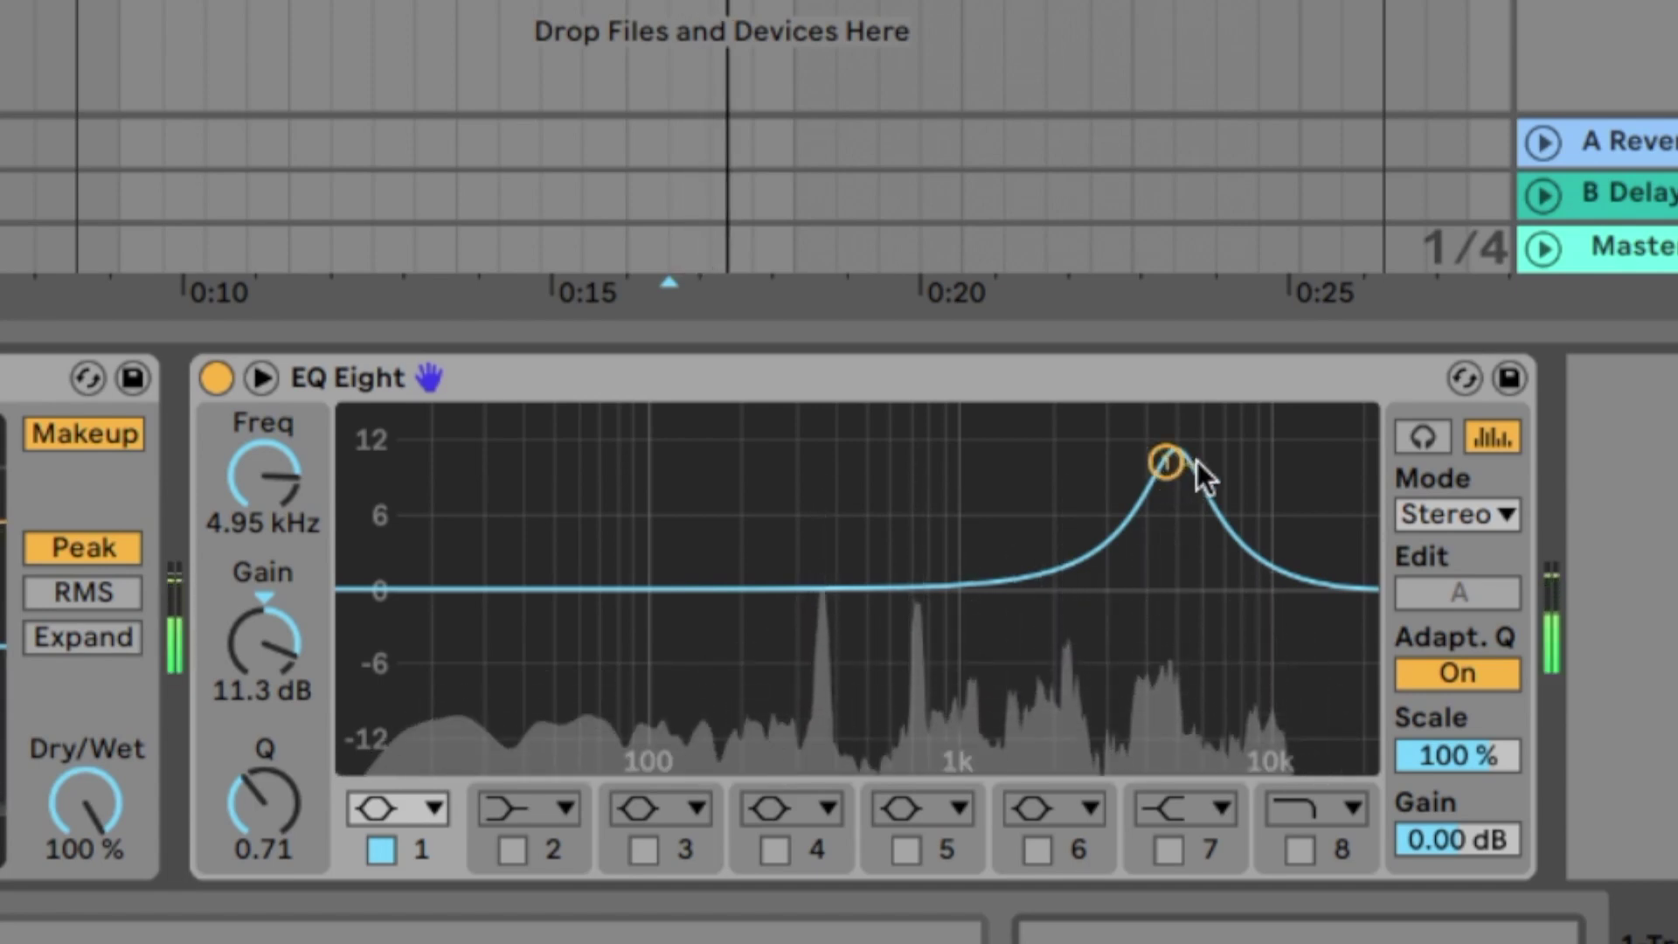
{"action": "left_click_drag", "start_coordinate": [1166, 462], "coordinate": [942, 627]}
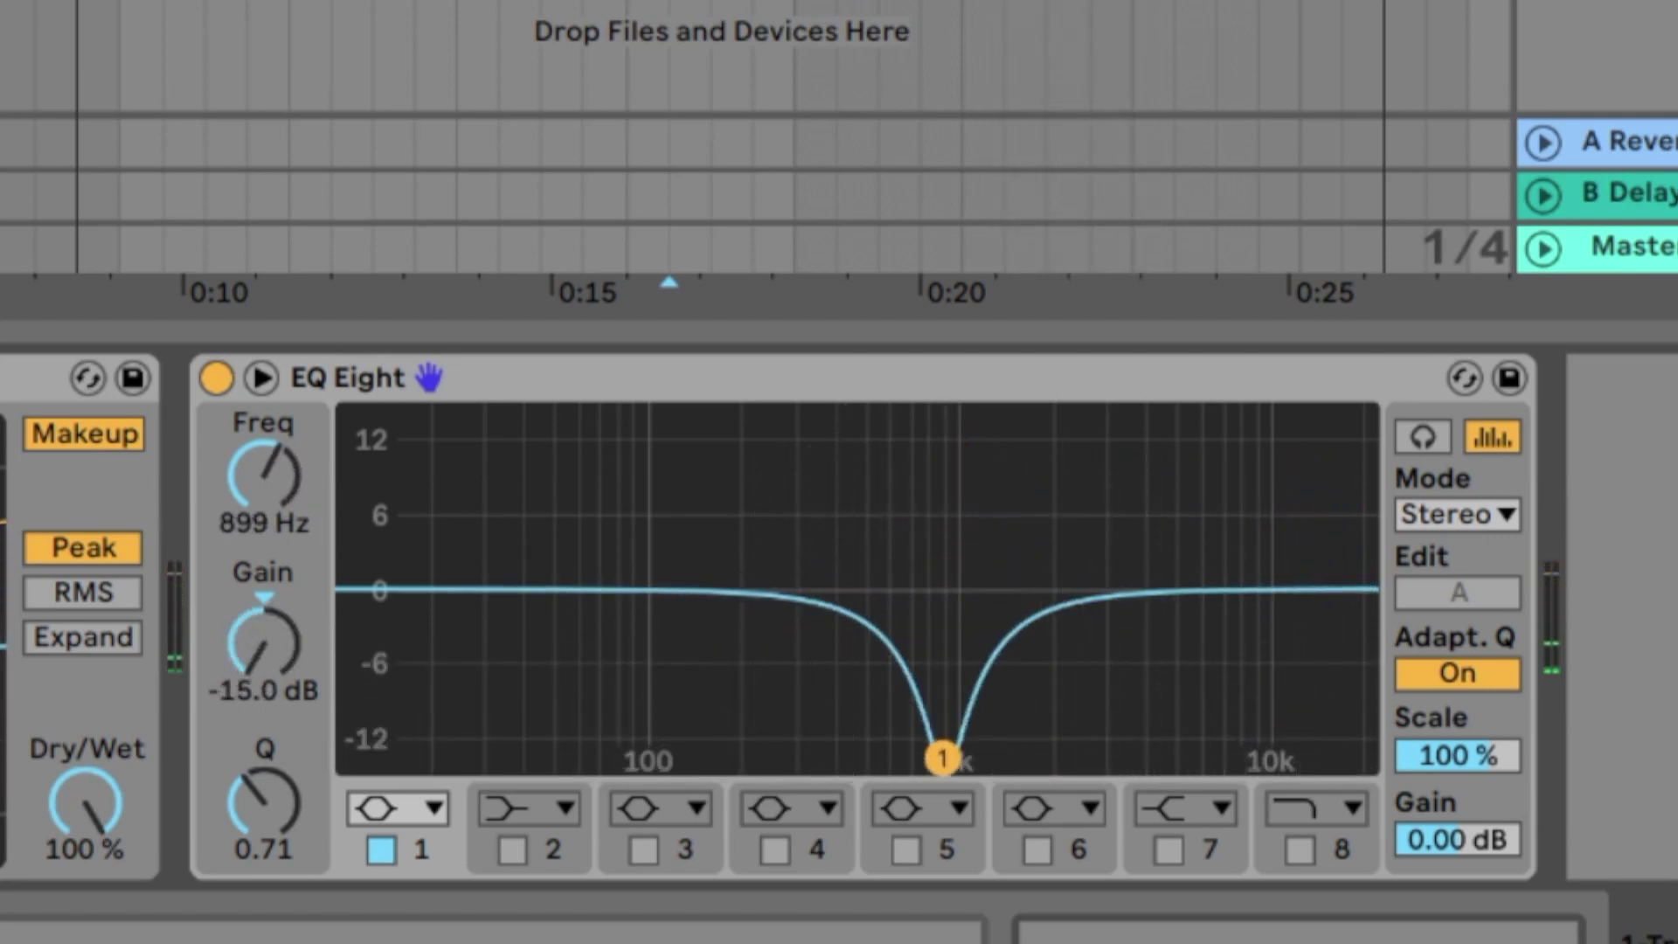
{"action": "left_click_drag", "start_coordinate": [942, 738], "coordinate": [950, 581]}
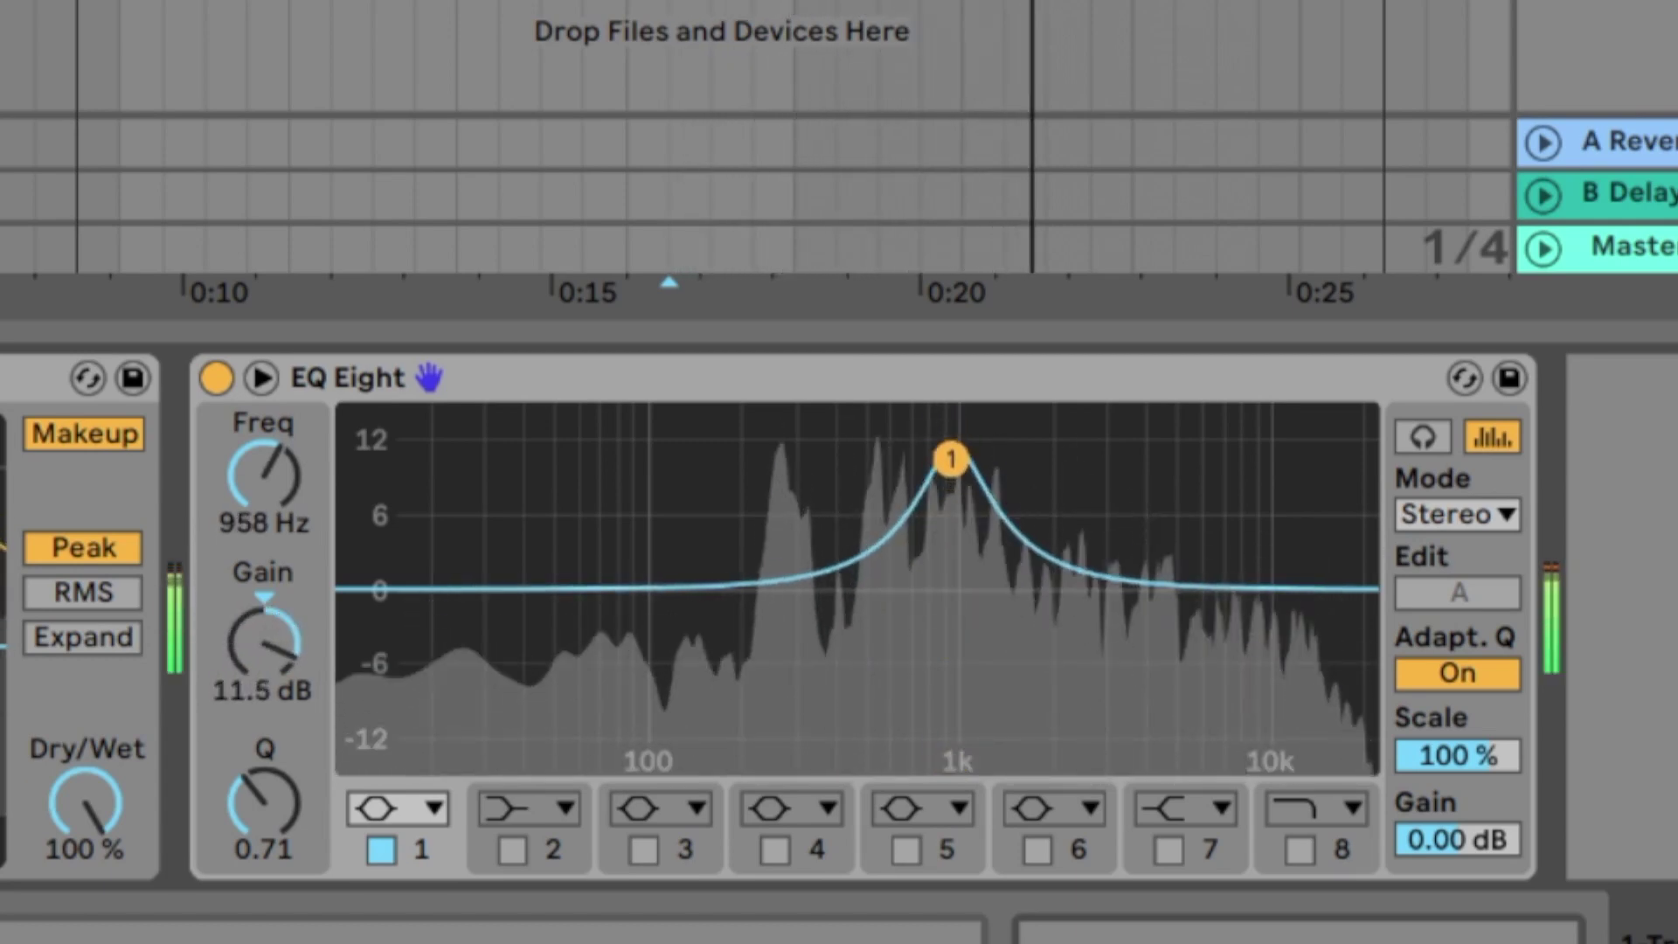
{"action": "key", "text": "space"}
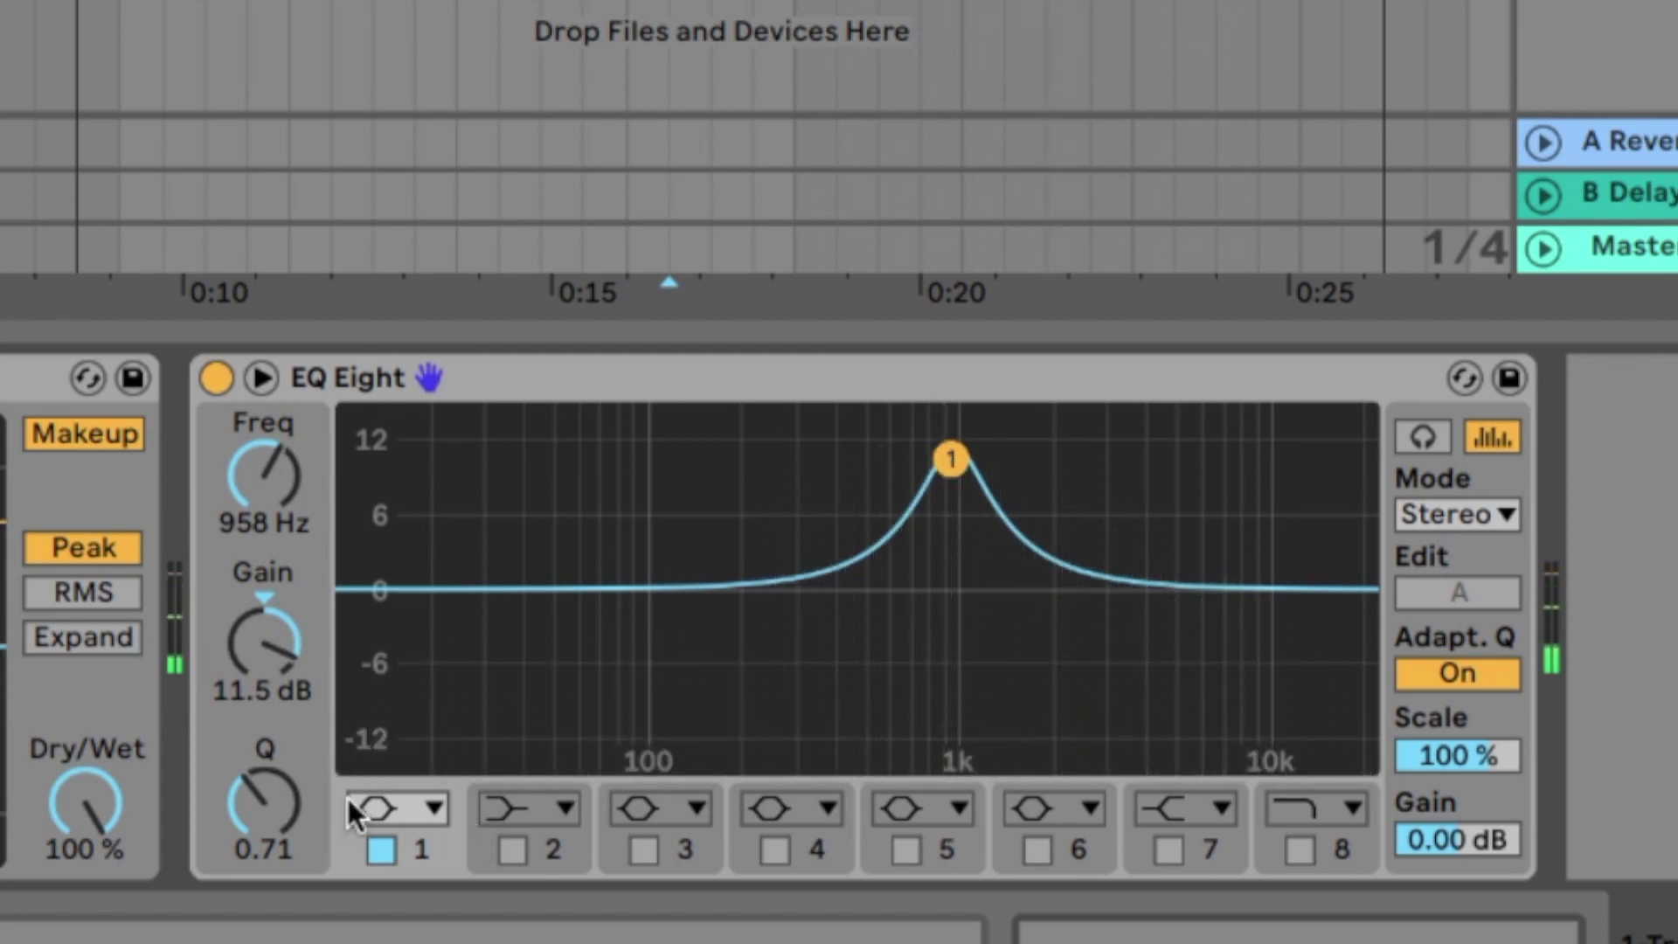
Try different band 1 widths and frequencies, ending at Q 0.52, 563 Hz, +8.81 dB.
{"action": "mouse_move", "coordinate": [262, 825]}
{"action": "left_mouse_down"}
{"action": "mouse_move", "coordinate": [263, 808]}
{"action": "mouse_move", "coordinate": [262, 830]}
{"action": "left_mouse_up"}
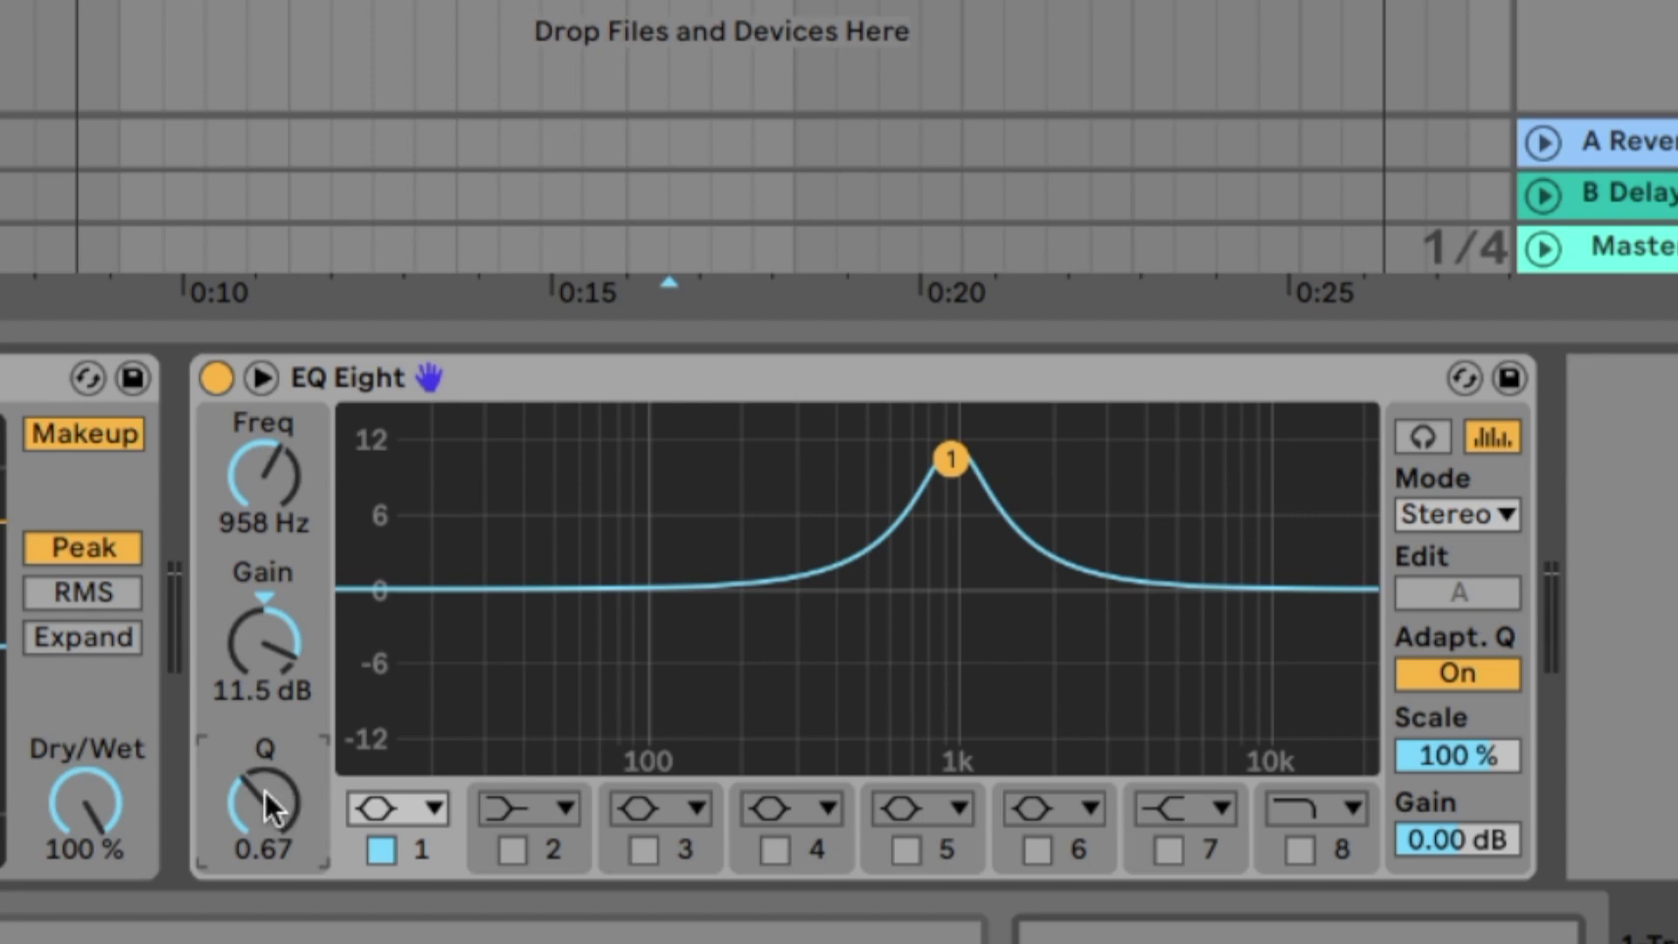
{"action": "mouse_move", "coordinate": [269, 794]}
{"action": "left_mouse_down"}
{"action": "mouse_move", "coordinate": [269, 820]}
{"action": "mouse_move", "coordinate": [270, 745]}
{"action": "mouse_move", "coordinate": [271, 818]}
{"action": "mouse_move", "coordinate": [271, 777]}
{"action": "left_mouse_up"}
{"action": "key", "text": "space"}
{"action": "left_click_drag", "start_coordinate": [305, 610], "coordinate": [345, 624]}
{"action": "mouse_move", "coordinate": [274, 464]}
{"action": "left_mouse_down"}
{"action": "mouse_move", "coordinate": [274, 493]}
{"action": "mouse_move", "coordinate": [274, 454]}
{"action": "left_mouse_up"}
{"action": "left_click_drag", "start_coordinate": [268, 783], "coordinate": [267, 839]}
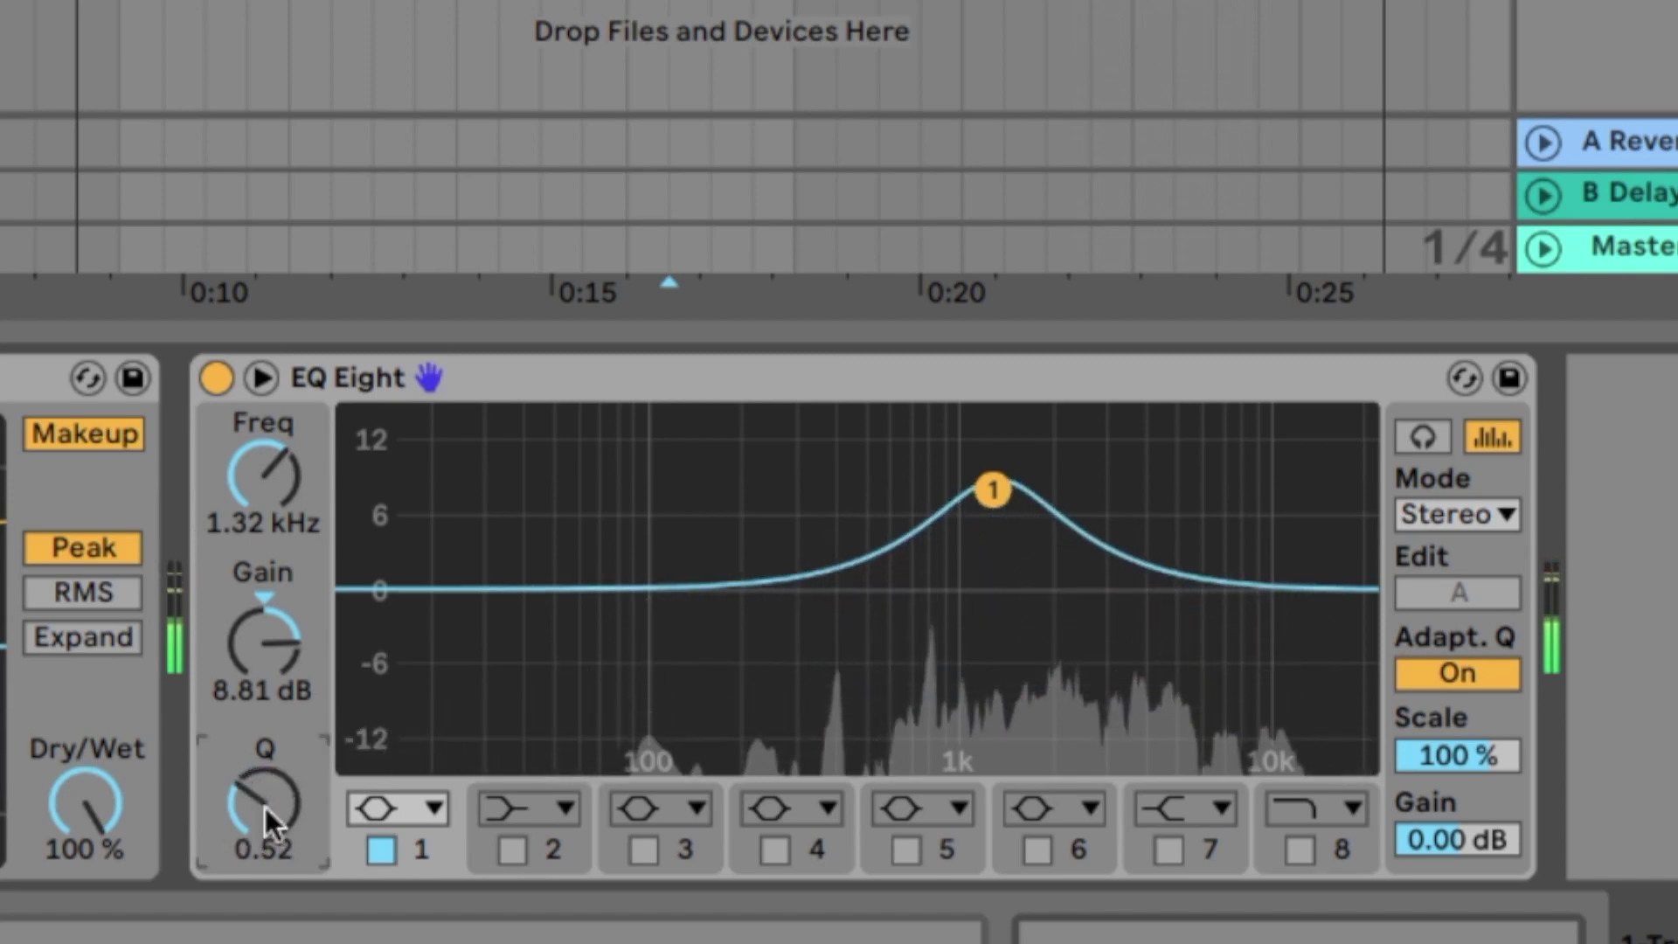
{"action": "mouse_move", "coordinate": [267, 472]}
{"action": "left_mouse_down"}
{"action": "mouse_move", "coordinate": [267, 448]}
{"action": "mouse_move", "coordinate": [267, 509]}
{"action": "mouse_move", "coordinate": [268, 455]}
{"action": "mouse_move", "coordinate": [267, 505]}
{"action": "mouse_move", "coordinate": [268, 485]}
{"action": "left_mouse_up"}
Make EQ Eight band 1 a low cut and sweep it from 4.8 kHz down to 16.7 Hz during playback.
{"action": "left_click", "coordinate": [431, 806]}
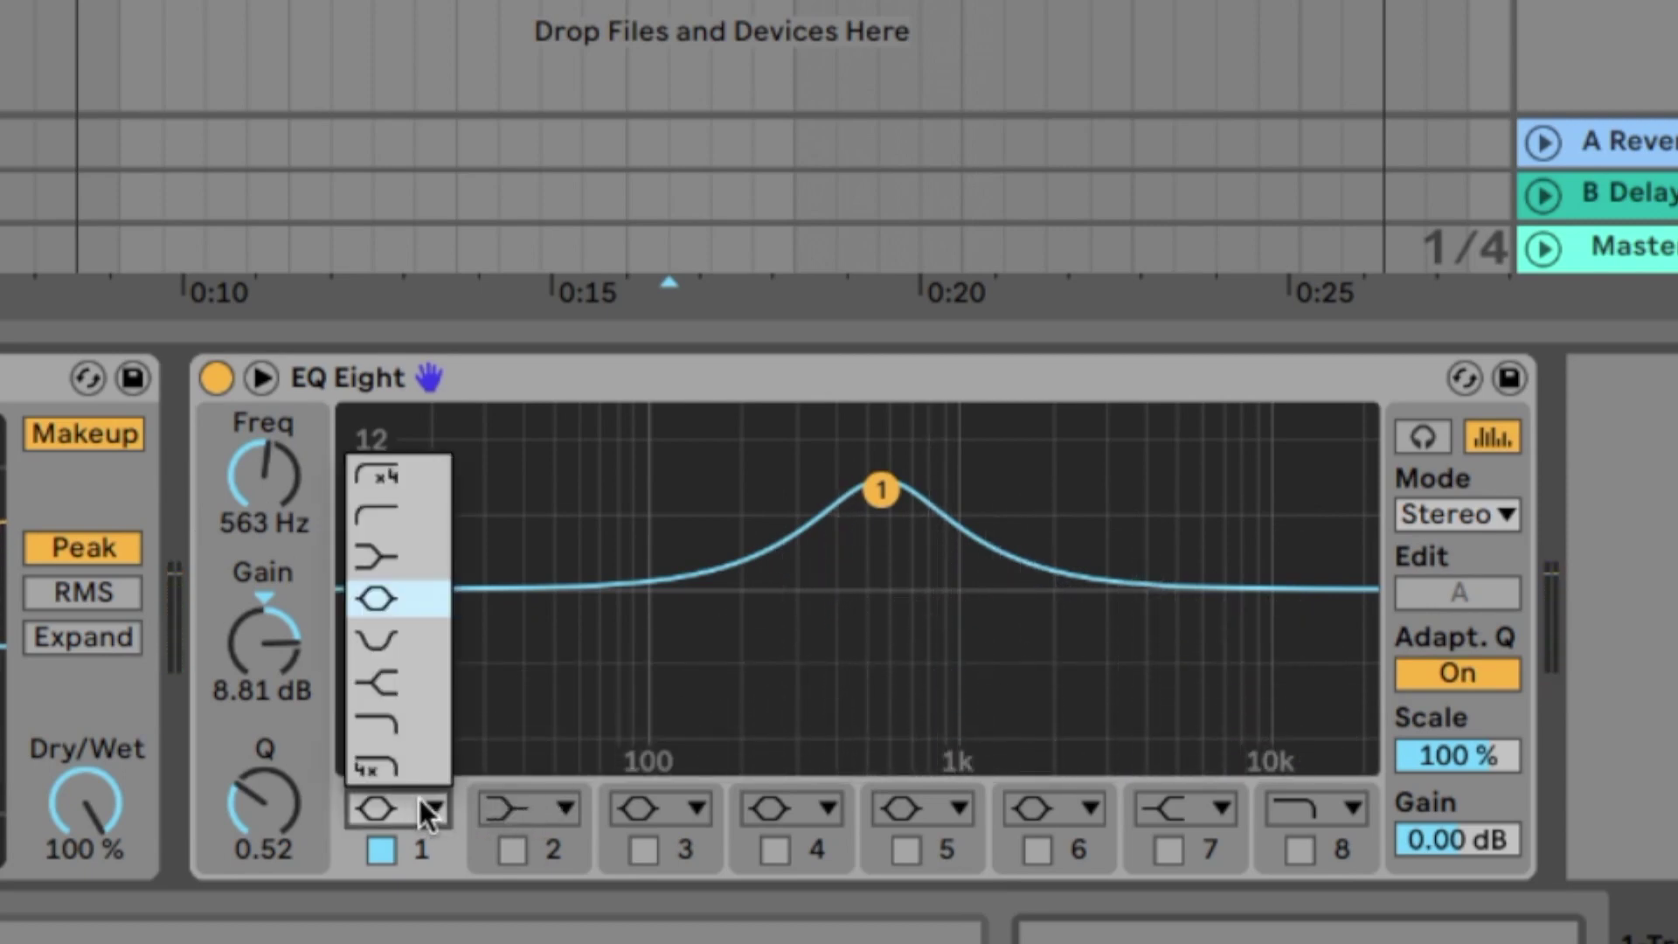
{"action": "left_click", "coordinate": [390, 520]}
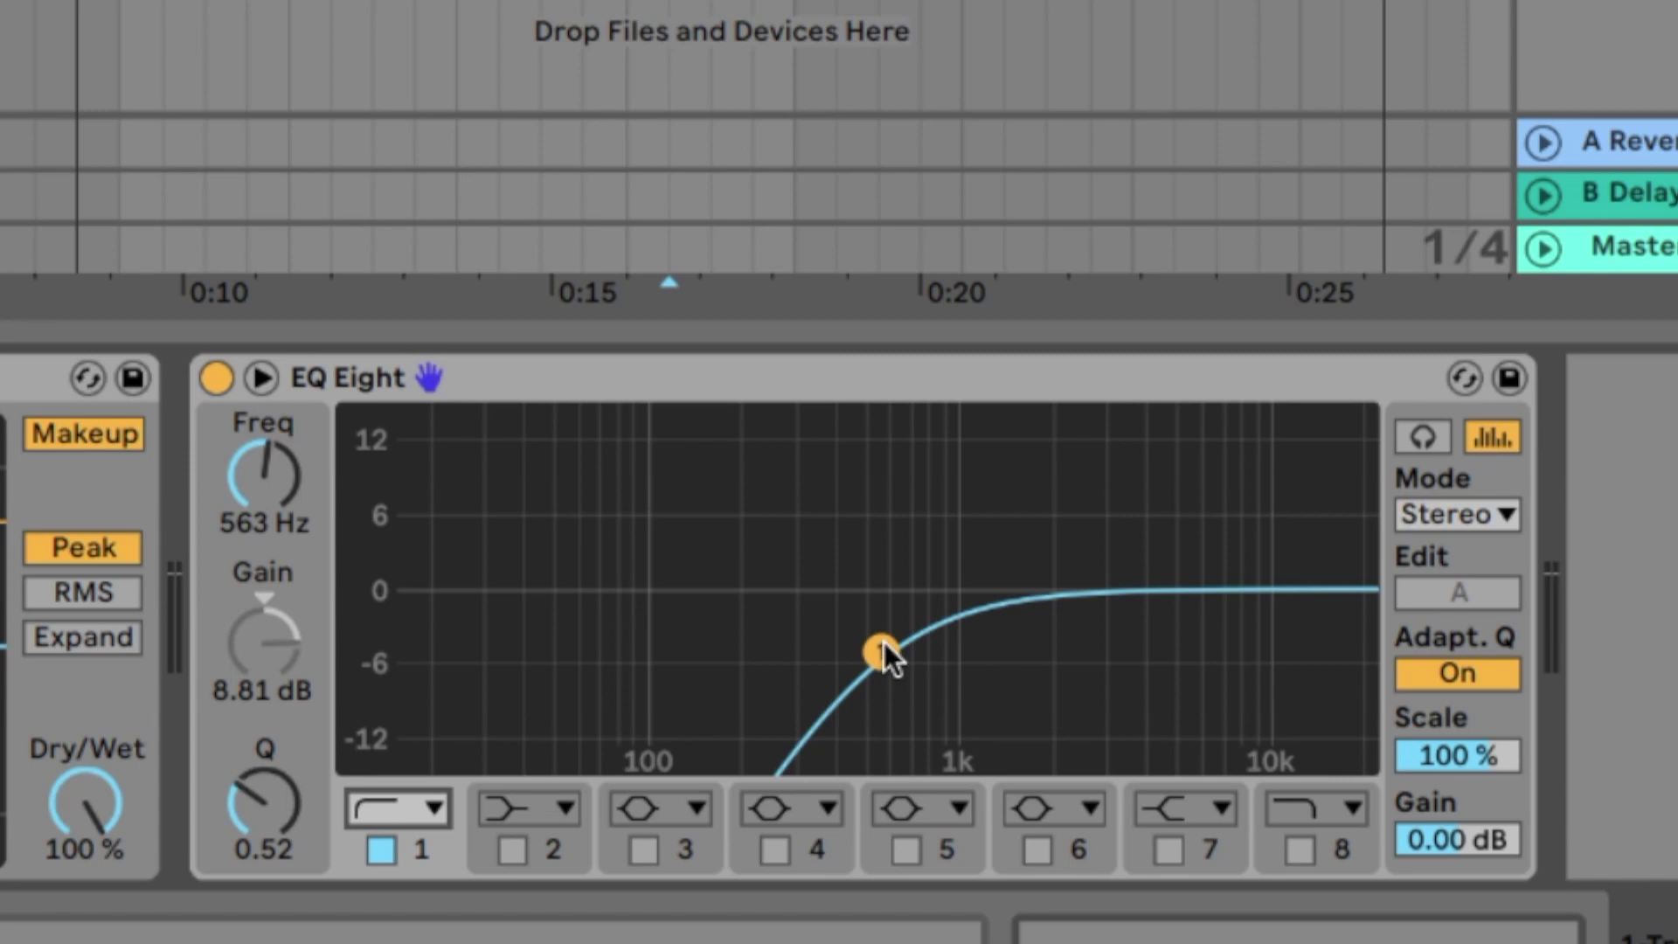
{"action": "key", "text": "space"}
{"action": "left_click_drag", "start_coordinate": [879, 639], "coordinate": [1172, 599]}
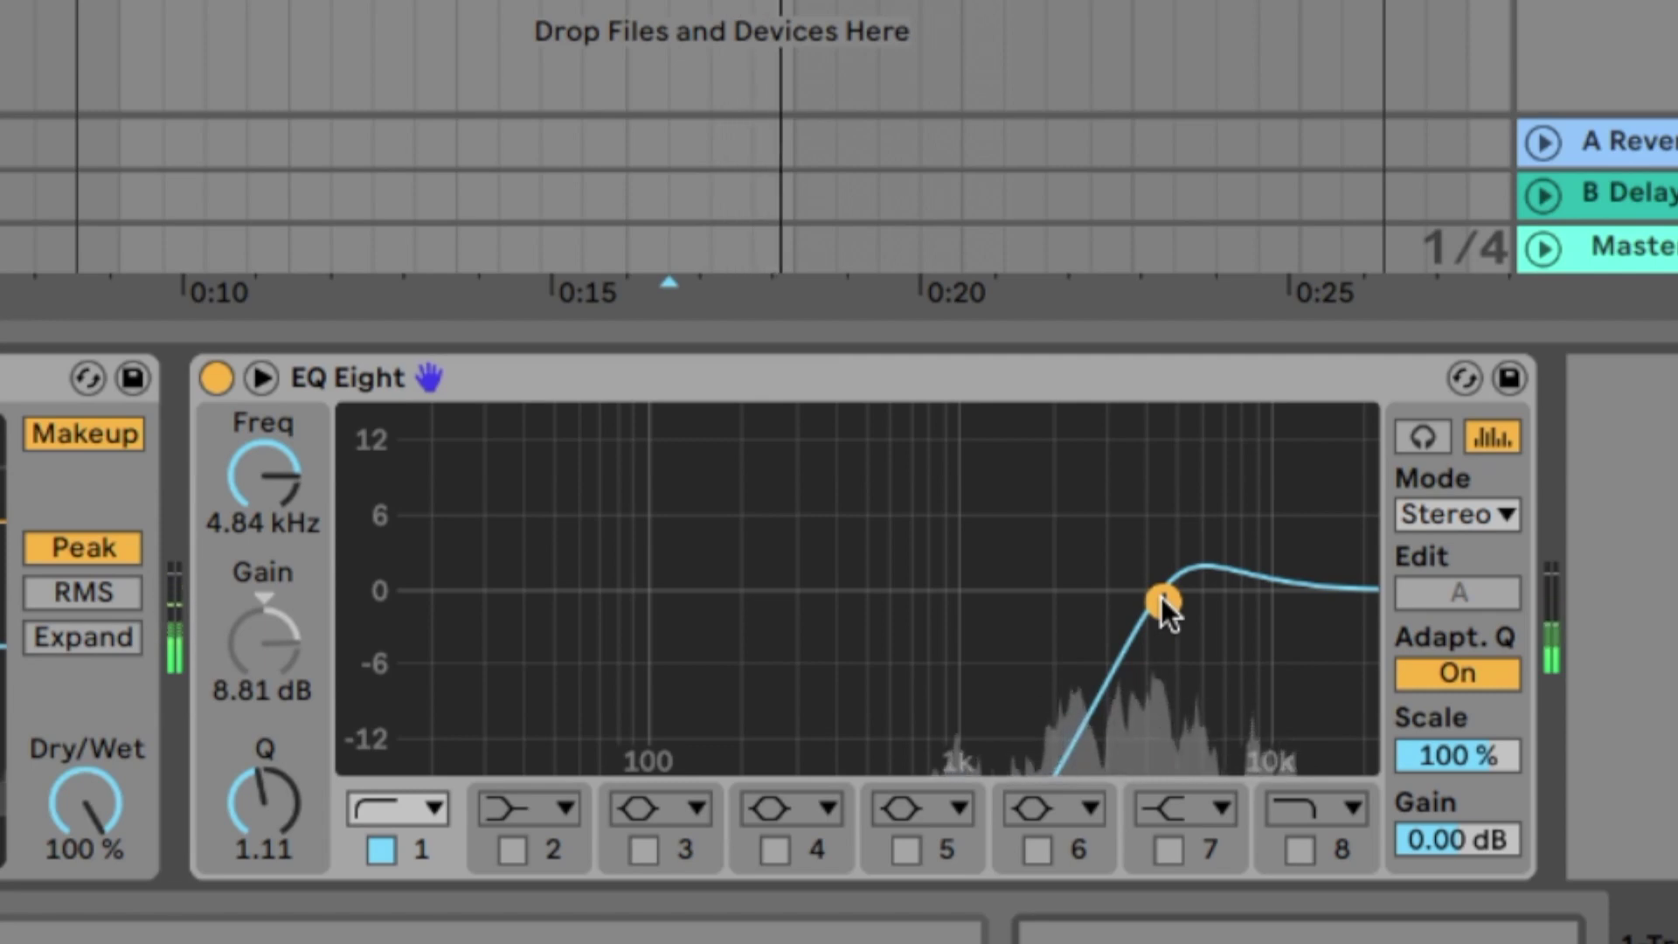
{"action": "left_click_drag", "start_coordinate": [1162, 600], "coordinate": [420, 613]}
Switch band 1 to a high cut, raise its frequency and give it a resonant Q of 3.84.
{"action": "left_click", "coordinate": [432, 805]}
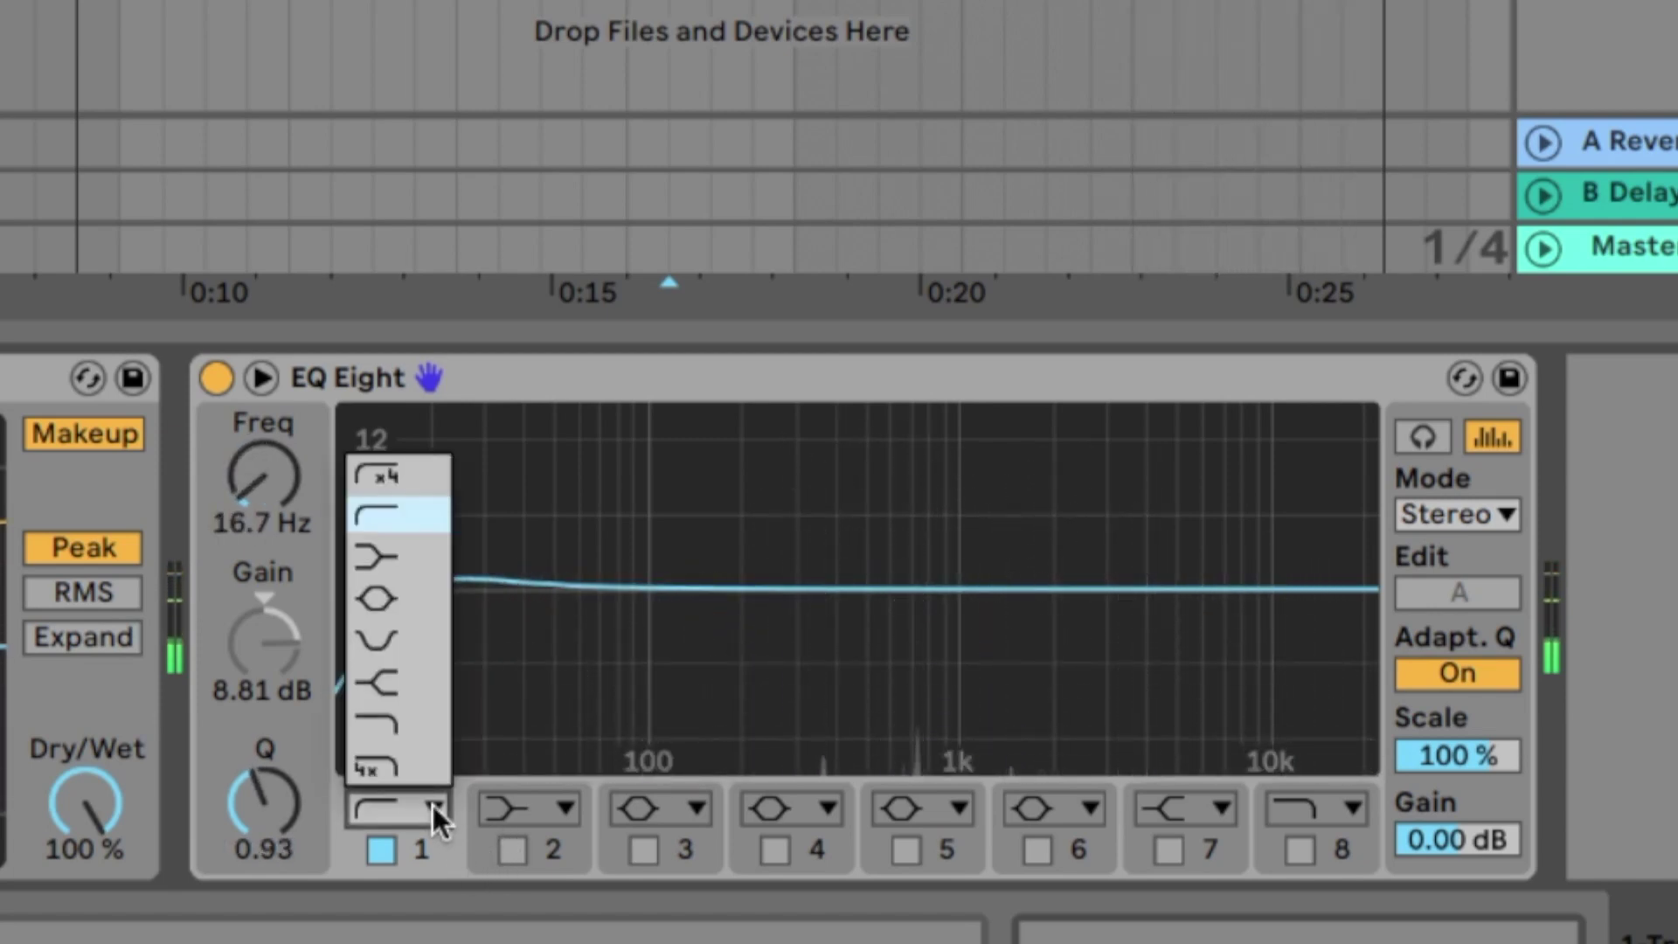
{"action": "left_click", "coordinate": [401, 712]}
{"action": "left_click_drag", "start_coordinate": [418, 611], "coordinate": [987, 642]}
{"action": "left_click_drag", "start_coordinate": [274, 801], "coordinate": [273, 738]}
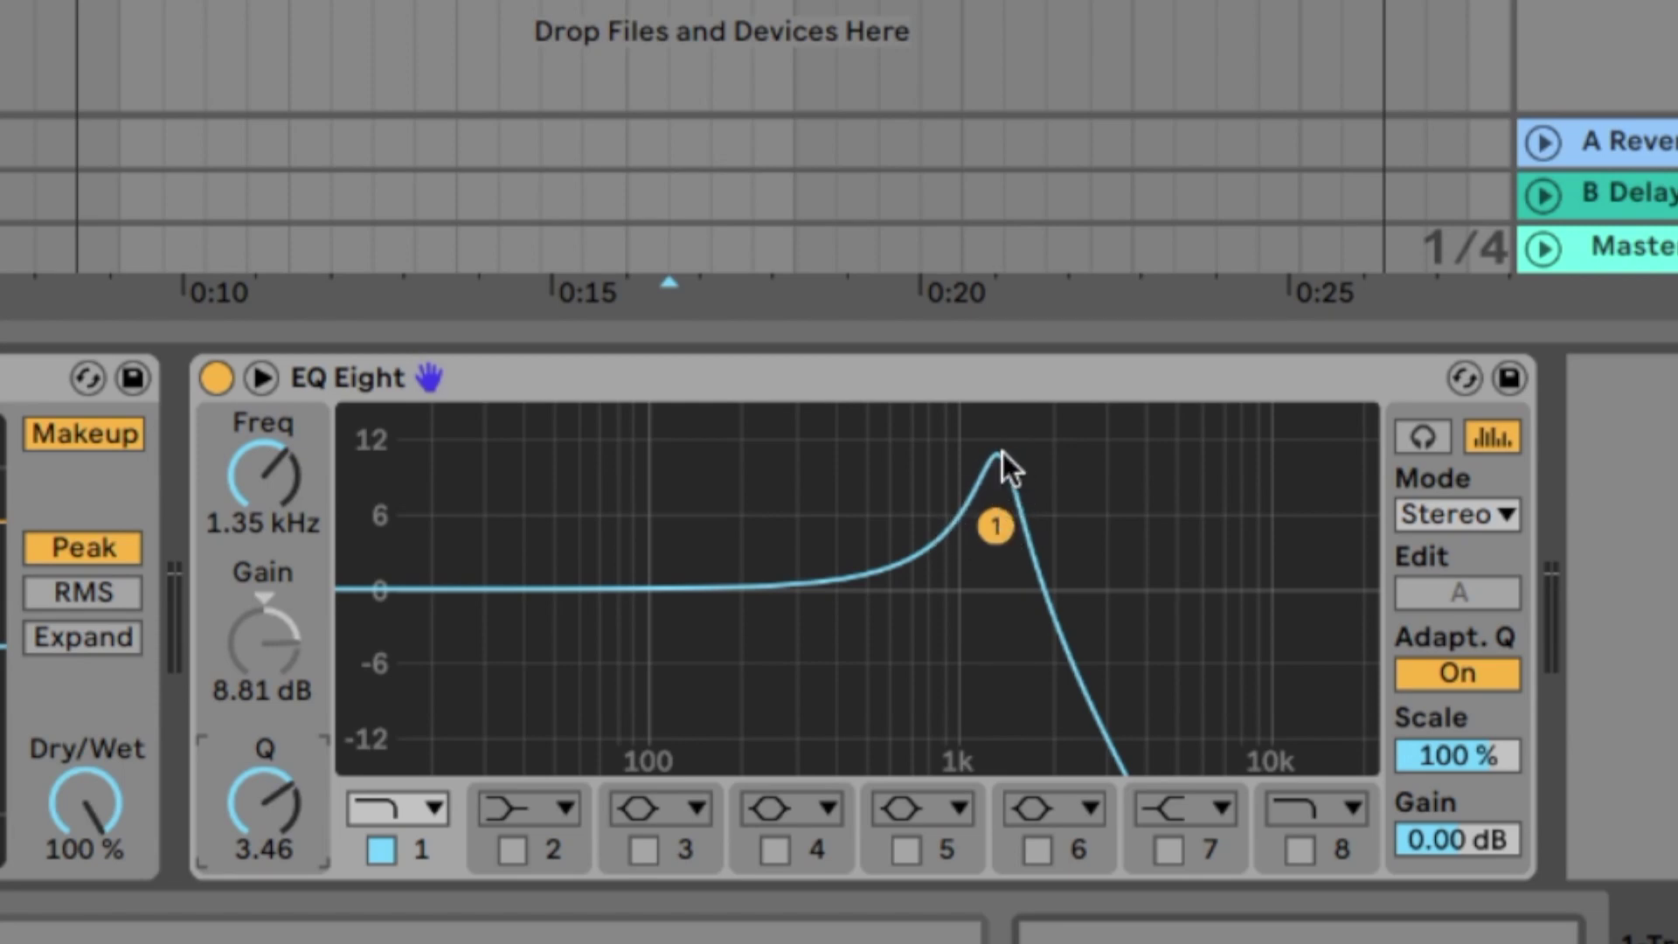
Sweep the resonant high cut during playback, ending around 1.32 kHz.
{"action": "left_click_drag", "start_coordinate": [992, 524], "coordinate": [916, 521]}
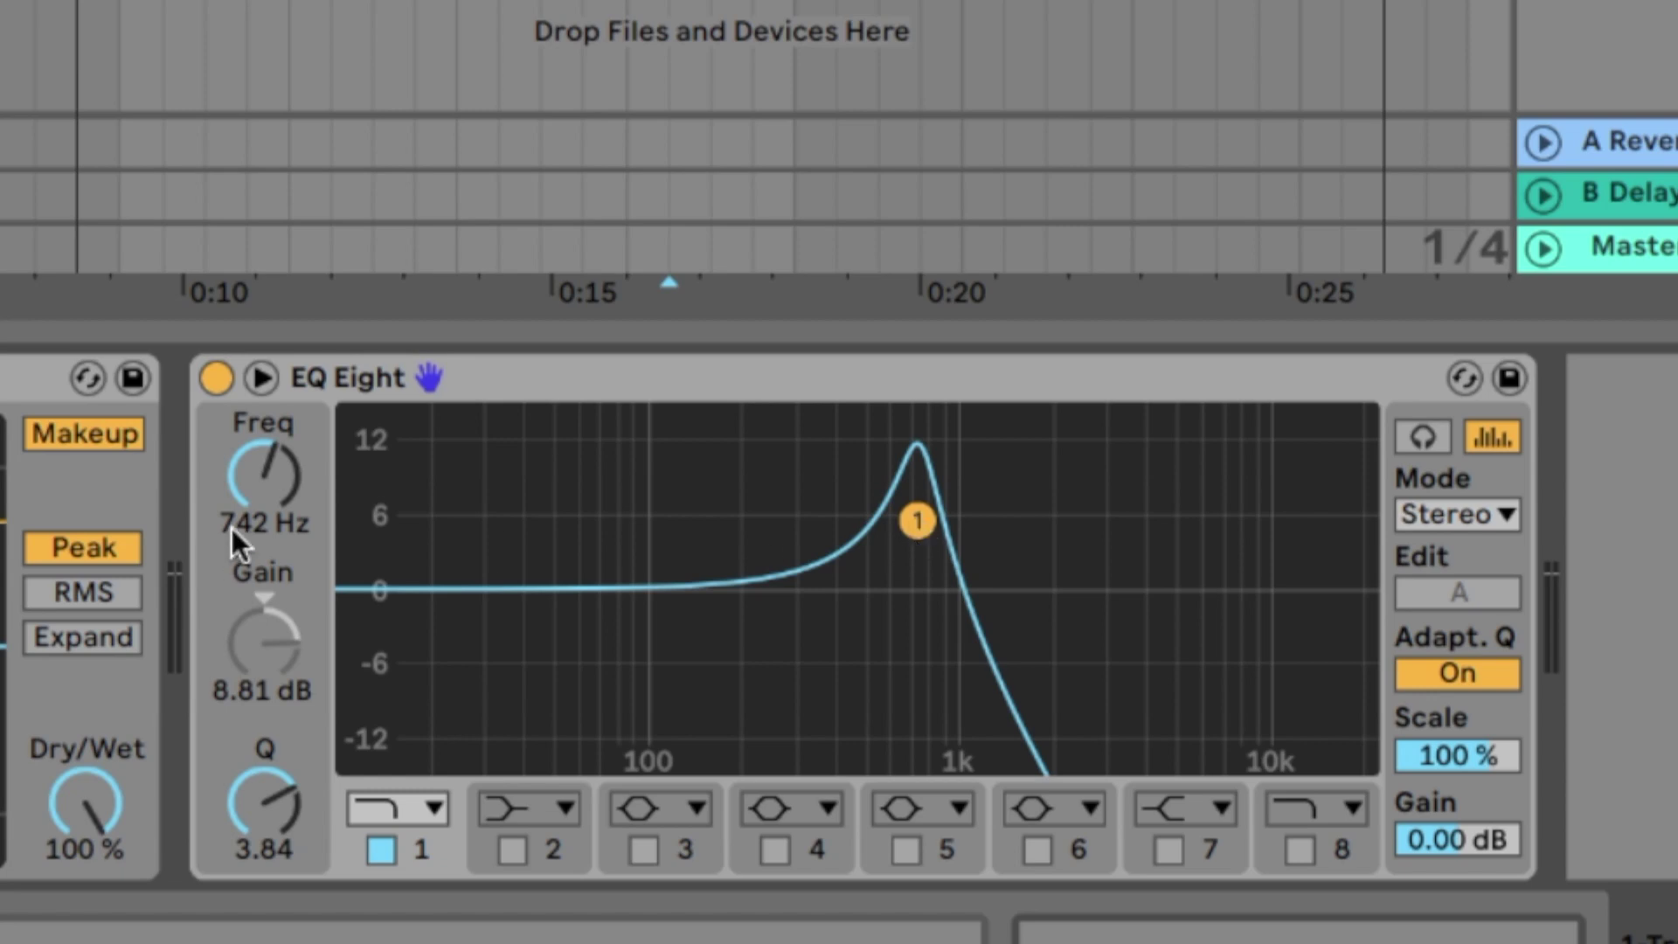
{"action": "key", "text": "space"}
{"action": "left_click_drag", "start_coordinate": [265, 476], "coordinate": [265, 420]}
{"action": "left_click_drag", "start_coordinate": [1089, 520], "coordinate": [992, 521]}
Change band 1 to a high shelf, move it higher and boost its gain to 8.10 dB.
{"action": "left_click", "coordinate": [408, 806]}
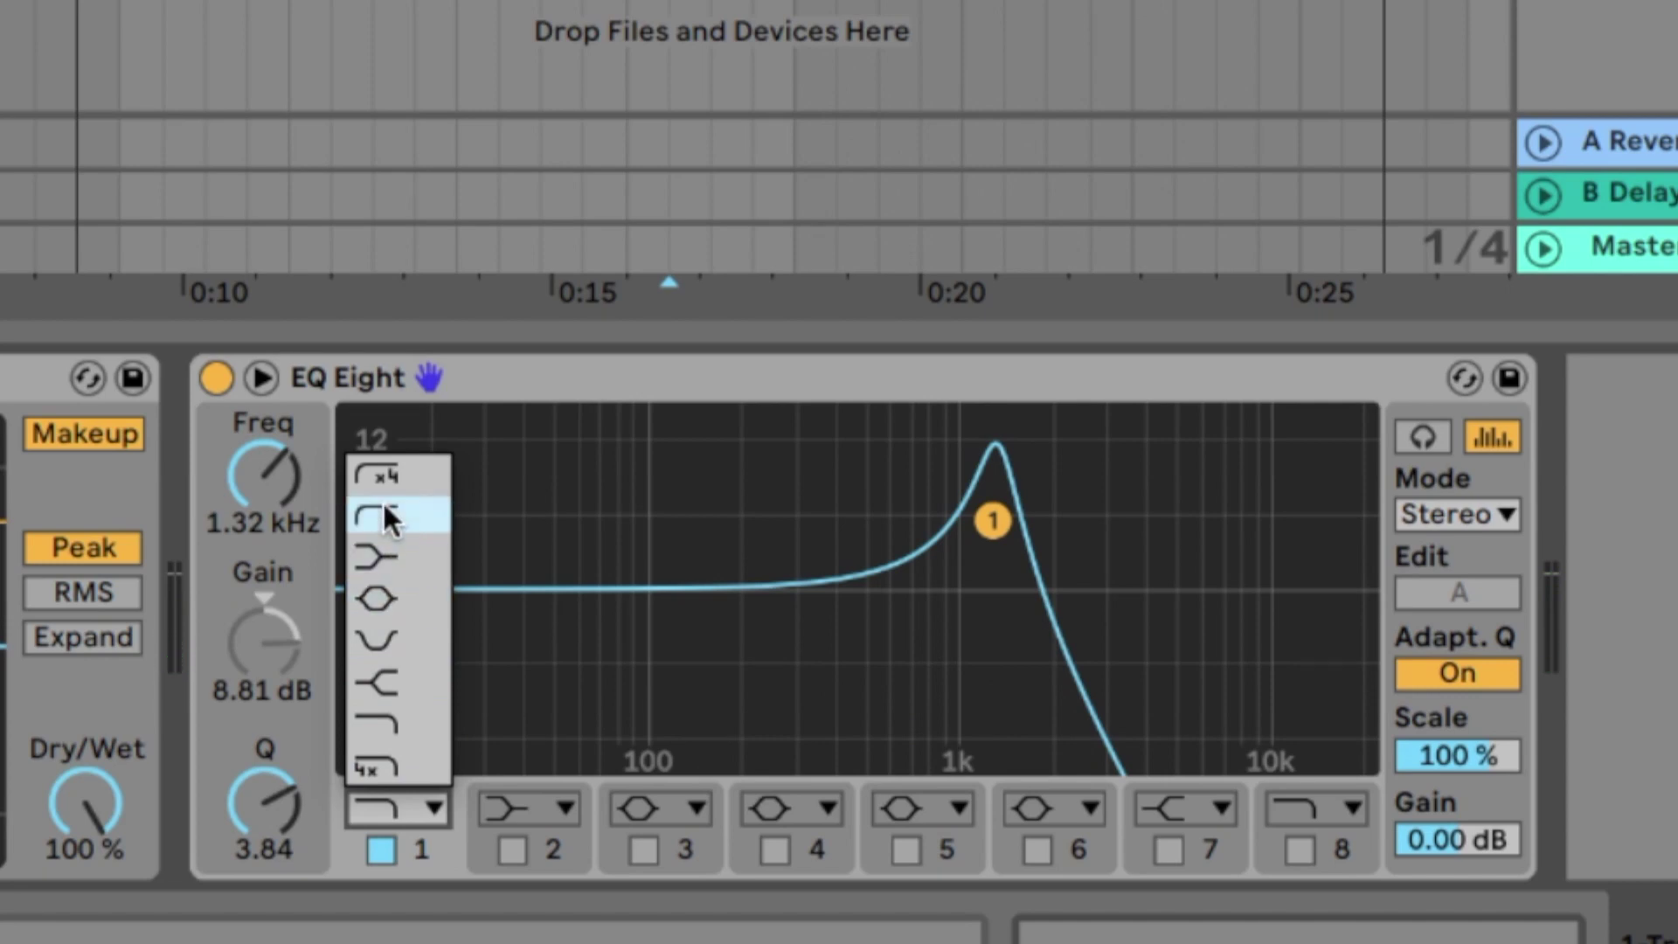
{"action": "left_click", "coordinate": [375, 733]}
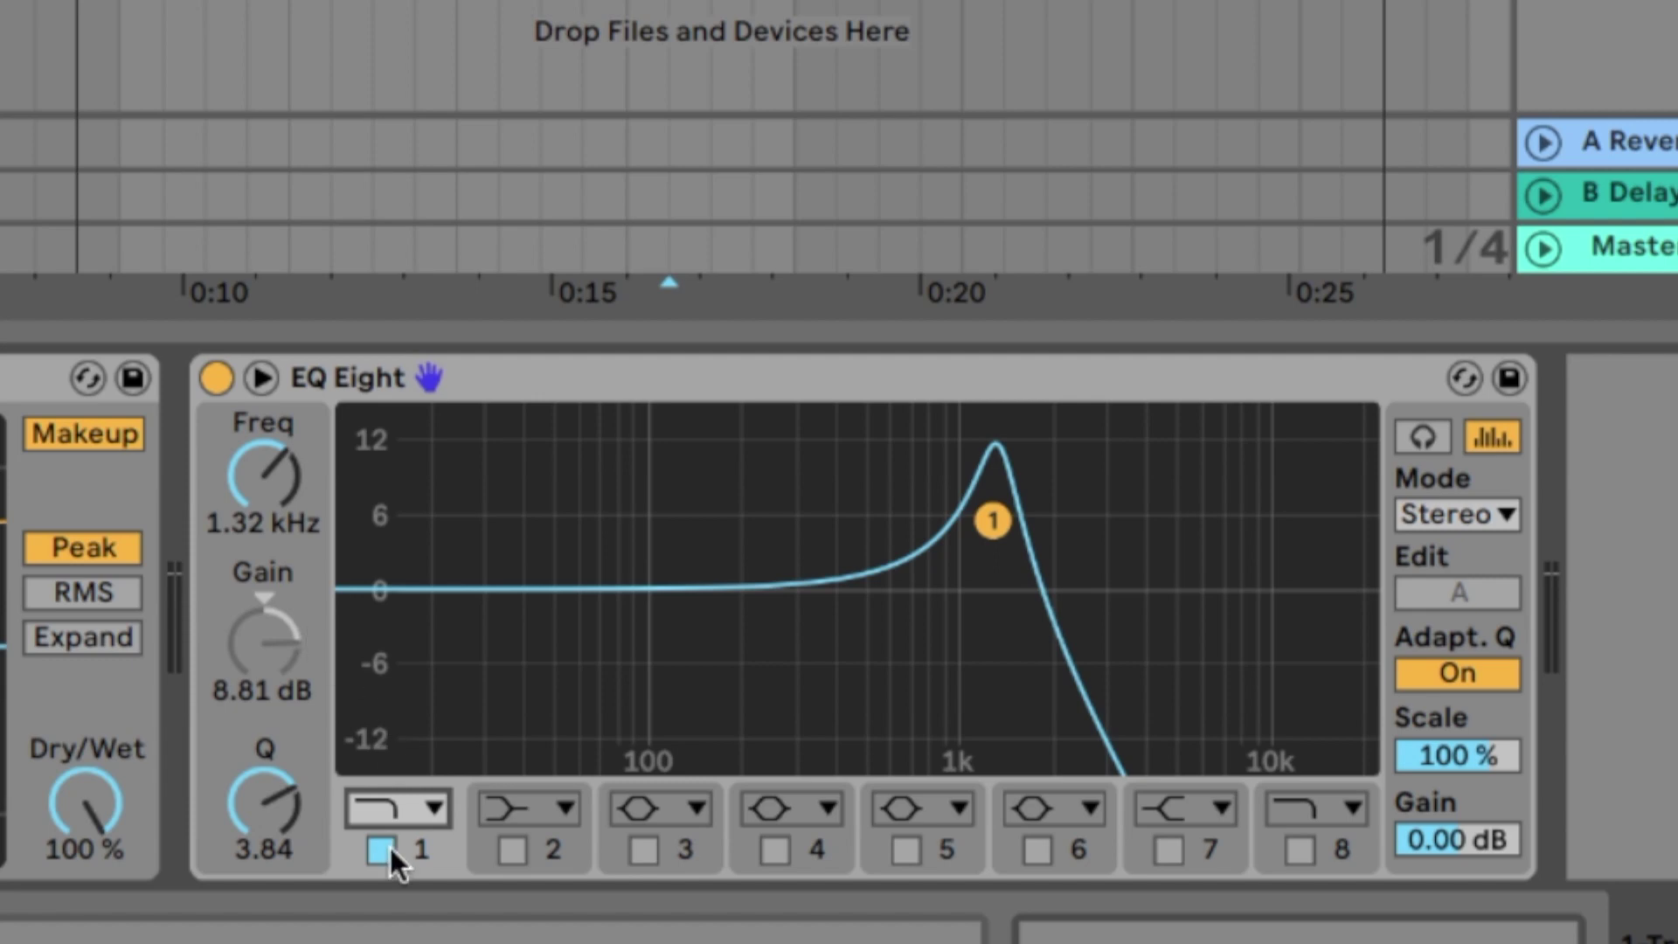
{"action": "left_click", "coordinate": [423, 806]}
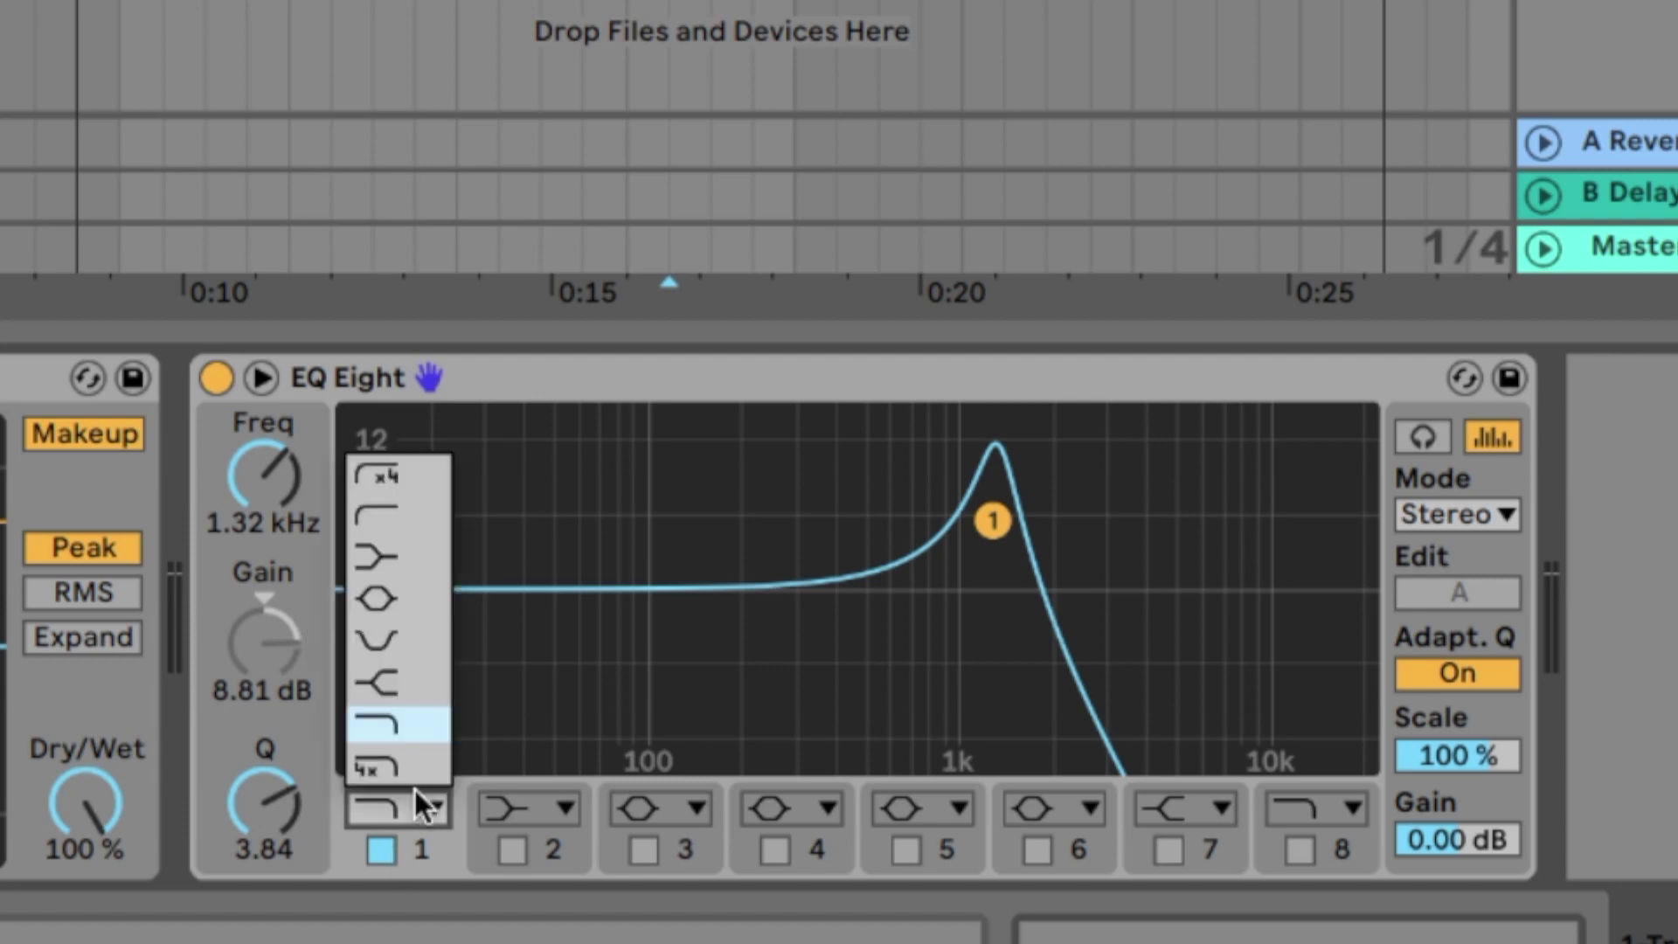
{"action": "left_click", "coordinate": [406, 682]}
{"action": "left_click_drag", "start_coordinate": [994, 487], "coordinate": [1101, 587]}
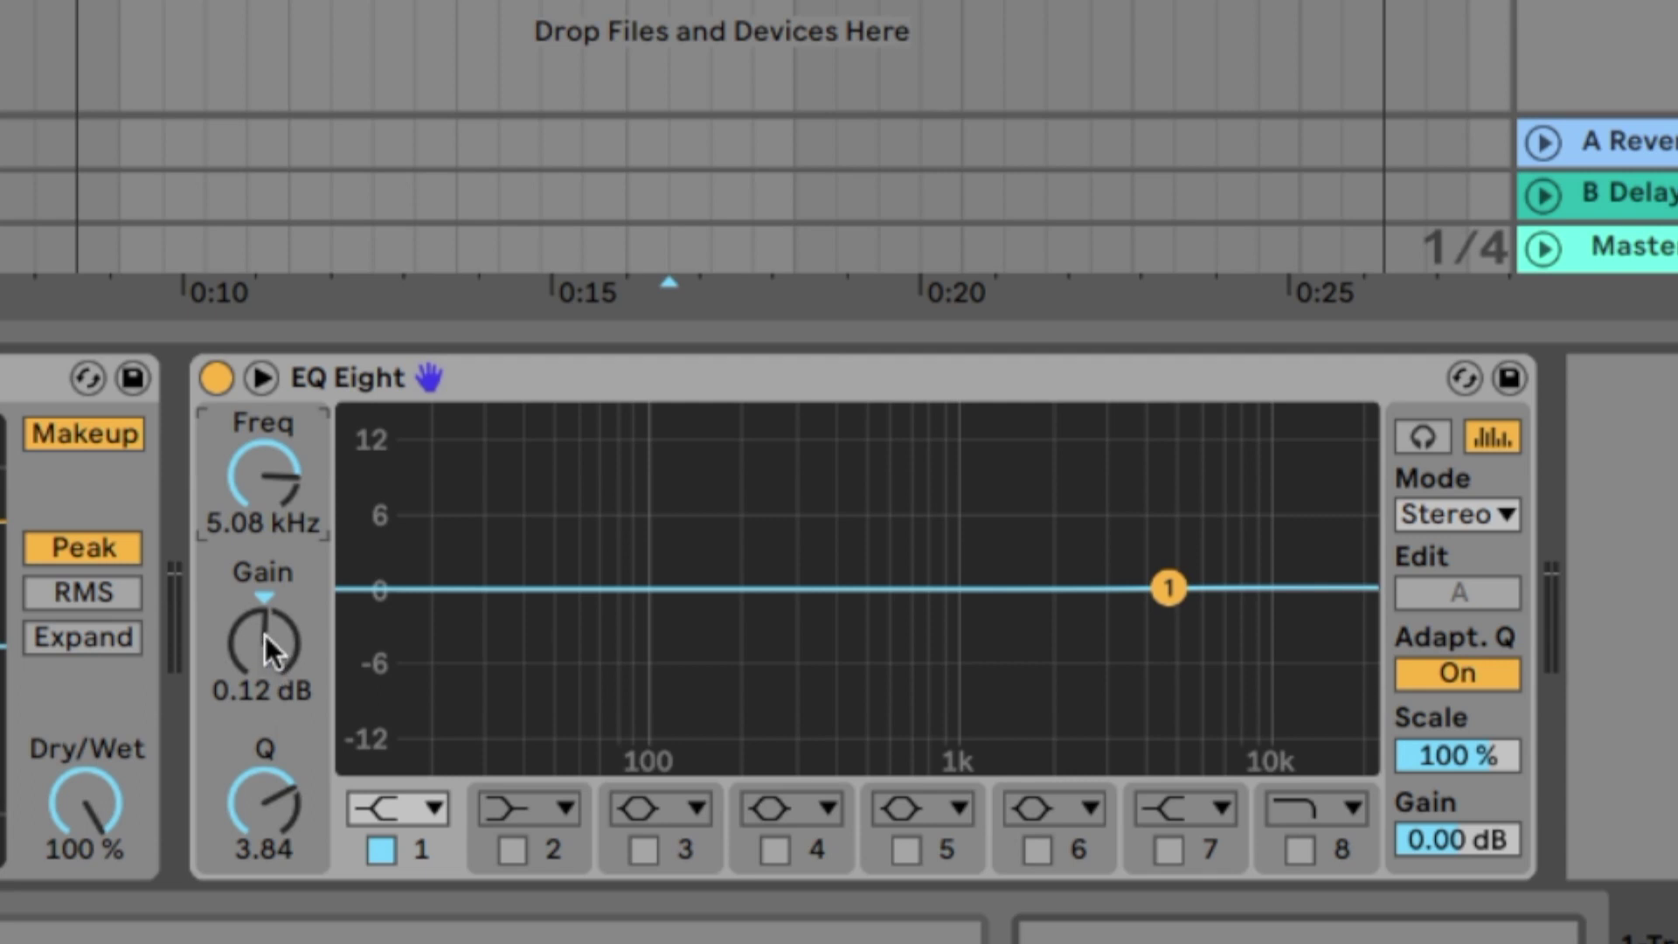
{"action": "key", "text": "space"}
{"action": "mouse_move", "coordinate": [264, 633]}
{"action": "left_mouse_down"}
{"action": "mouse_move", "coordinate": [265, 568]}
{"action": "mouse_move", "coordinate": [264, 696]}
{"action": "mouse_move", "coordinate": [265, 628]}
{"action": "left_mouse_up"}
Switch band 1 to a low shelf and move it down to about 284 Hz while playing.
{"action": "left_click", "coordinate": [418, 800]}
{"action": "key", "text": "Up"}
{"action": "key", "text": "Up"}
{"action": "key", "text": "Up"}
{"action": "key", "text": "Return"}
{"action": "left_click_drag", "start_coordinate": [1168, 584], "coordinate": [775, 573]}
{"action": "key", "text": "space"}
Re-enable band 1 as a low cut and tune its cutoff down to about 114 Hz.
{"action": "left_click", "coordinate": [385, 847]}
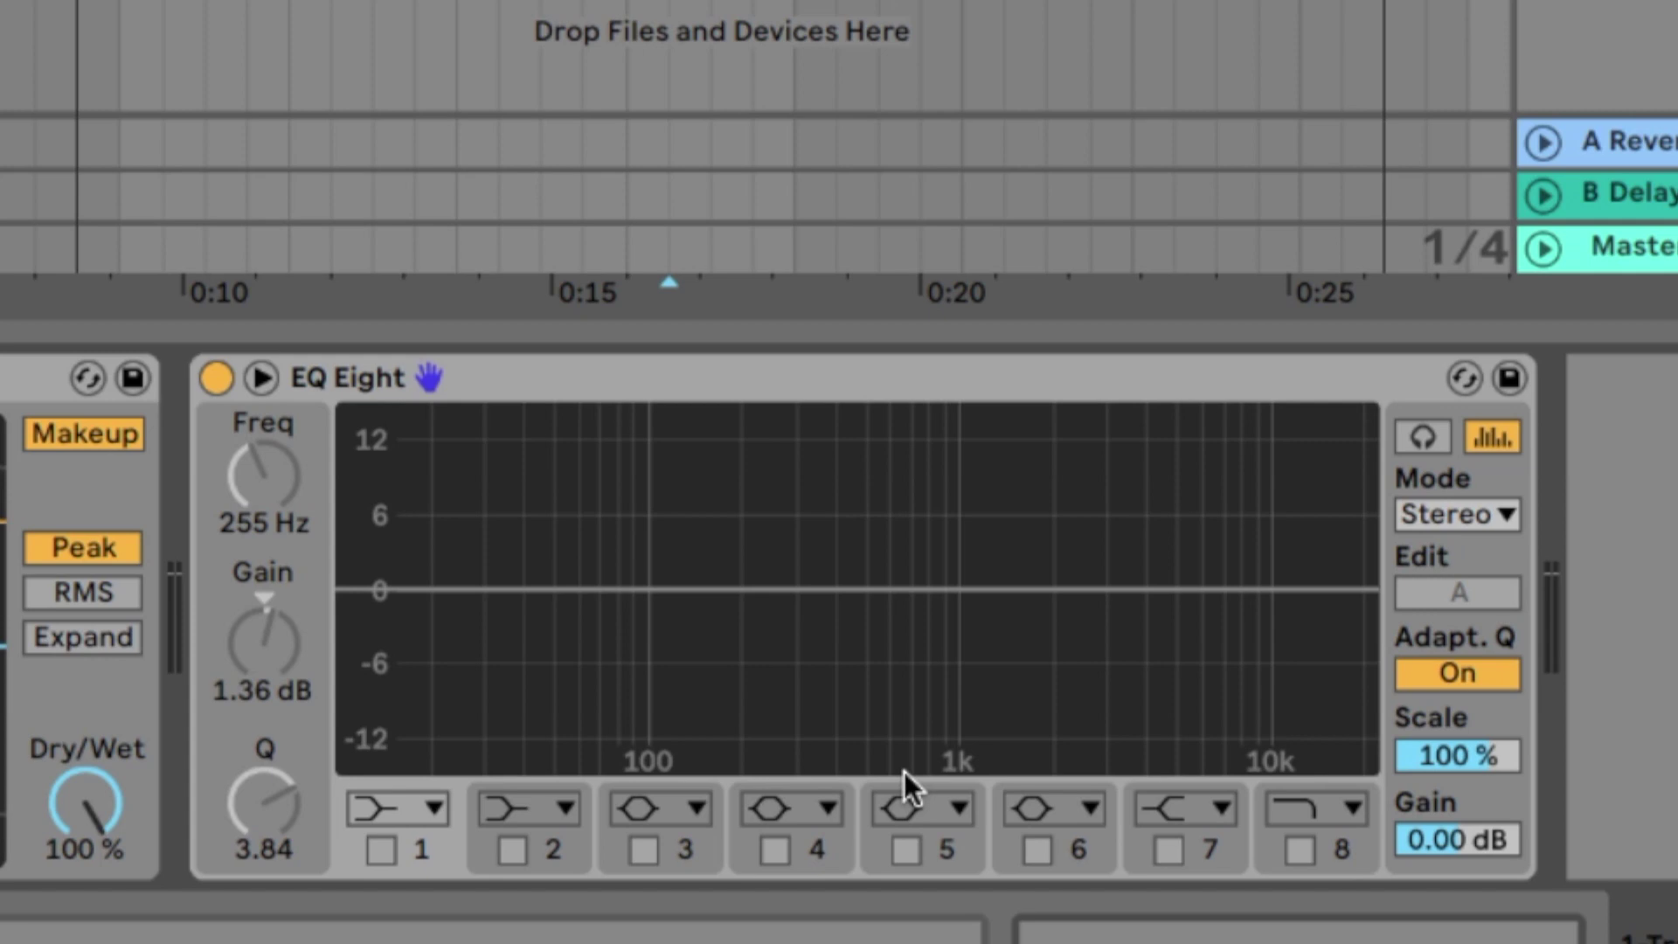
{"action": "left_click", "coordinate": [419, 809]}
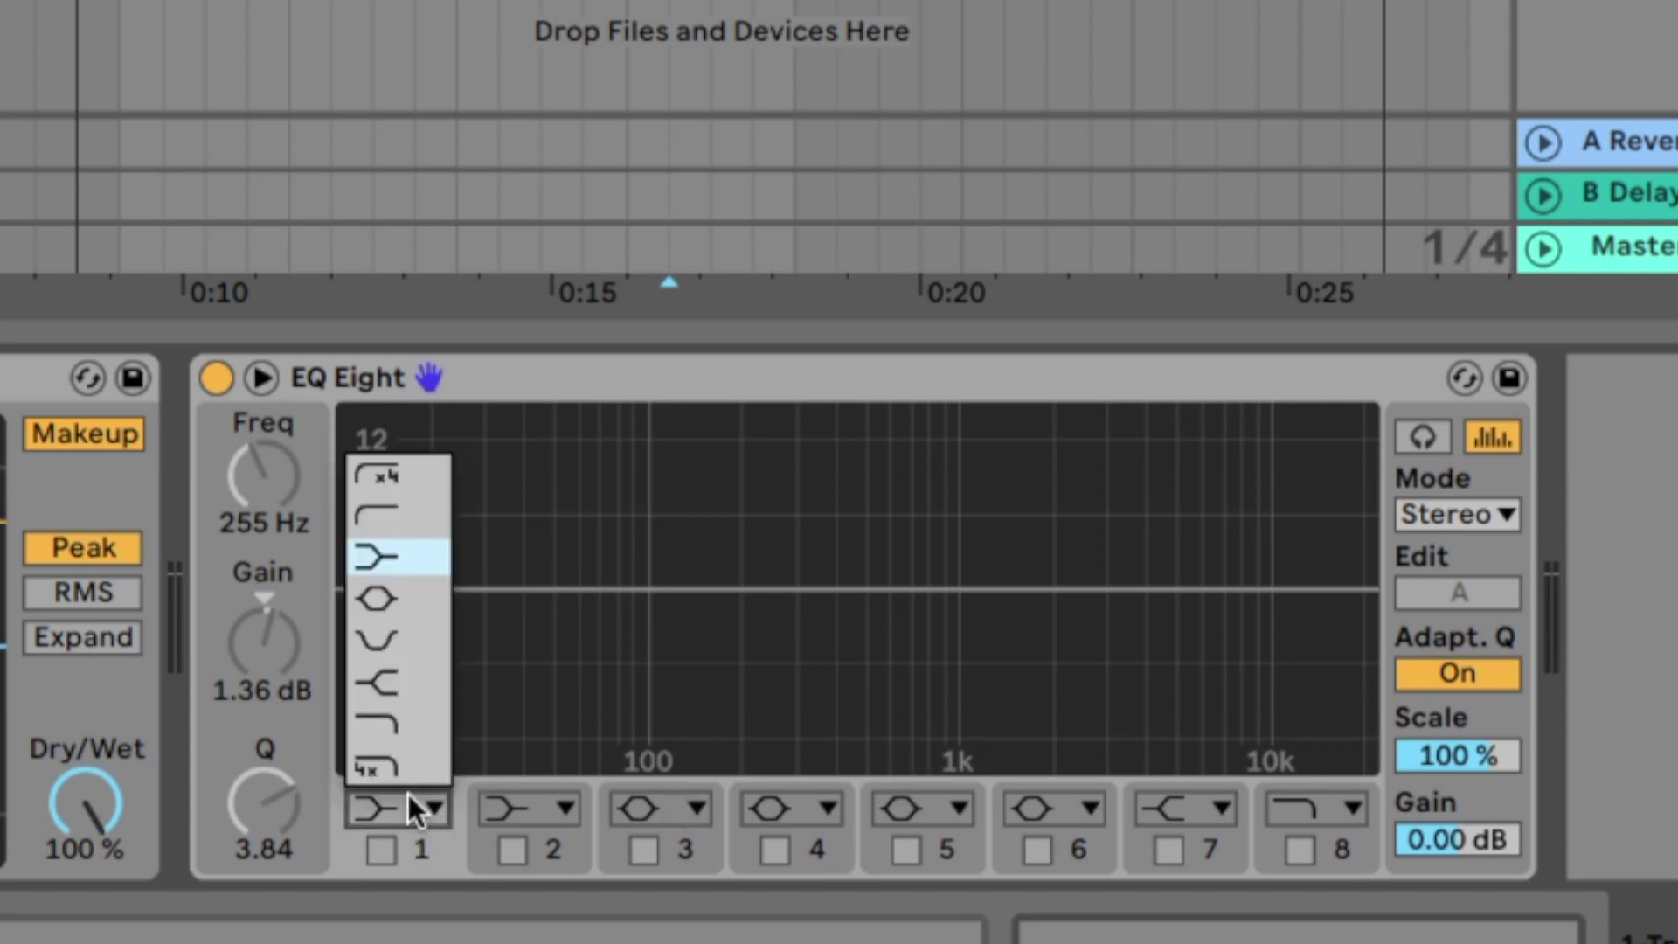
{"action": "left_click", "coordinate": [395, 514]}
{"action": "left_click", "coordinate": [381, 850]}
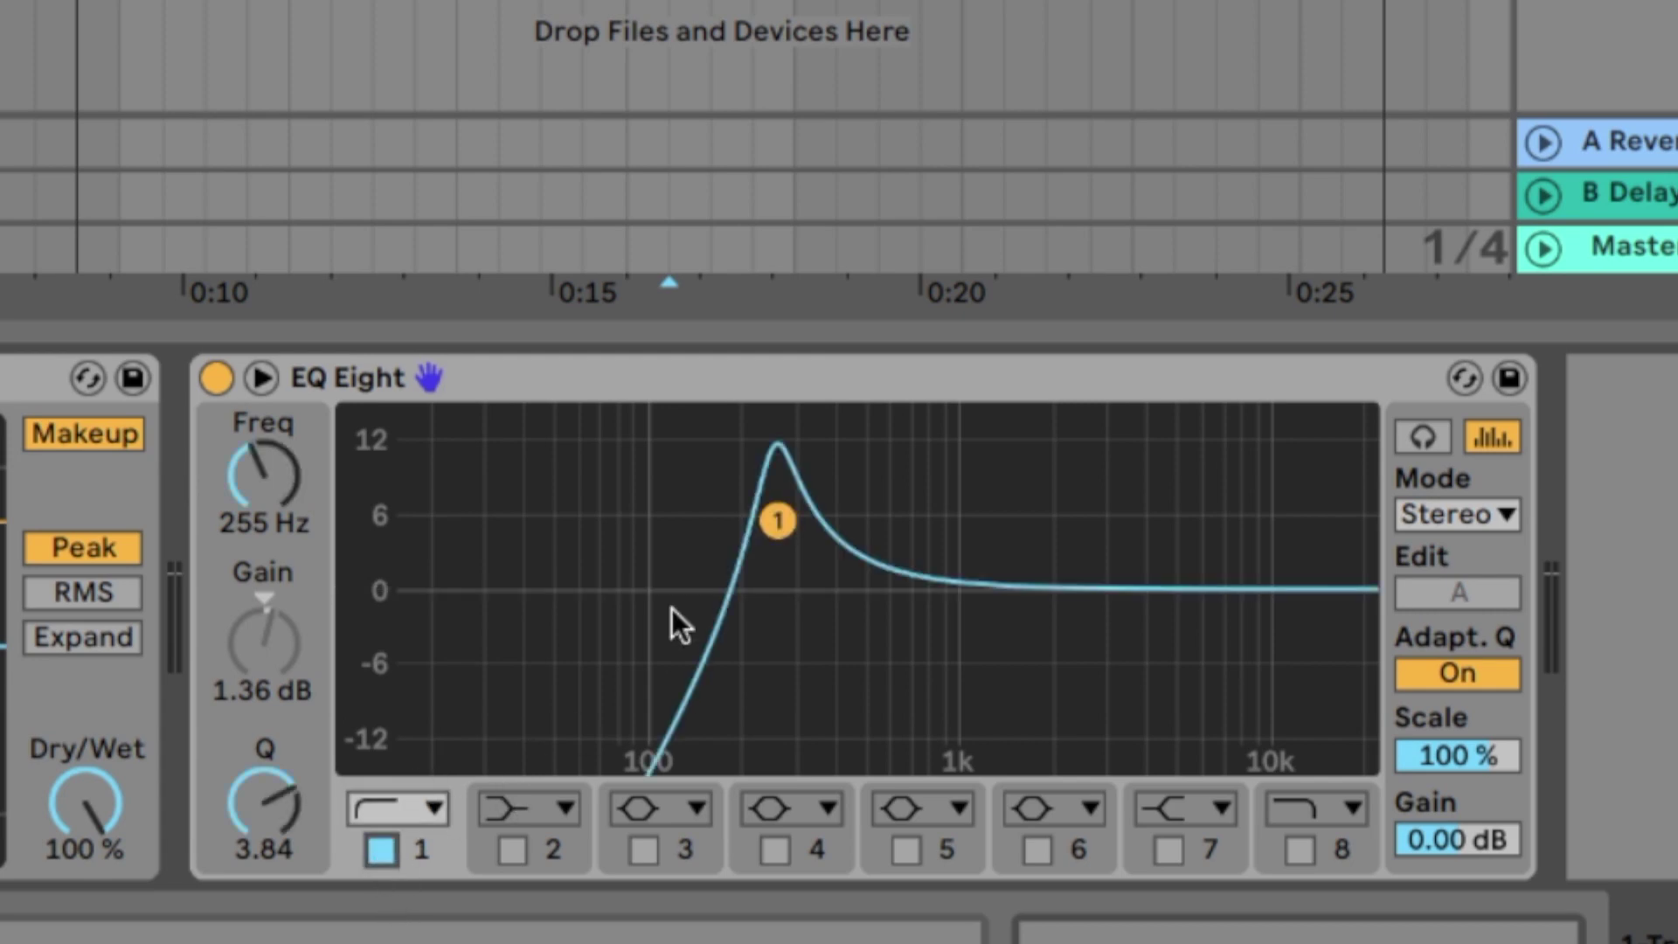
{"action": "mouse_move", "coordinate": [785, 516]}
{"action": "left_mouse_down"}
{"action": "mouse_move", "coordinate": [742, 640]}
{"action": "mouse_move", "coordinate": [682, 627]}
{"action": "left_mouse_up"}
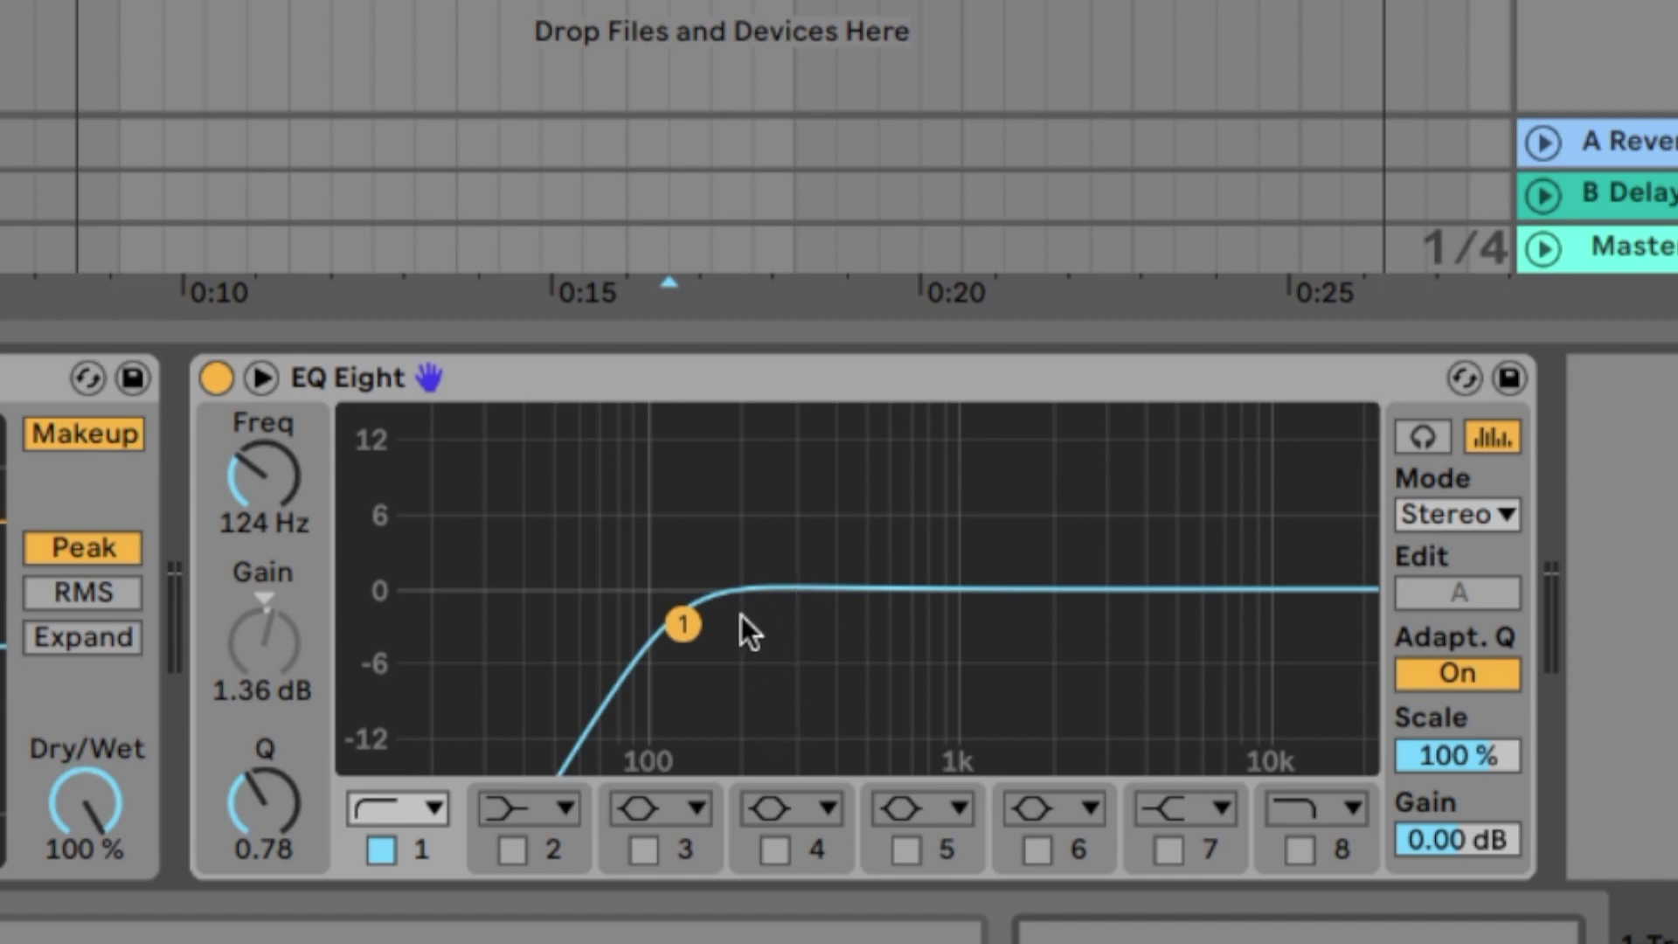
{"action": "mouse_move", "coordinate": [689, 624]}
{"action": "left_mouse_down"}
{"action": "mouse_move", "coordinate": [799, 626]}
{"action": "mouse_move", "coordinate": [790, 638]}
{"action": "left_mouse_up"}
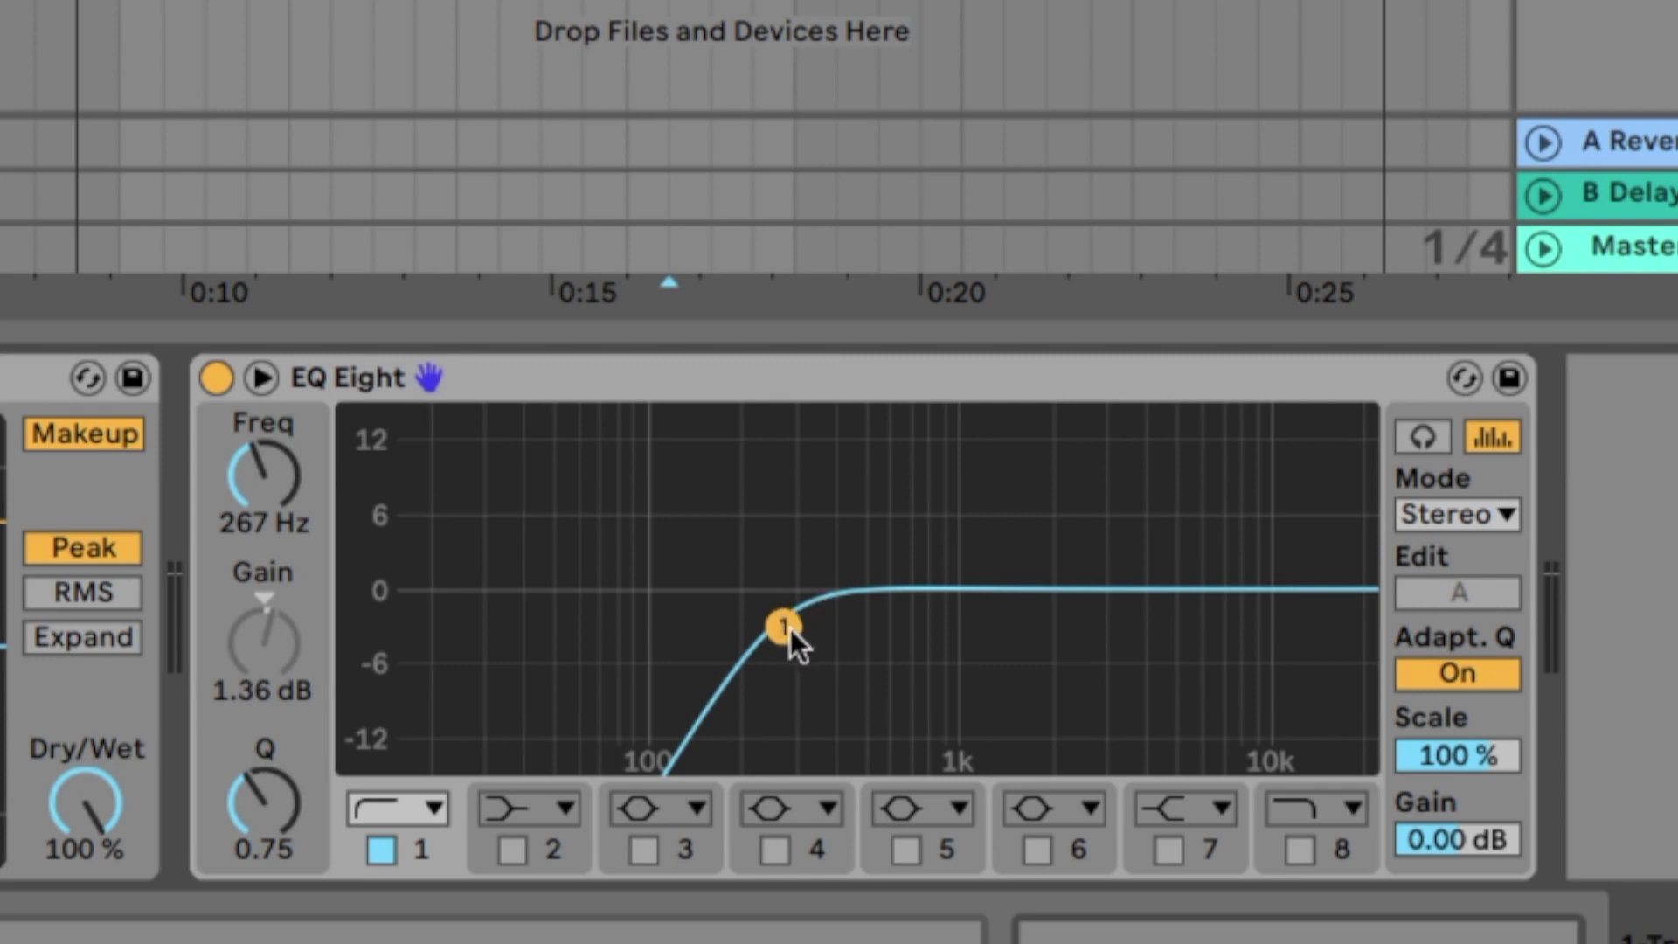
{"action": "left_click_drag", "start_coordinate": [785, 627], "coordinate": [674, 617]}
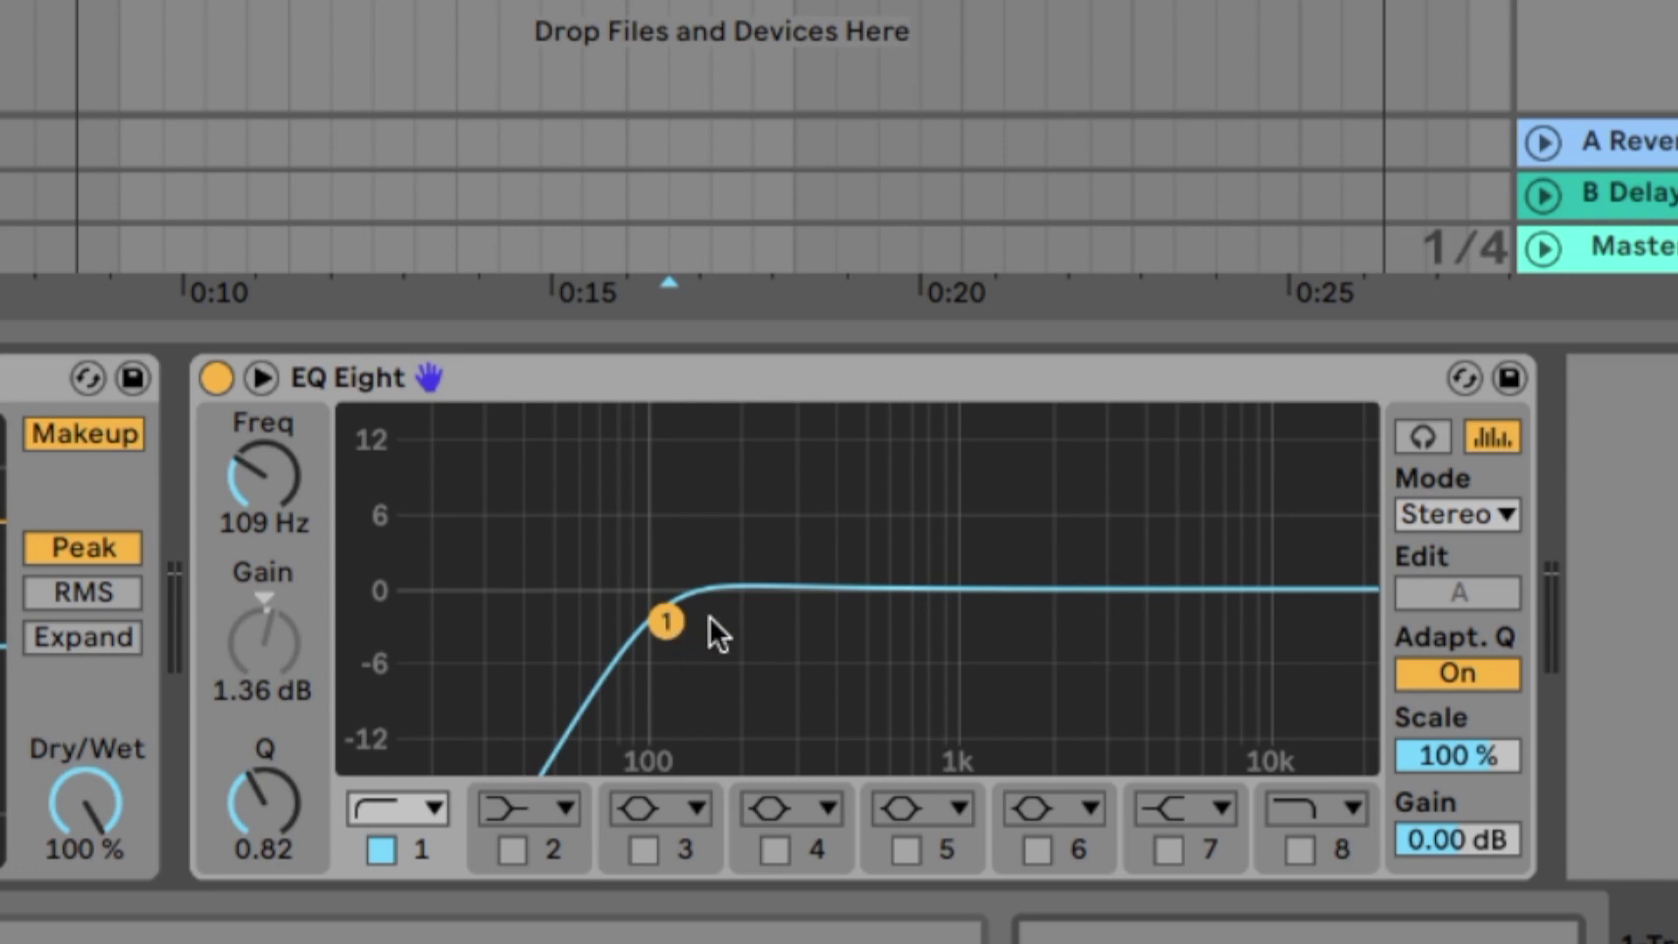
Soften the low cut's slope and compare it on and off, leaving it on at 109 Hz.
{"action": "key", "text": "space"}
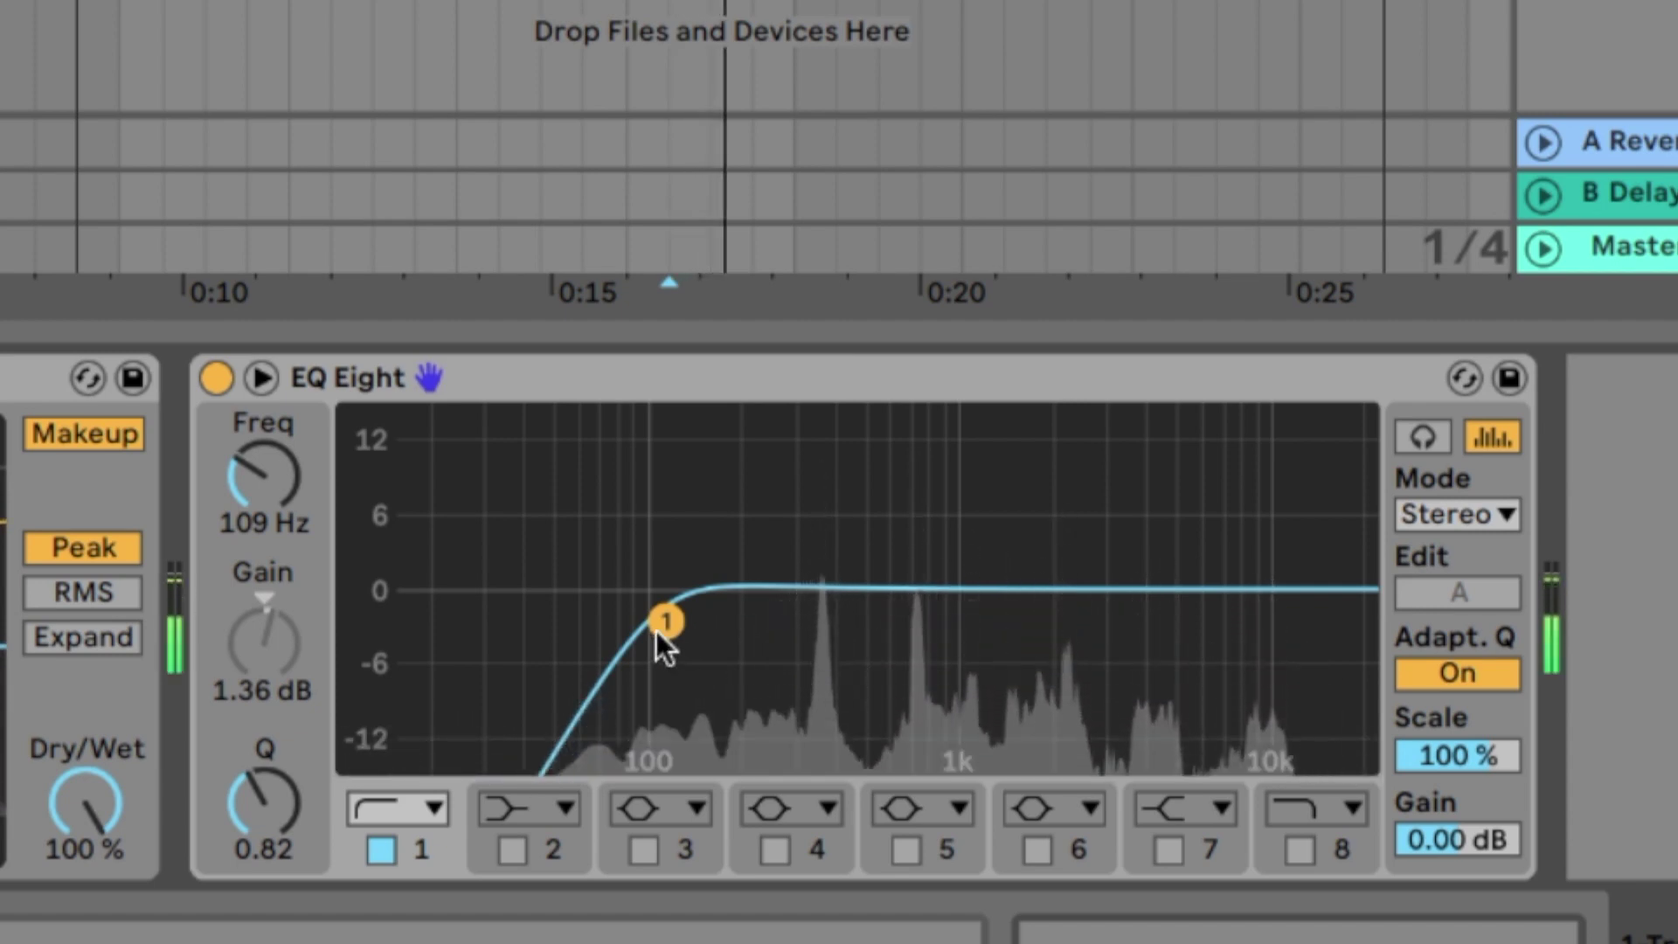
{"action": "left_click_drag", "start_coordinate": [662, 623], "coordinate": [666, 624]}
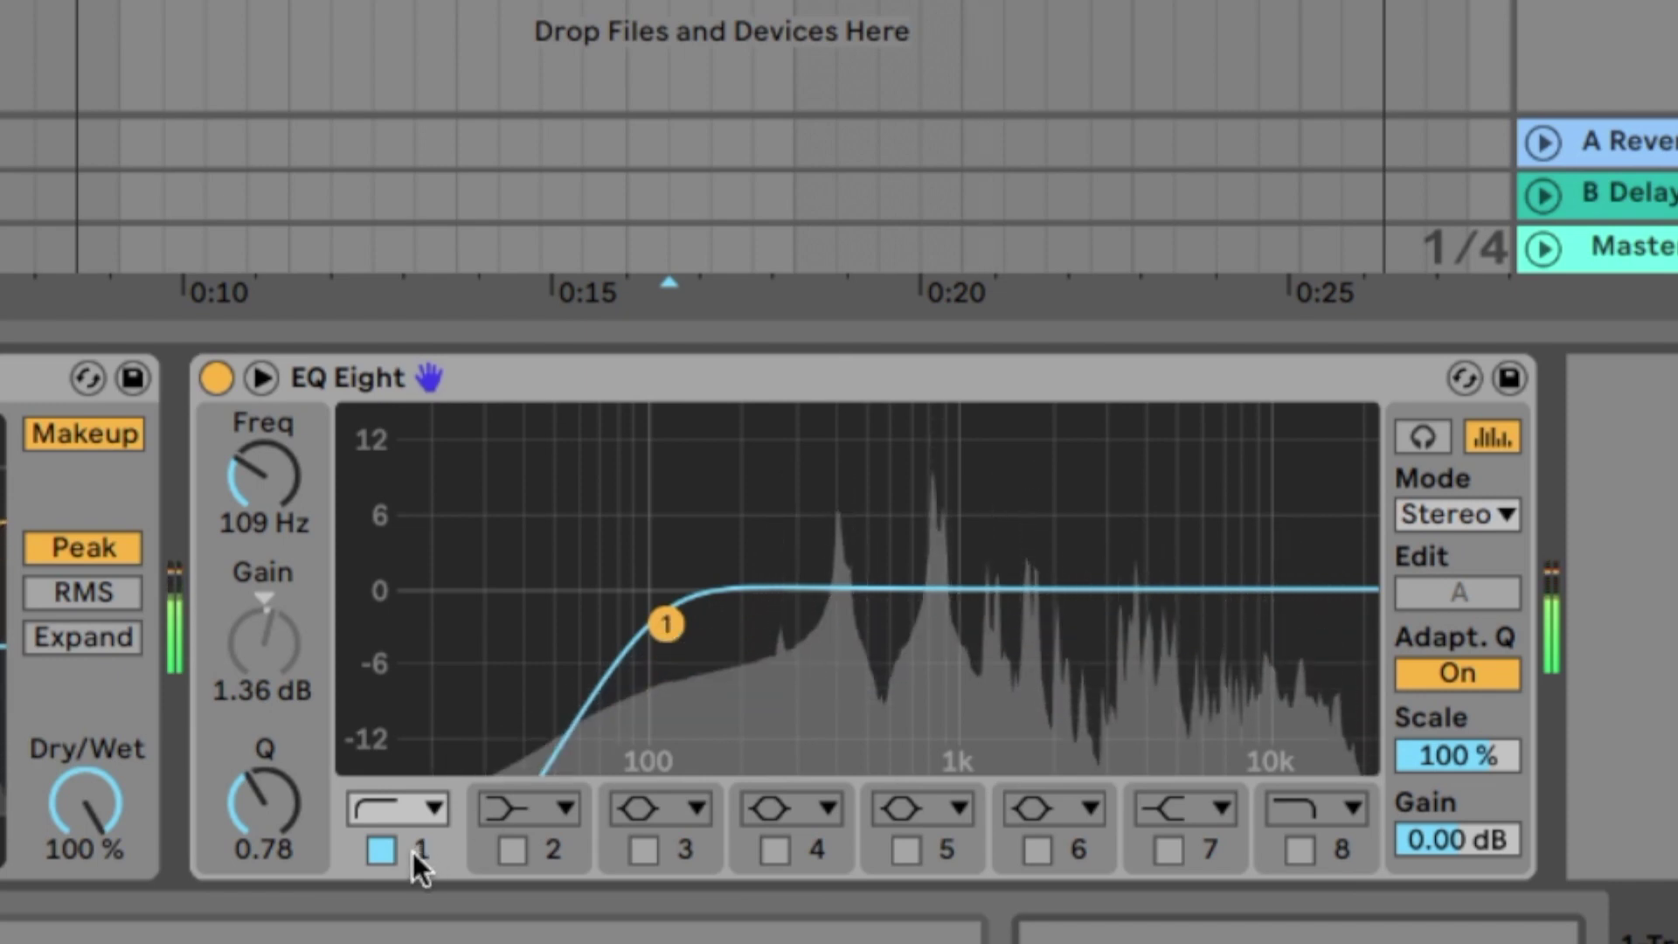
{"action": "left_click", "coordinate": [383, 847]}
{"action": "key", "text": "space"}
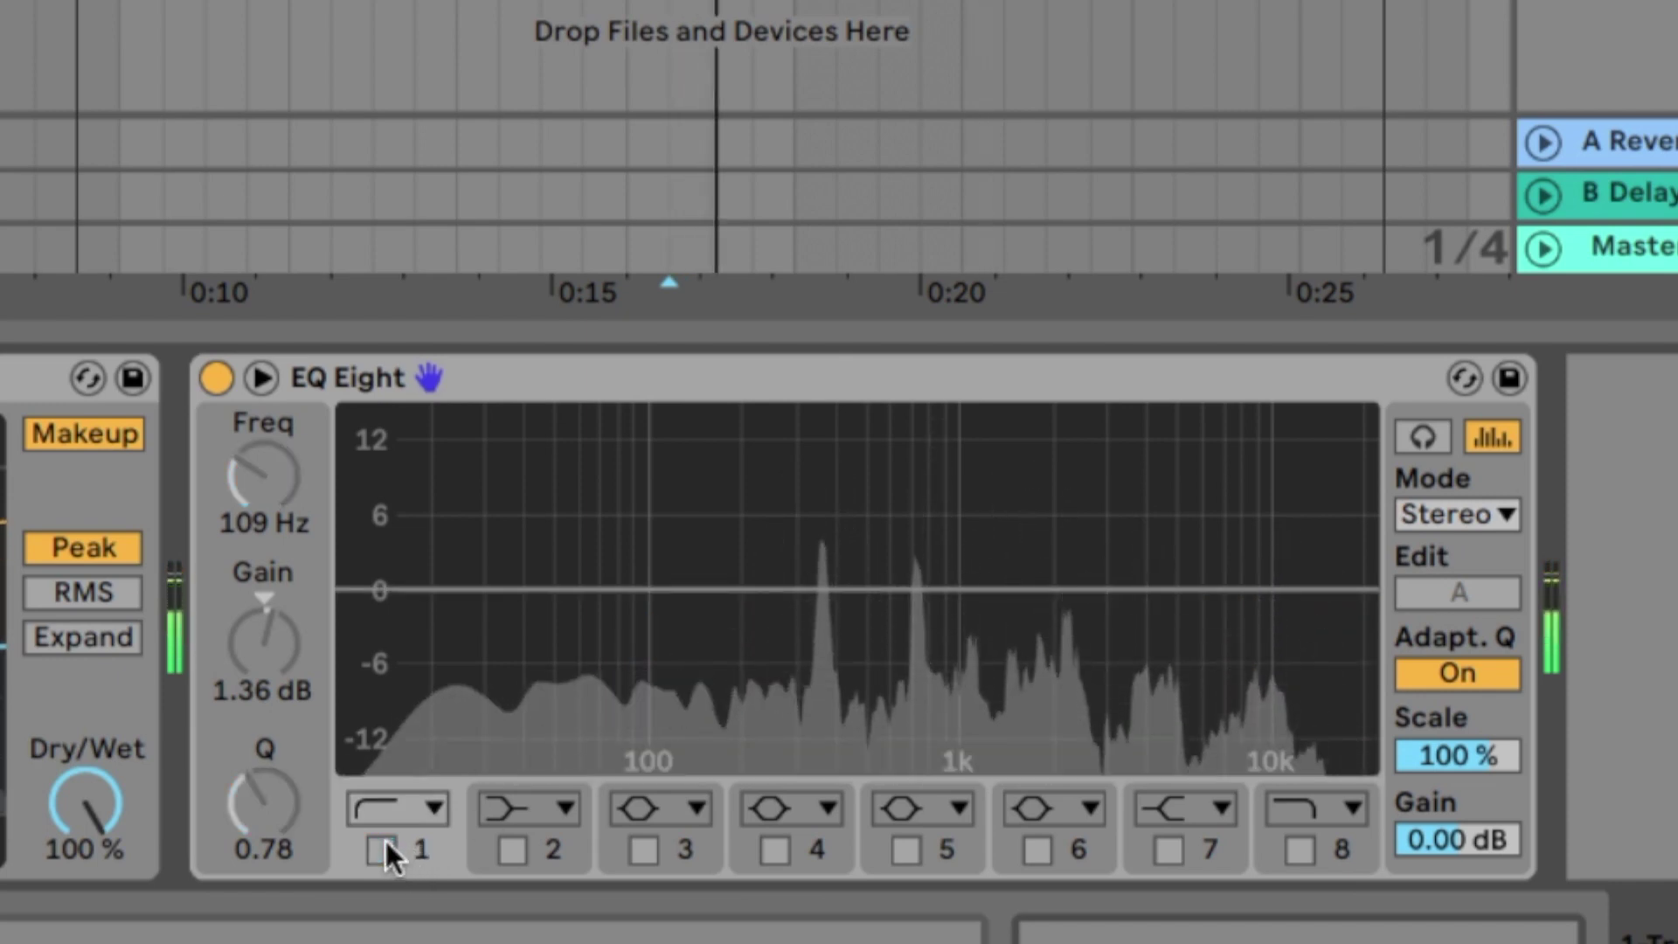
{"action": "left_click", "coordinate": [383, 848]}
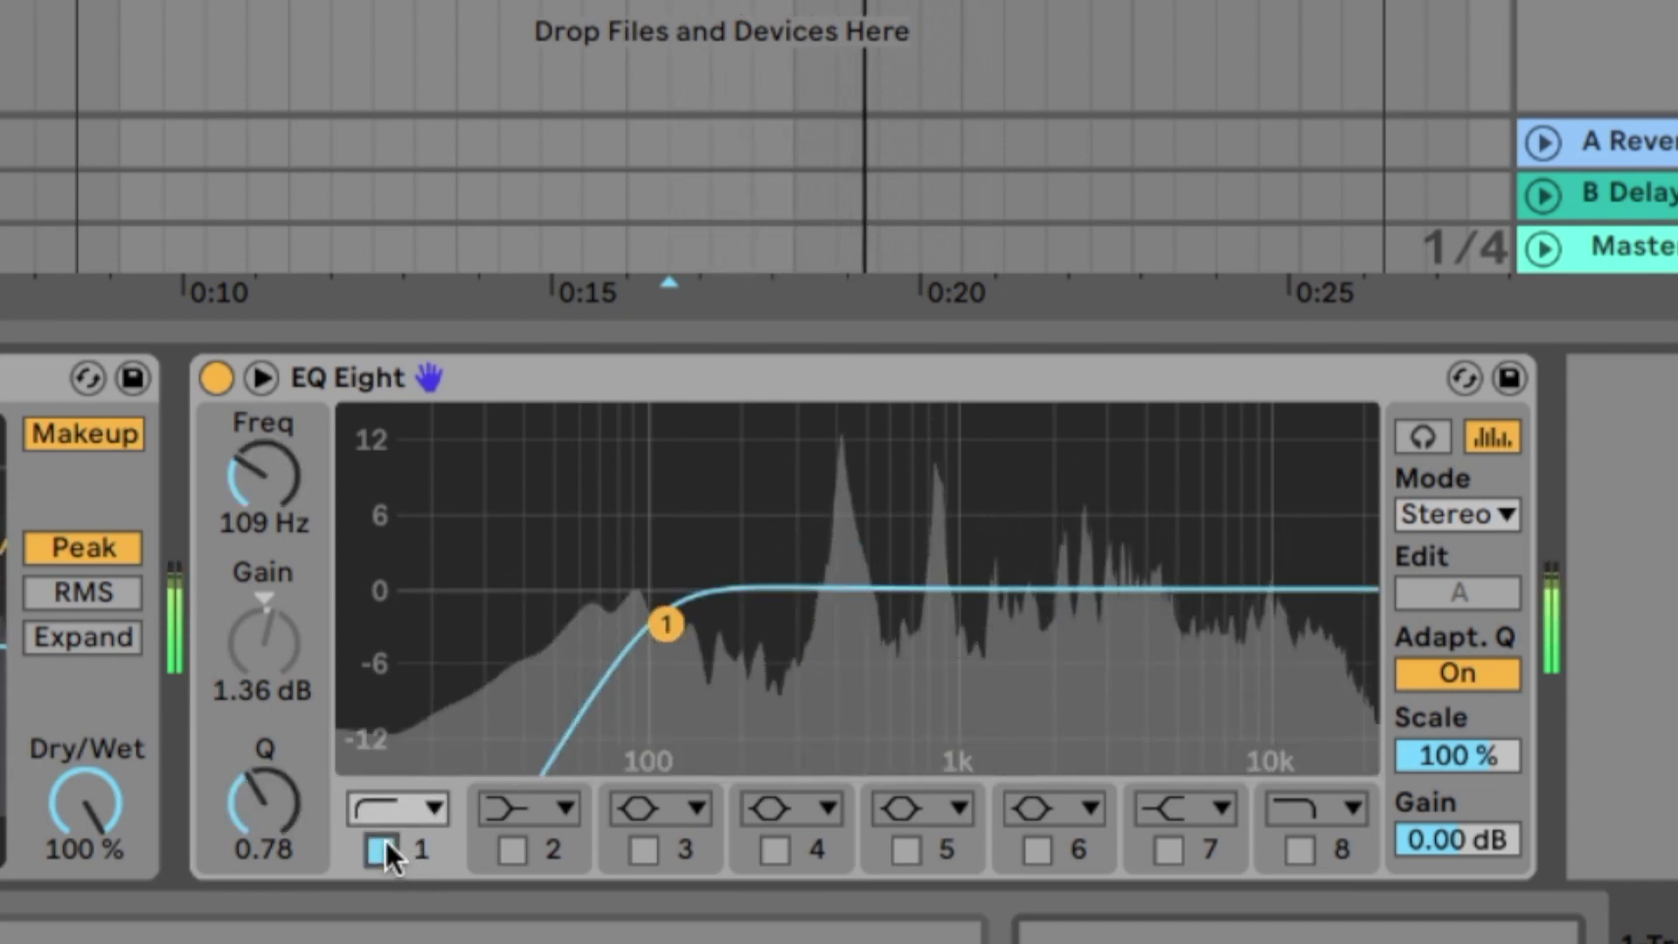
{"action": "left_click", "coordinate": [382, 848]}
{"action": "left_click", "coordinate": [383, 848]}
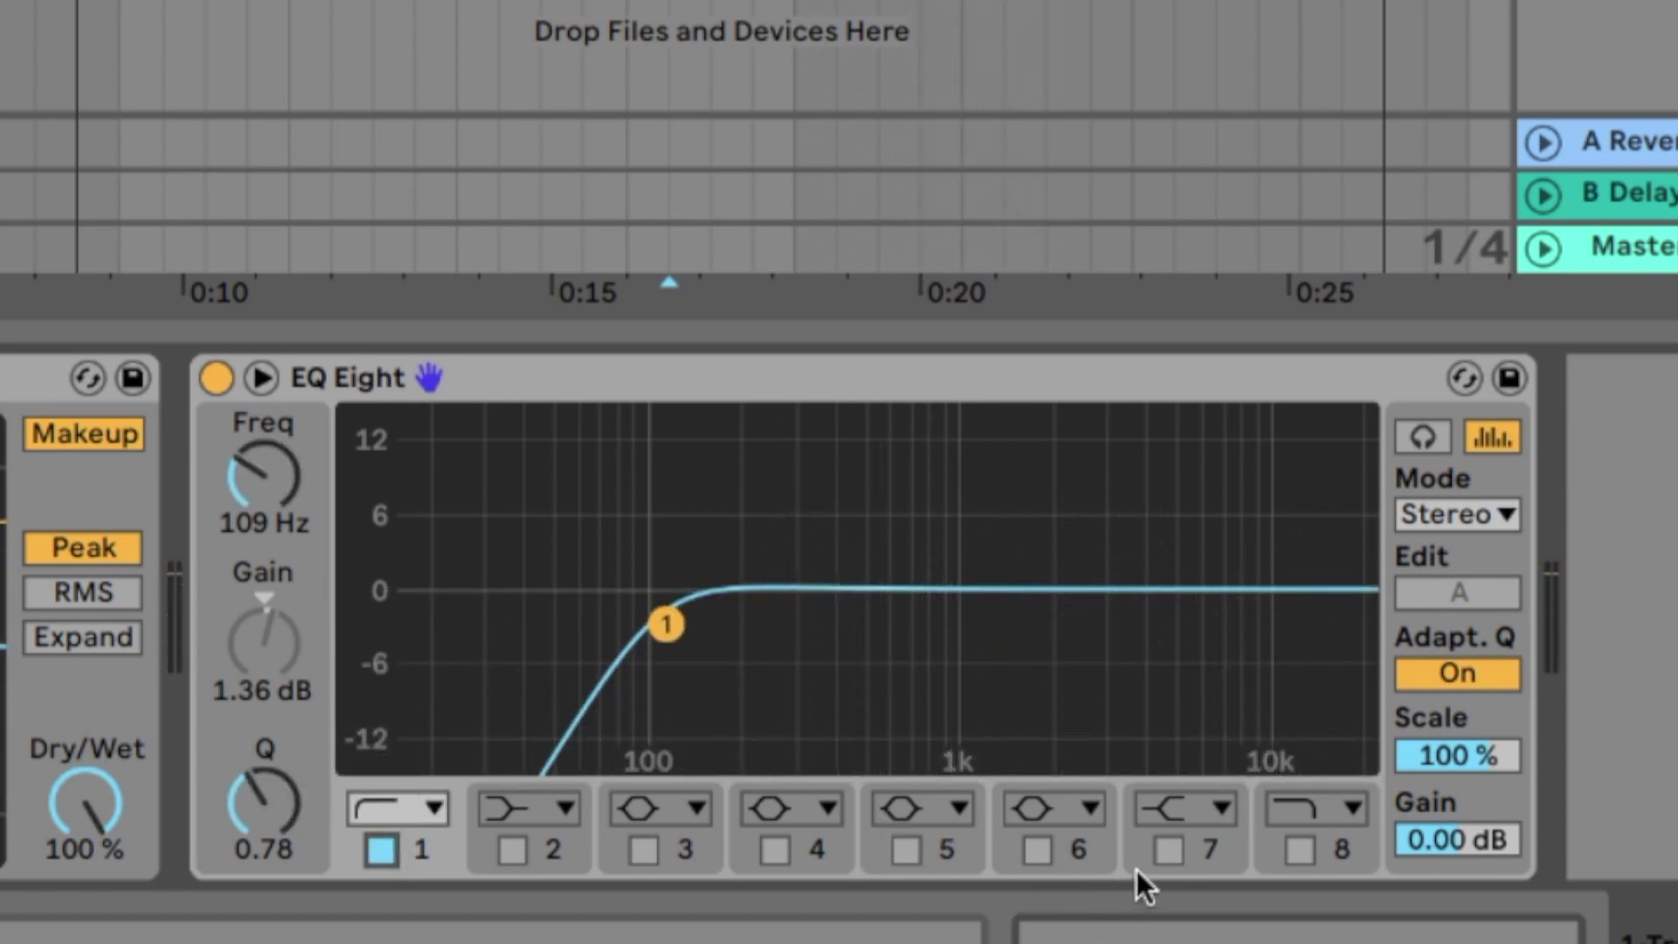
Enable band 7 as a high shelf and raise it to about +4.8 dB at 6.96 kHz.
{"action": "left_click", "coordinate": [1213, 852]}
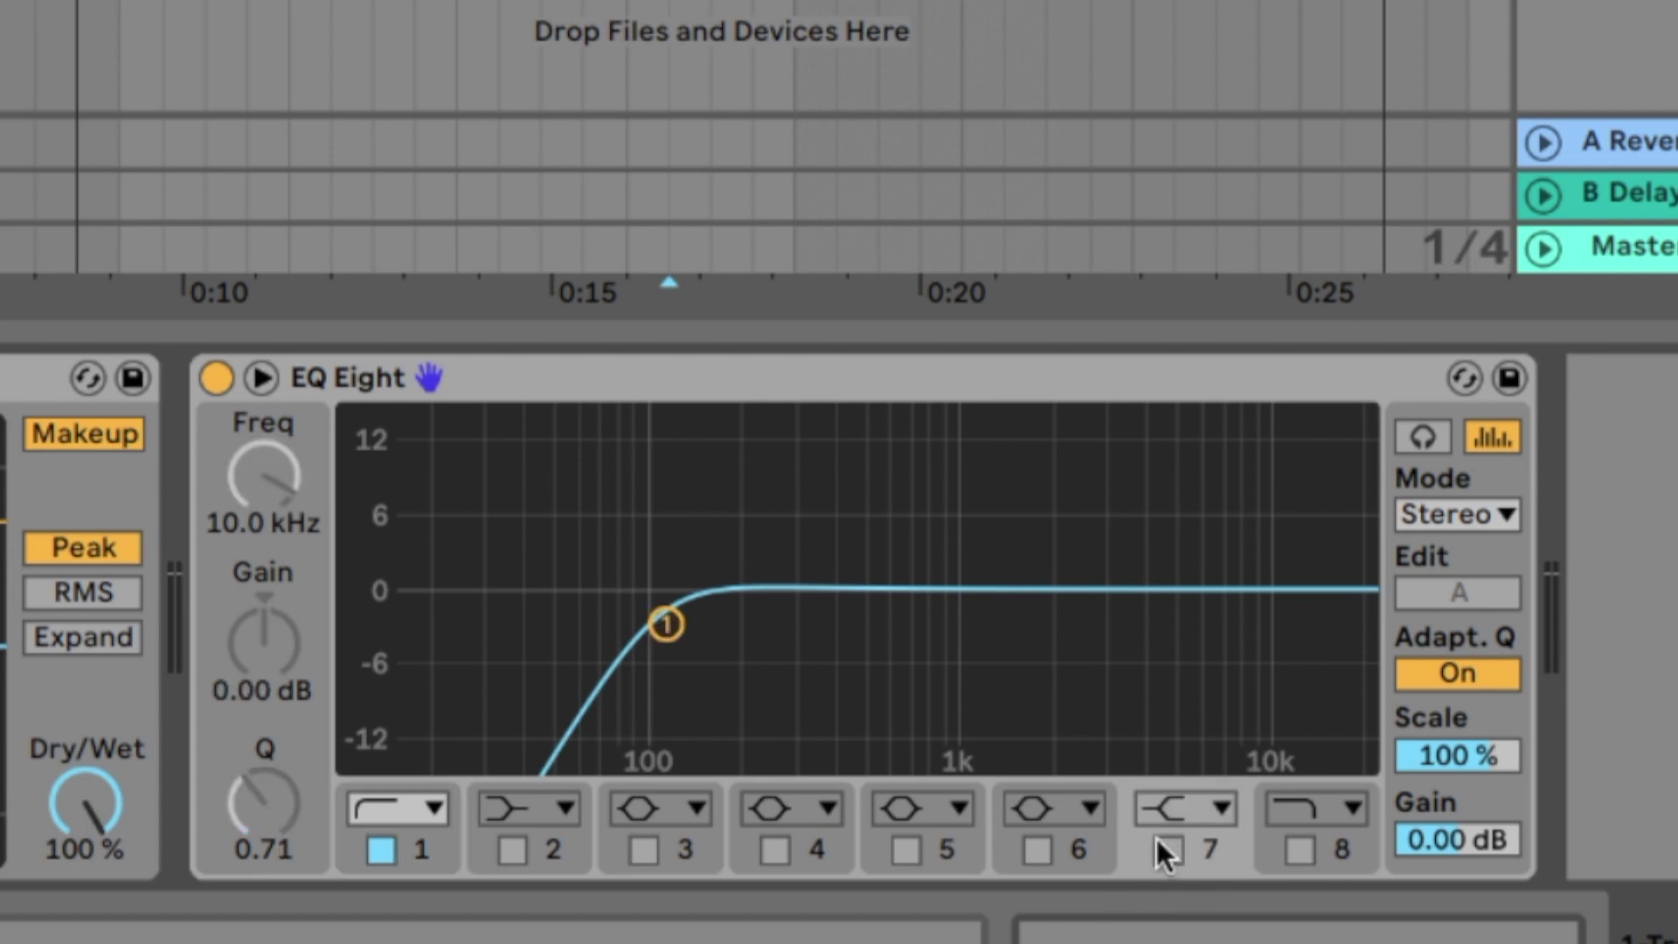
{"action": "left_click", "coordinate": [1195, 806]}
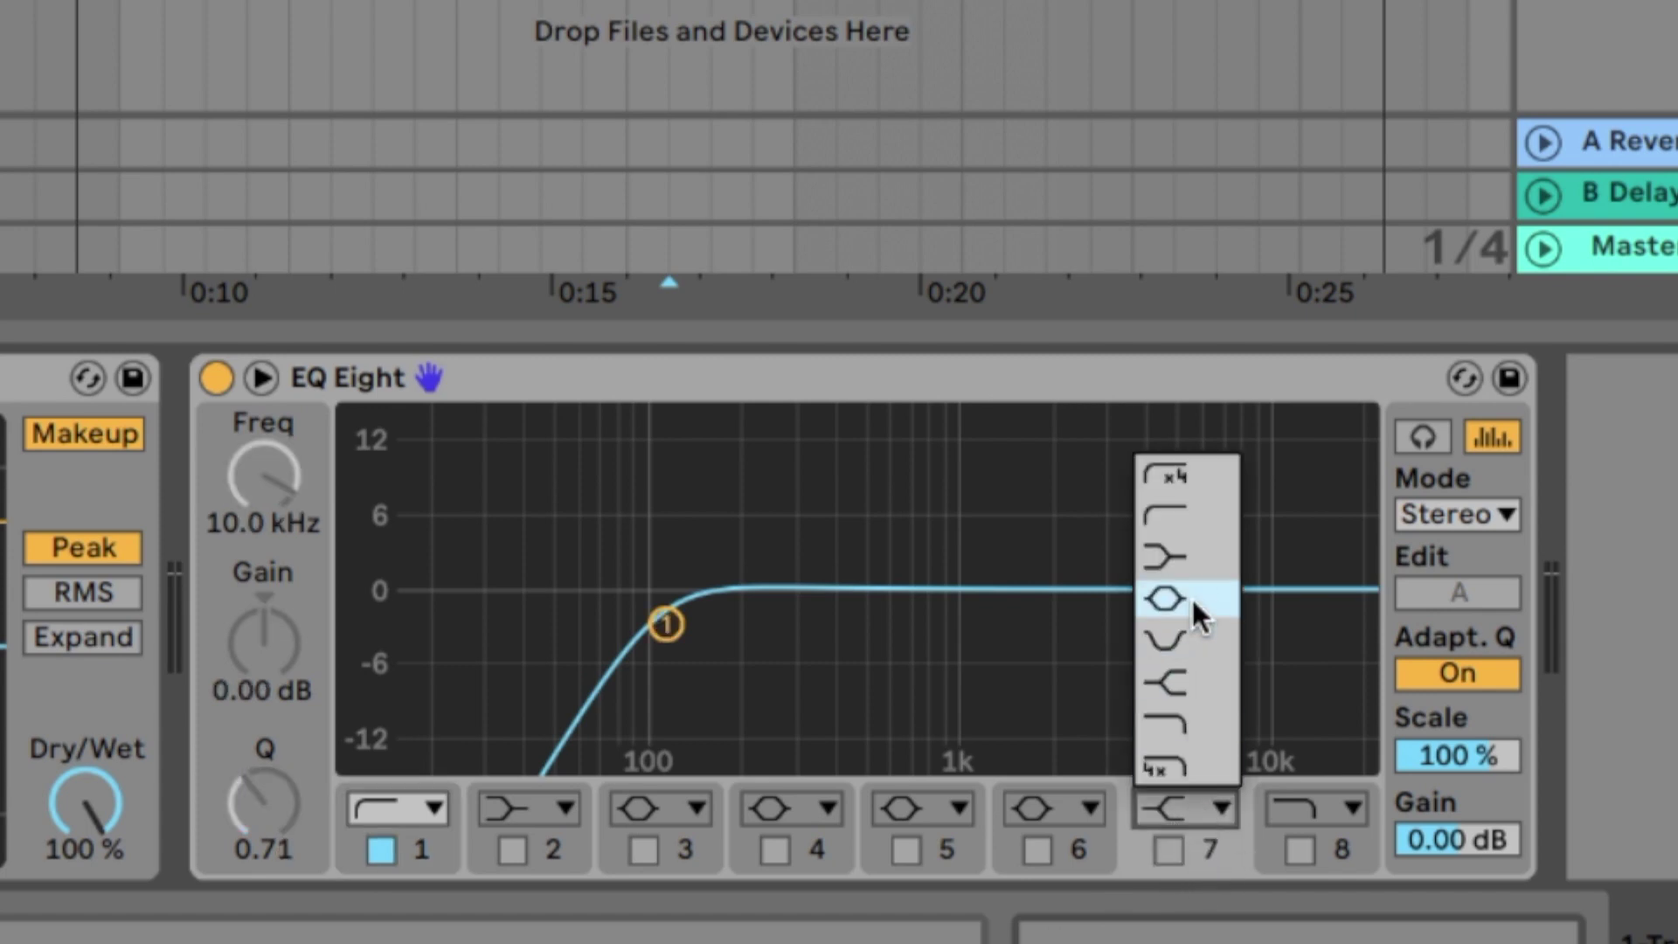
{"action": "left_click", "coordinate": [1193, 683]}
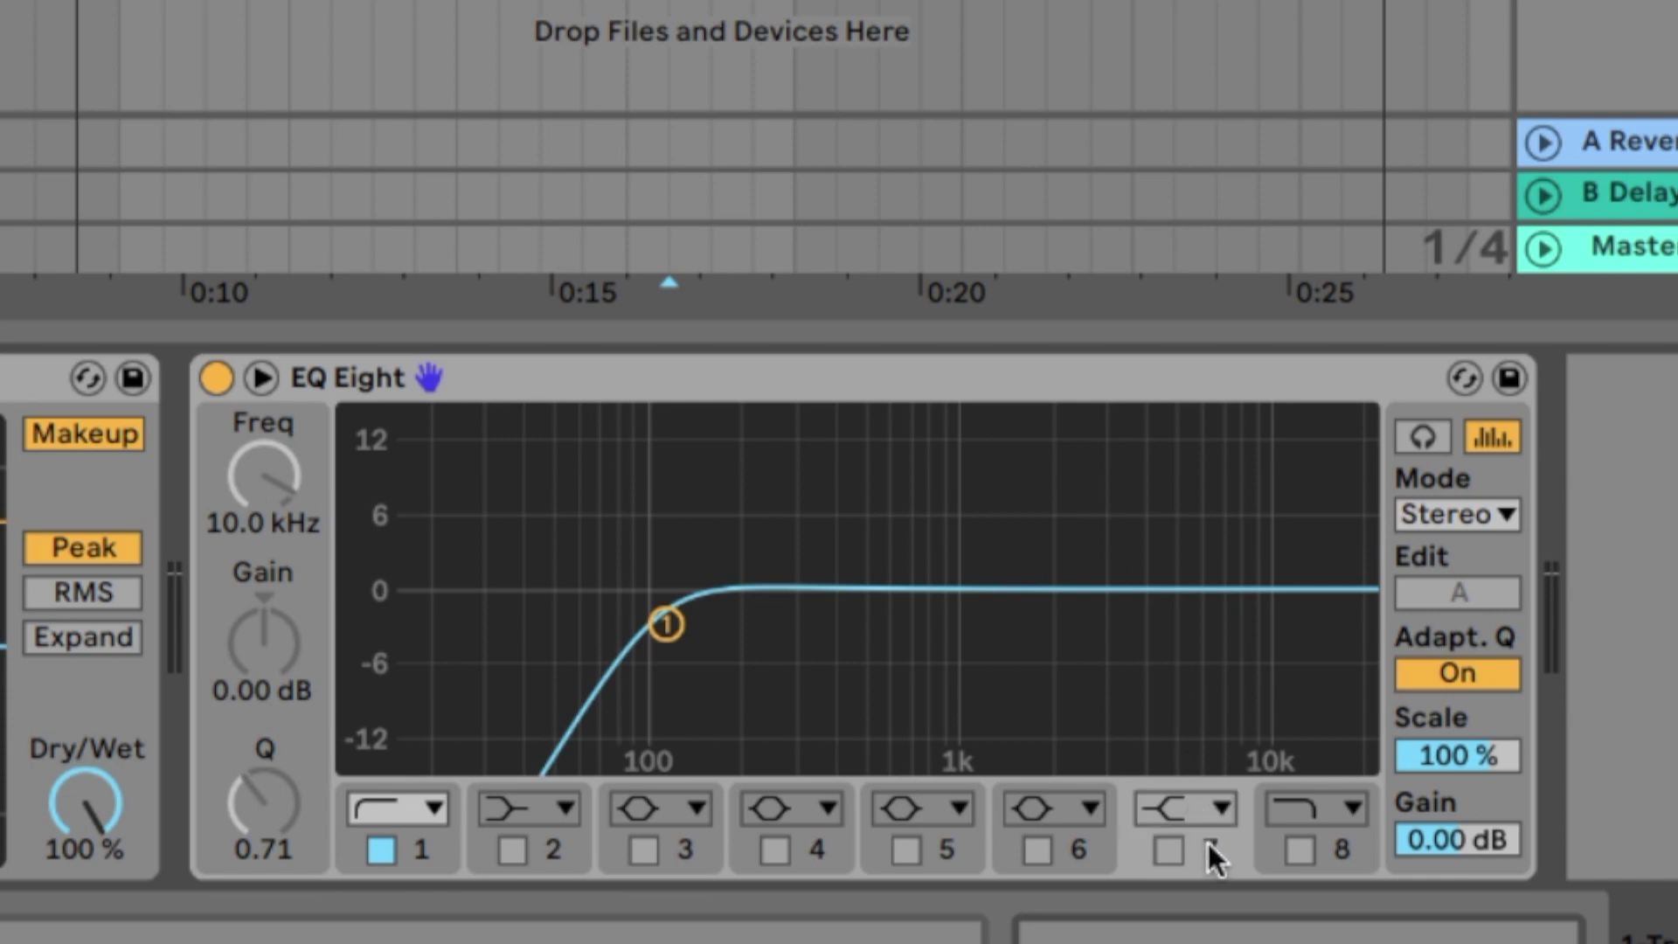
{"action": "left_click", "coordinate": [1165, 849]}
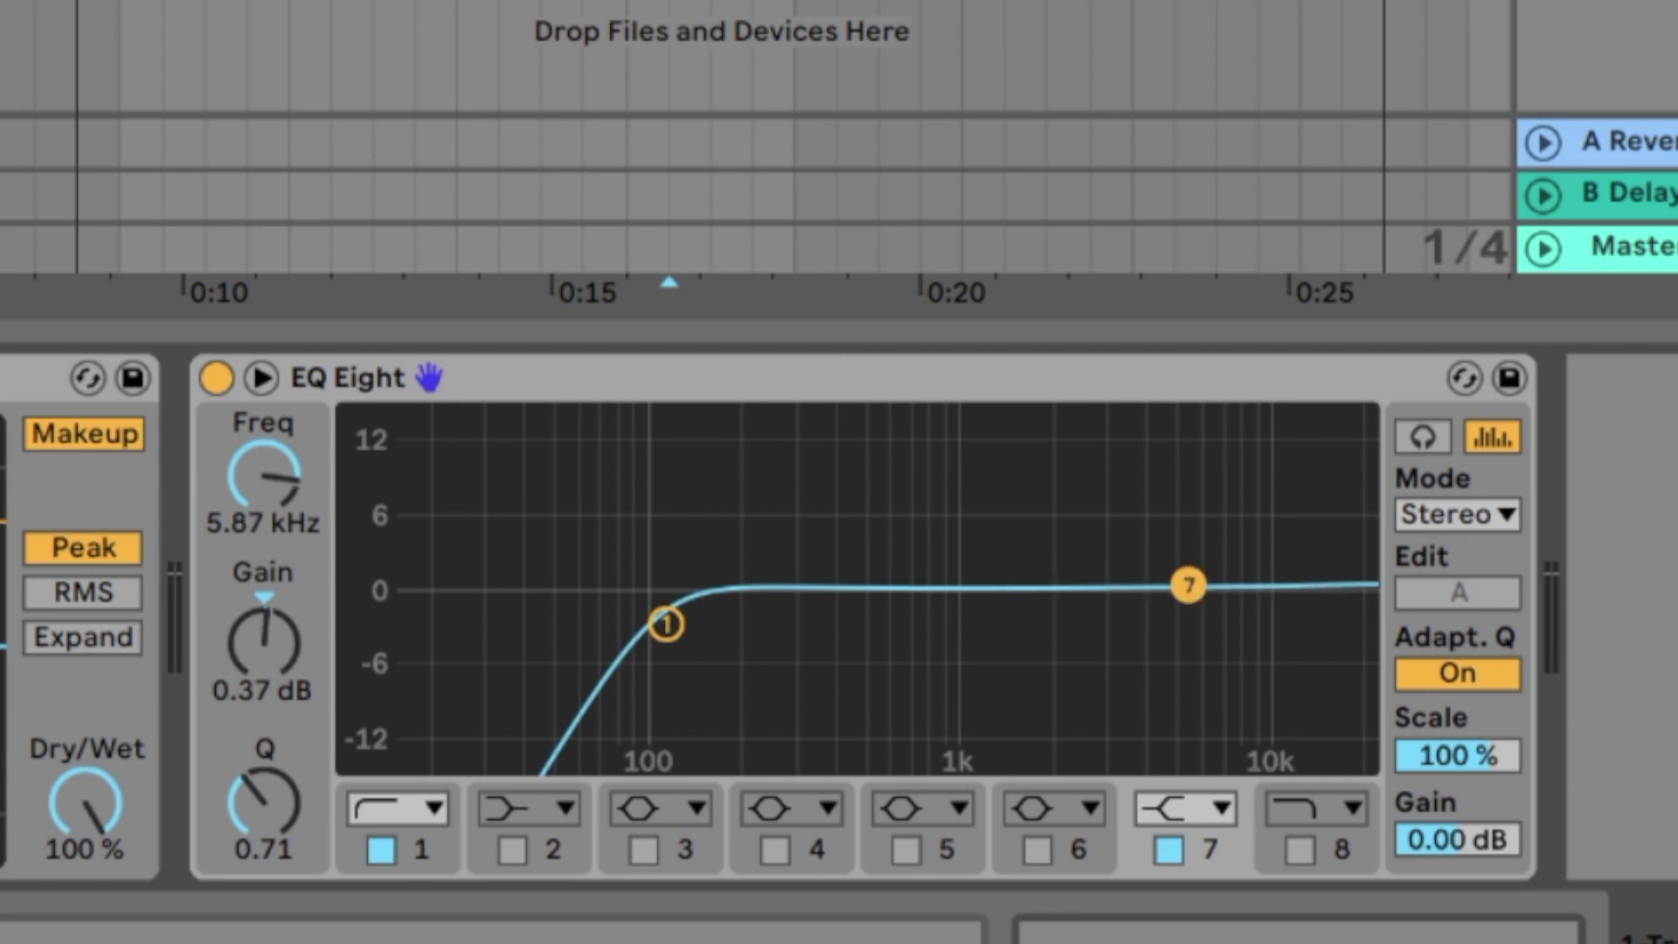
{"action": "key", "text": "space"}
{"action": "left_click_drag", "start_coordinate": [1208, 596], "coordinate": [1210, 534]}
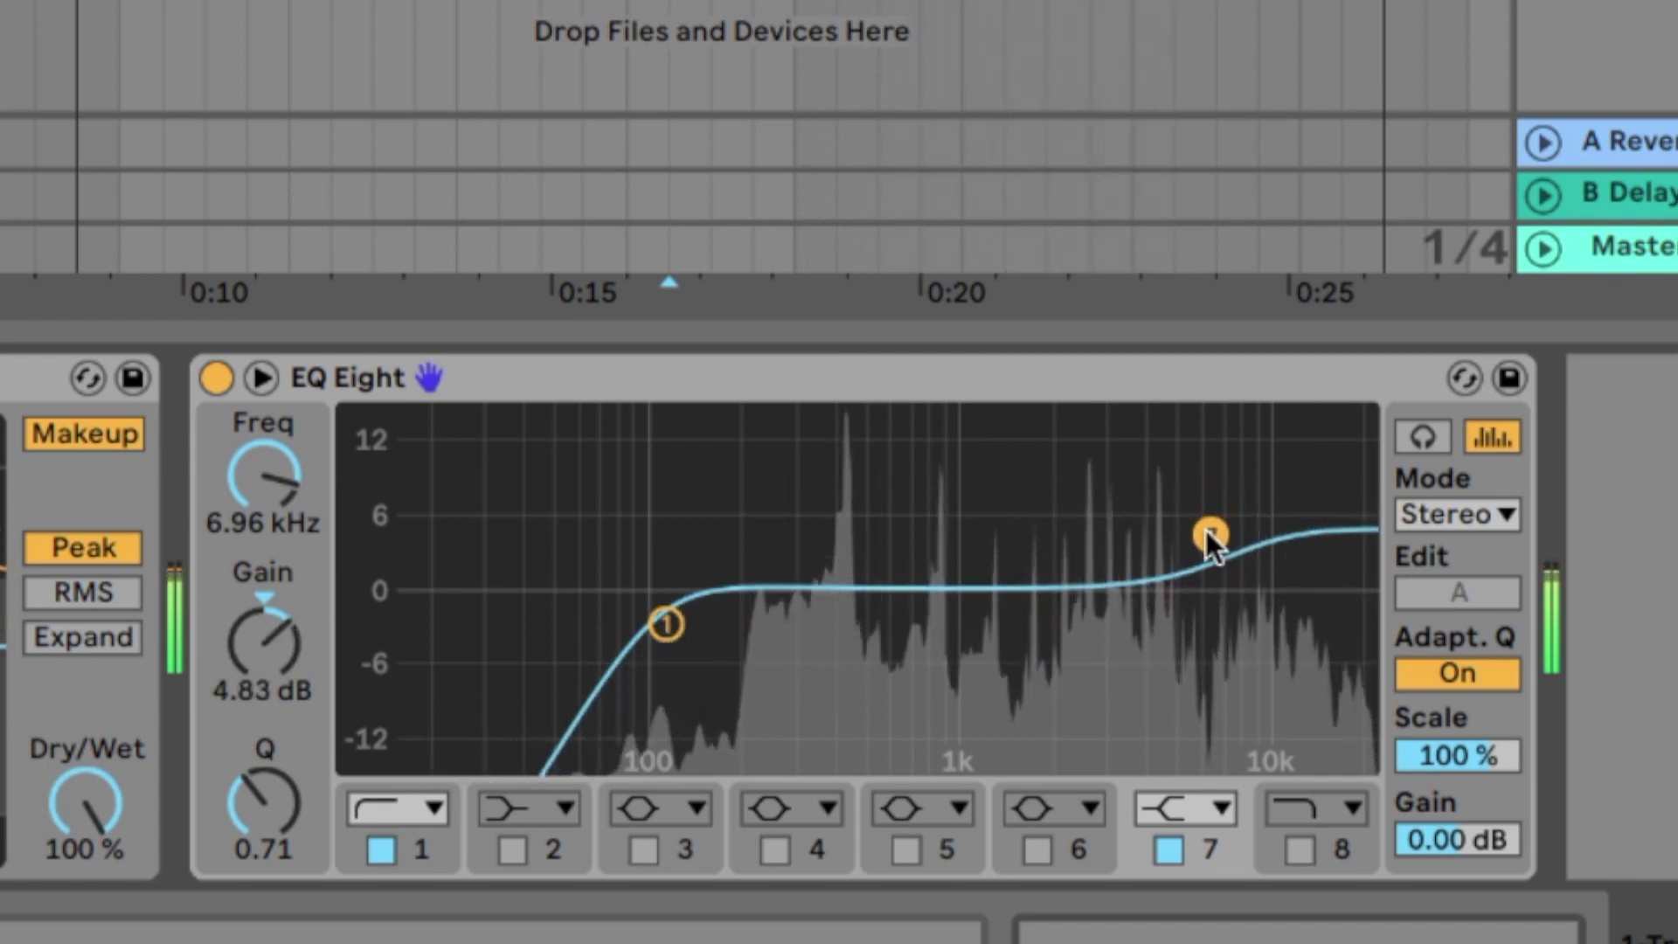
{"action": "key", "text": "space"}
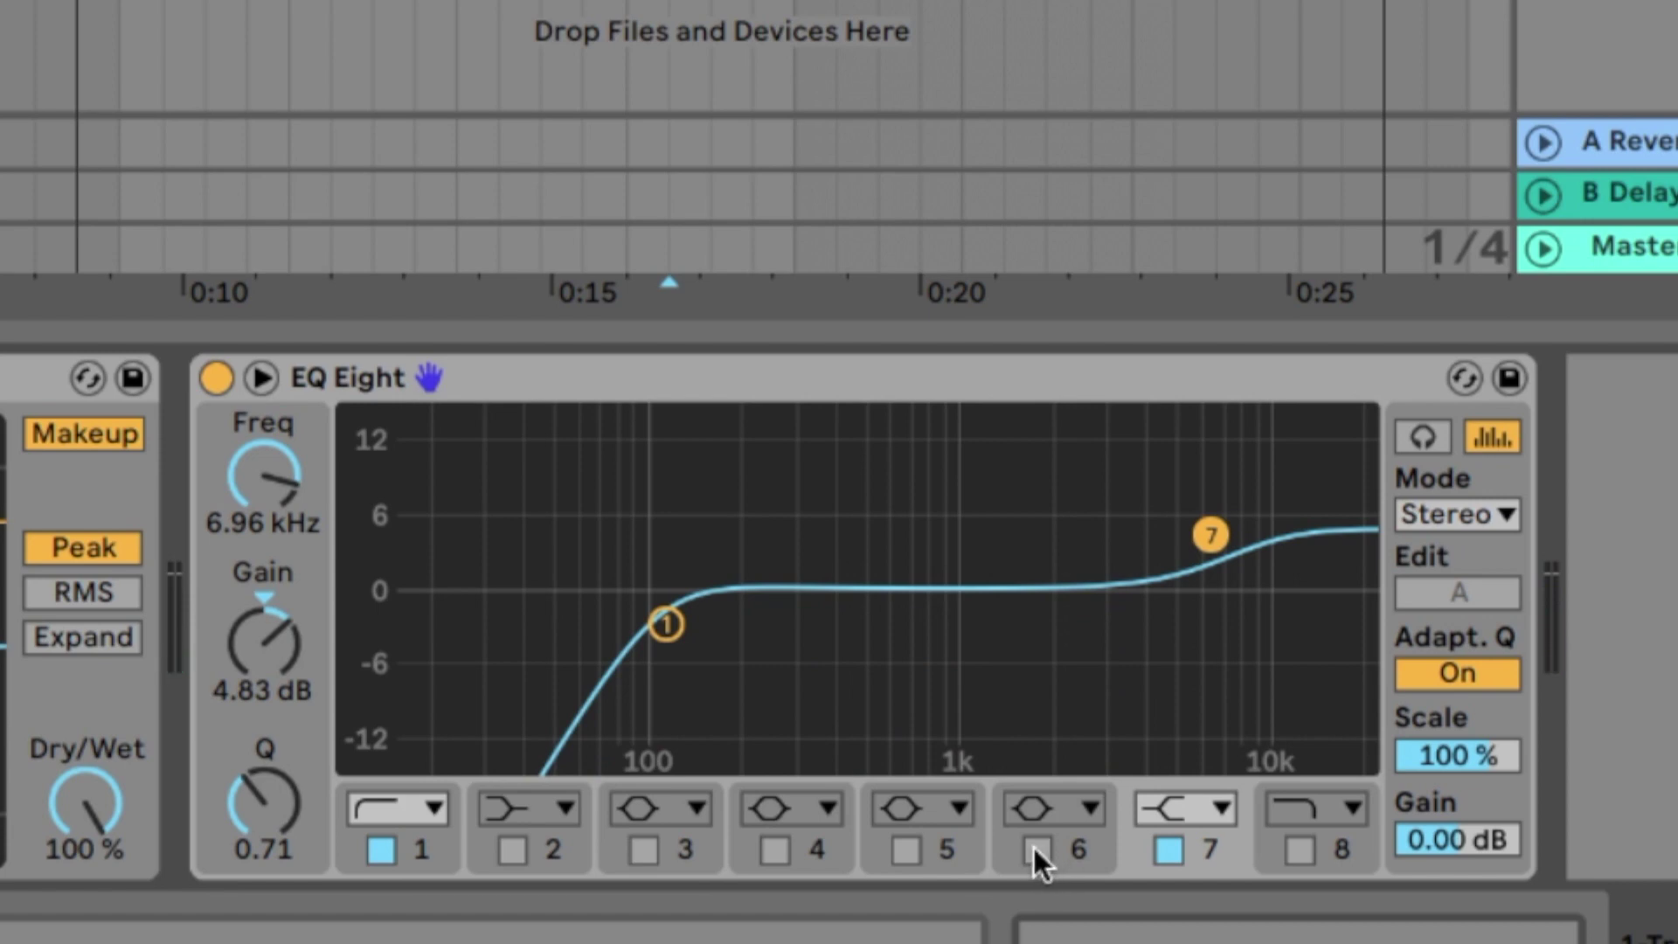
Switch on band 5 as a bell boosting 4.05 dB at 5.08 kHz.
{"action": "left_click", "coordinate": [905, 849]}
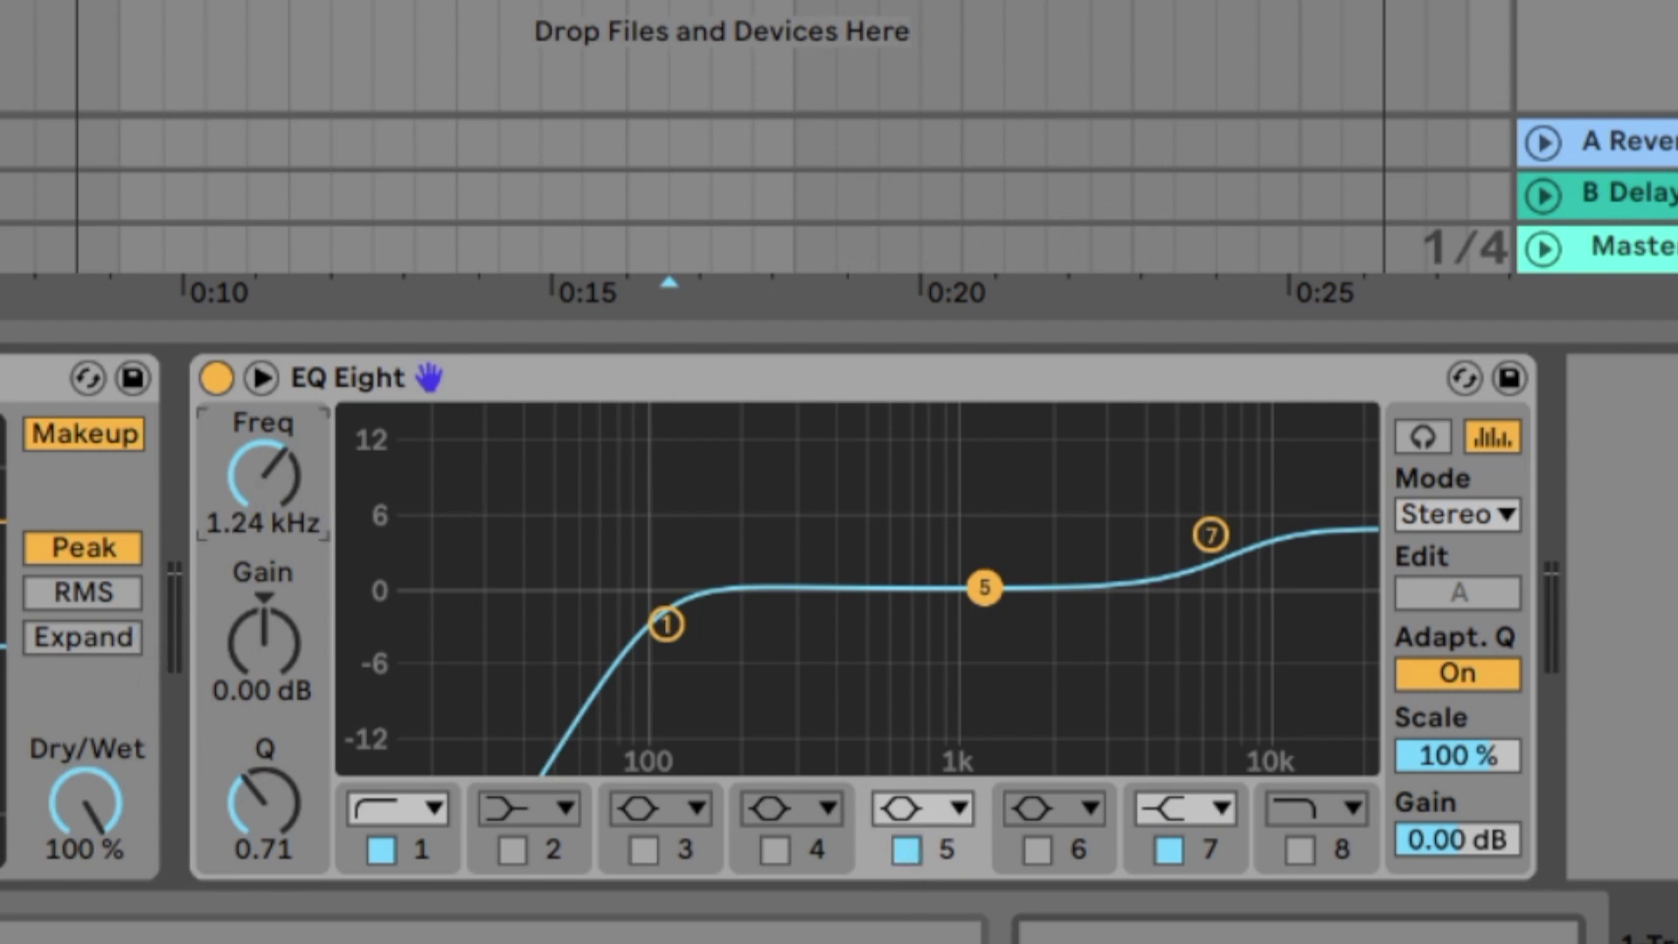
{"action": "mouse_move", "coordinate": [263, 477]}
{"action": "left_mouse_down"}
{"action": "mouse_move", "coordinate": [263, 441]}
{"action": "mouse_move", "coordinate": [270, 485]}
{"action": "left_mouse_up"}
{"action": "key", "text": "space"}
{"action": "mouse_move", "coordinate": [265, 673]}
{"action": "left_mouse_down"}
{"action": "mouse_move", "coordinate": [264, 641]}
{"action": "mouse_move", "coordinate": [264, 659]}
{"action": "left_mouse_up"}
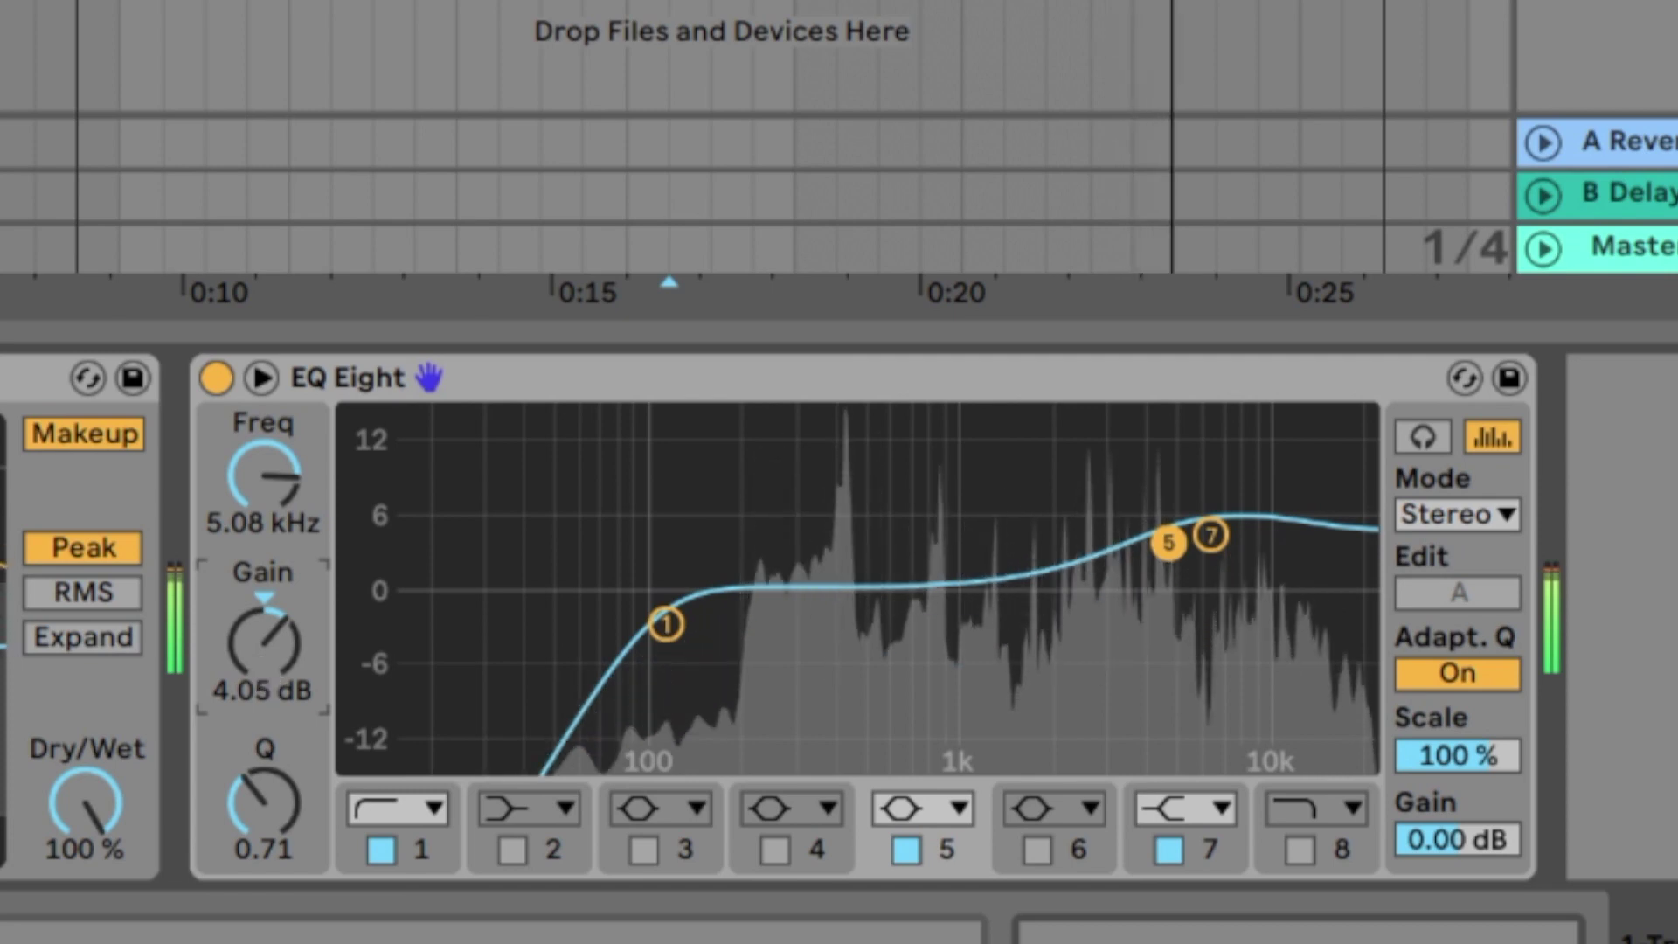
Dip band 4 by 1.61 dB at 625 Hz and ease band 7's shelf down to +3.60 dB.
{"action": "left_click", "coordinate": [775, 849]}
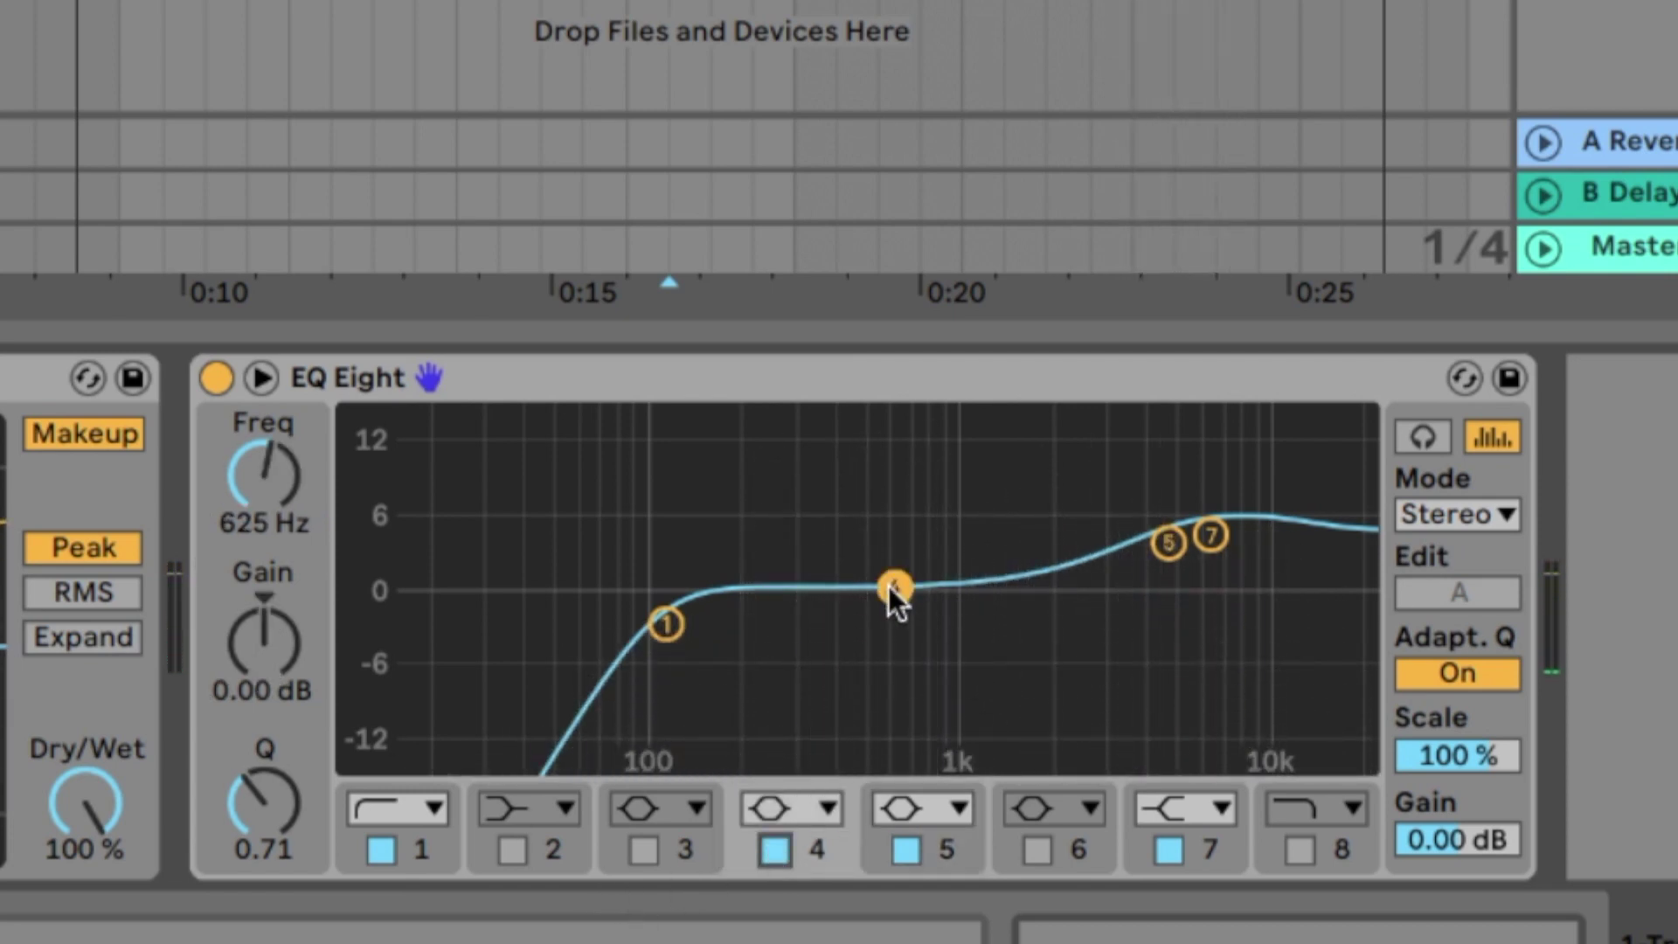
{"action": "left_click_drag", "start_coordinate": [888, 585], "coordinate": [886, 620]}
{"action": "key", "text": "space"}
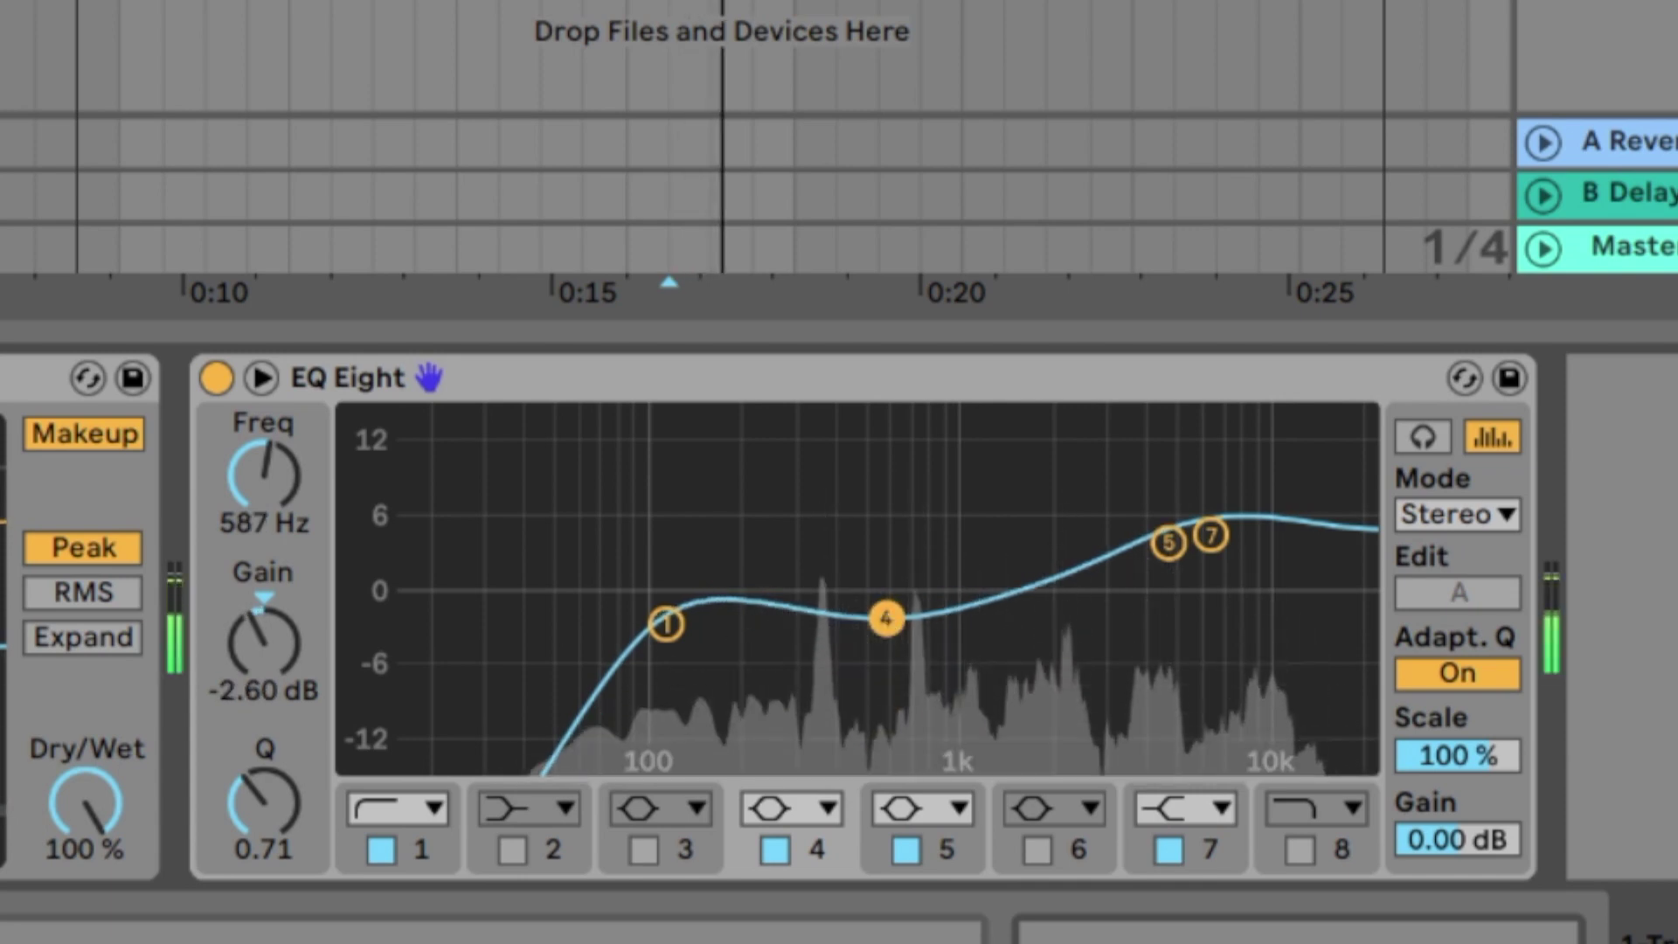
{"action": "mouse_move", "coordinate": [883, 611]}
{"action": "left_mouse_down"}
{"action": "mouse_move", "coordinate": [885, 751]}
{"action": "mouse_move", "coordinate": [896, 605]}
{"action": "left_mouse_up"}
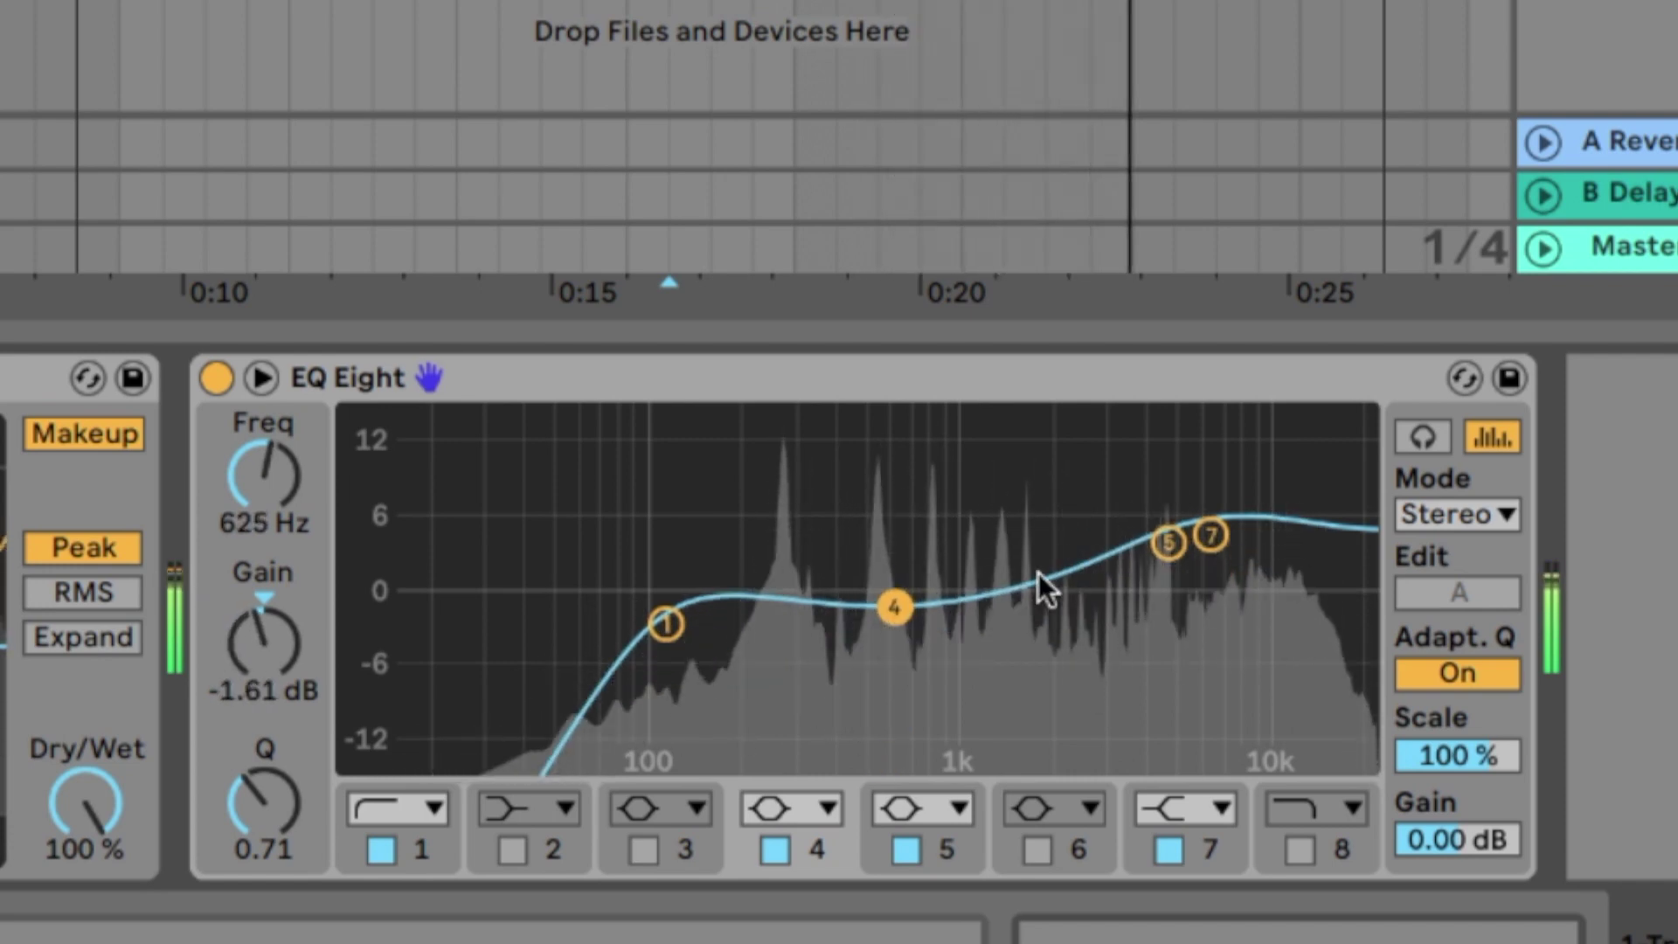
{"action": "left_click", "coordinate": [1211, 536]}
{"action": "left_click_drag", "start_coordinate": [1213, 534], "coordinate": [1213, 547]}
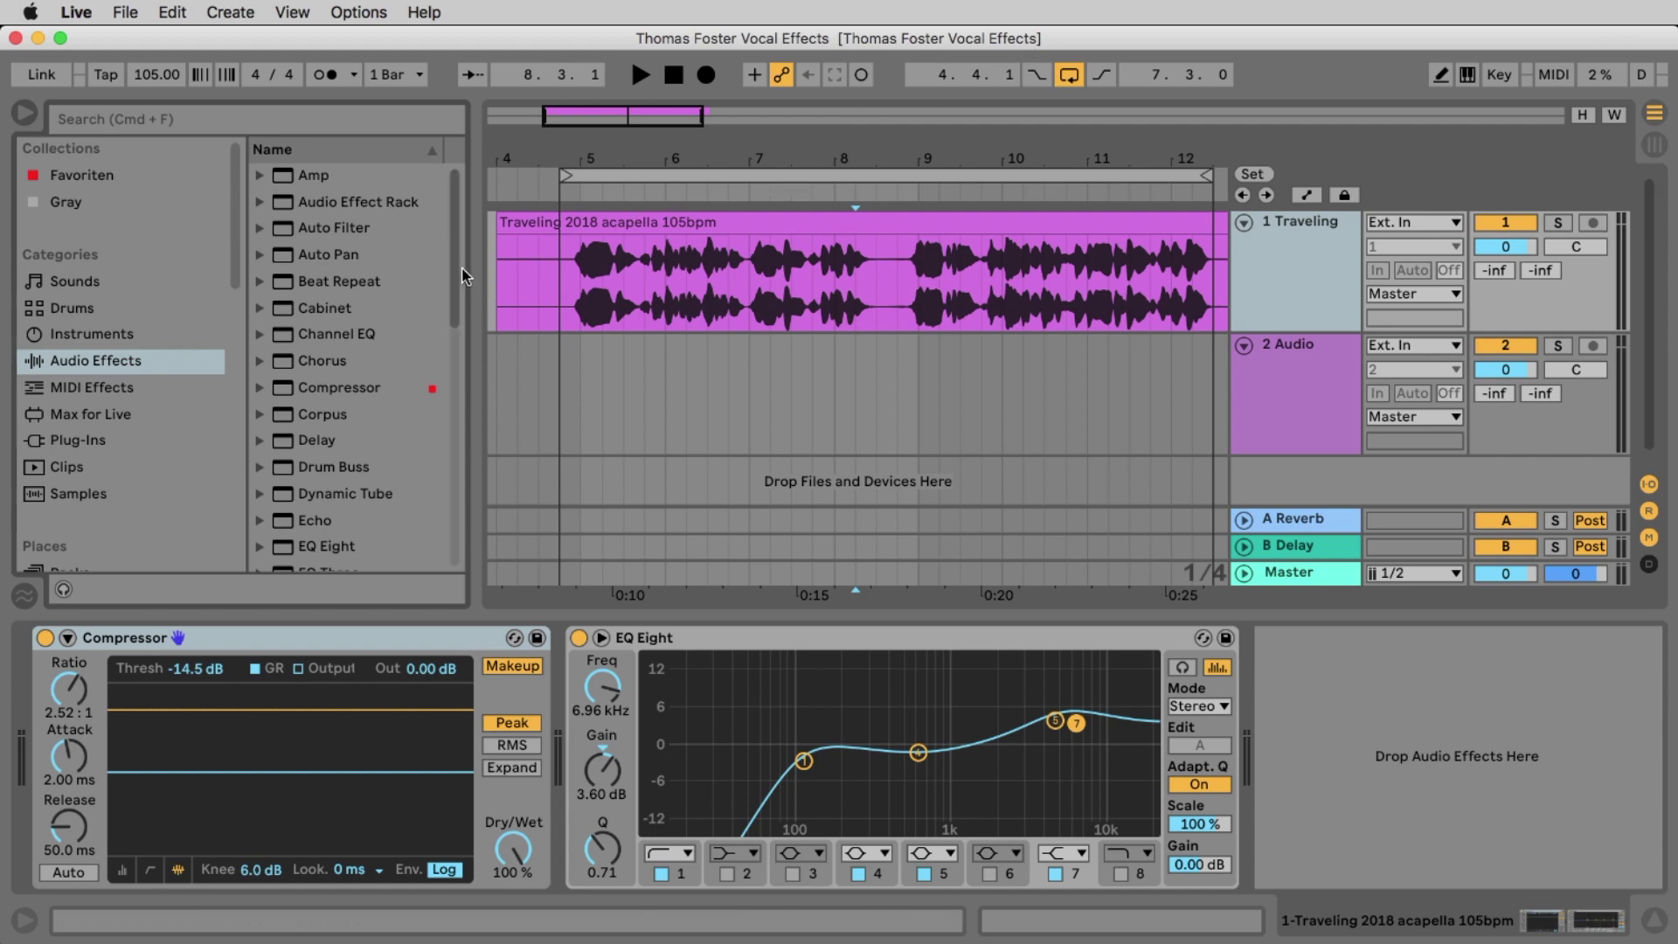
Add a Delay device from Audio Effects after EQ Eight and bring it fully into view.
{"action": "left_click_drag", "start_coordinate": [453, 244], "coordinate": [461, 207]}
{"action": "left_click", "coordinate": [332, 439]}
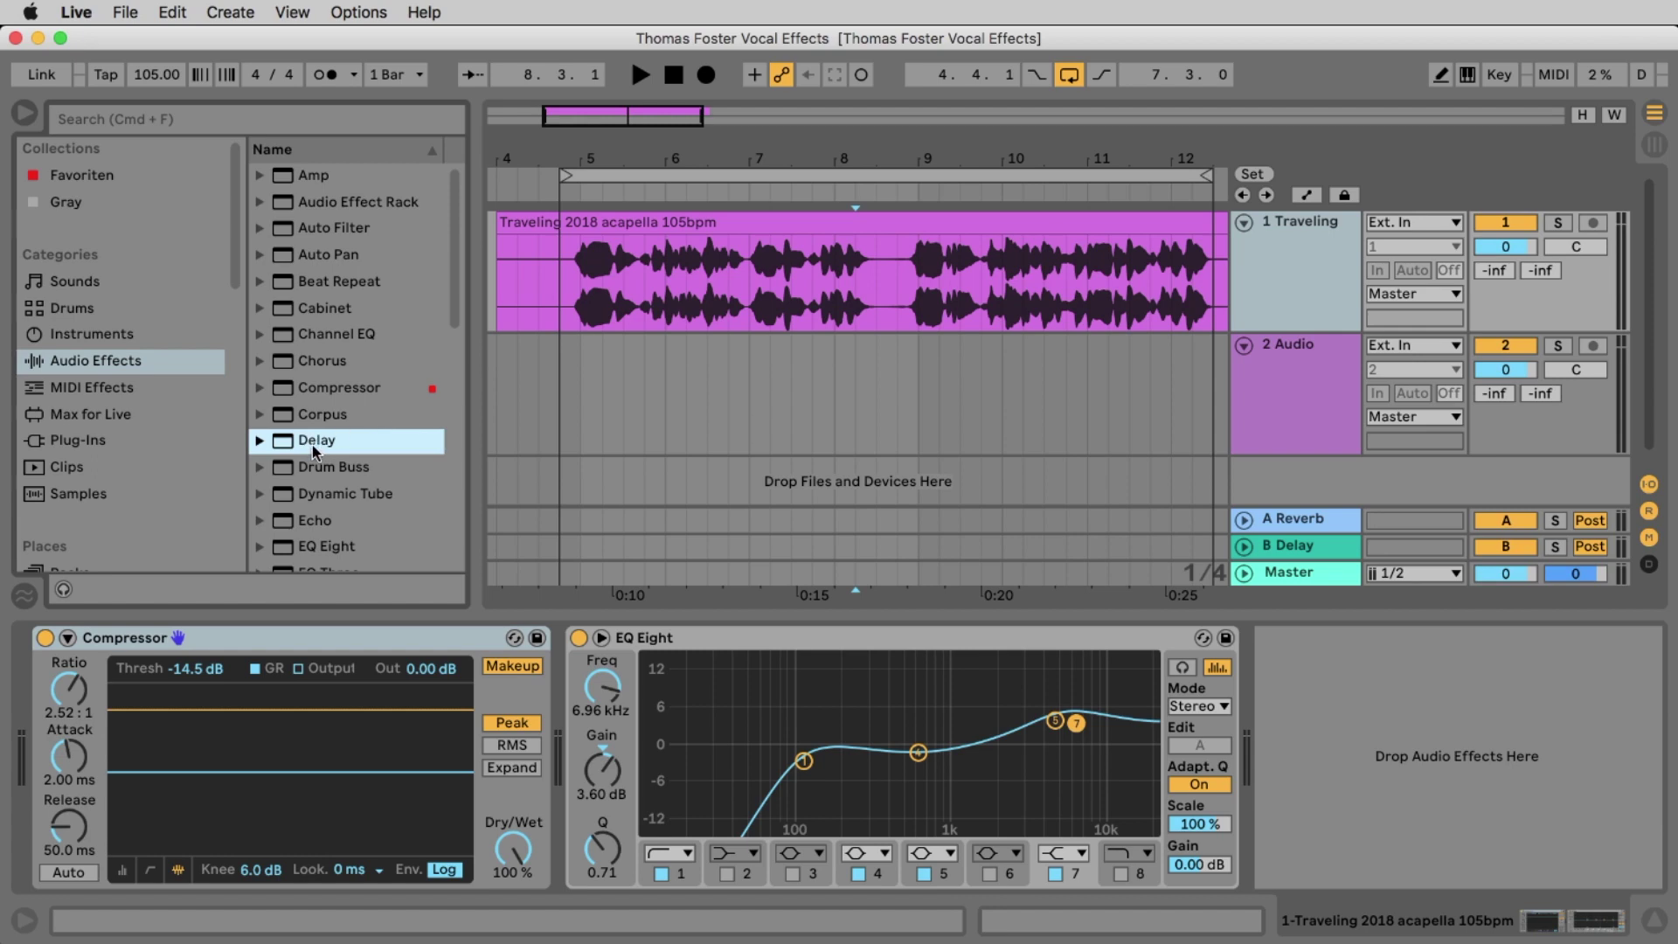
{"action": "mouse_move", "coordinate": [434, 479]}
{"action": "left_mouse_down"}
{"action": "mouse_move", "coordinate": [1302, 271]}
{"action": "mouse_move", "coordinate": [1337, 568]}
{"action": "mouse_move", "coordinate": [1337, 820]}
{"action": "left_mouse_up"}
{"action": "left_click", "coordinate": [1603, 928]}
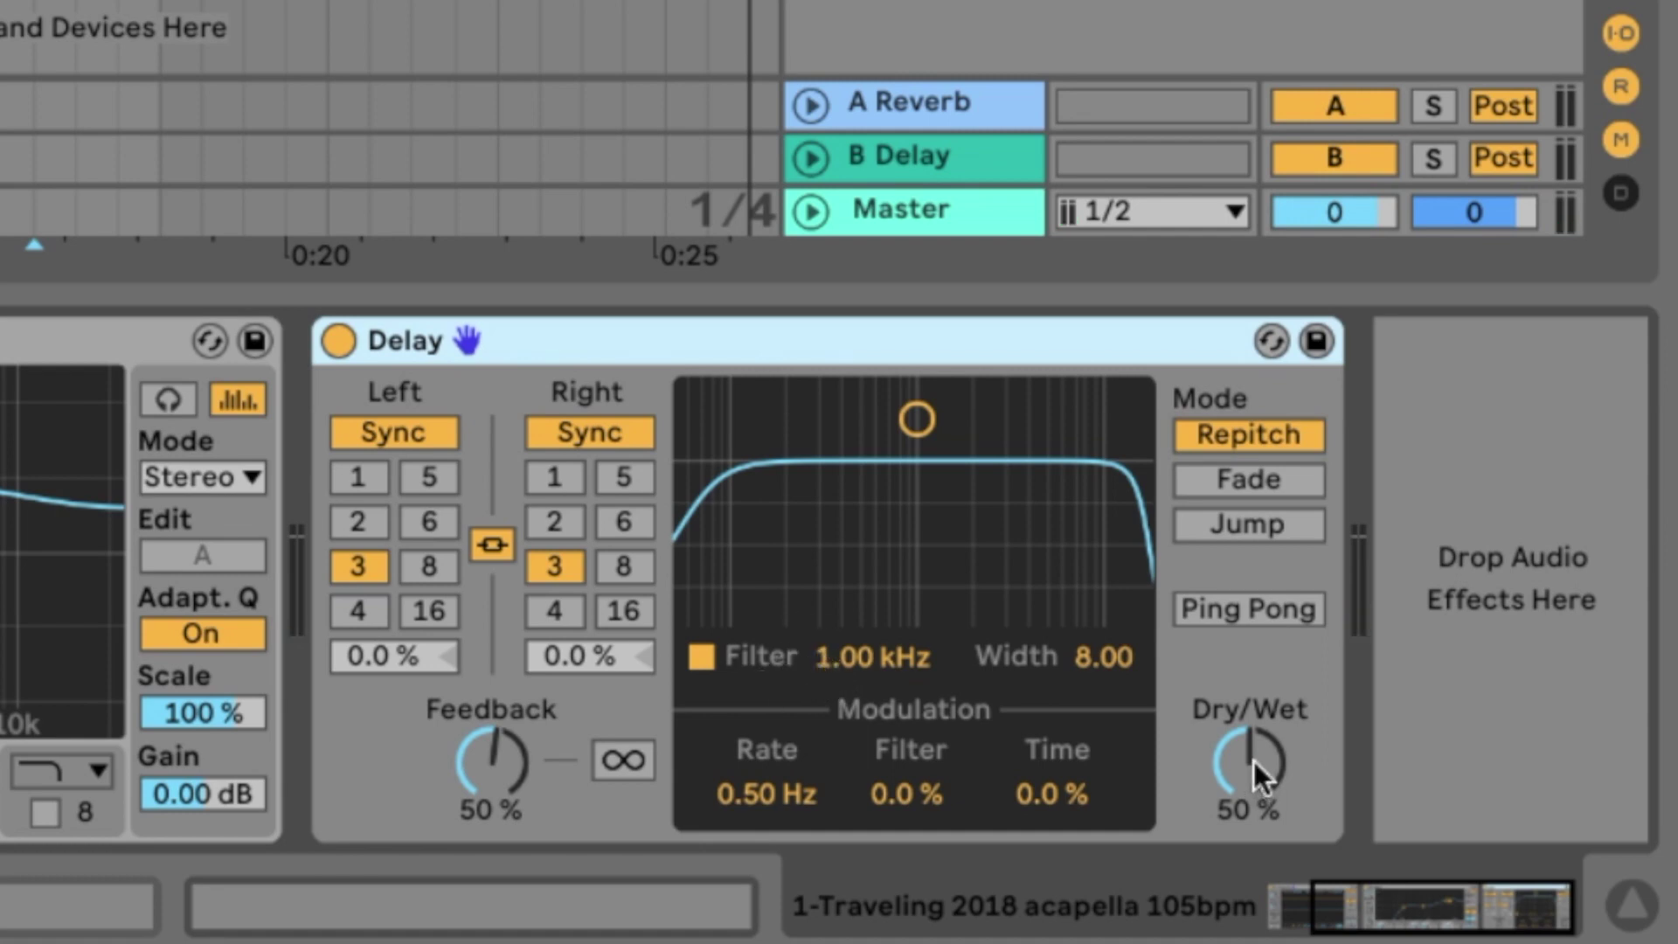
Audition the Delay fully dry and fully wet, then settle Dry/Wet at 32 %.
{"action": "left_click_drag", "start_coordinate": [1243, 752], "coordinate": [1242, 839]}
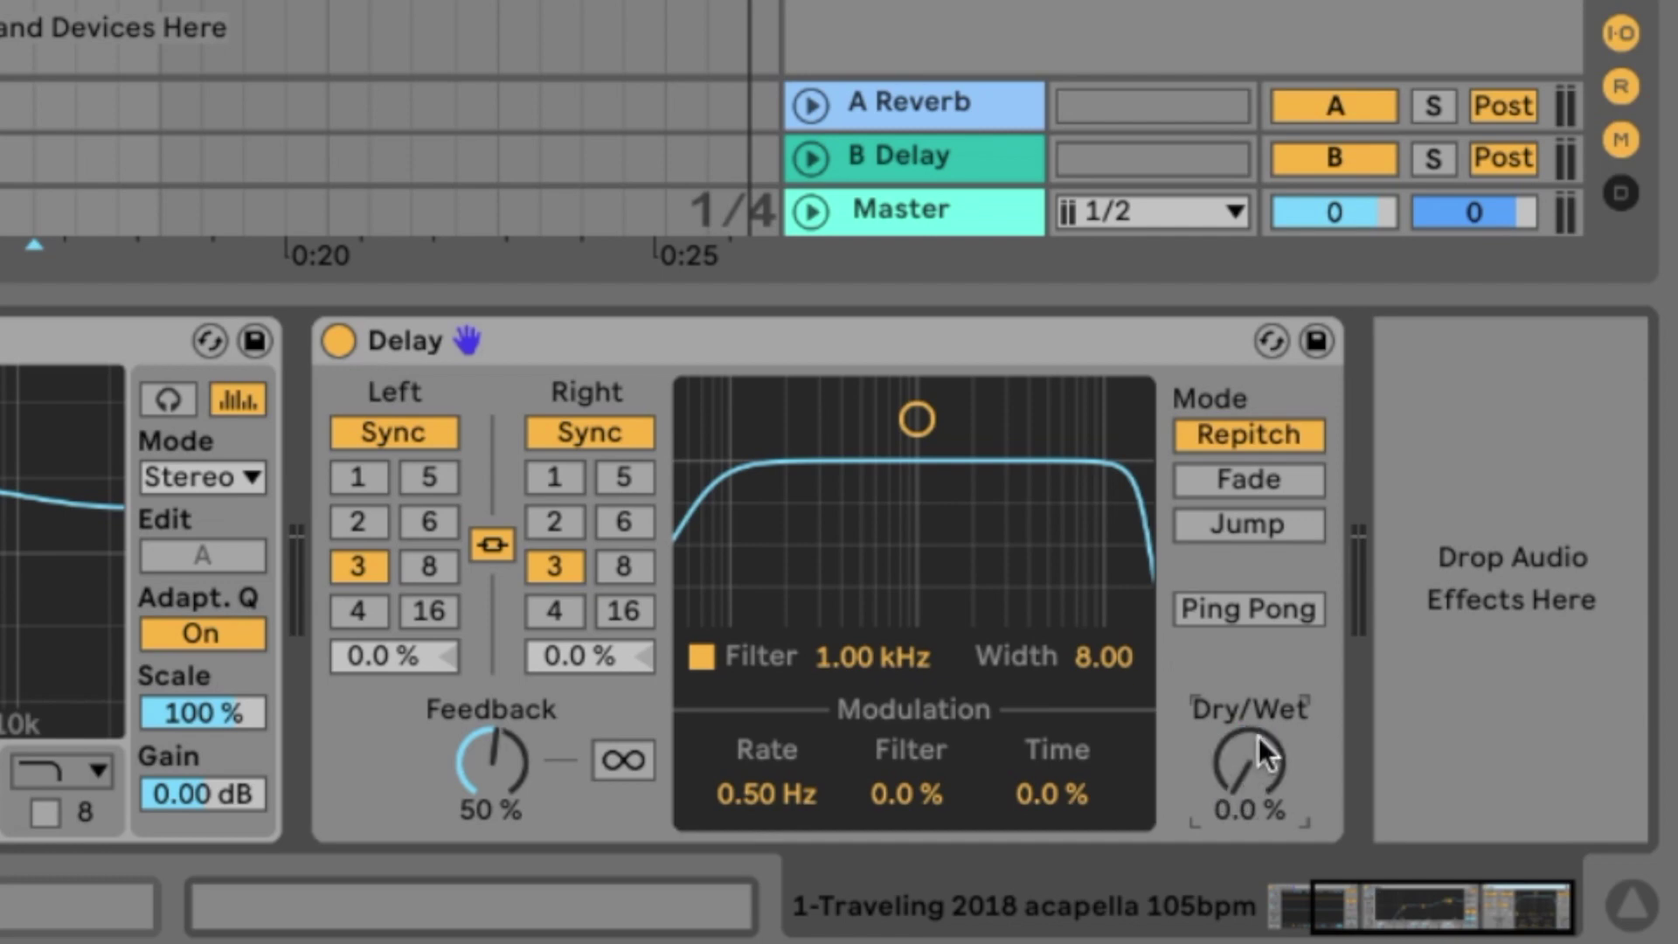
{"action": "key", "text": "space"}
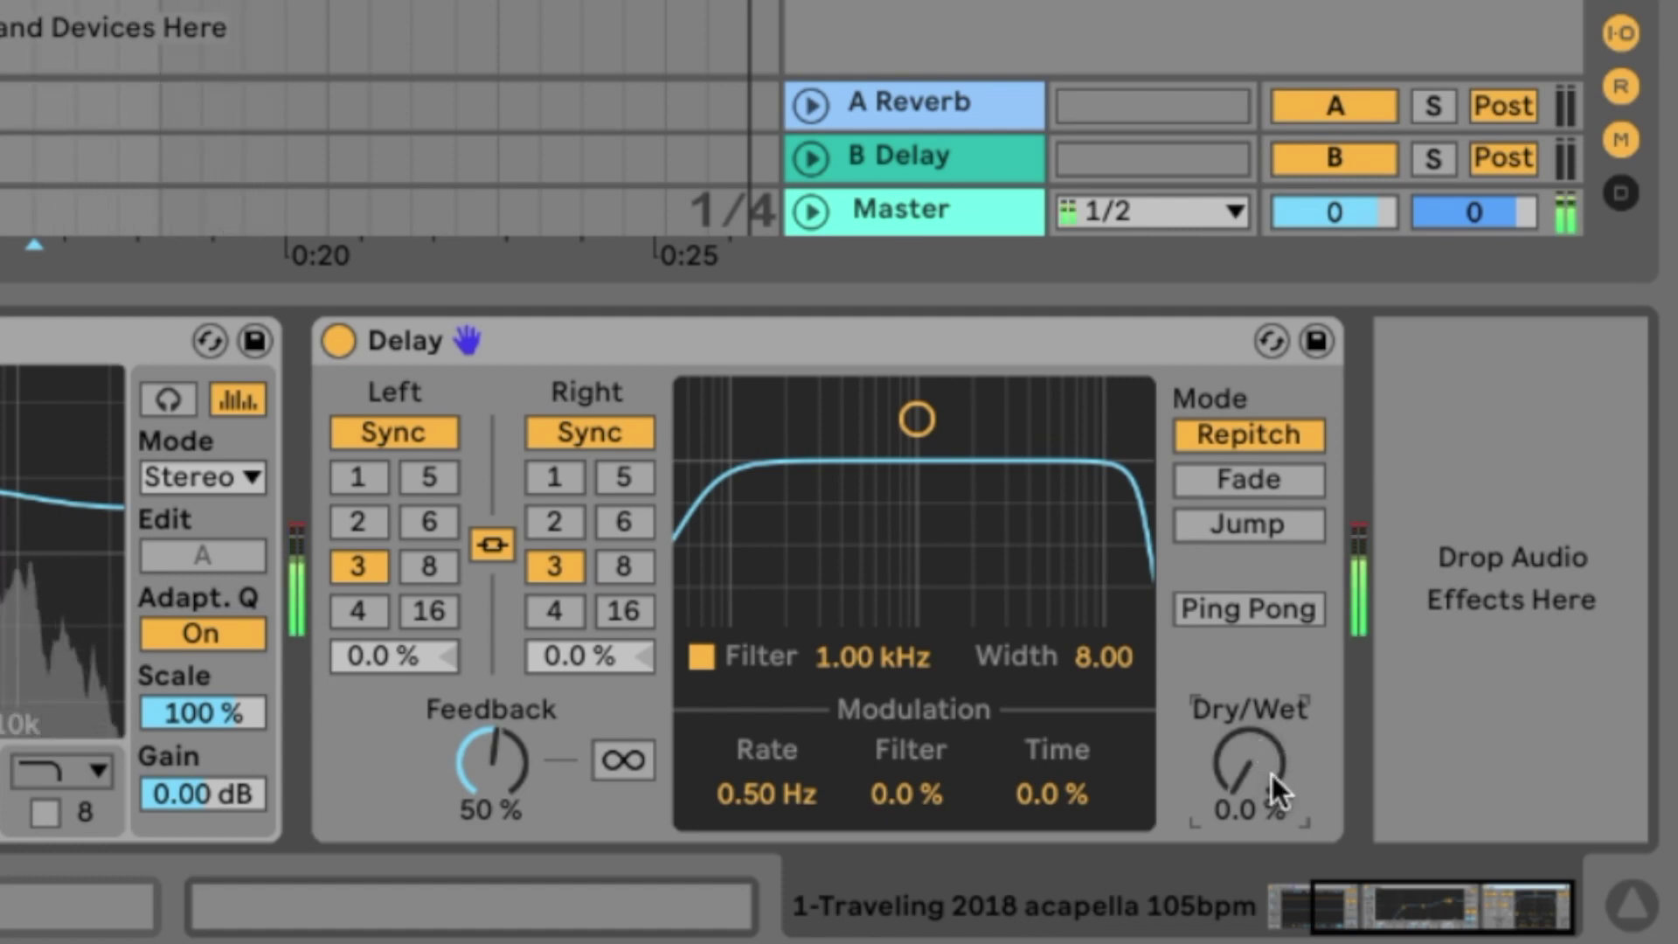
{"action": "left_click_drag", "start_coordinate": [1276, 778], "coordinate": [1271, 781]}
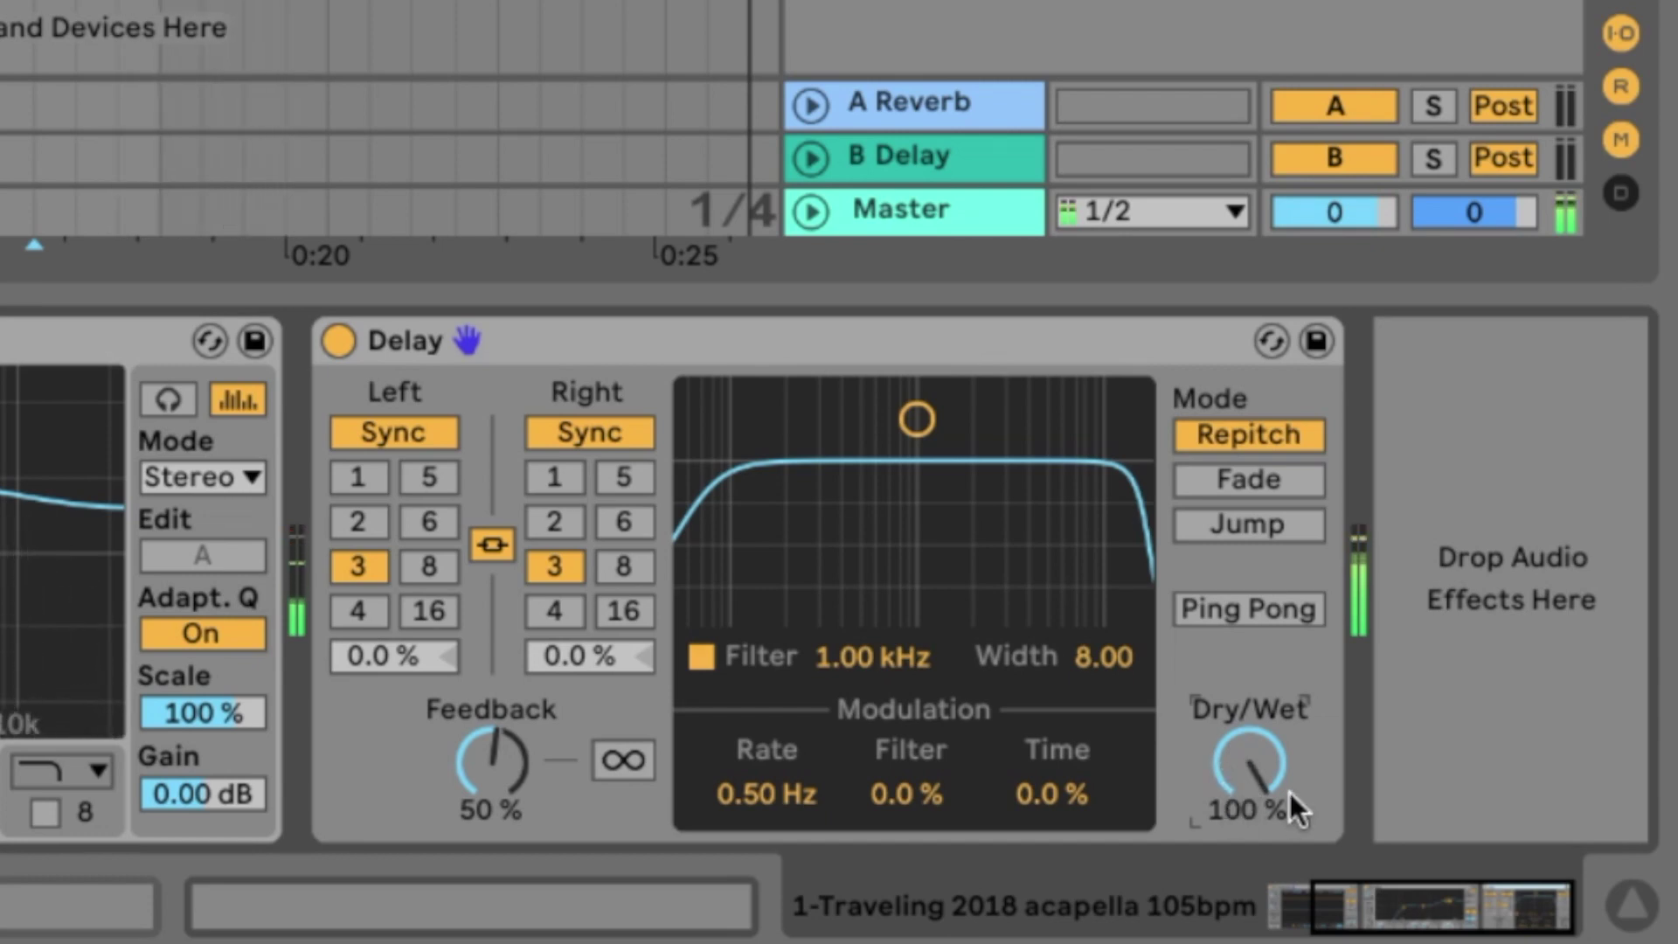
{"action": "left_click_drag", "start_coordinate": [1250, 772], "coordinate": [1256, 819]}
{"action": "right_click", "coordinate": [1246, 753]}
{"action": "left_click", "coordinate": [1256, 766]}
{"action": "key", "text": "space"}
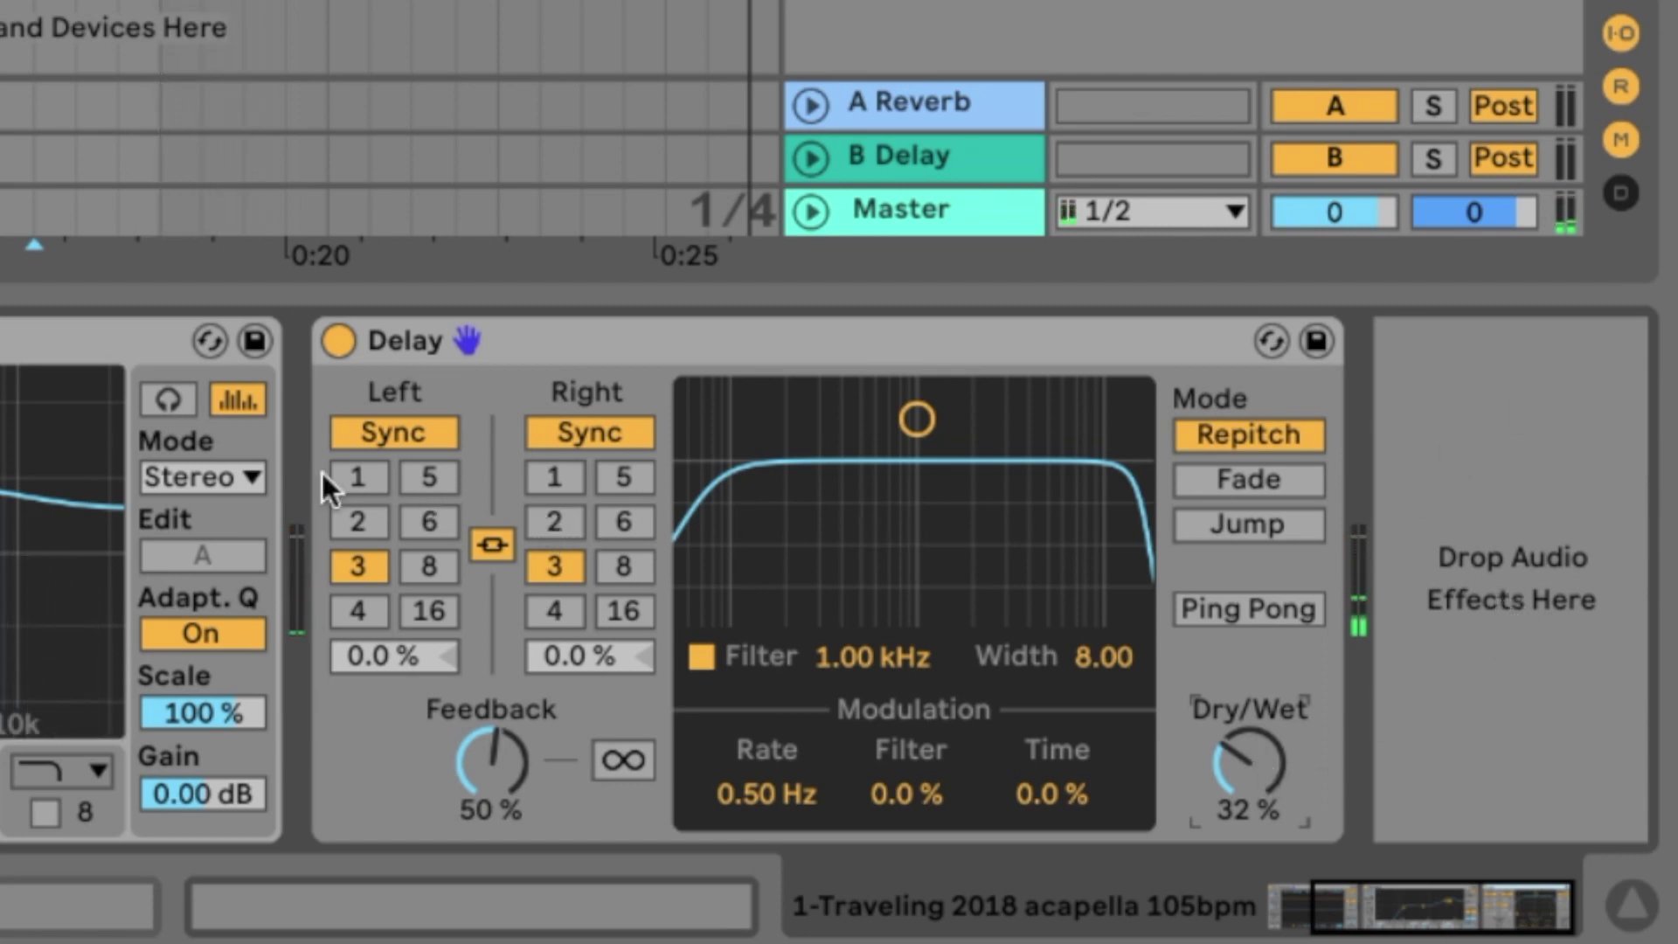
Try several synced delay times, toggling Link off and on, ending at 6.
{"action": "left_click", "coordinate": [368, 476]}
{"action": "left_click", "coordinate": [431, 479]}
{"action": "left_click", "coordinate": [428, 520]}
{"action": "left_click", "coordinate": [360, 566]}
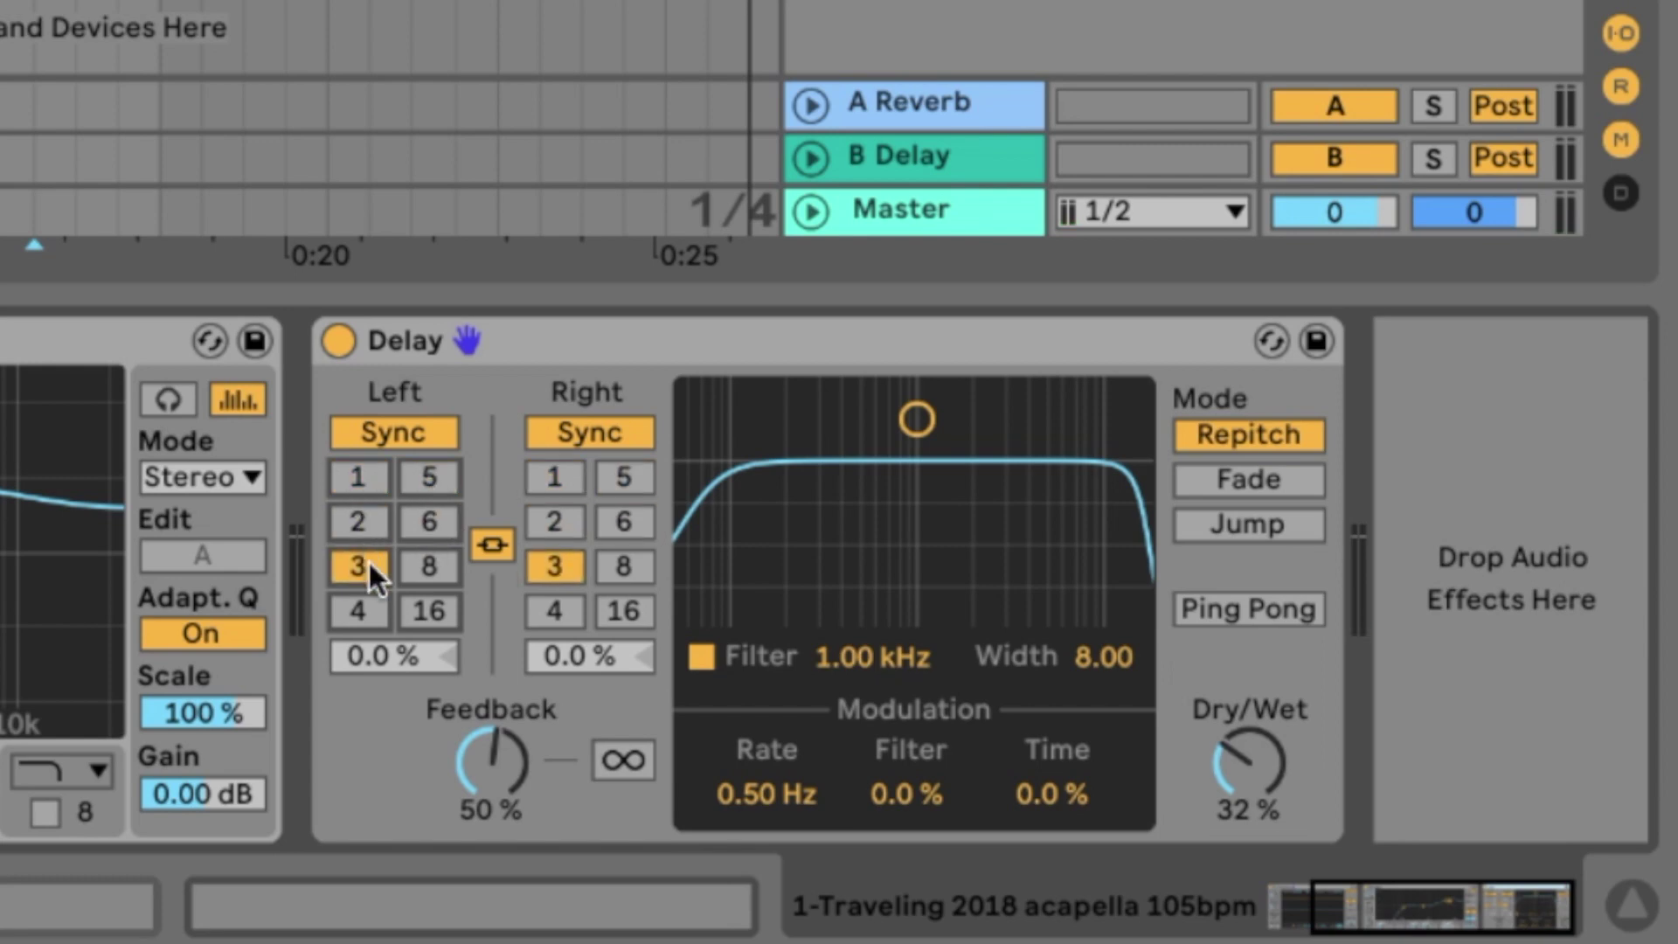
{"action": "left_click", "coordinate": [427, 568]}
{"action": "left_click", "coordinate": [492, 545]}
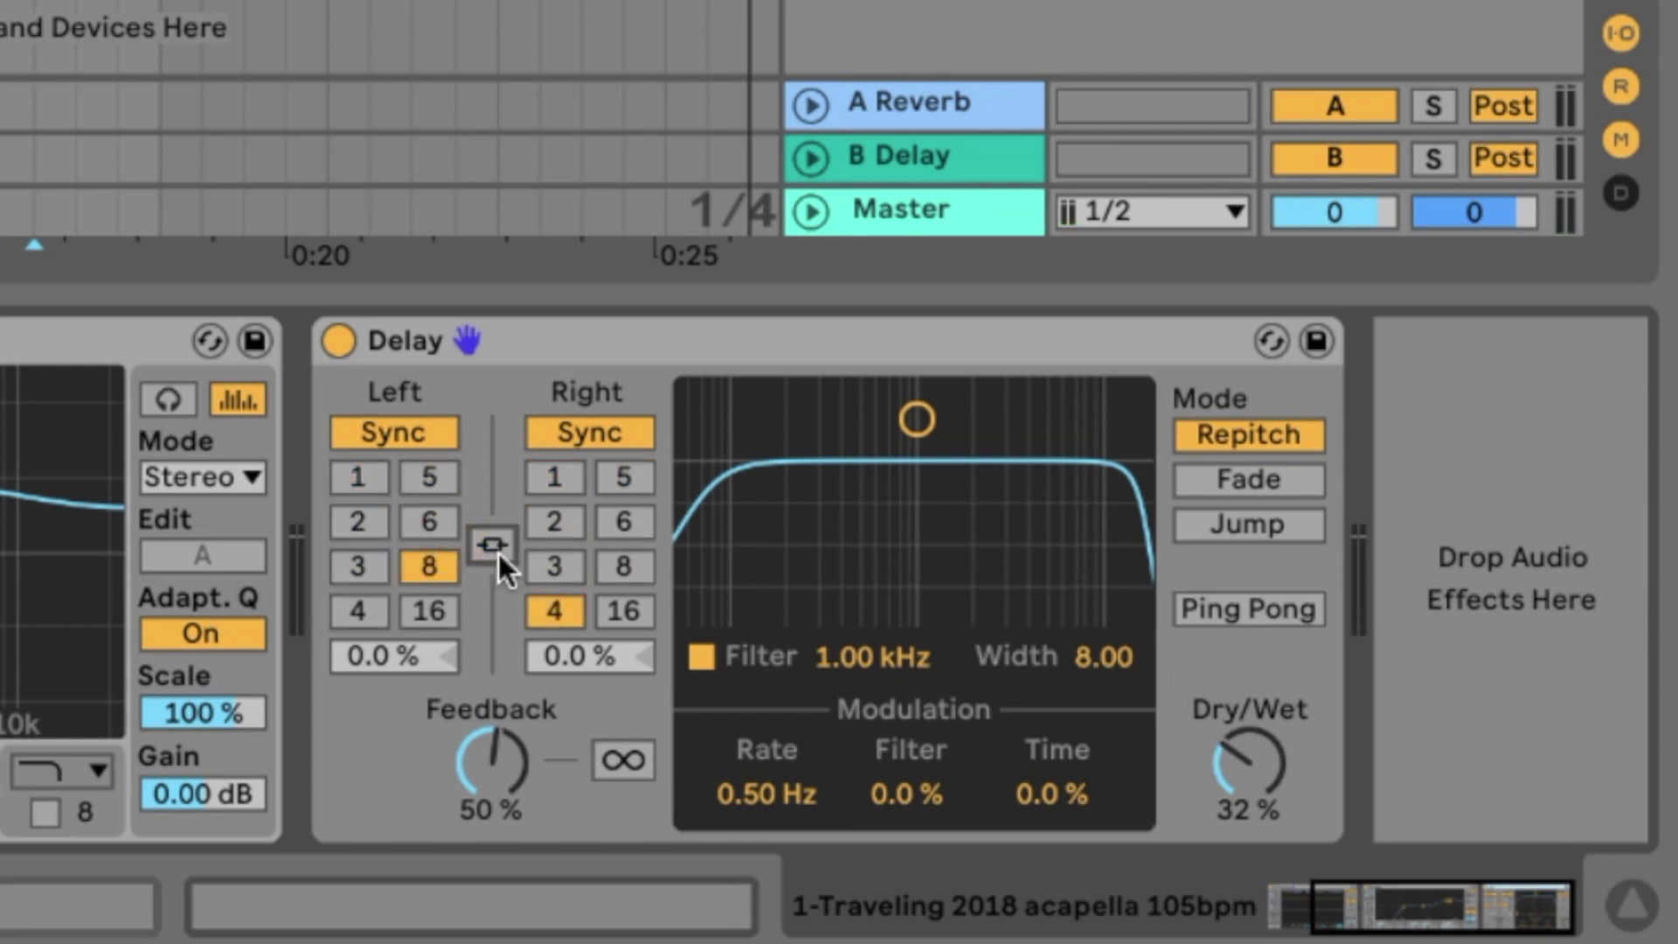
{"action": "left_click", "coordinate": [500, 552]}
{"action": "left_click", "coordinate": [426, 476]}
{"action": "left_click", "coordinate": [370, 486]}
{"action": "left_click", "coordinate": [358, 522]}
{"action": "left_click", "coordinate": [447, 531]}
Audition delay times 1, 2, 4 and 3, then leave both linked channels at 2 sixteenths.
{"action": "left_click", "coordinate": [577, 480]}
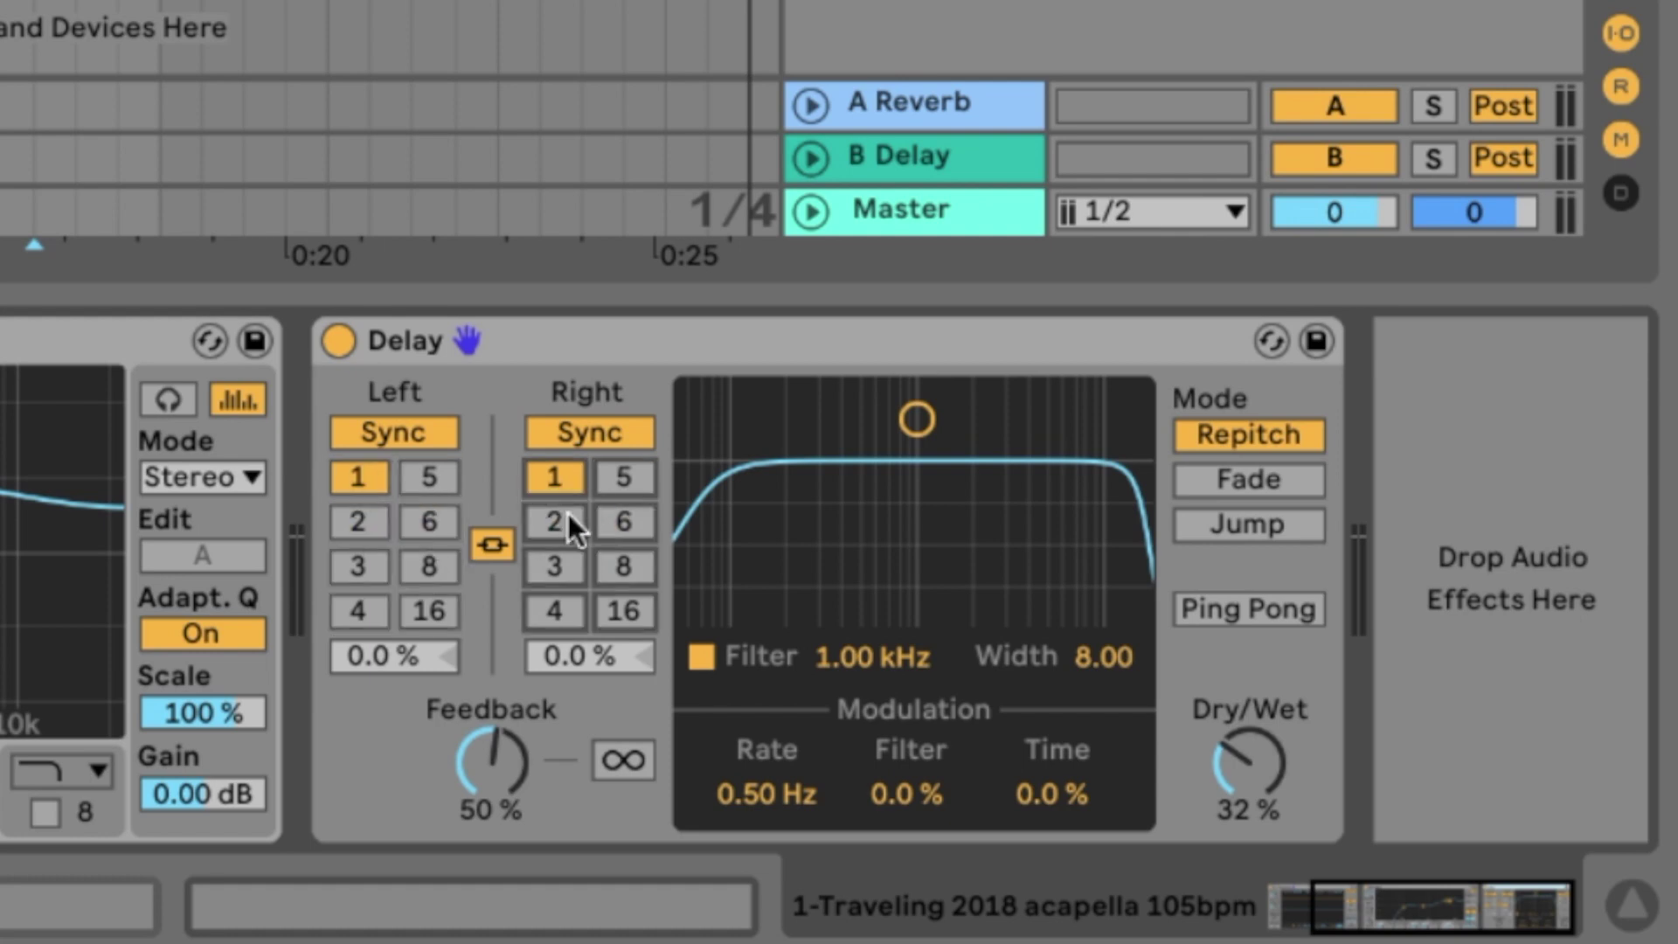
{"action": "left_click", "coordinate": [566, 519]}
{"action": "left_click", "coordinate": [555, 606]}
{"action": "left_click", "coordinate": [557, 562]}
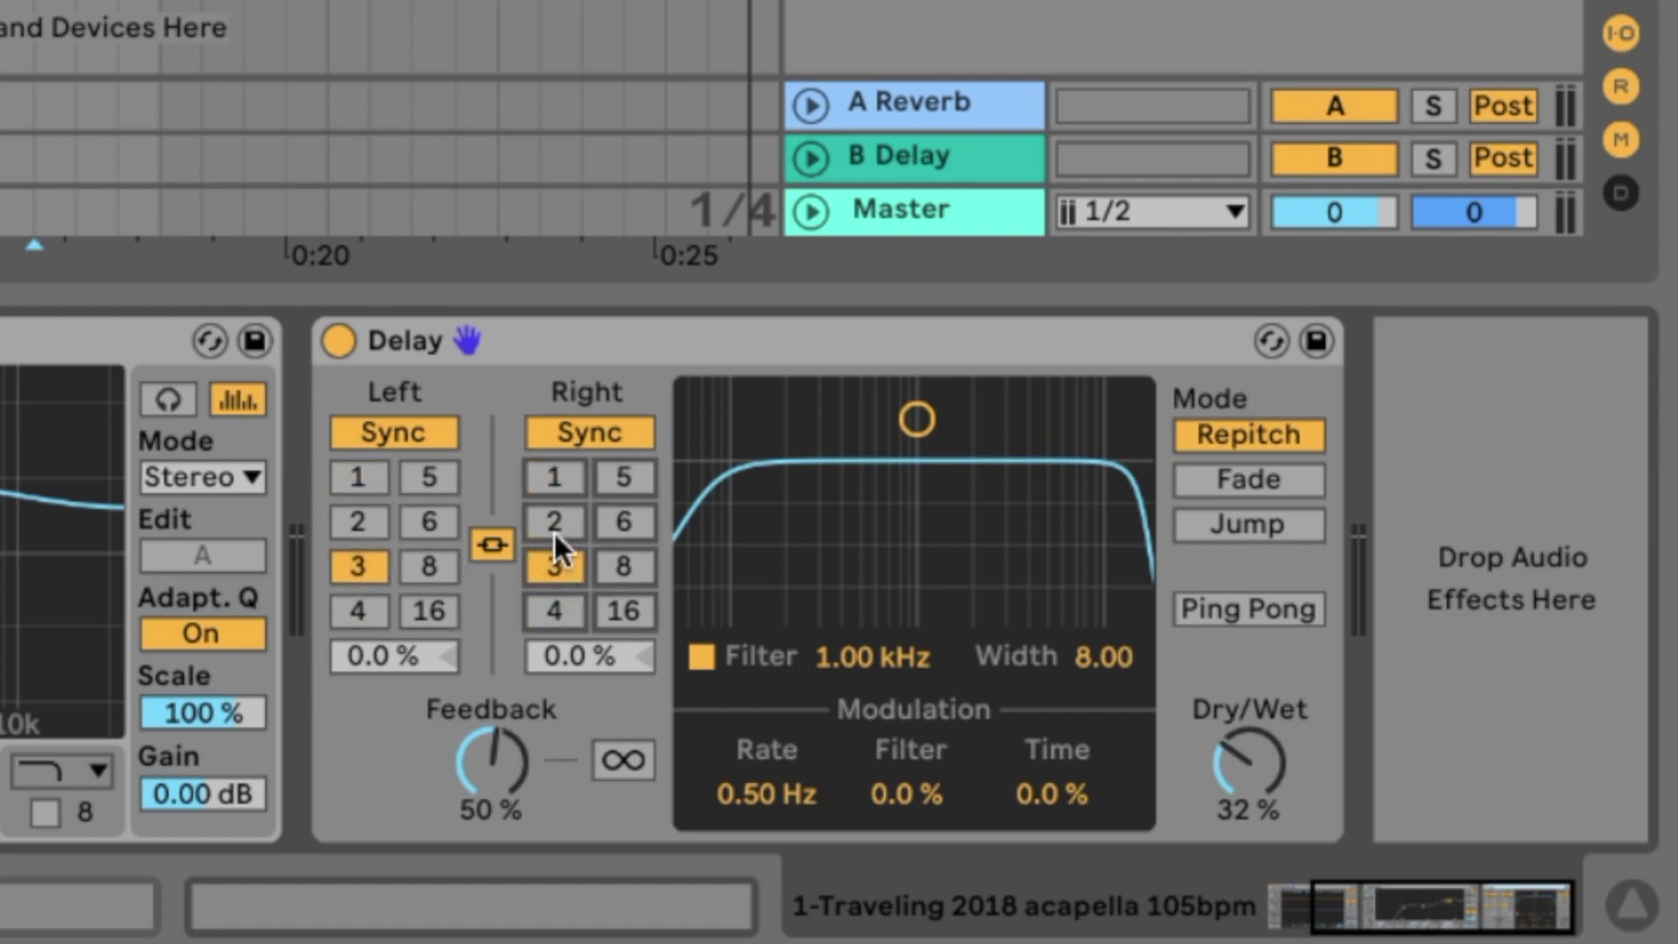
{"action": "left_click", "coordinate": [554, 533]}
{"action": "left_click", "coordinate": [494, 540]}
{"action": "left_click", "coordinate": [614, 528]}
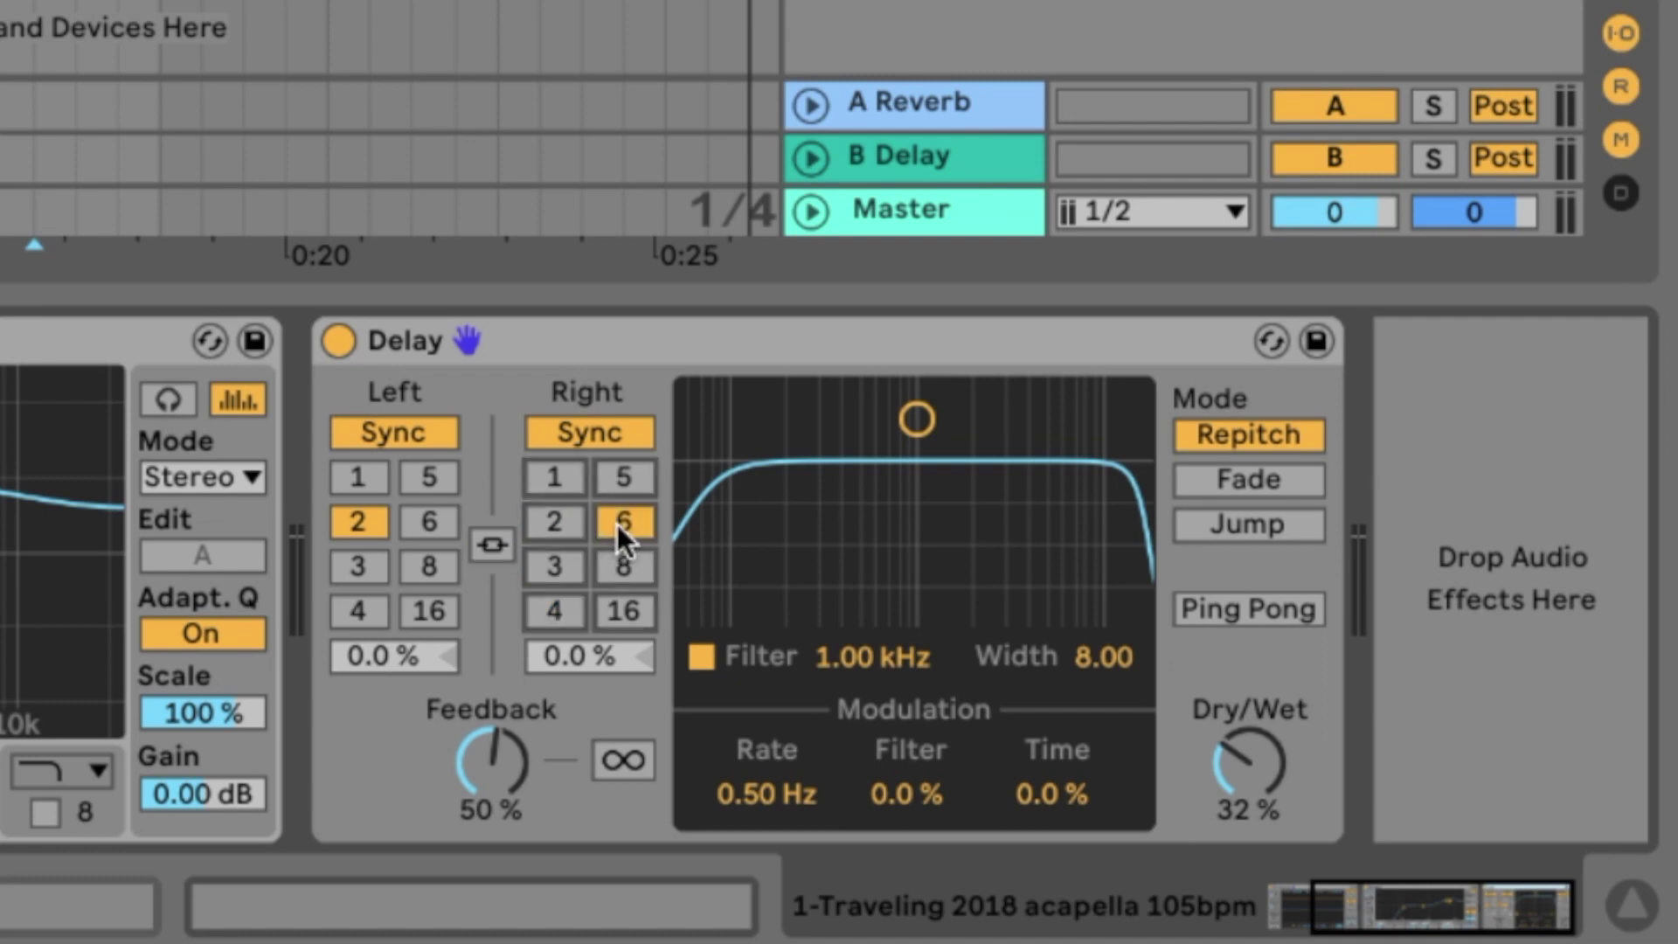
{"action": "left_click", "coordinate": [492, 544]}
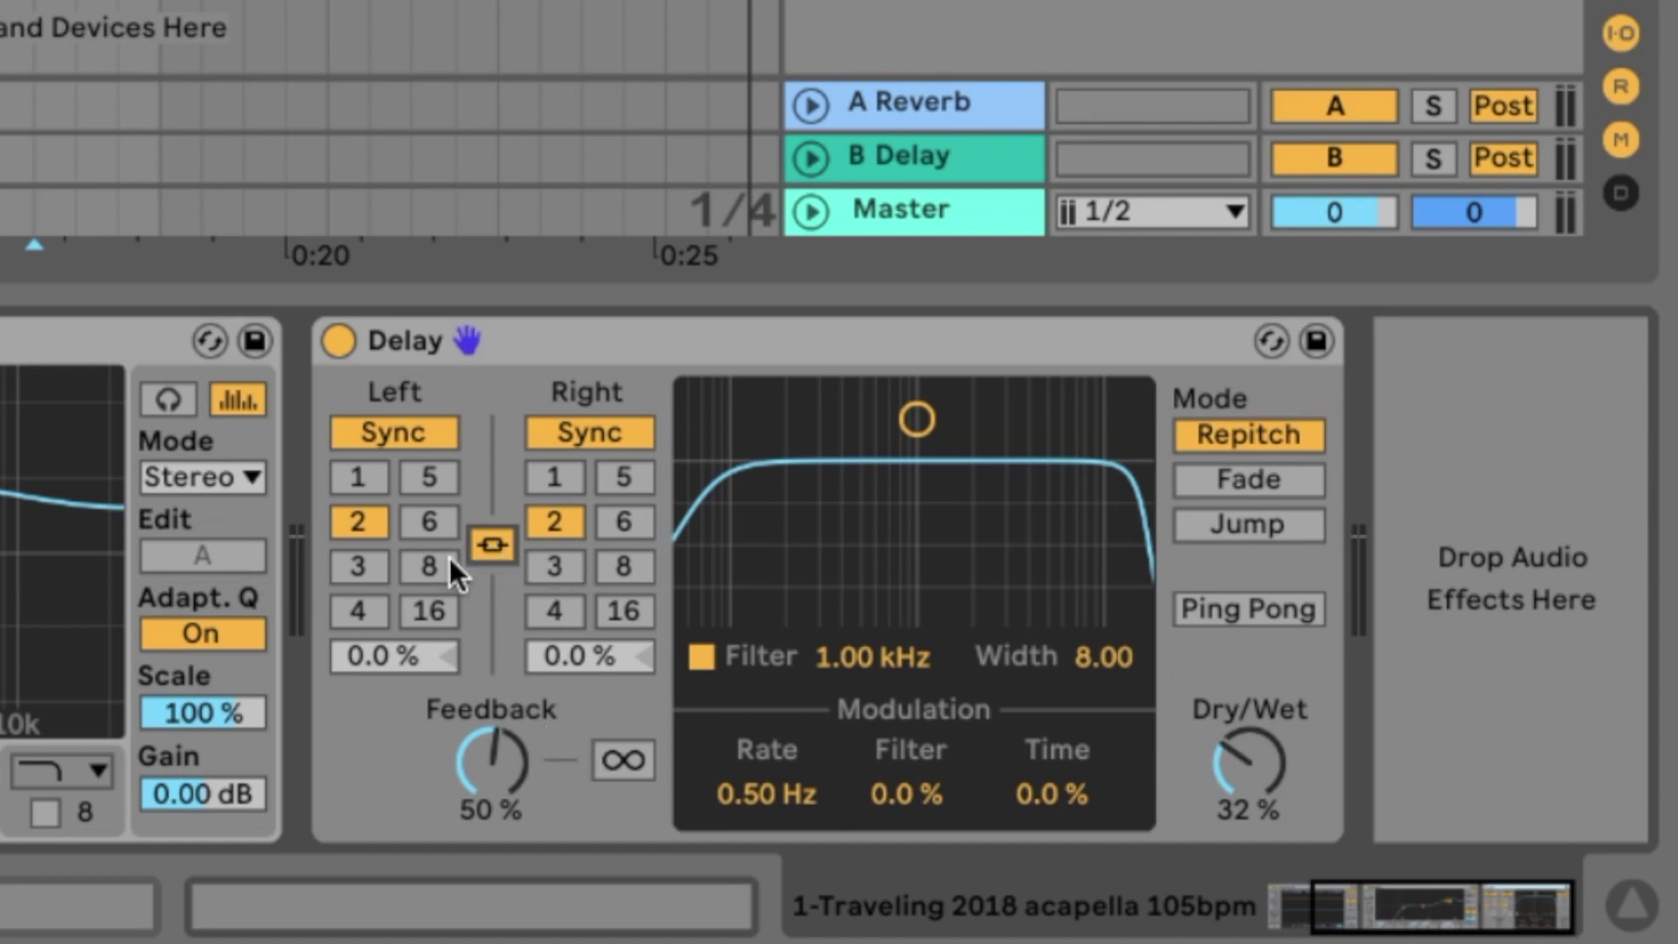
Switch the Delay's linked times to milliseconds and shorten them to 230 ms during playback.
{"action": "left_click", "coordinate": [393, 432]}
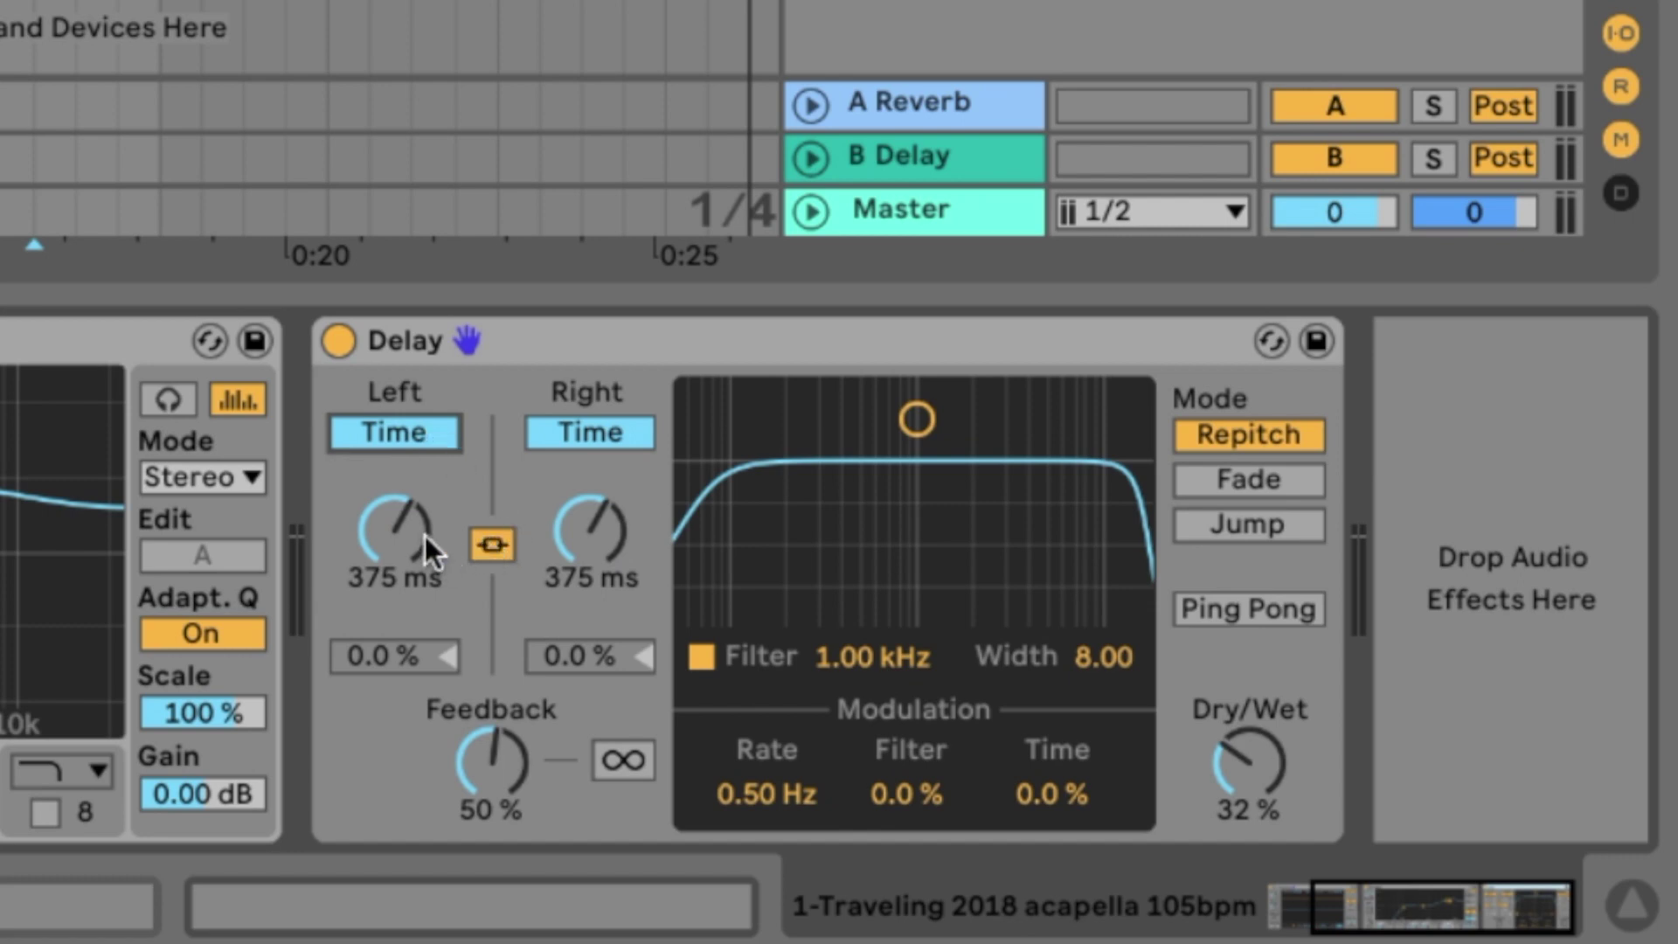
{"action": "left_click_drag", "start_coordinate": [423, 536], "coordinate": [412, 493]}
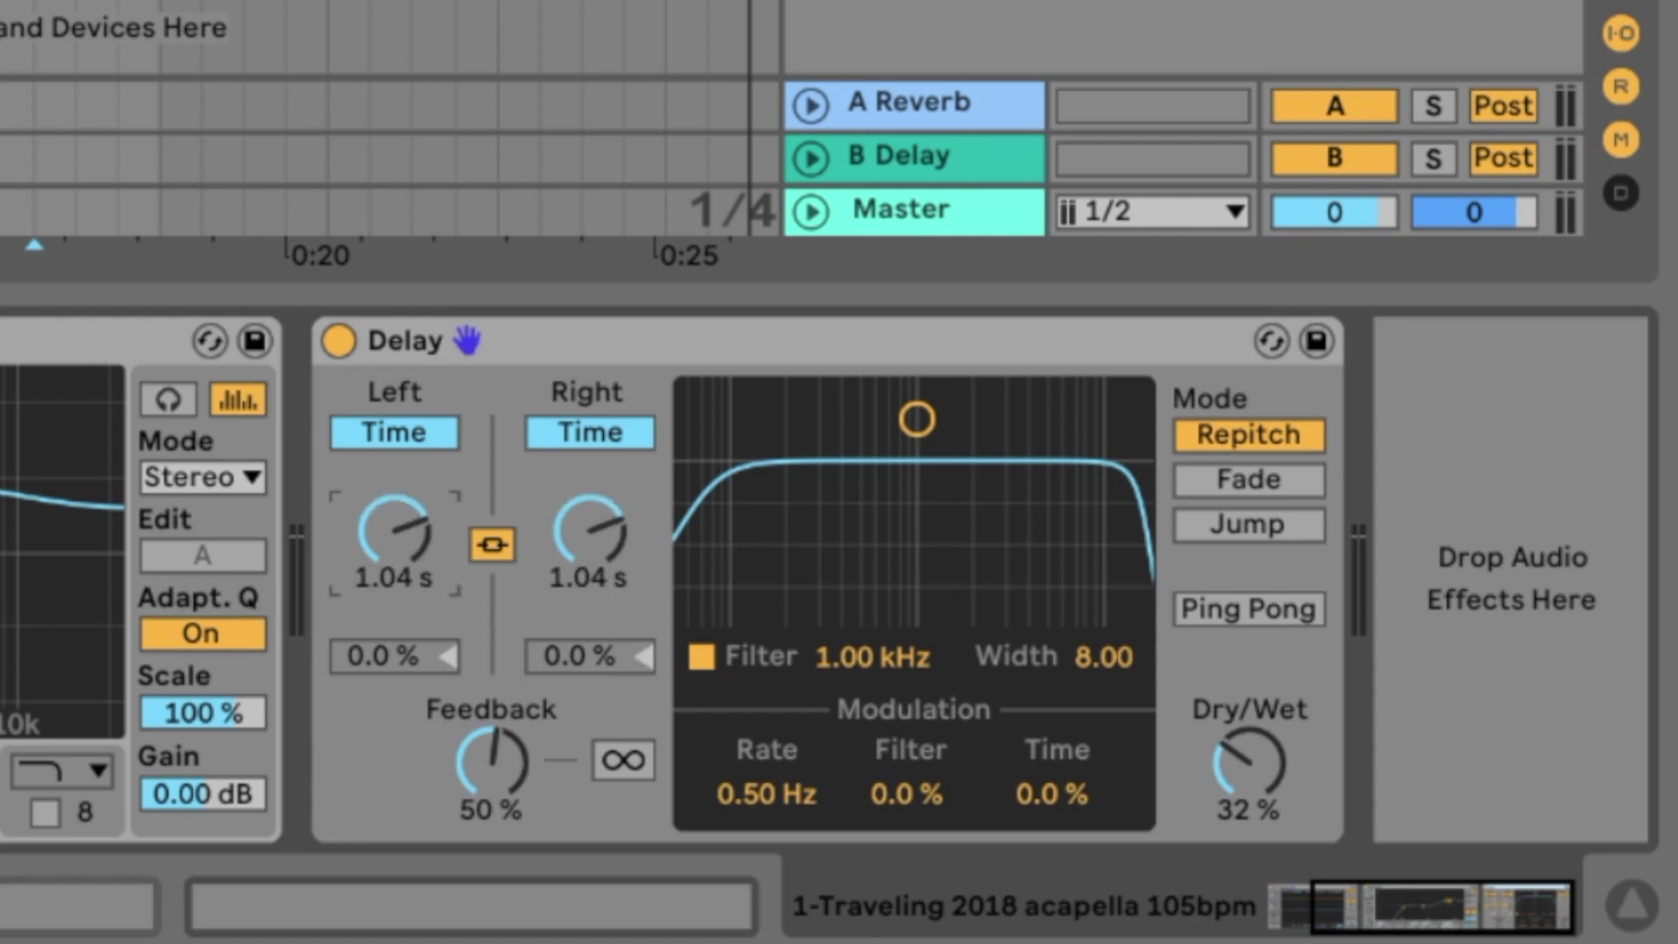
{"action": "key", "text": "space"}
{"action": "mouse_move", "coordinate": [393, 511]}
{"action": "left_mouse_down"}
{"action": "mouse_move", "coordinate": [393, 577]}
{"action": "mouse_move", "coordinate": [393, 528]}
{"action": "left_mouse_up"}
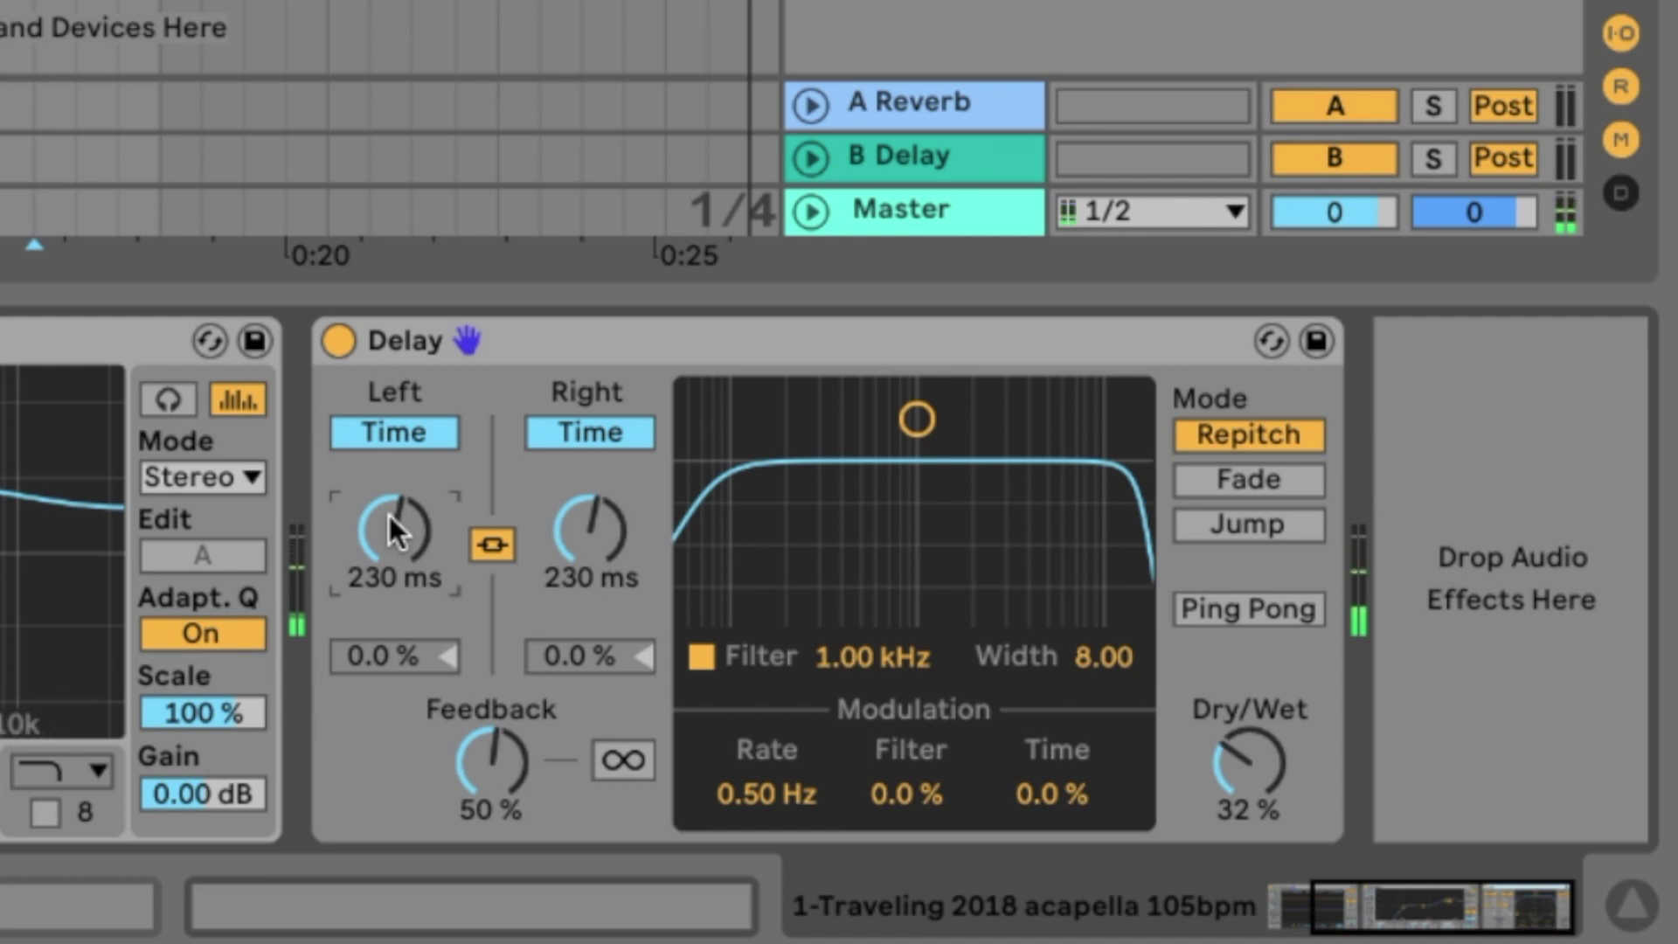
Return the Delay to tempo sync and step through divisions 1, 4, 3, 2 and 1.
{"action": "left_click", "coordinate": [433, 433]}
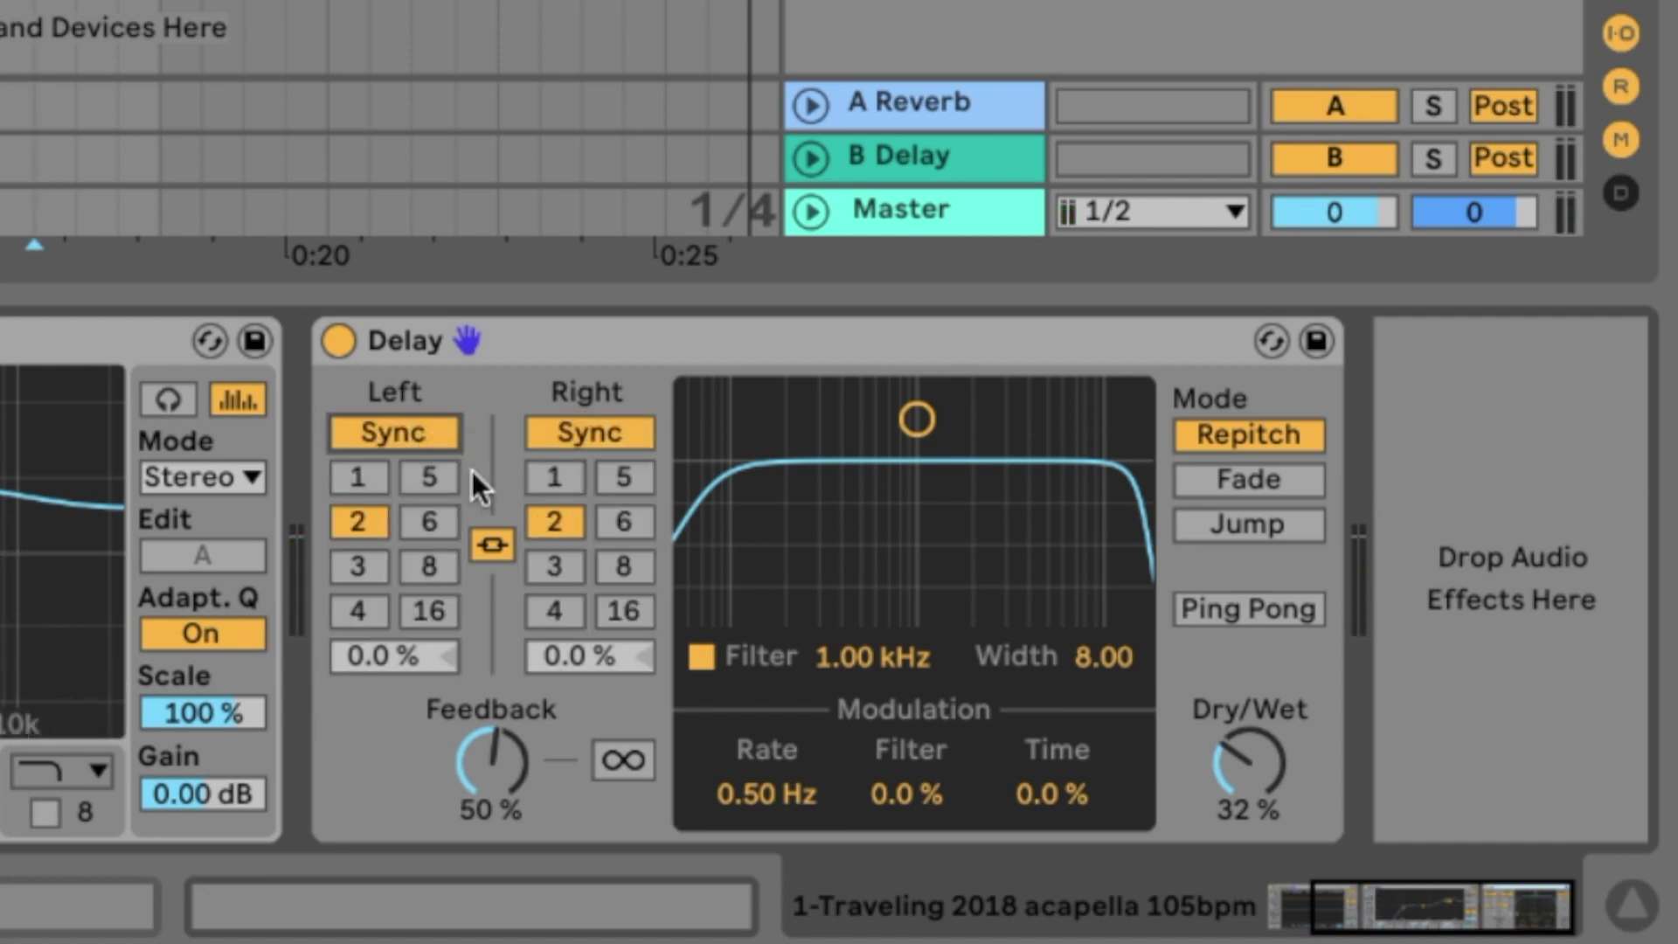
{"action": "left_click_drag", "start_coordinate": [358, 479], "coordinate": [369, 612]}
{"action": "left_click", "coordinate": [378, 474]}
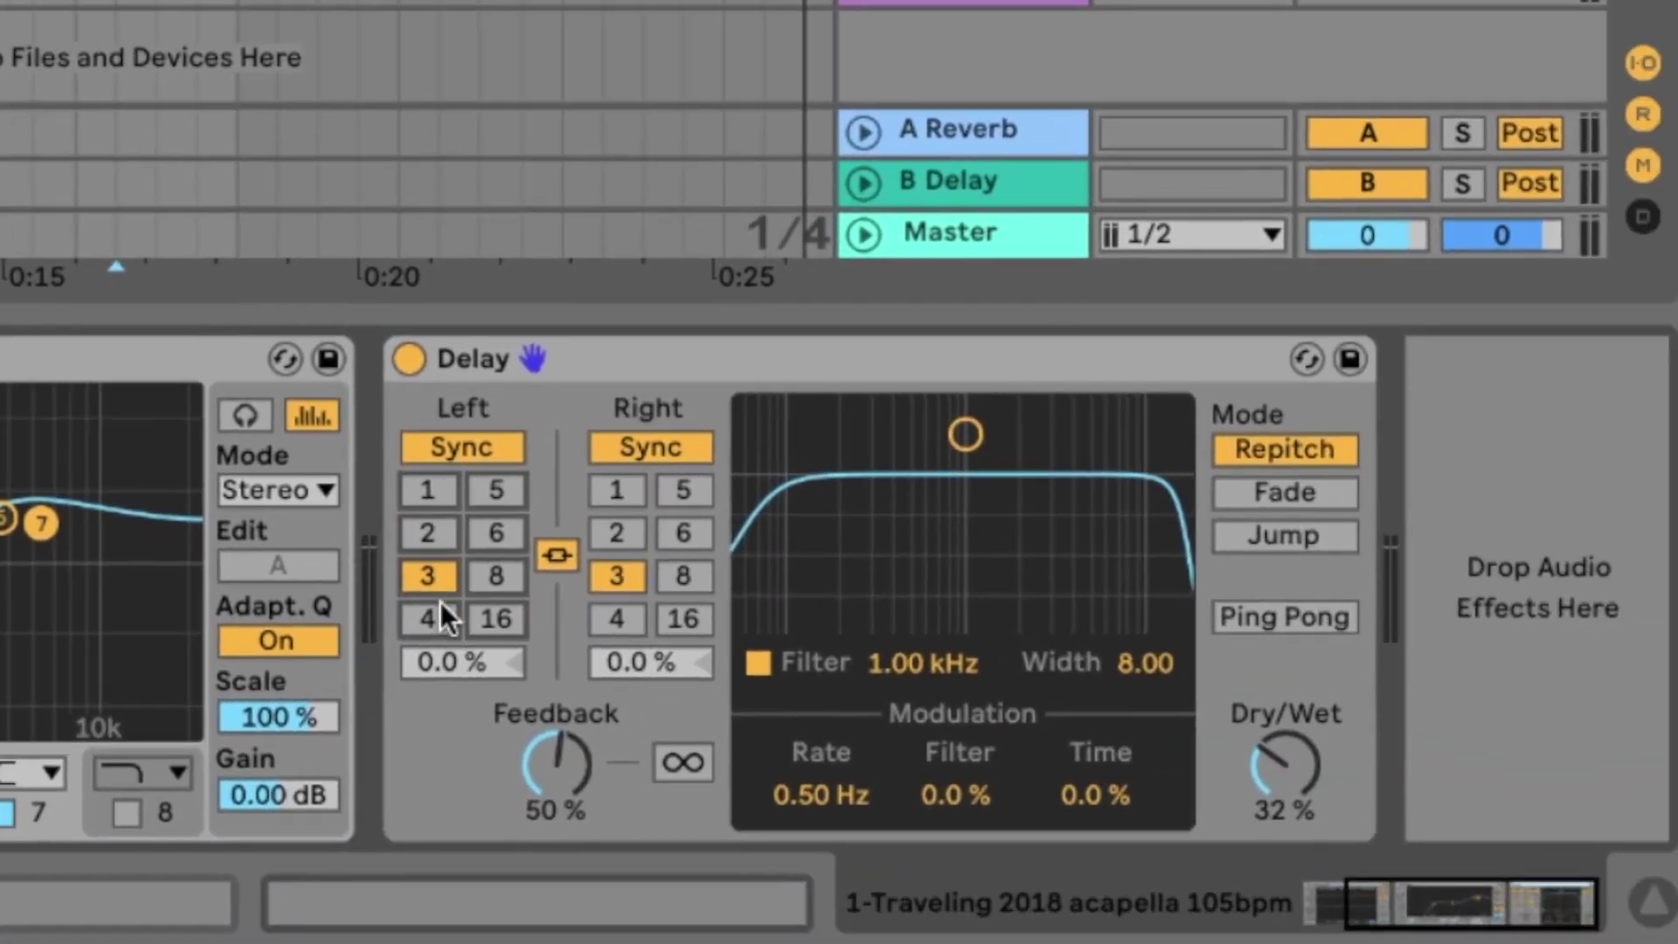
{"action": "left_click", "coordinate": [377, 594]}
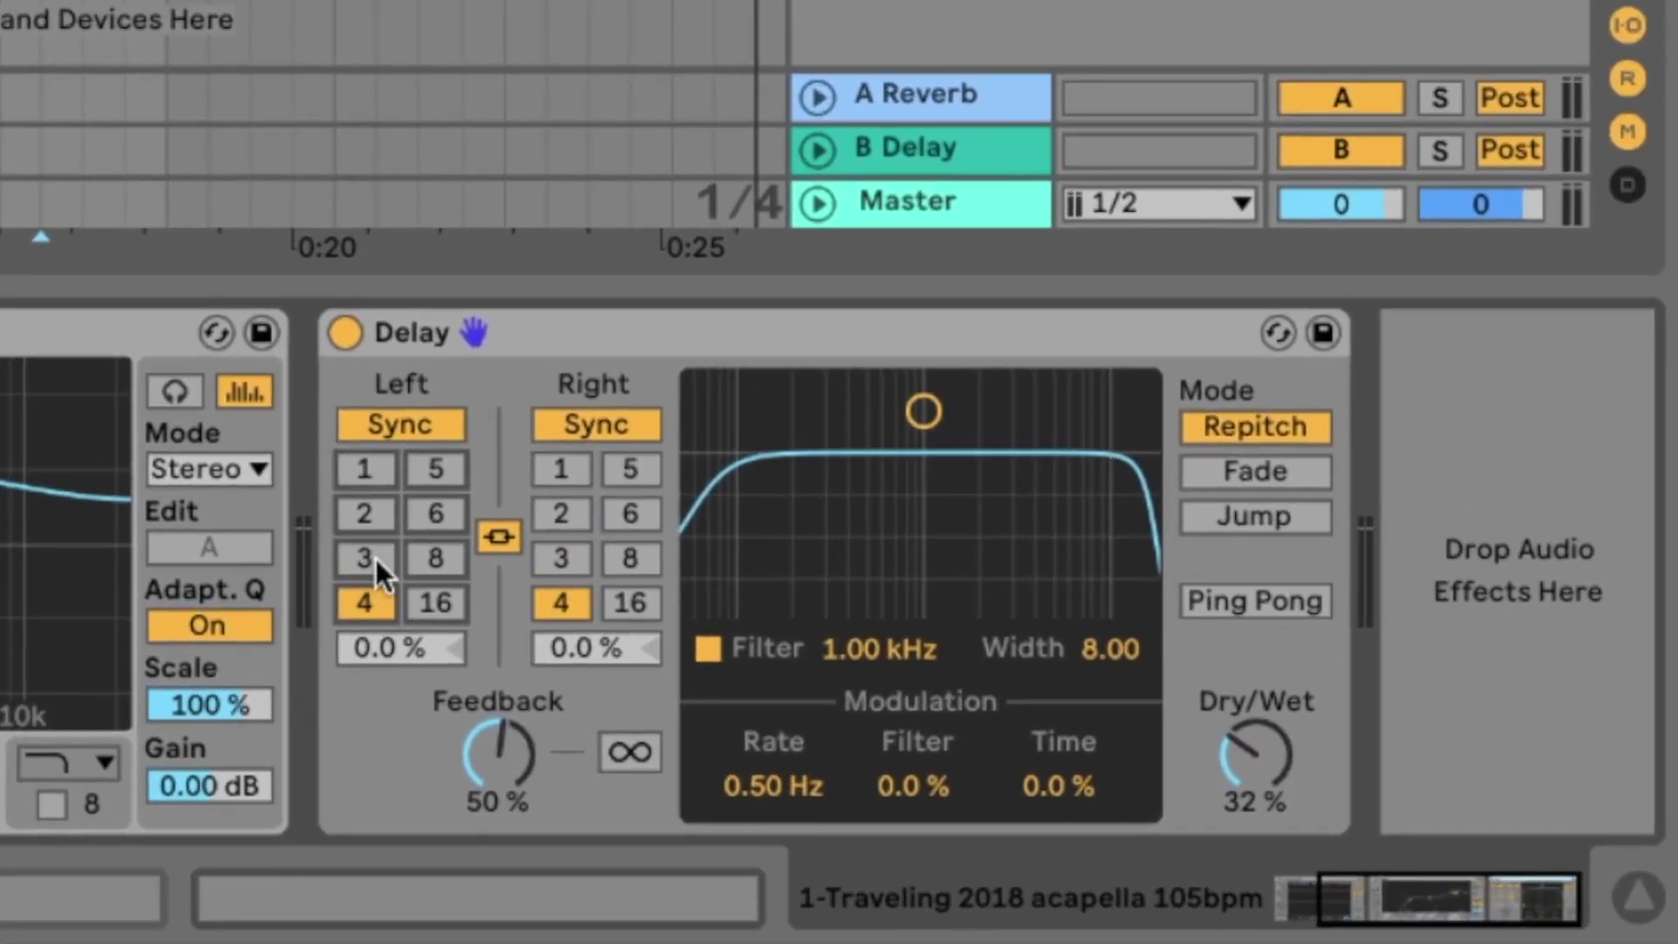
{"action": "left_click", "coordinate": [375, 559]}
{"action": "left_click", "coordinate": [374, 517]}
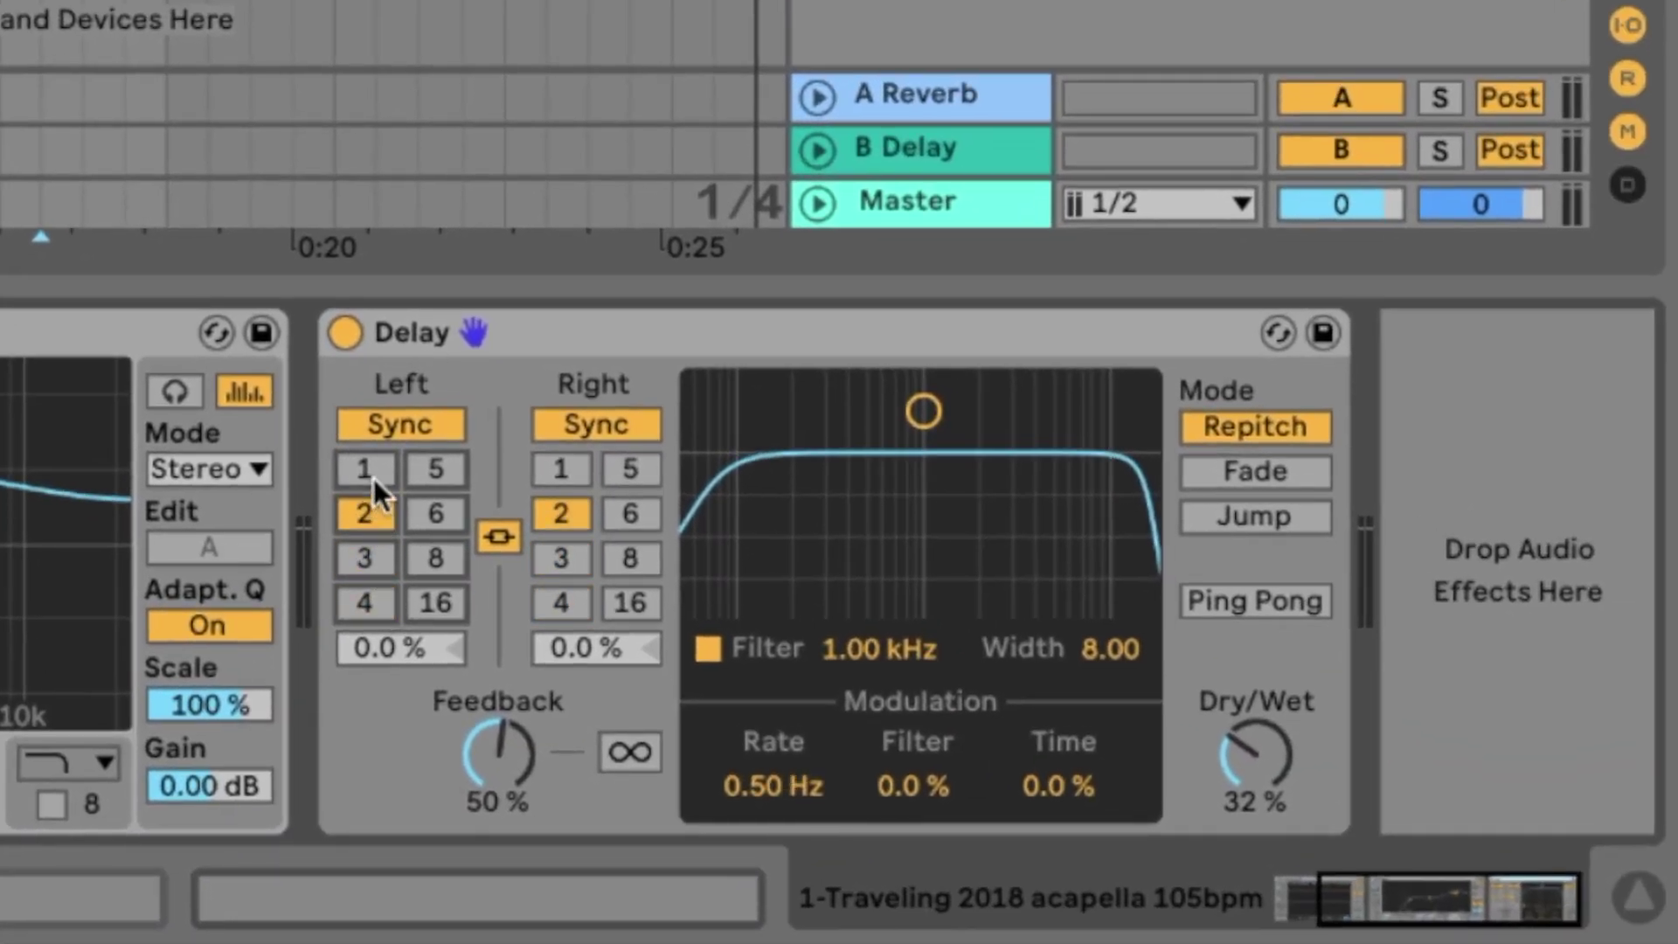
{"action": "left_click", "coordinate": [374, 479]}
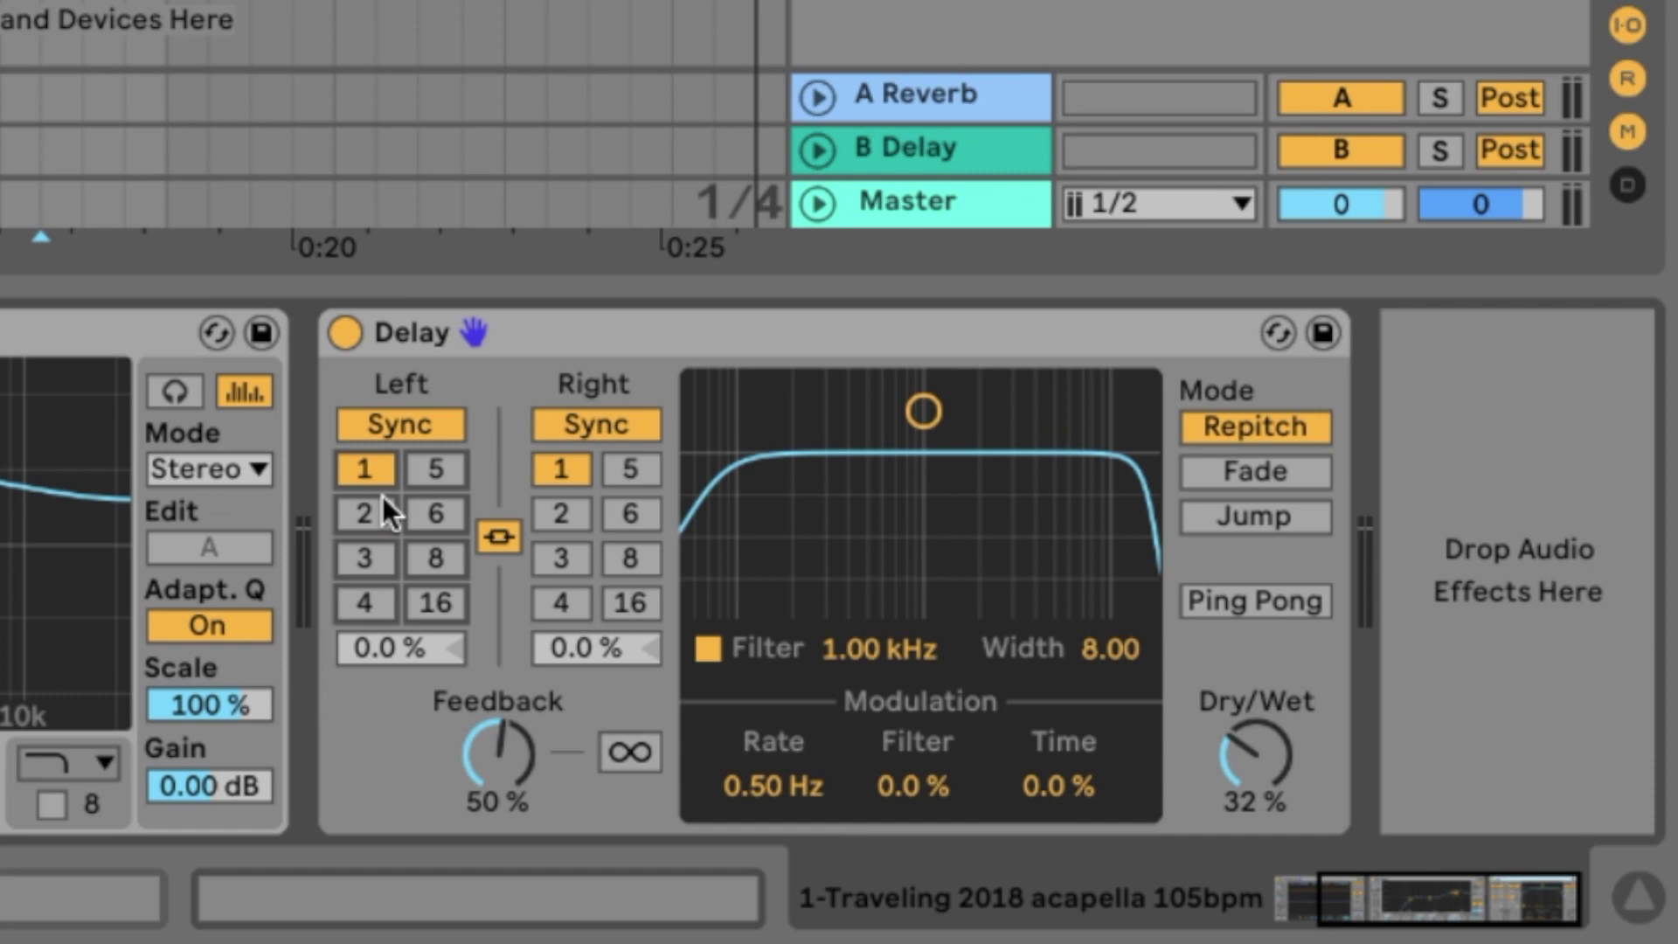
Audition divisions 2 and 4 during playback, settling on 4 for both channels.
{"action": "key", "text": "space"}
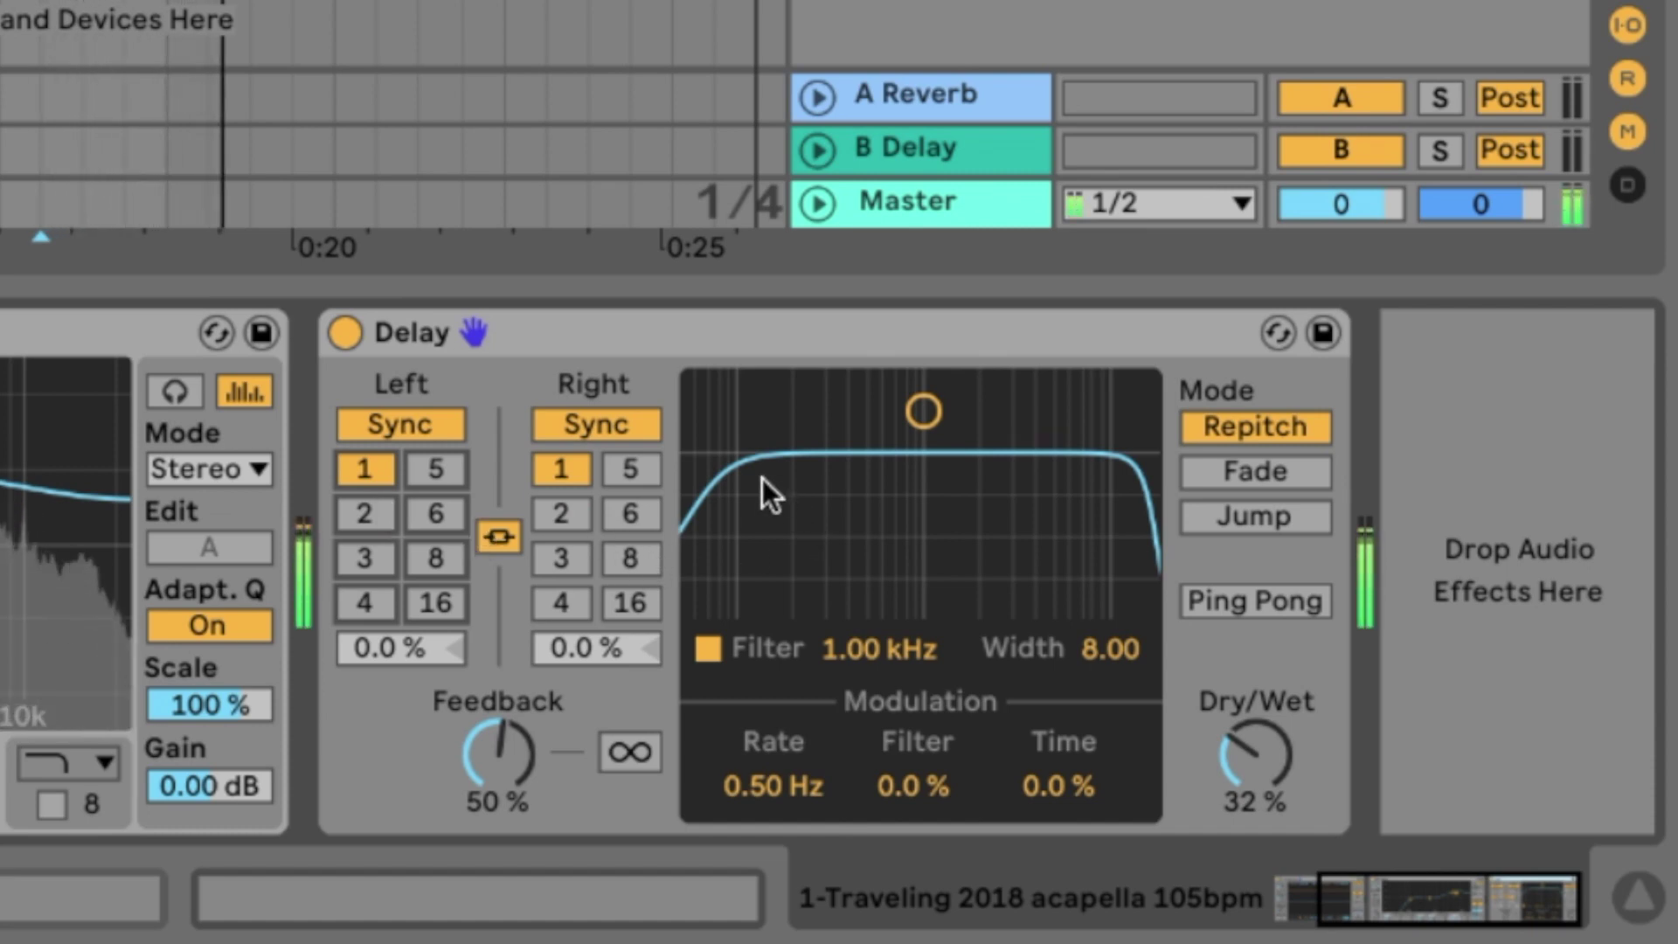
{"action": "left_click", "coordinate": [367, 516]}
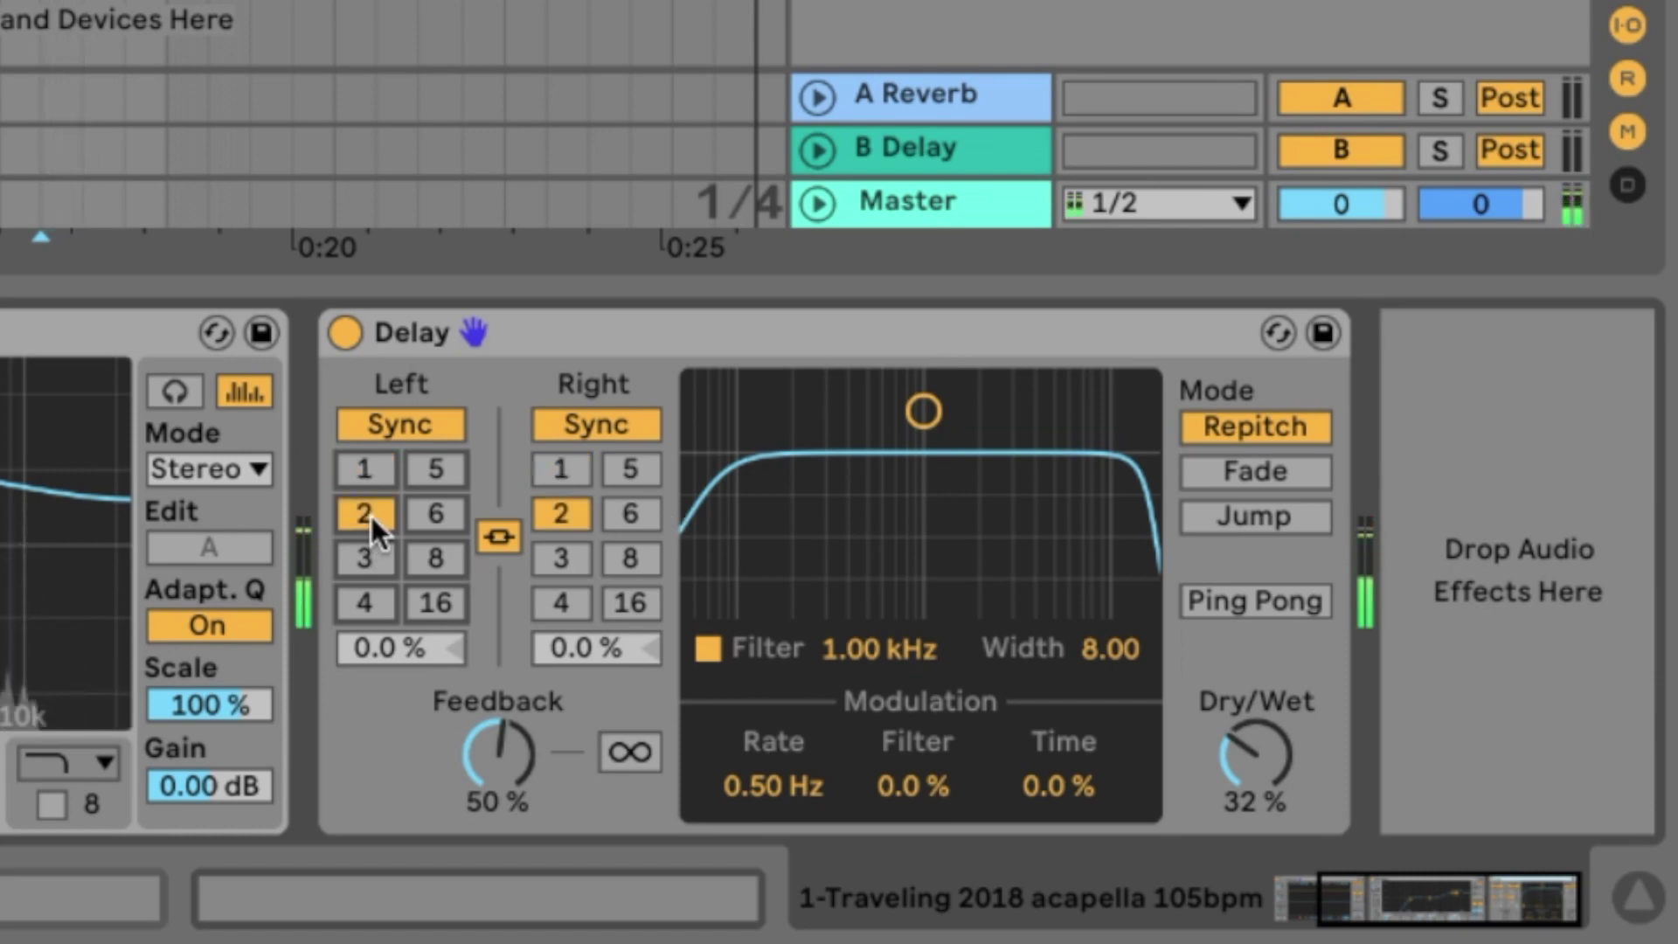
{"action": "left_click", "coordinate": [359, 594]}
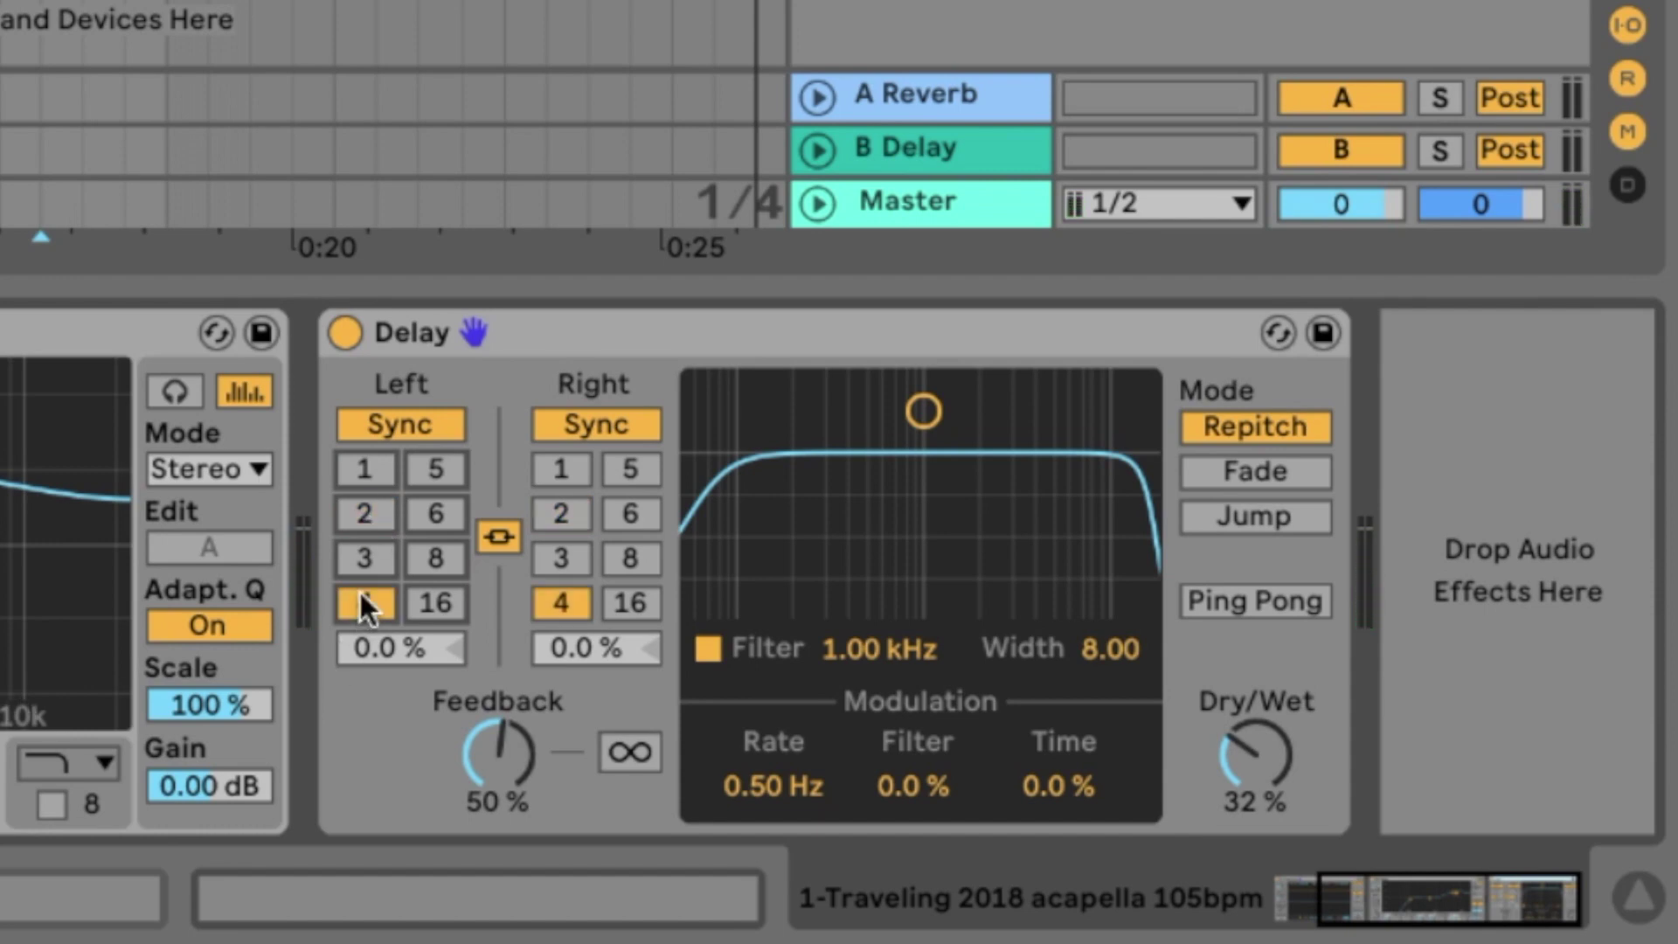
{"action": "key", "text": "space"}
Drop the Delay feedback to 0%, then push it up to 95% during playback.
{"action": "left_click_drag", "start_coordinate": [503, 742], "coordinate": [503, 839]}
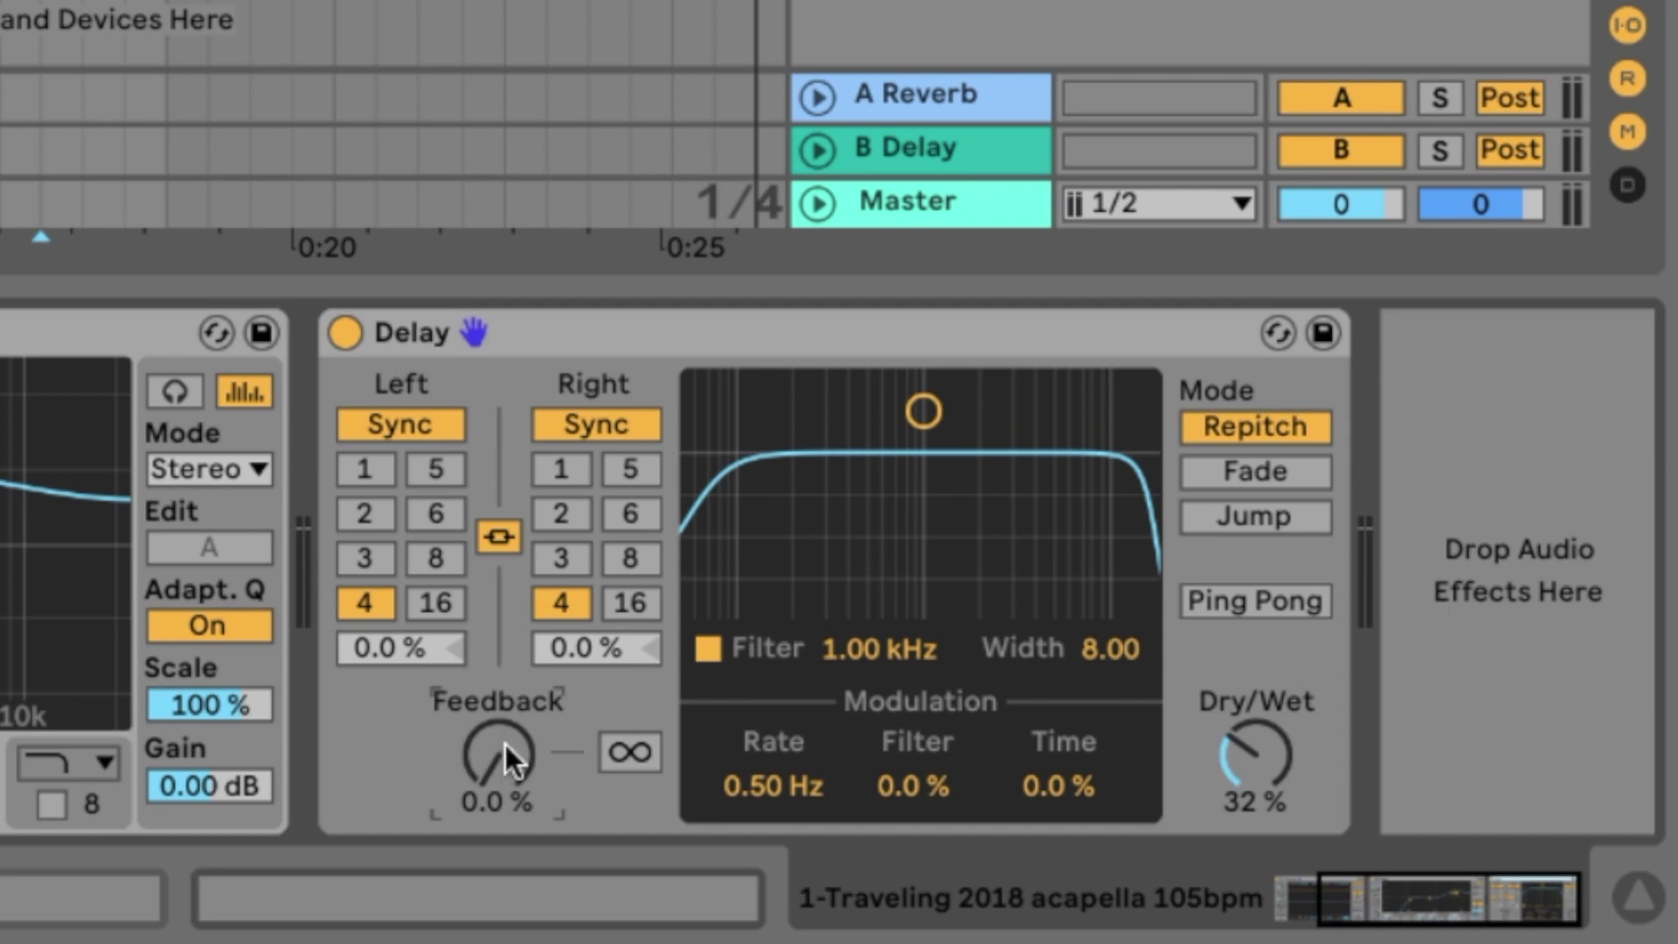
{"action": "key", "text": "space"}
{"action": "left_click_drag", "start_coordinate": [505, 745], "coordinate": [505, 612]}
{"action": "left_click_drag", "start_coordinate": [538, 748], "coordinate": [538, 773]}
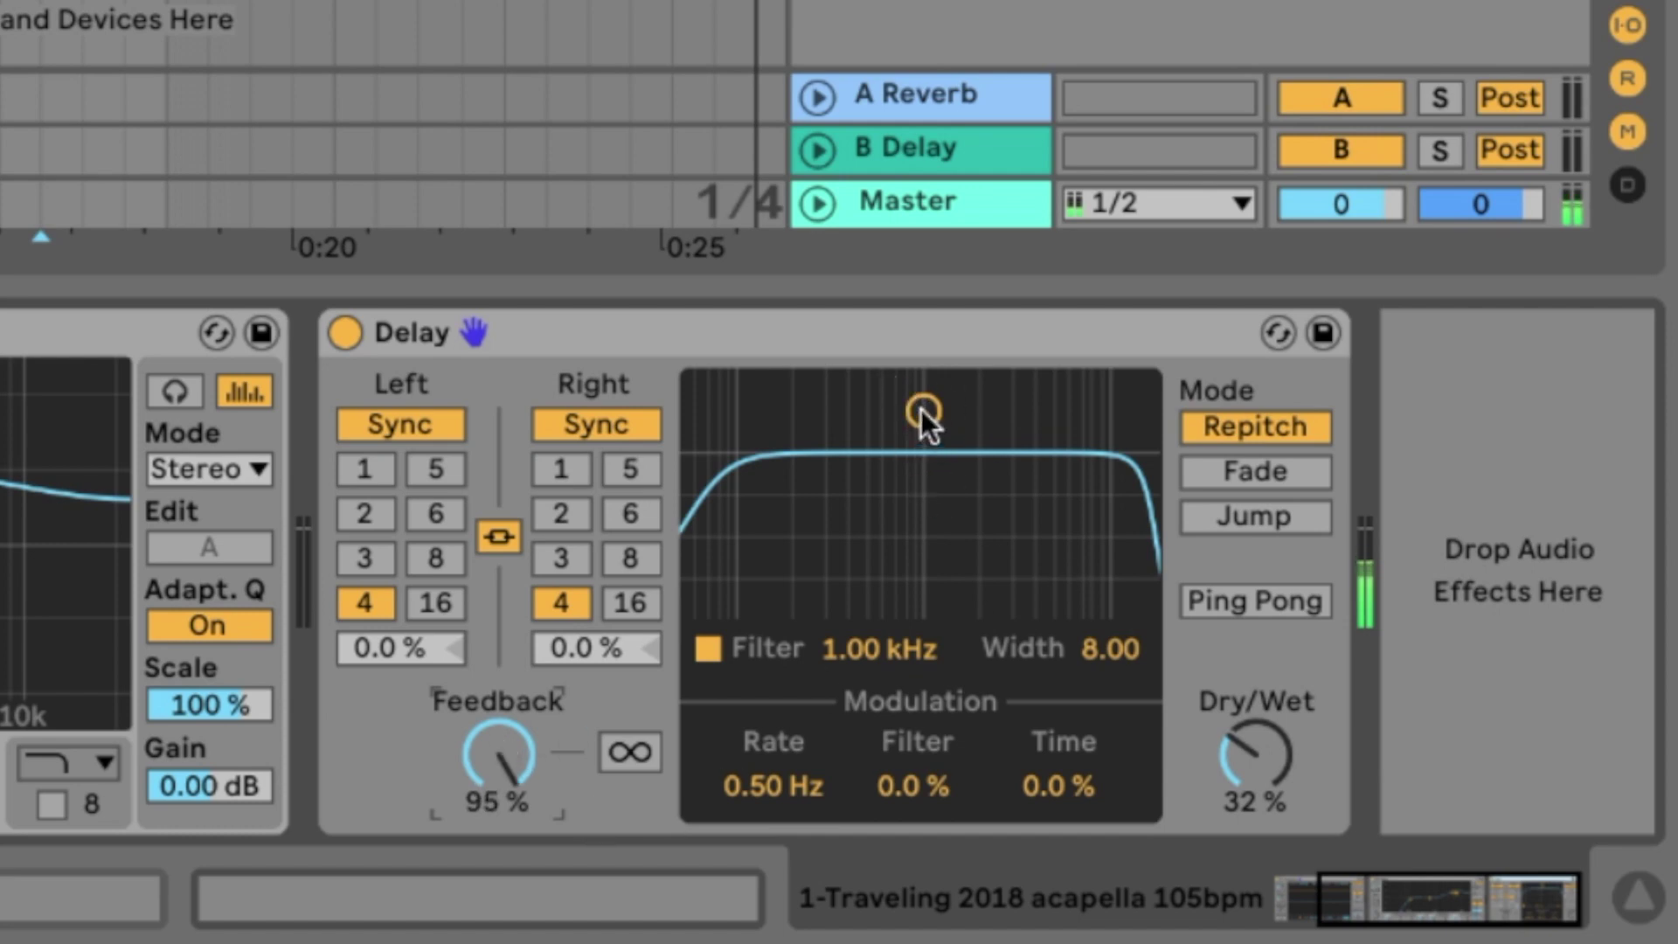
Narrow the Delay filter band to 1.45 kHz with width 2.93, auditioning it fully wet.
{"action": "left_click_drag", "start_coordinate": [923, 412], "coordinate": [906, 539]}
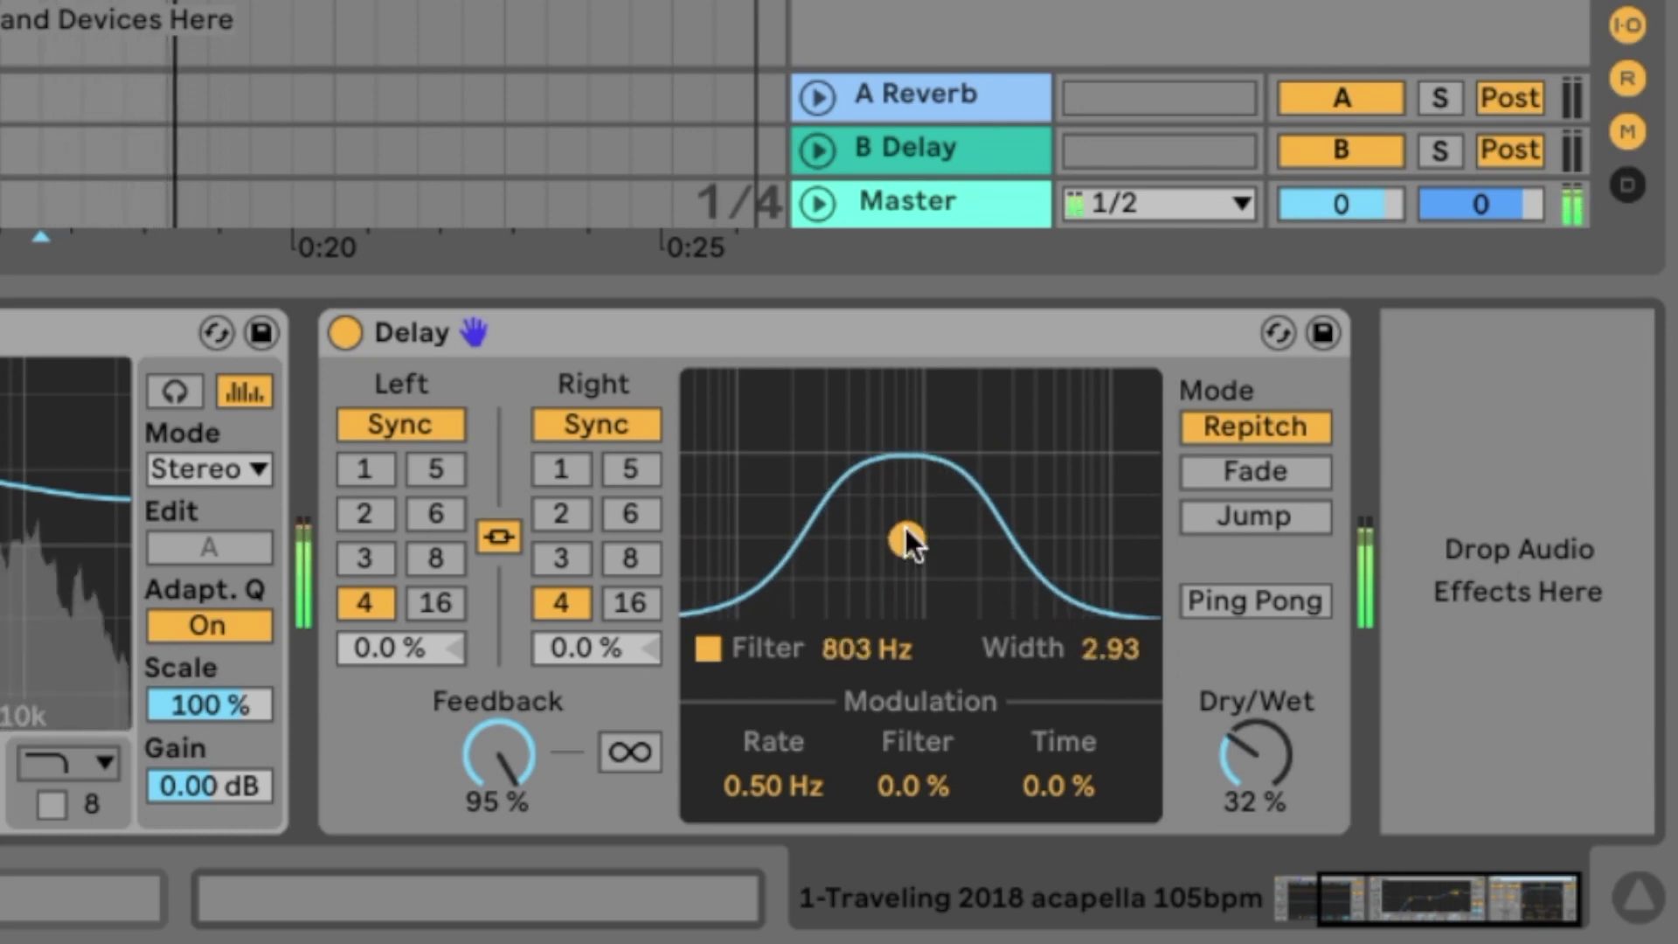
{"action": "left_click_drag", "start_coordinate": [1256, 755], "coordinate": [1256, 690]}
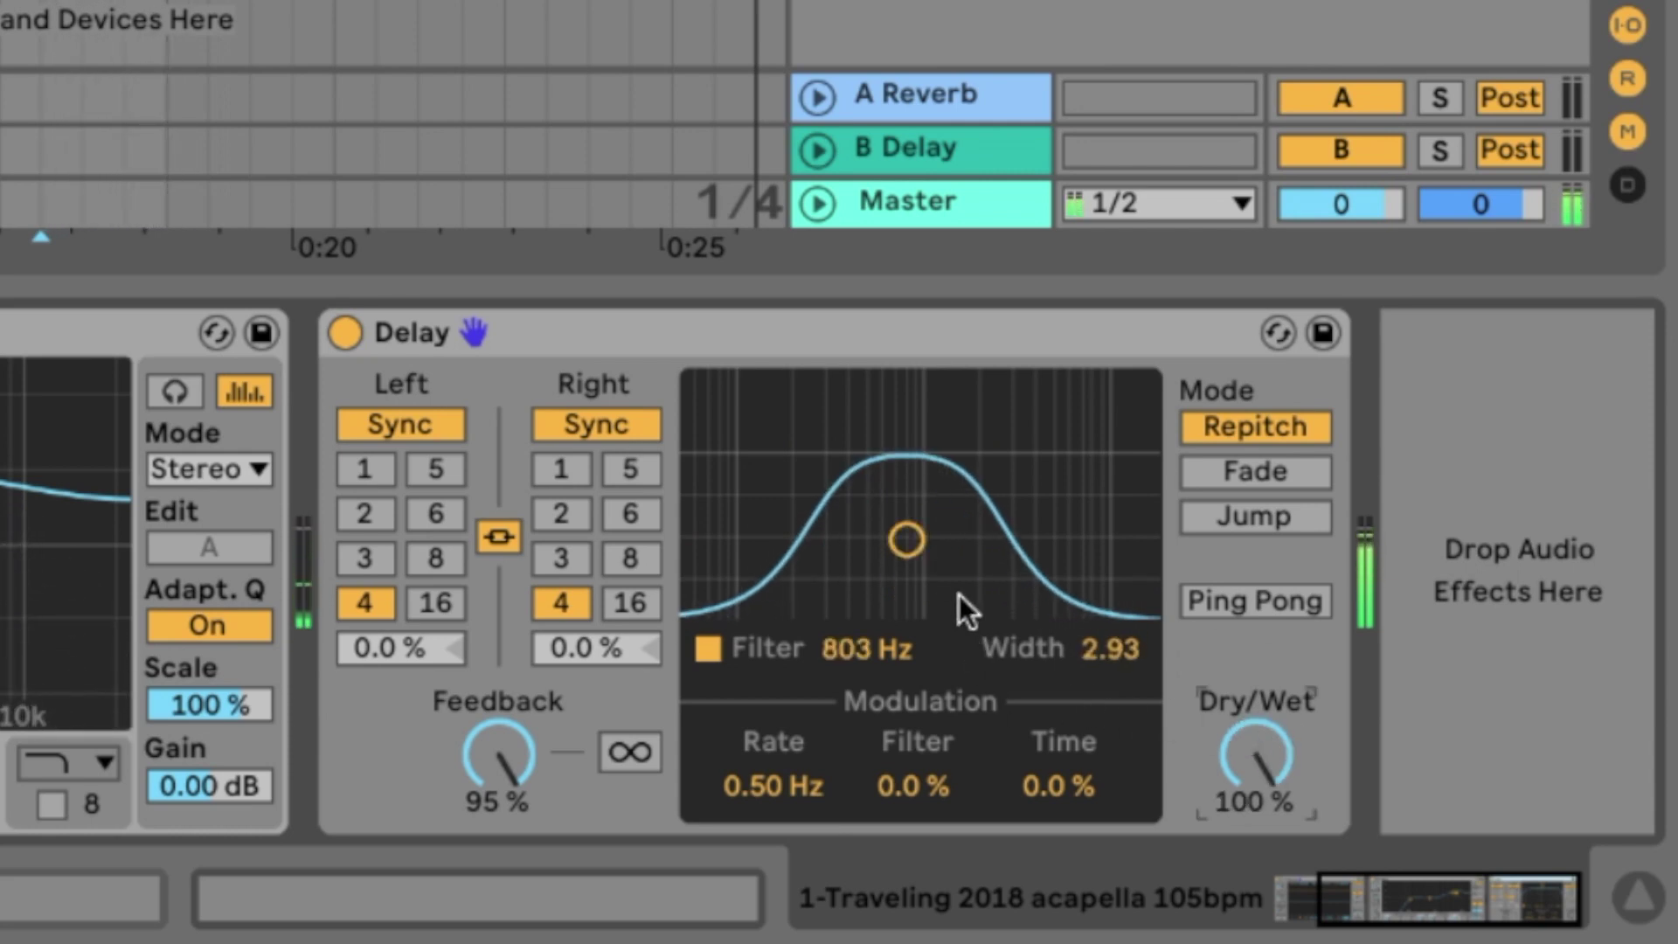
{"action": "left_click", "coordinate": [906, 539]}
{"action": "left_click_drag", "start_coordinate": [906, 539], "coordinate": [952, 539]}
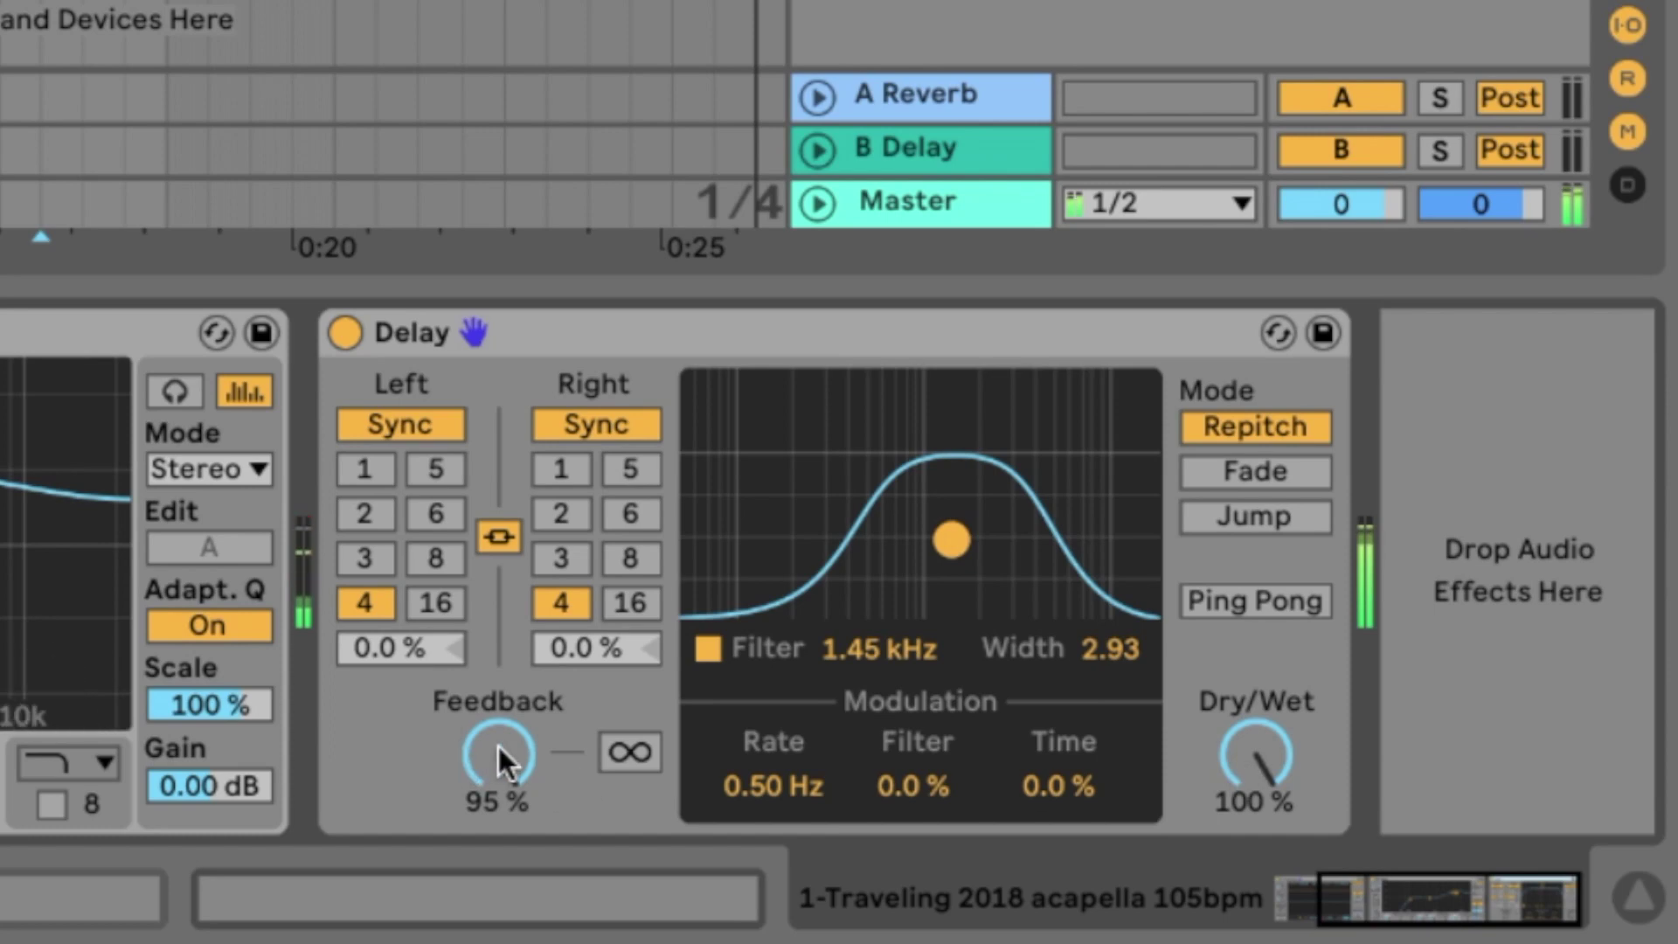
Lower the Delay feedback to 23% and set dry/wet to 27% during playback.
{"action": "left_click_drag", "start_coordinate": [501, 753], "coordinate": [501, 826]}
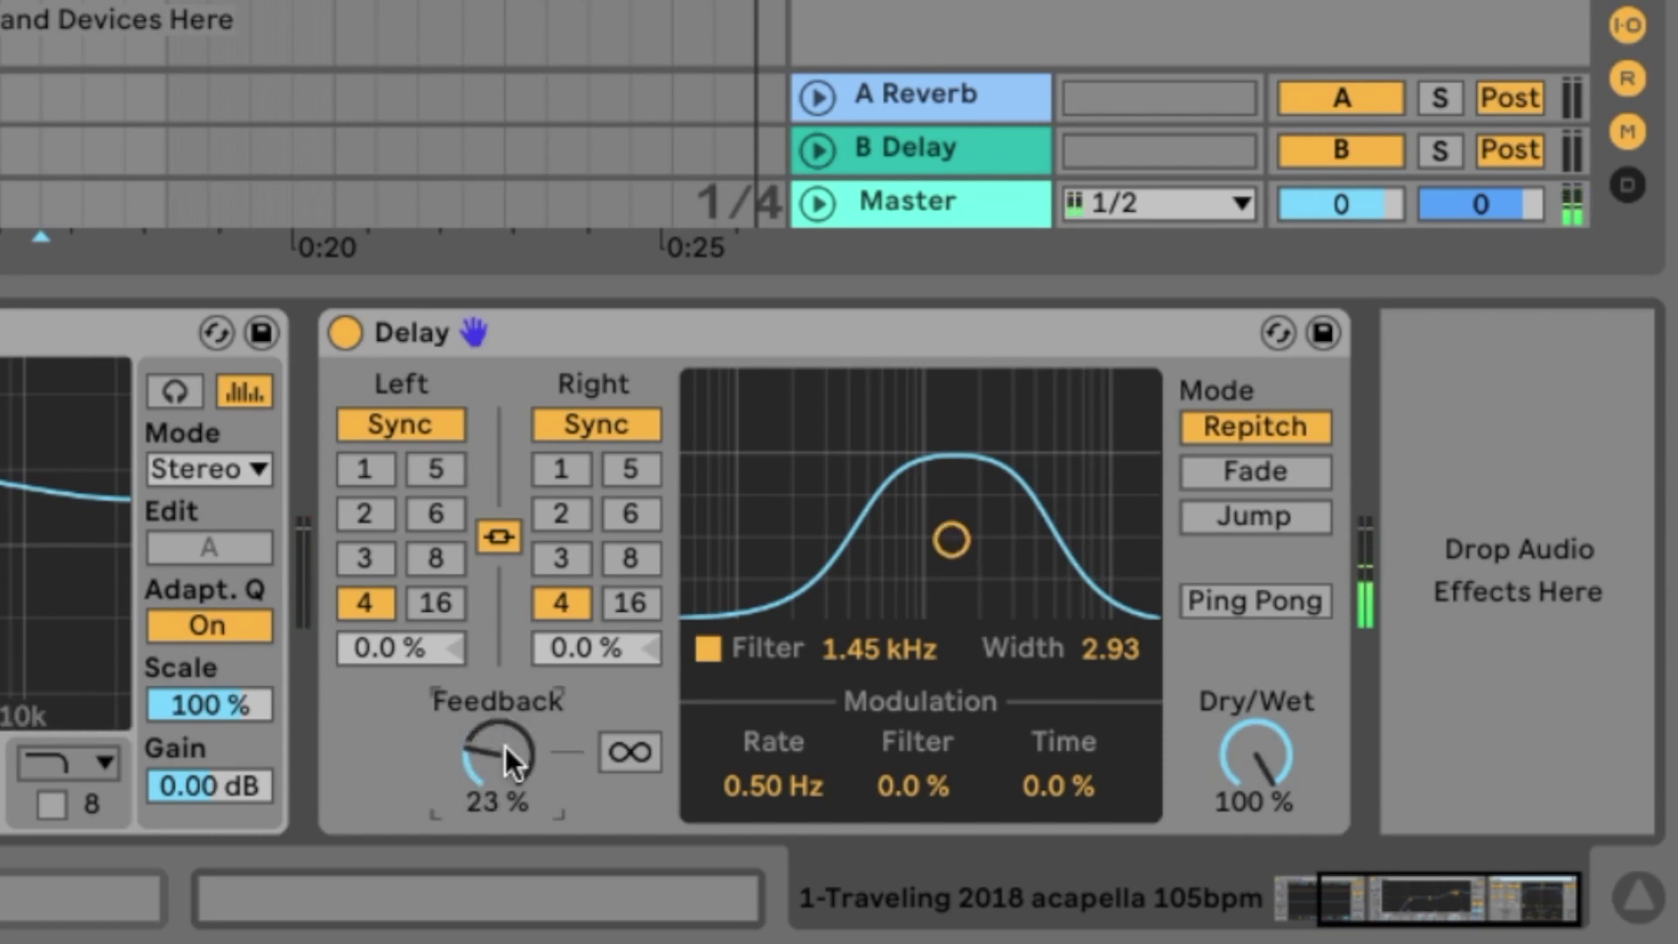
{"action": "left_click_drag", "start_coordinate": [1266, 790], "coordinate": [1266, 874]}
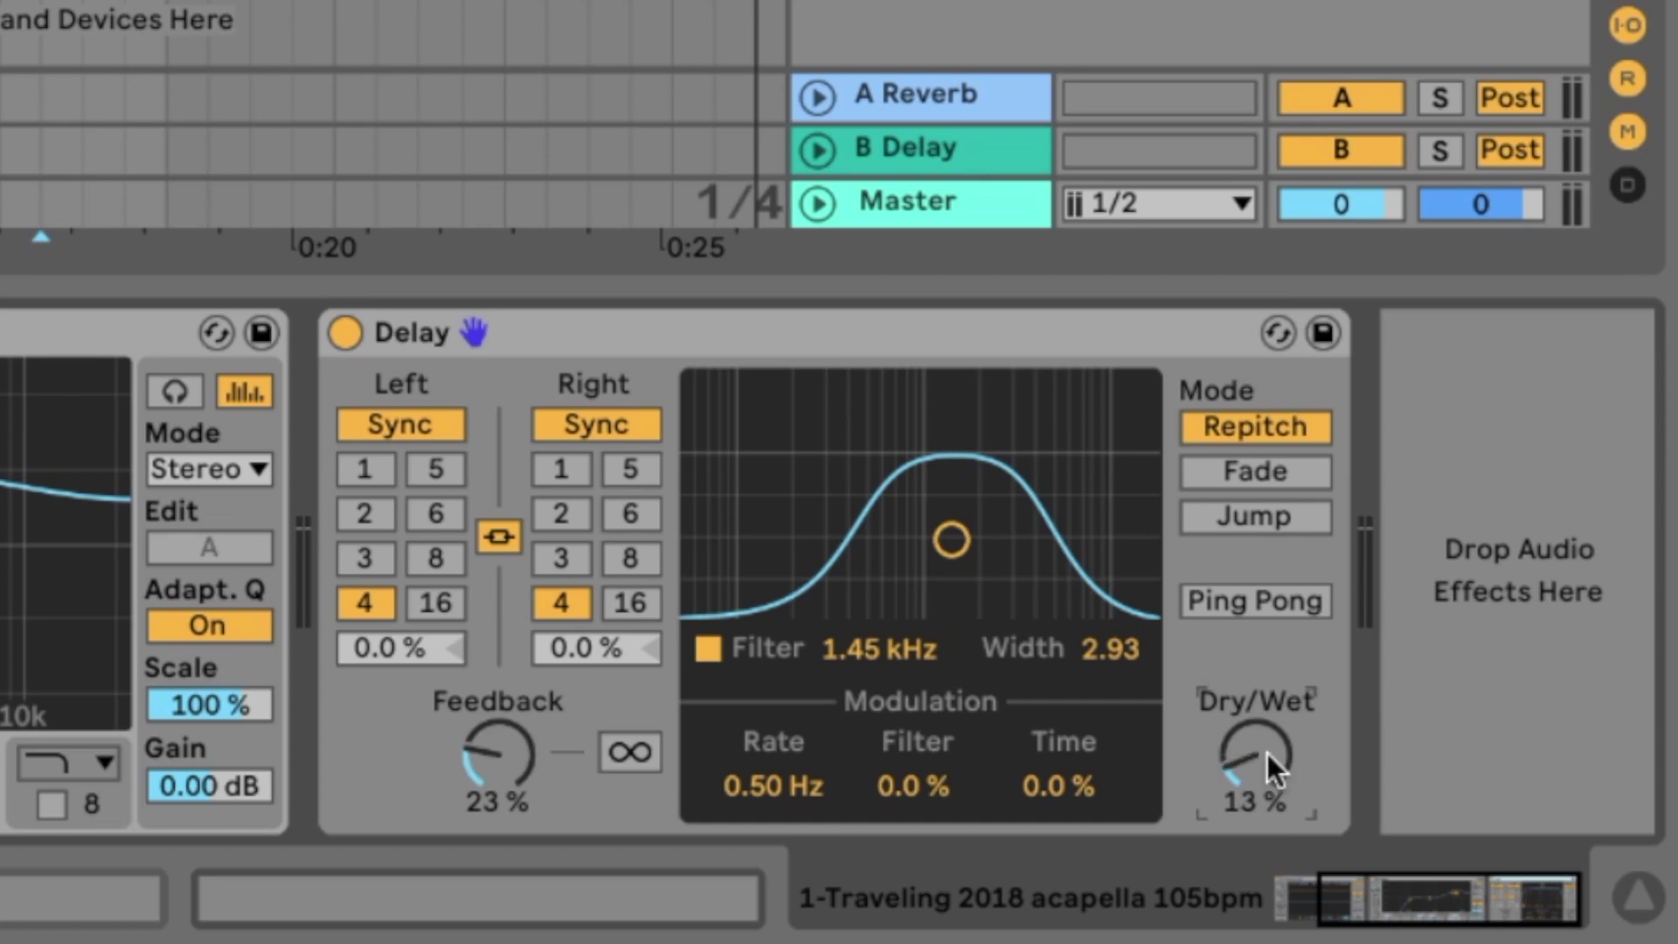
{"action": "left_click_drag", "start_coordinate": [1271, 769], "coordinate": [1267, 753]}
{"action": "key", "text": "space"}
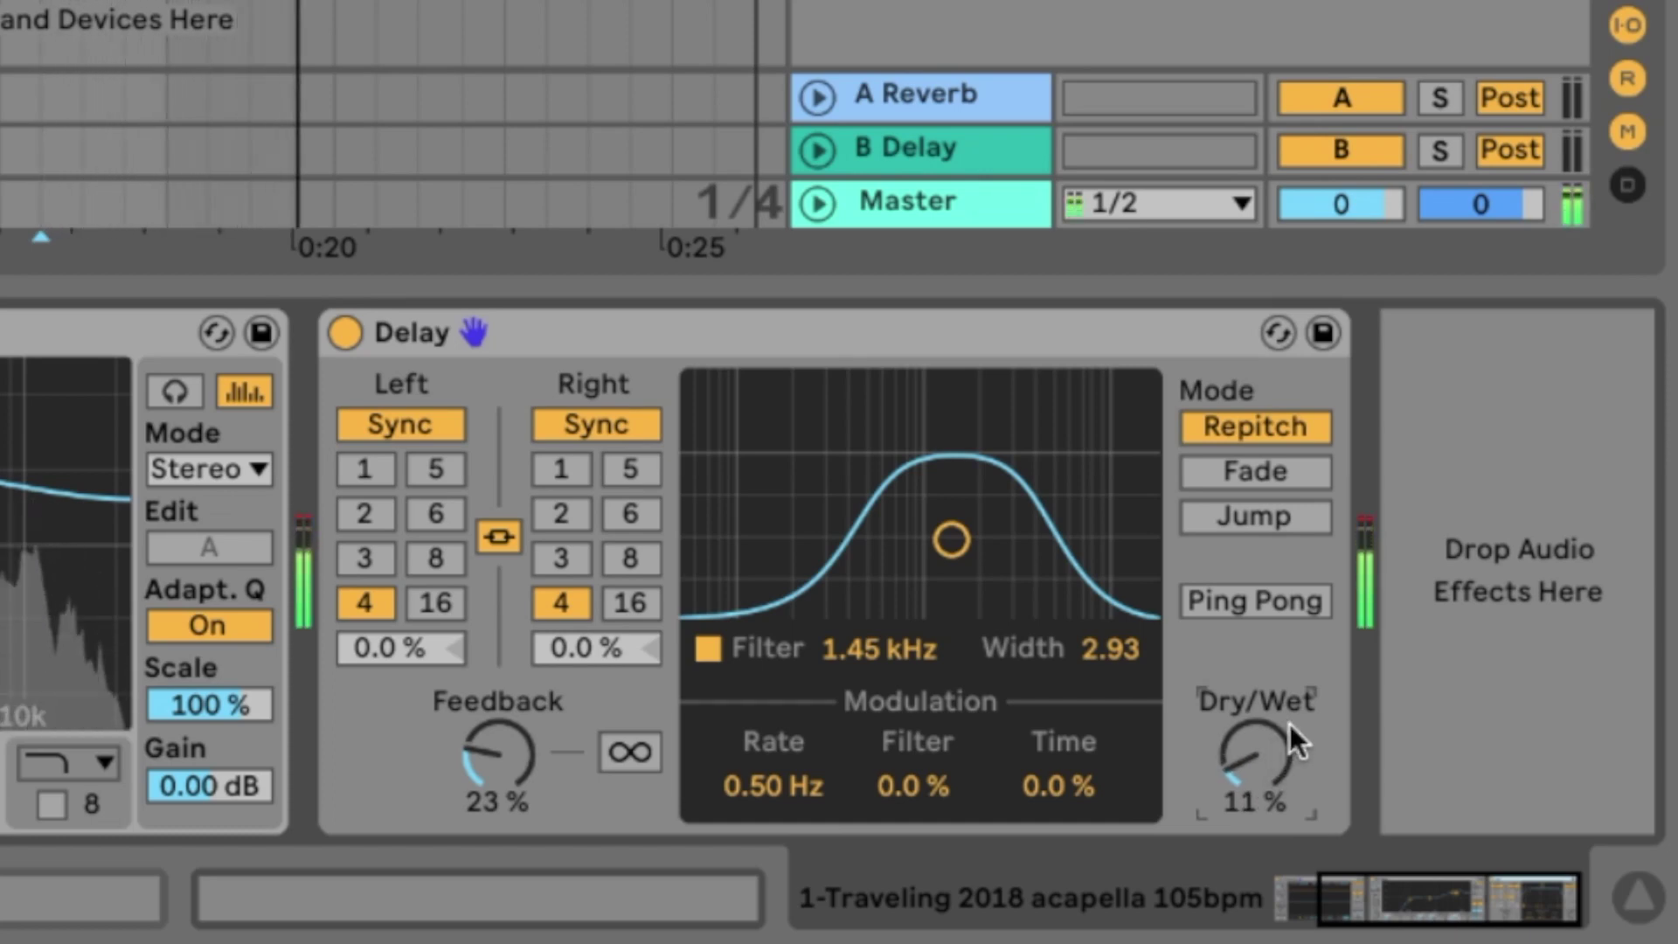
{"action": "left_click_drag", "start_coordinate": [1276, 761], "coordinate": [1276, 745]}
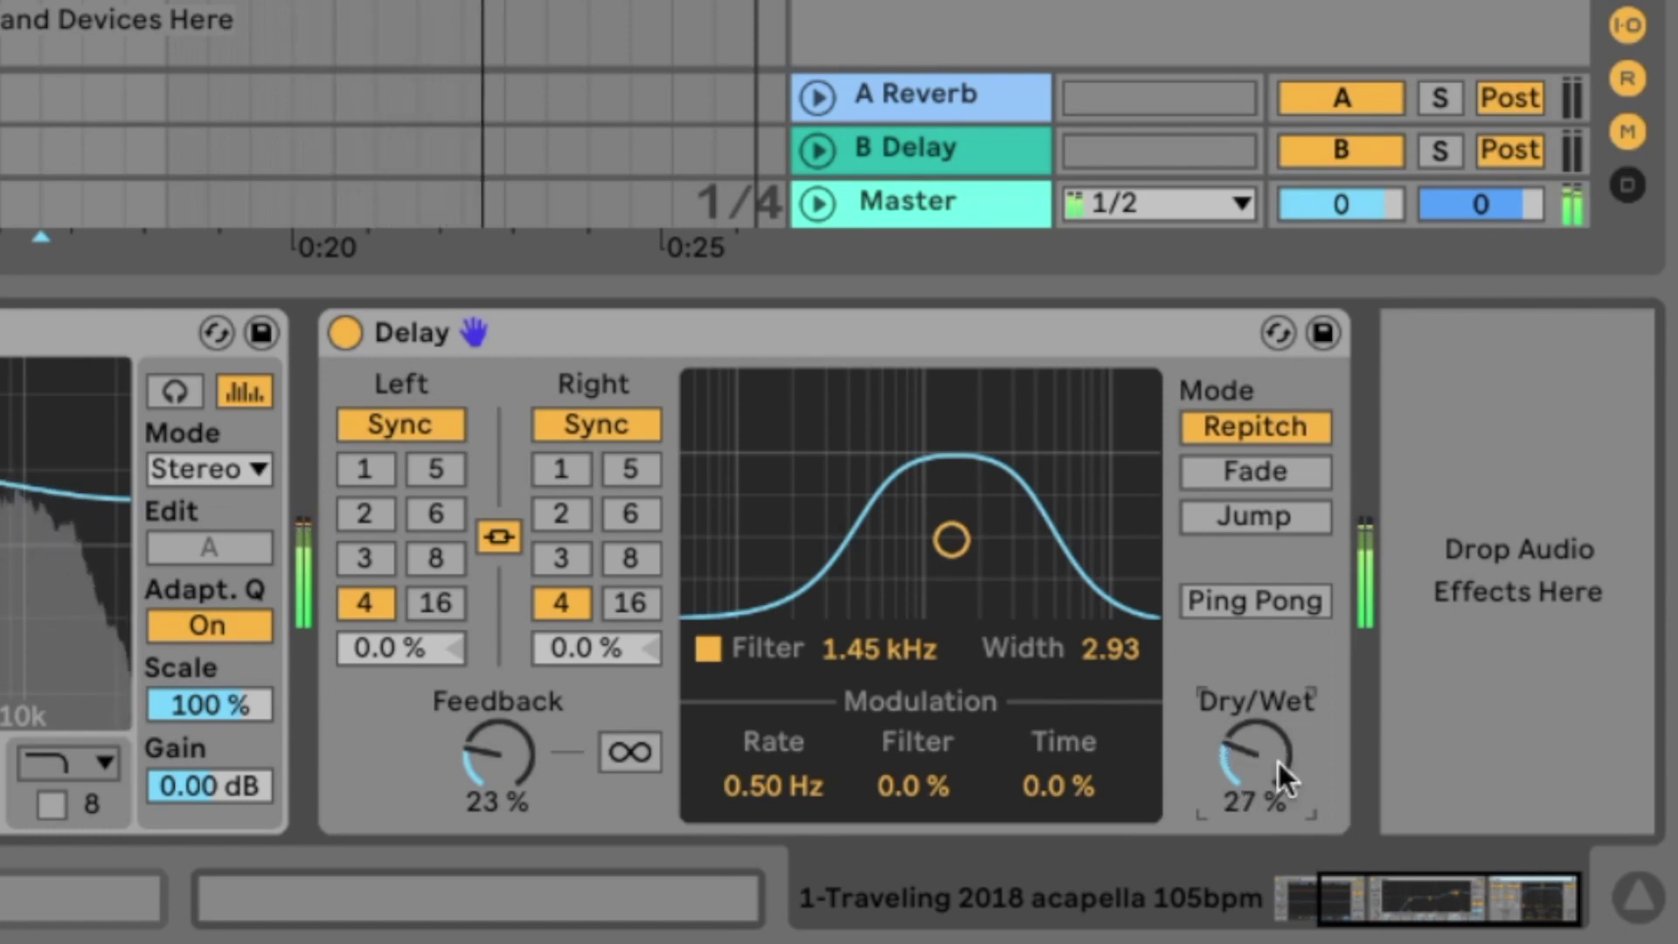
Unlink the Delay channels, Right at 6 and Left at 4, with dry/wet at 16%.
{"action": "left_click", "coordinate": [497, 536]}
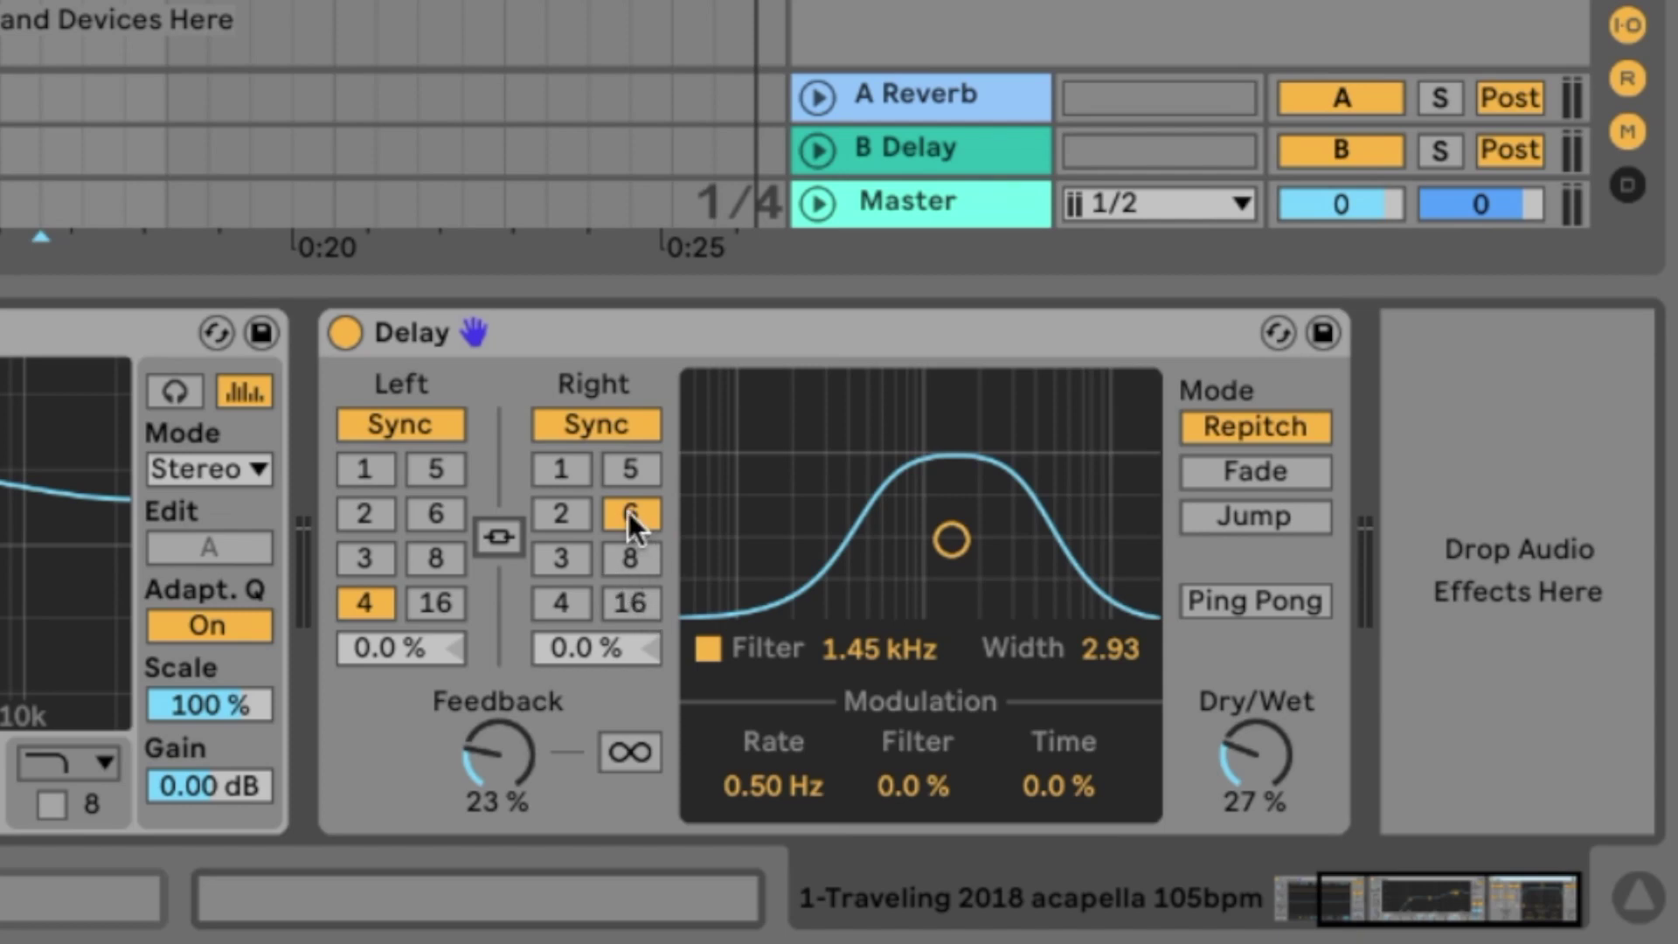
{"action": "key", "text": "space"}
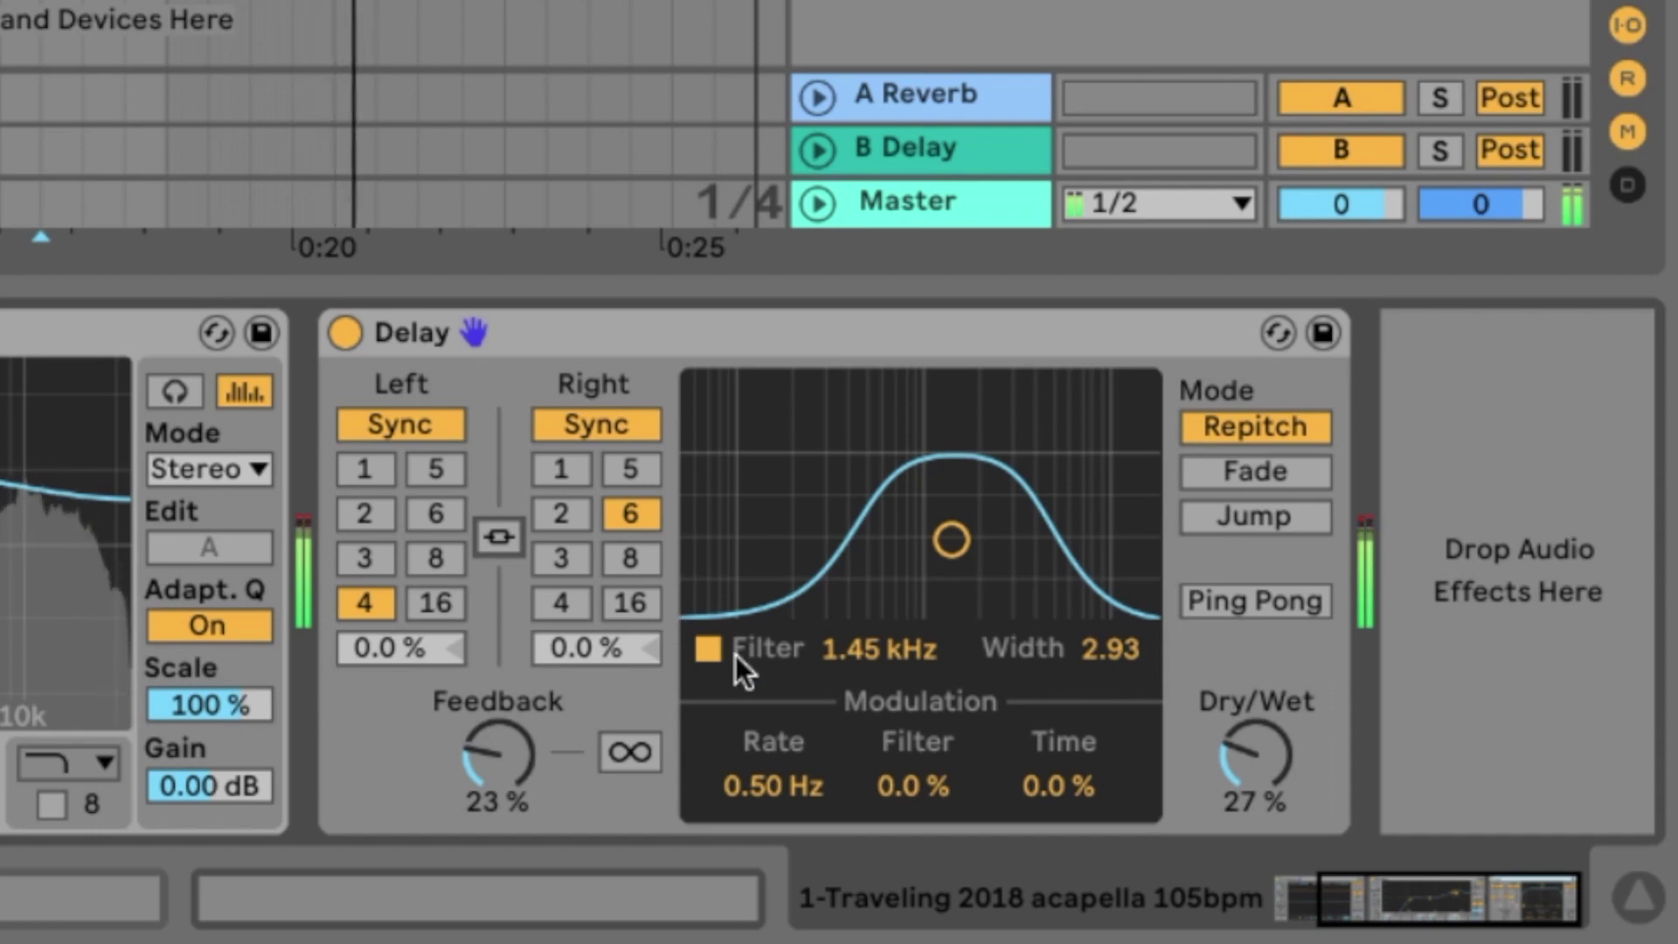
{"action": "left_click_drag", "start_coordinate": [1266, 760], "coordinate": [1266, 781]}
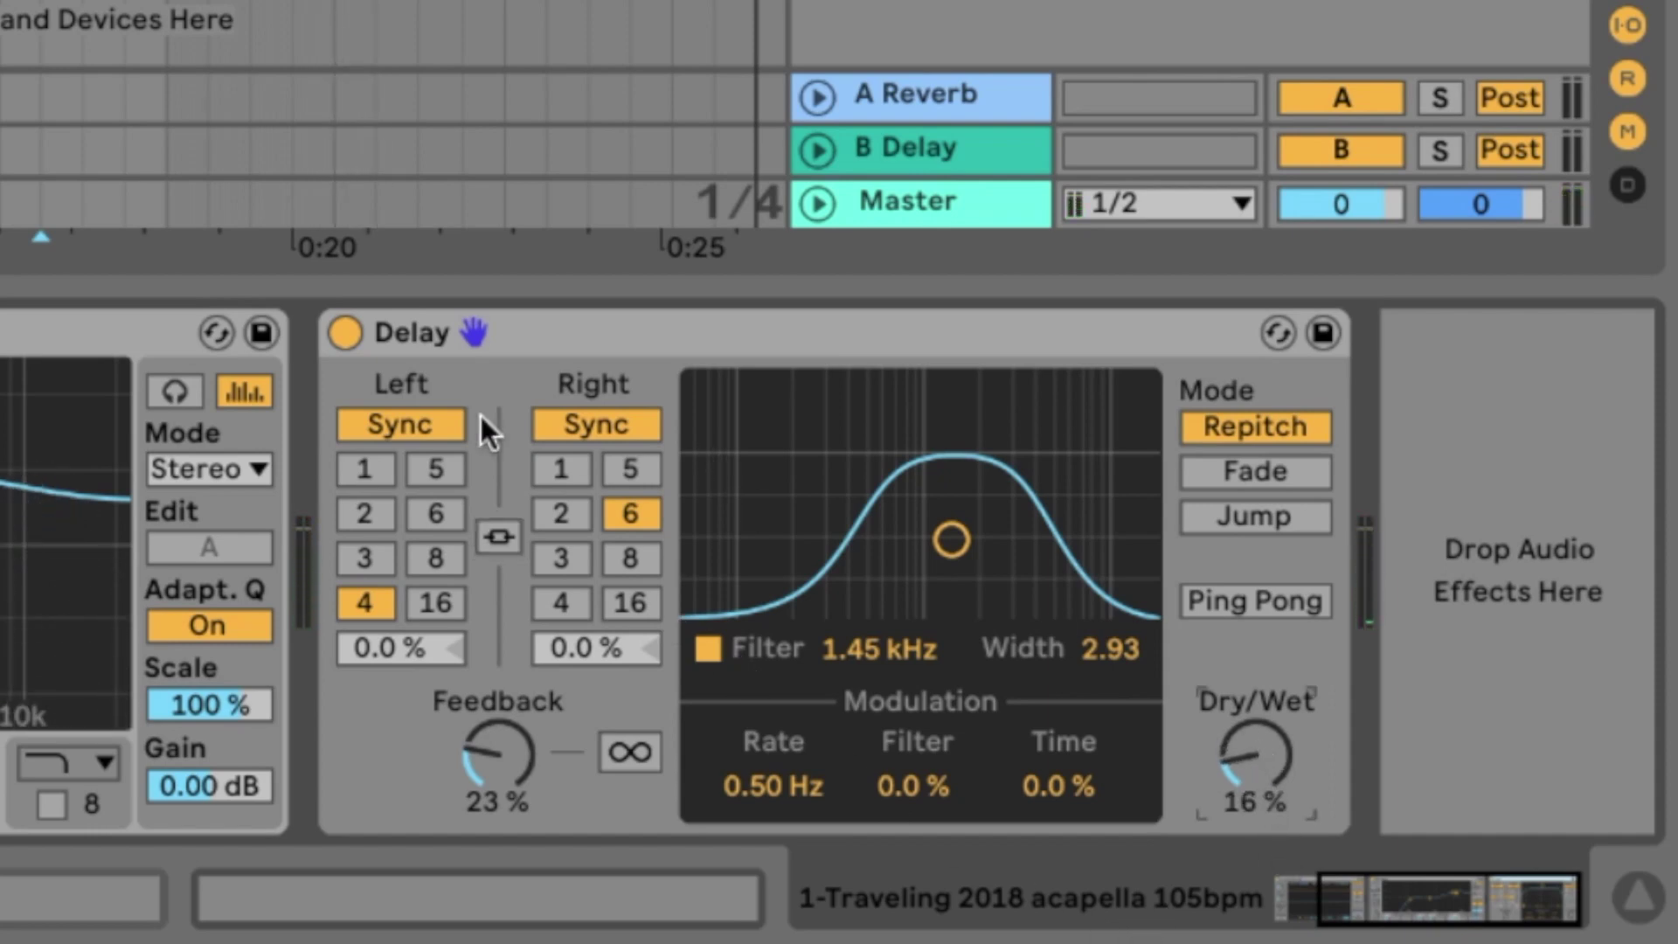
Toggle the Delay device on and off to compare the vocal, leaving it switched off.
{"action": "left_click", "coordinate": [565, 337]}
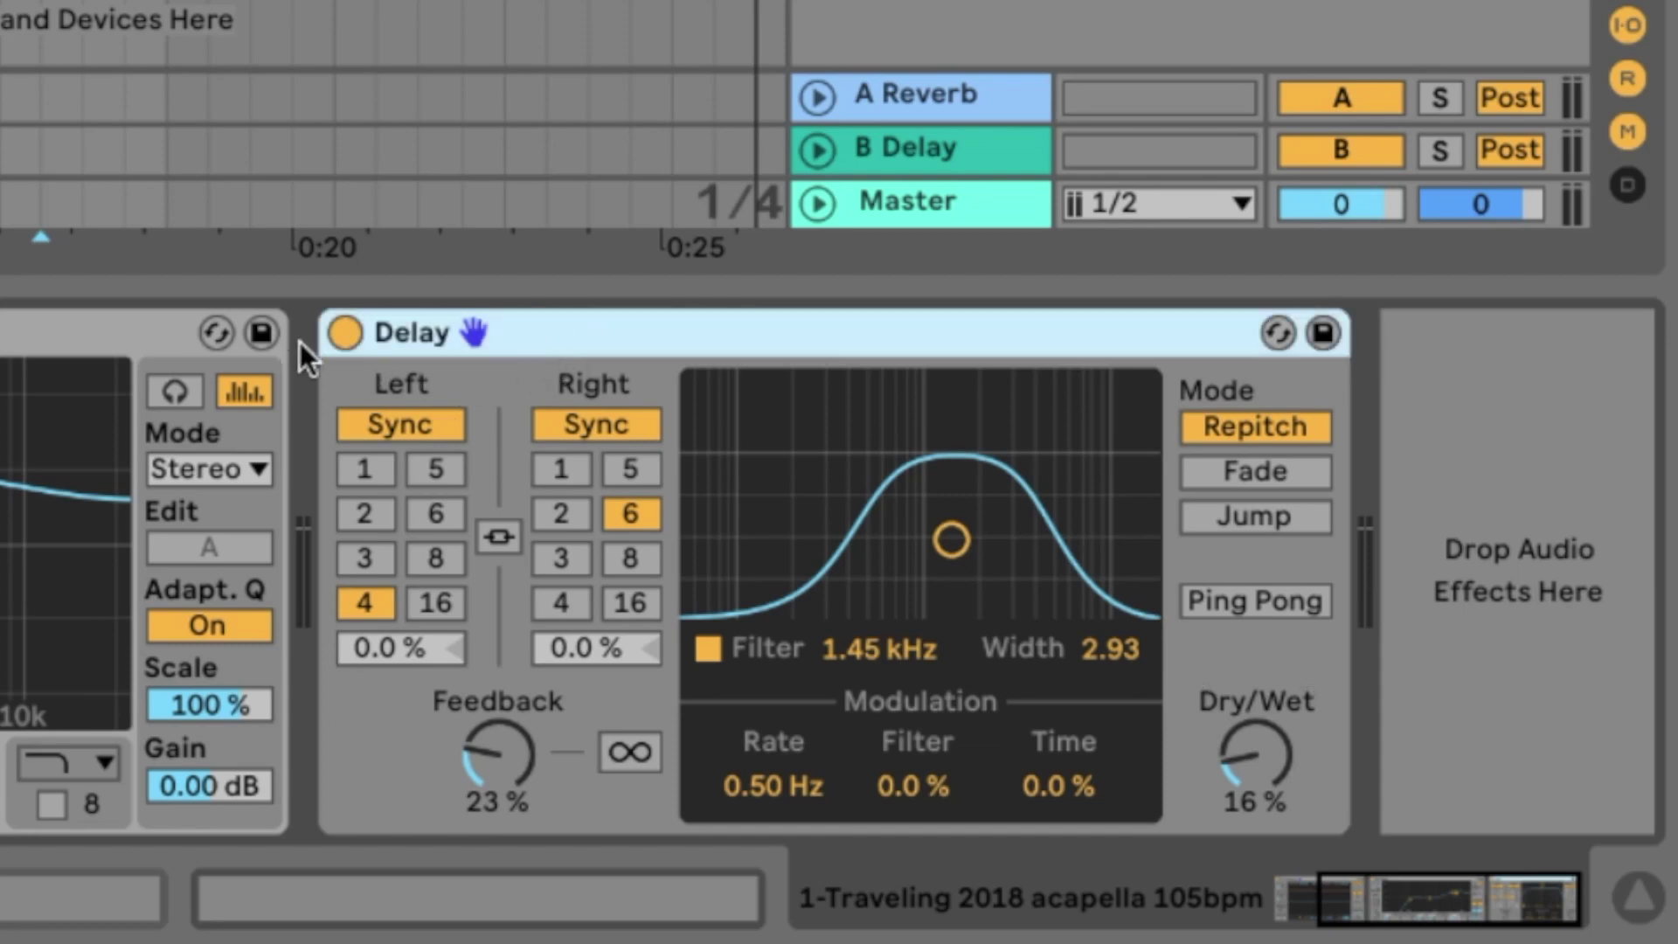
{"action": "left_click", "coordinate": [353, 332]}
{"action": "left_click", "coordinate": [353, 332]}
{"action": "left_click", "coordinate": [353, 332]}
{"action": "left_click", "coordinate": [353, 332]}
{"action": "left_click", "coordinate": [353, 332]}
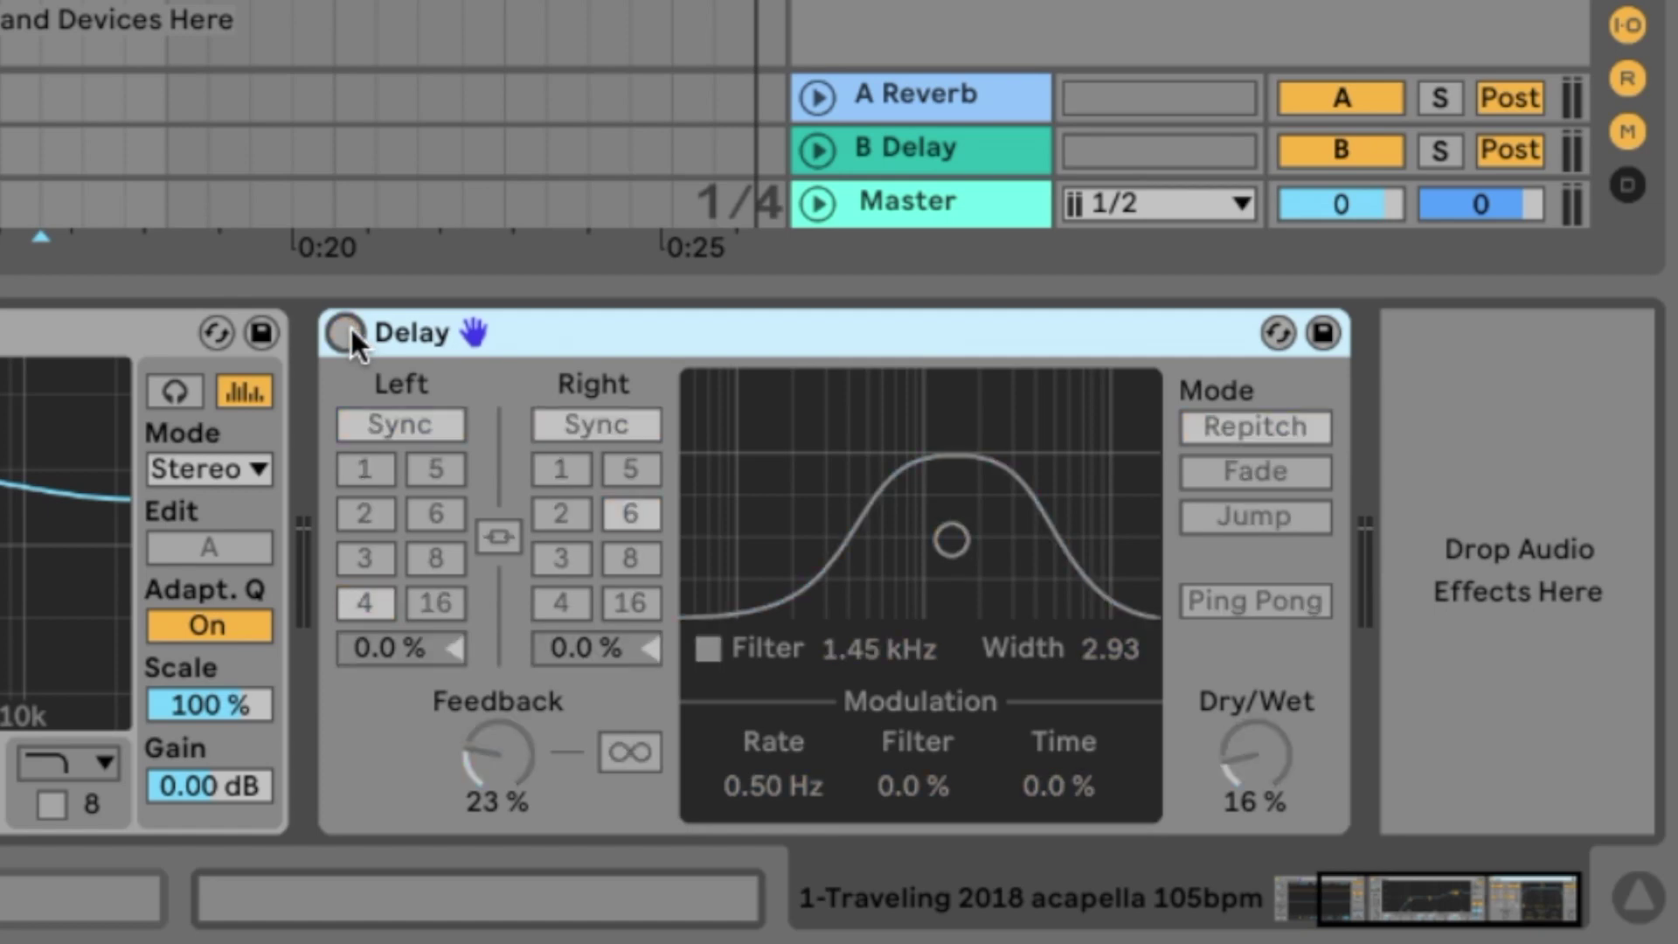
{"action": "left_click", "coordinate": [351, 332]}
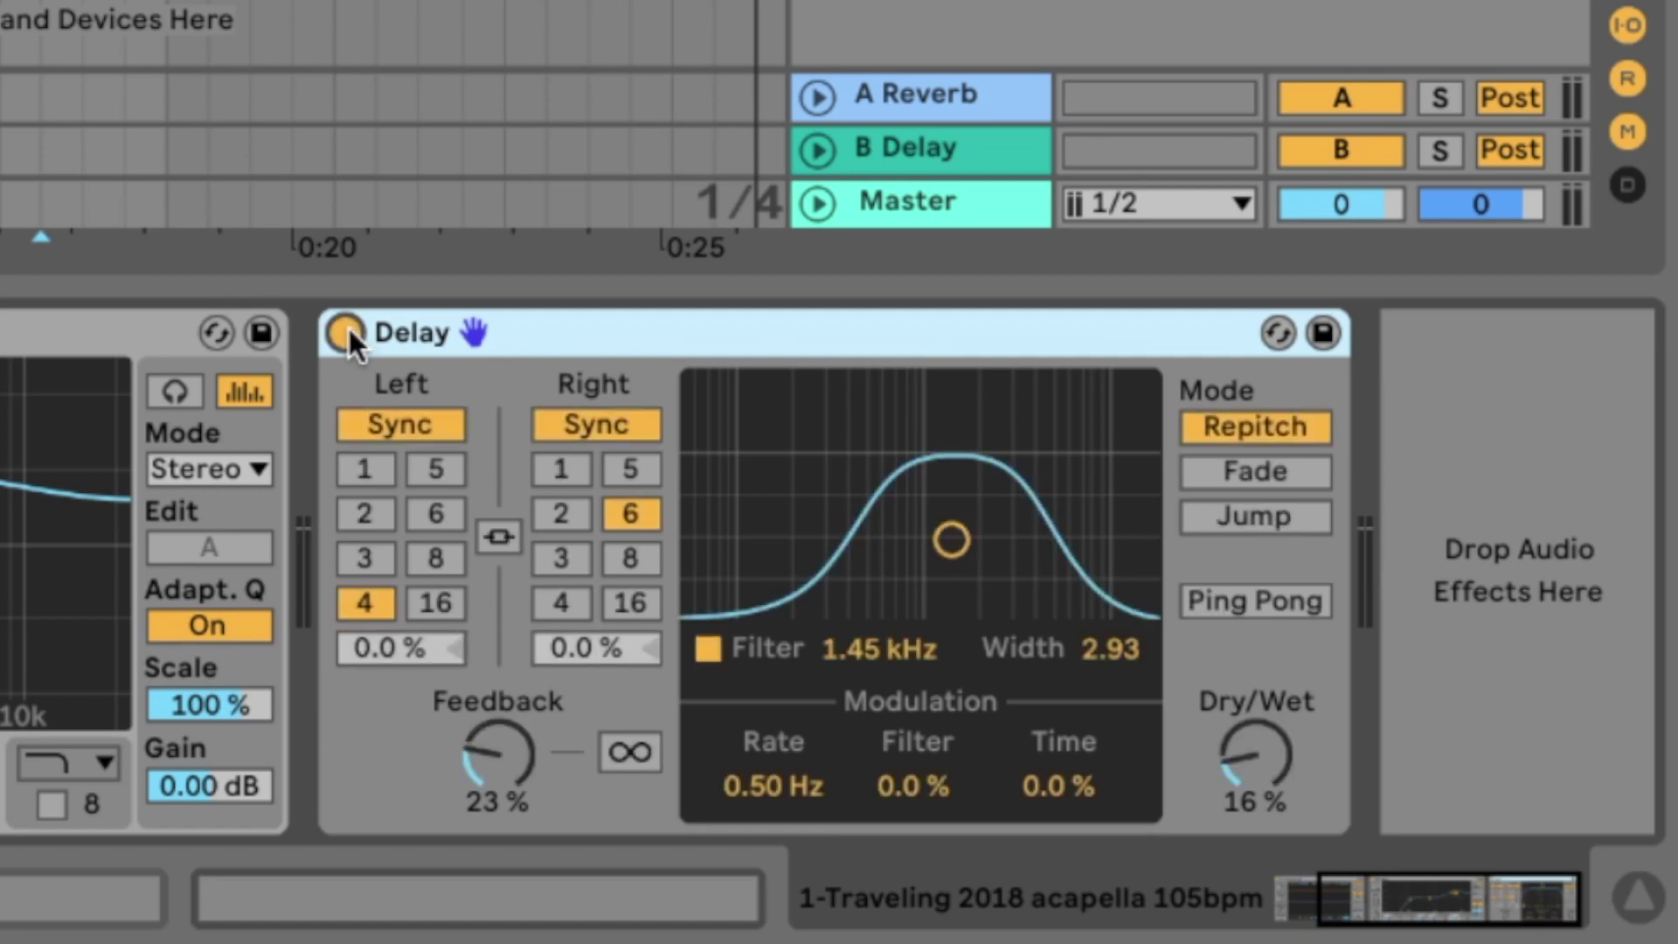
{"action": "left_click", "coordinate": [346, 332]}
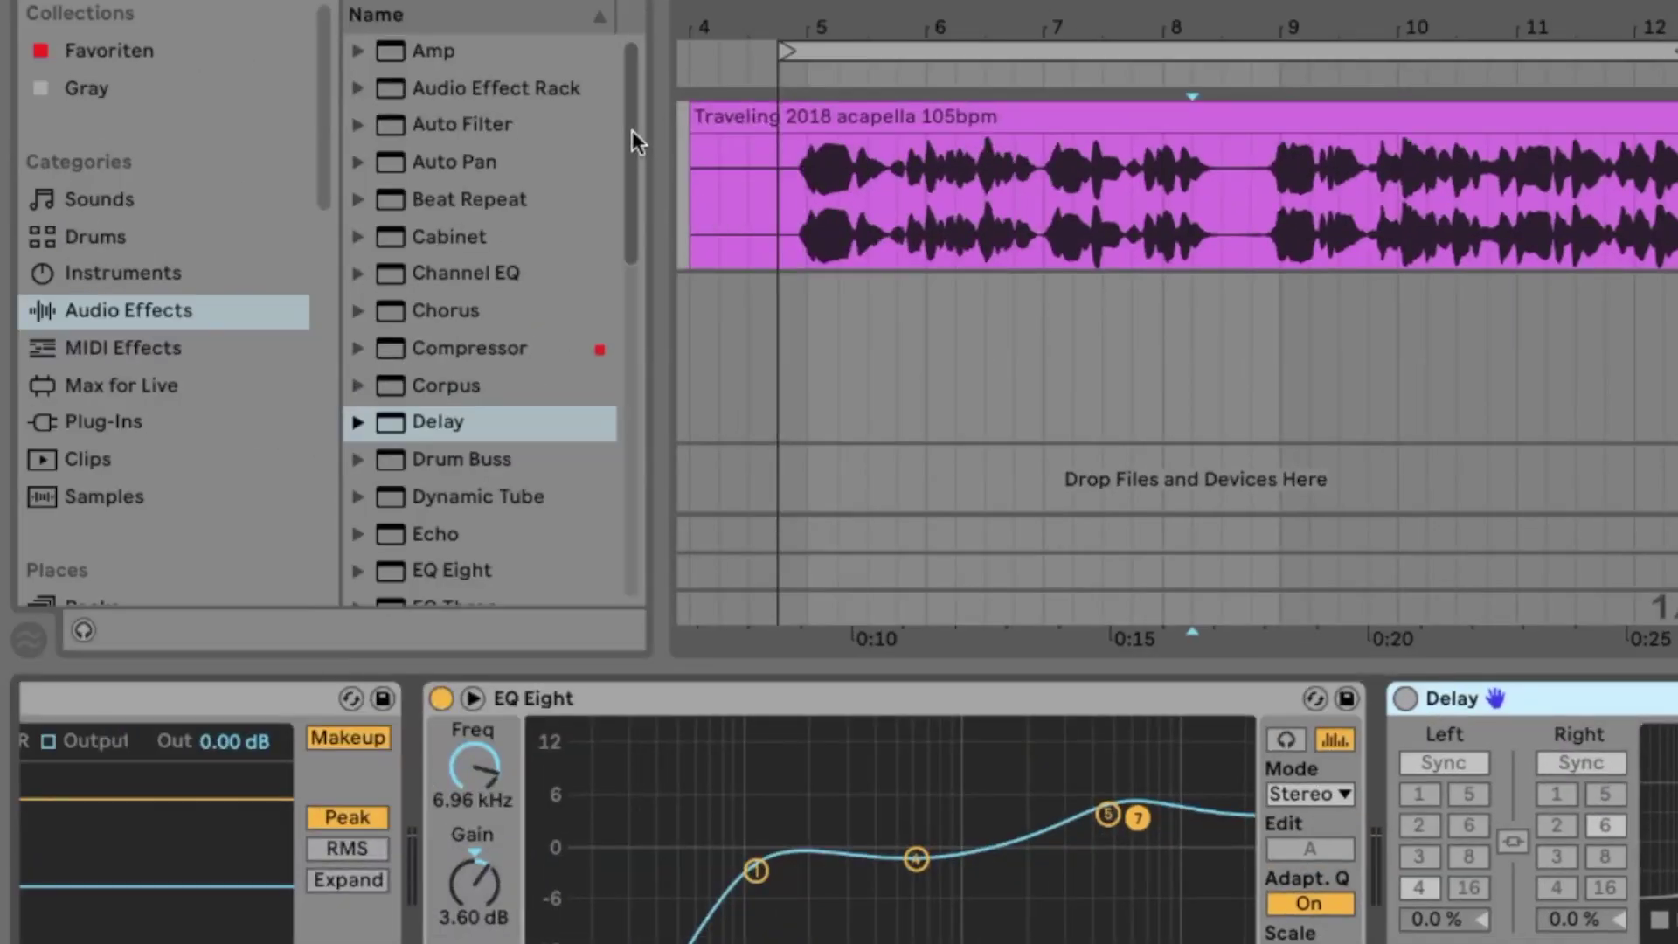
Find Reverb in the Audio Effects browser and drop it after the Delay device.
{"action": "scroll", "coordinate": [627, 193], "scroll_direction": "down", "scroll_amount": 5}
{"action": "left_click_drag", "start_coordinate": [622, 249], "coordinate": [621, 449]}
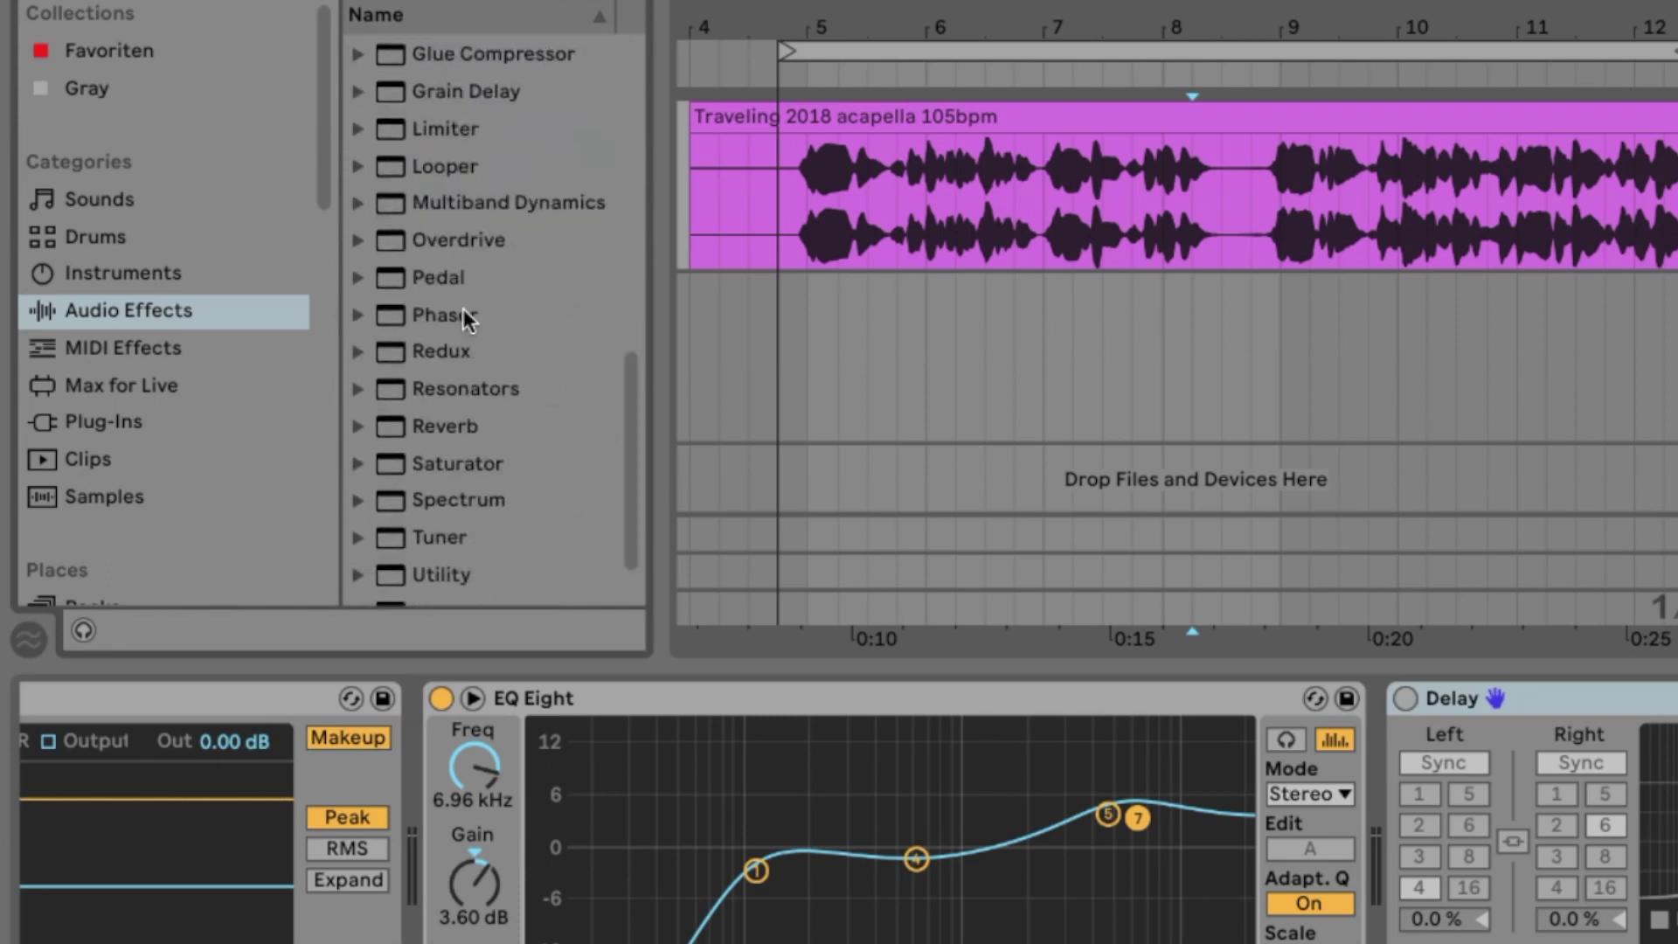
{"action": "left_click", "coordinate": [465, 425]}
{"action": "left_click_drag", "start_coordinate": [465, 425], "coordinate": [1677, 795]}
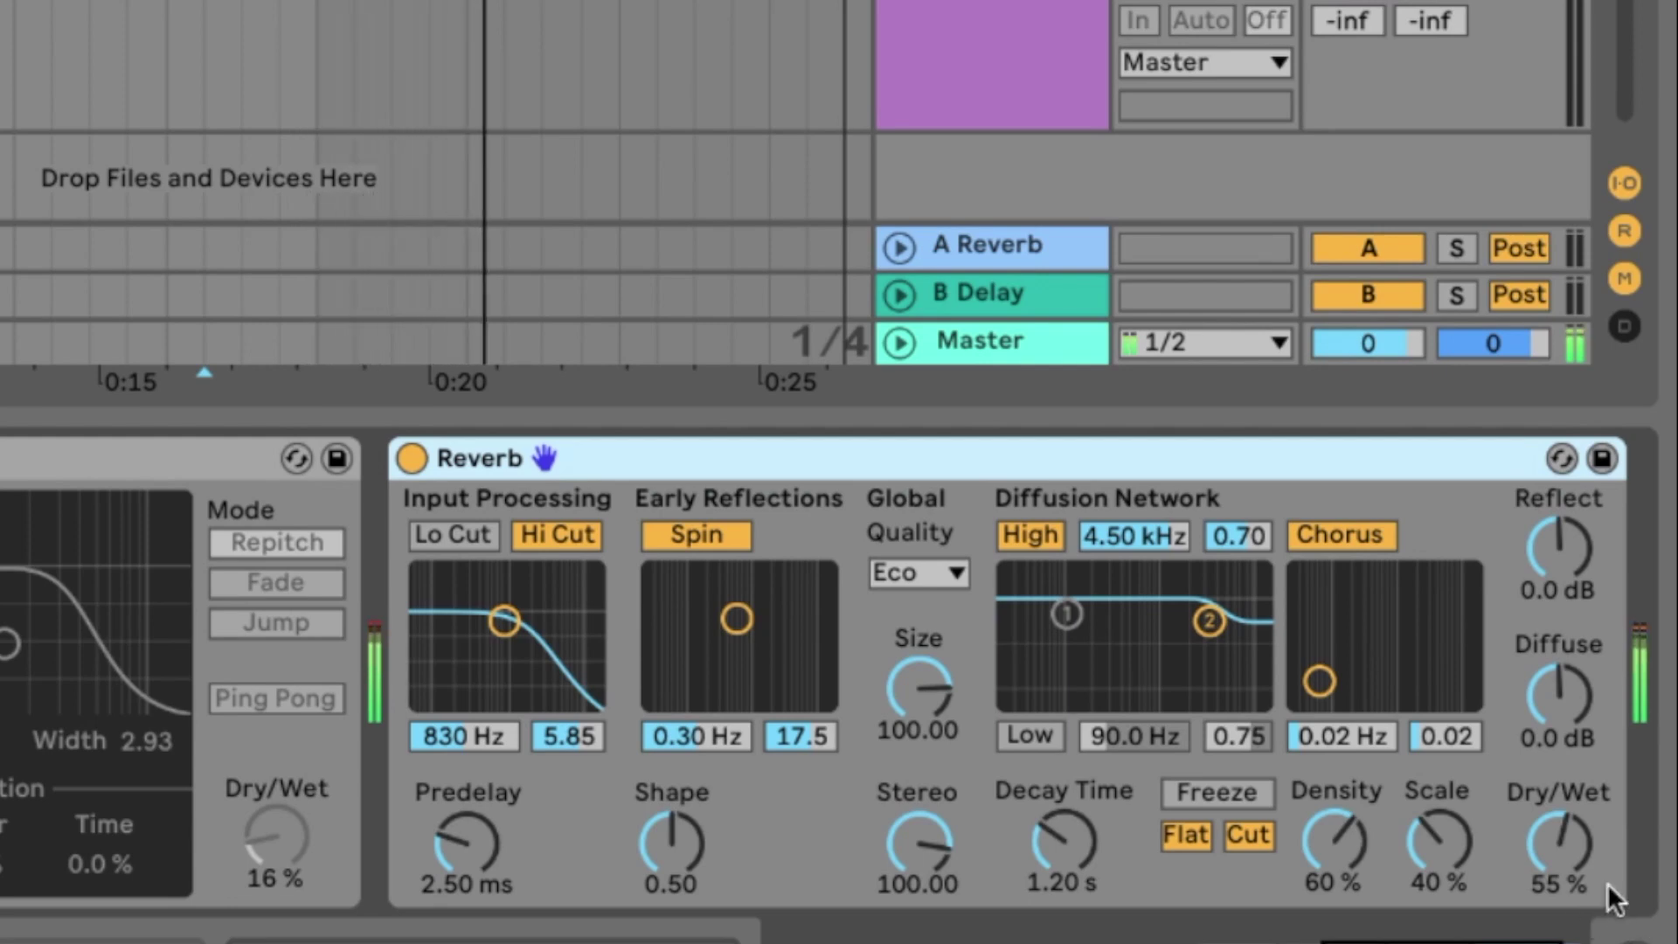
Set Reverb decay to 1.92 s, Low shelf to 108 Hz, input filter to 1.13 kHz, and dry/wet to 33%.
{"action": "mouse_move", "coordinate": [1559, 841]}
{"action": "left_mouse_down"}
{"action": "mouse_move", "coordinate": [1561, 775]}
{"action": "mouse_move", "coordinate": [1561, 811]}
{"action": "left_mouse_up"}
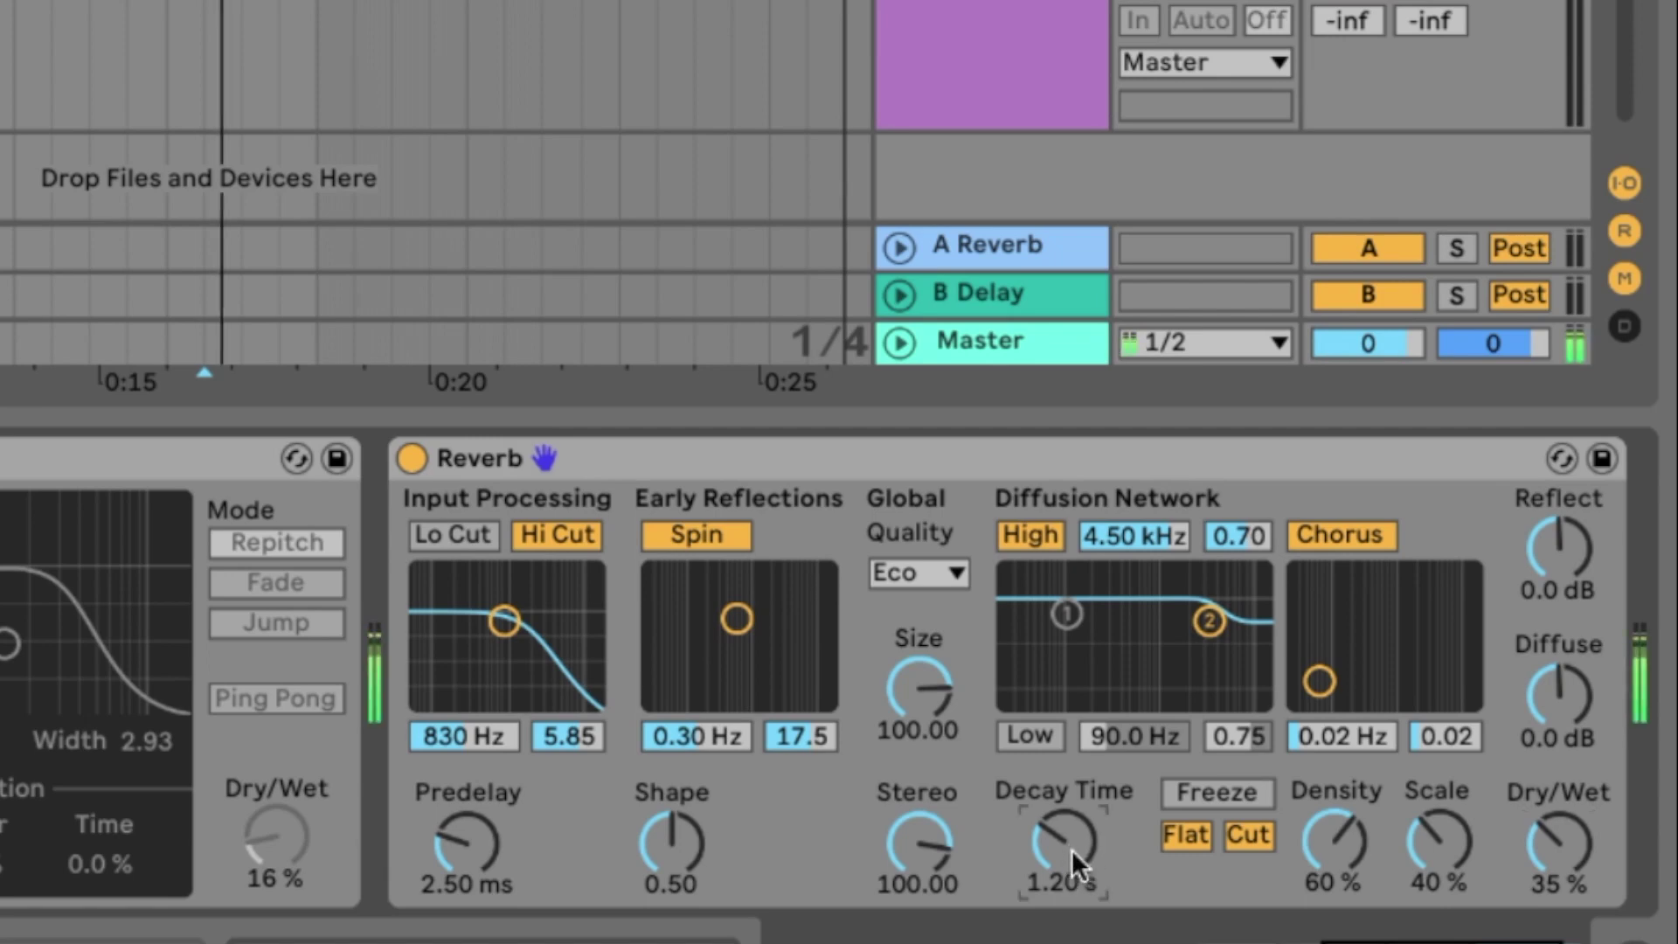
{"action": "mouse_move", "coordinate": [1071, 847]}
{"action": "left_mouse_down"}
{"action": "mouse_move", "coordinate": [1071, 778]}
{"action": "mouse_move", "coordinate": [1071, 851]}
{"action": "left_mouse_up"}
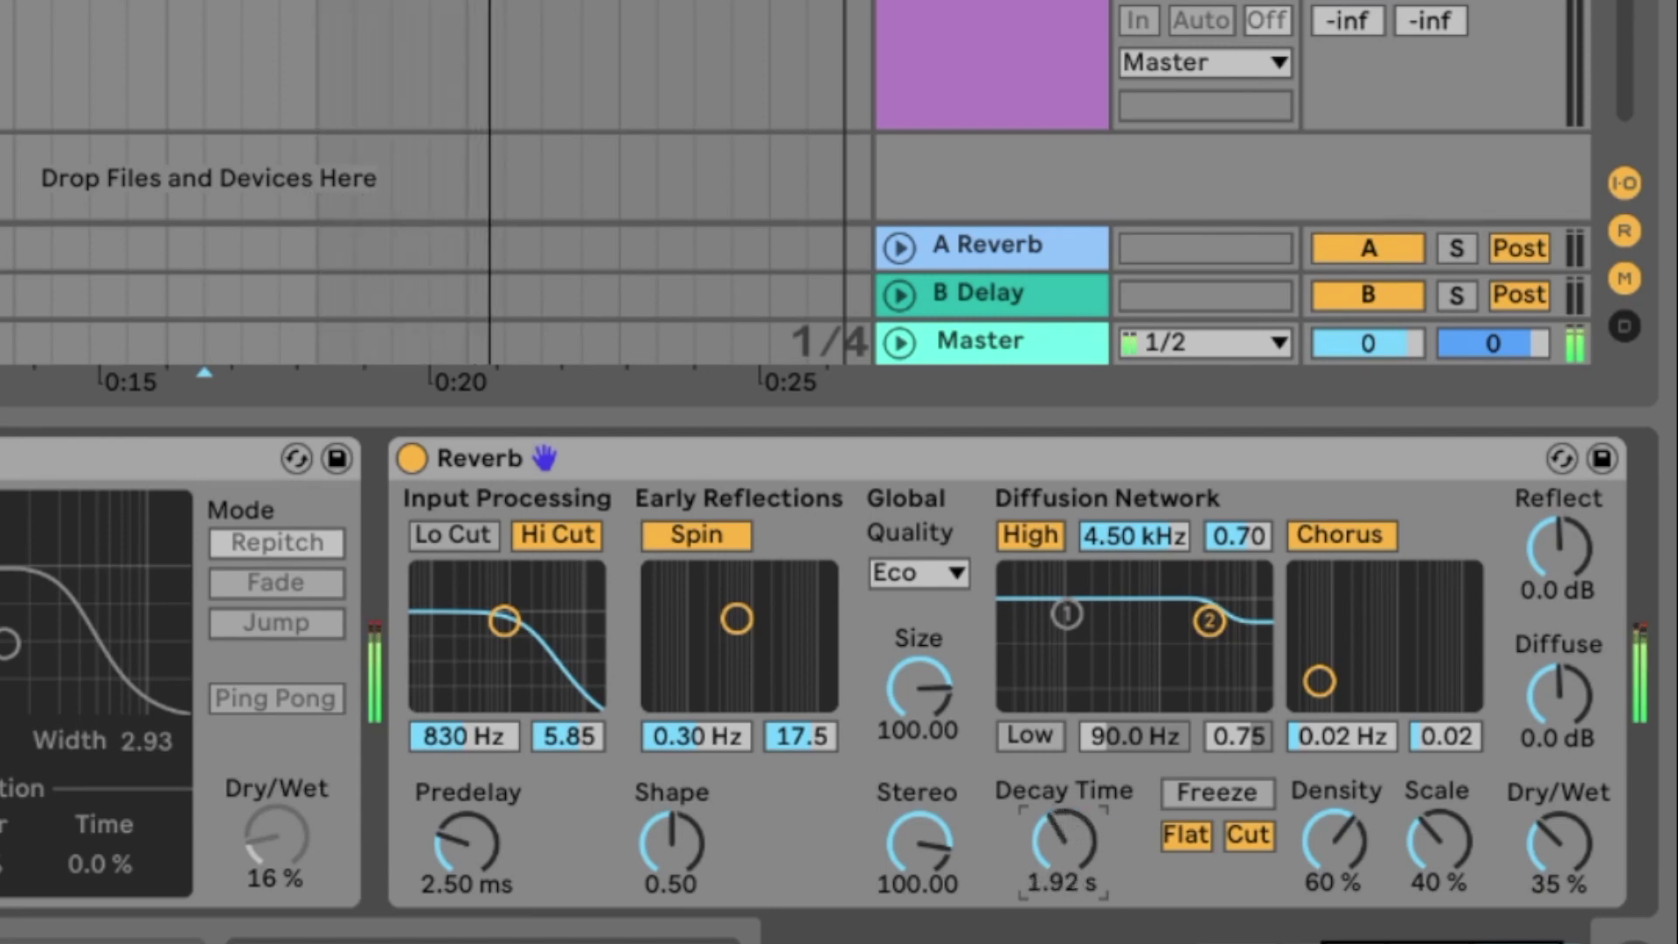
{"action": "left_click", "coordinate": [1041, 736]}
{"action": "left_click", "coordinate": [474, 544]}
{"action": "left_click_drag", "start_coordinate": [501, 625], "coordinate": [549, 612]}
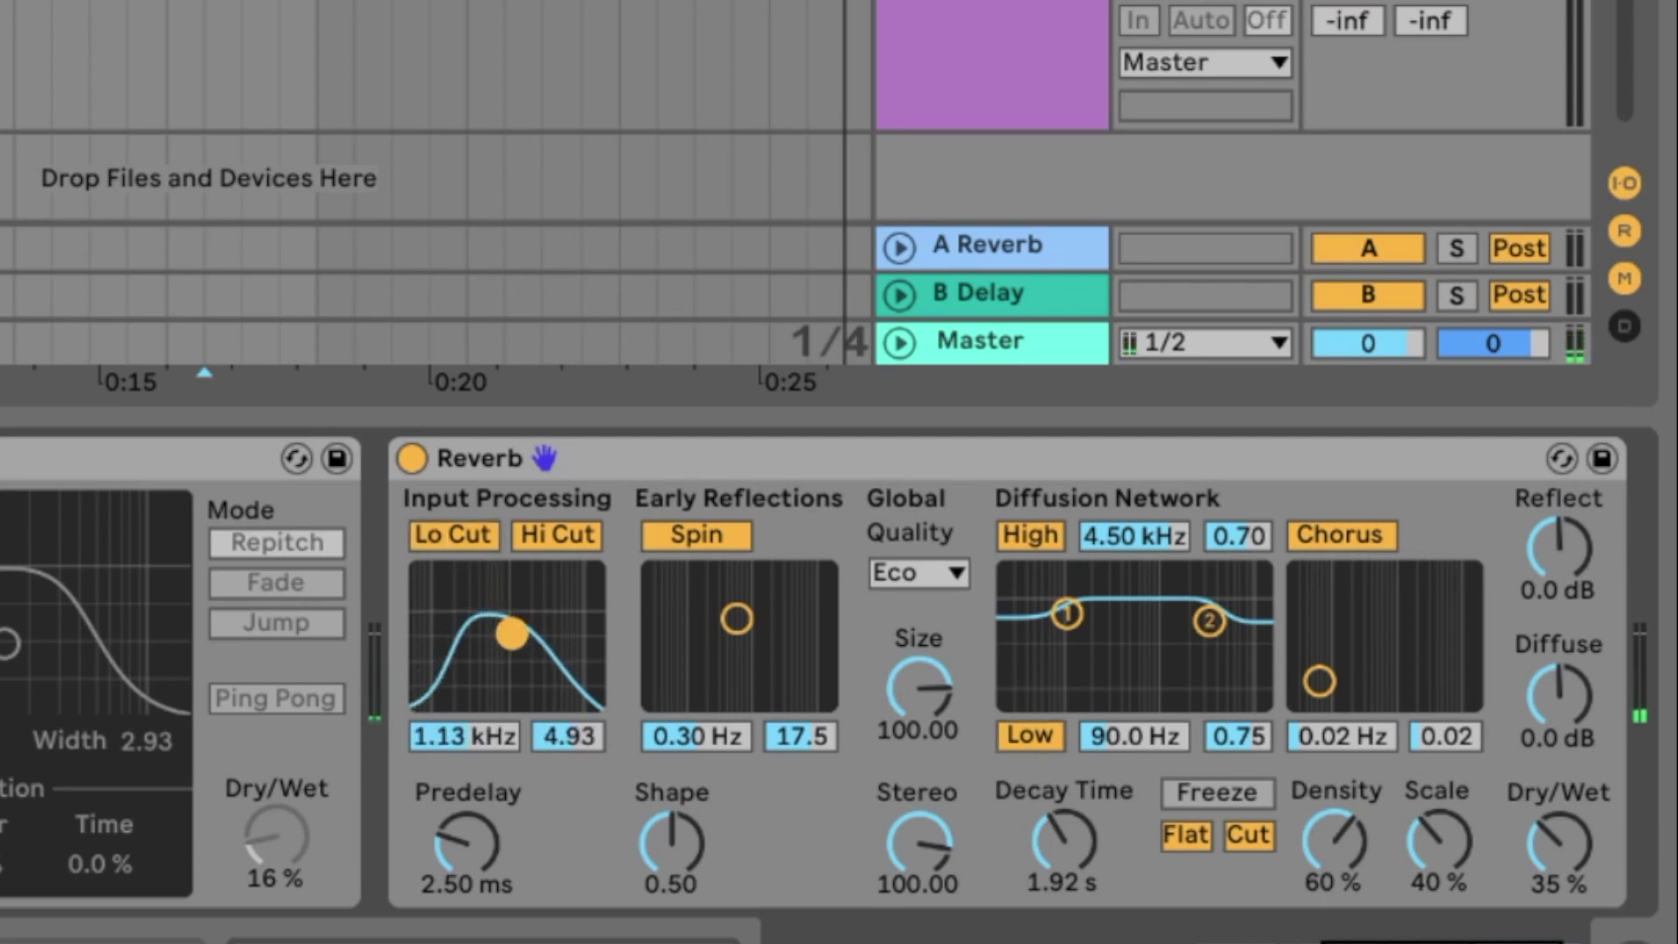
{"action": "left_click_drag", "start_coordinate": [1066, 613], "coordinate": [1074, 621]}
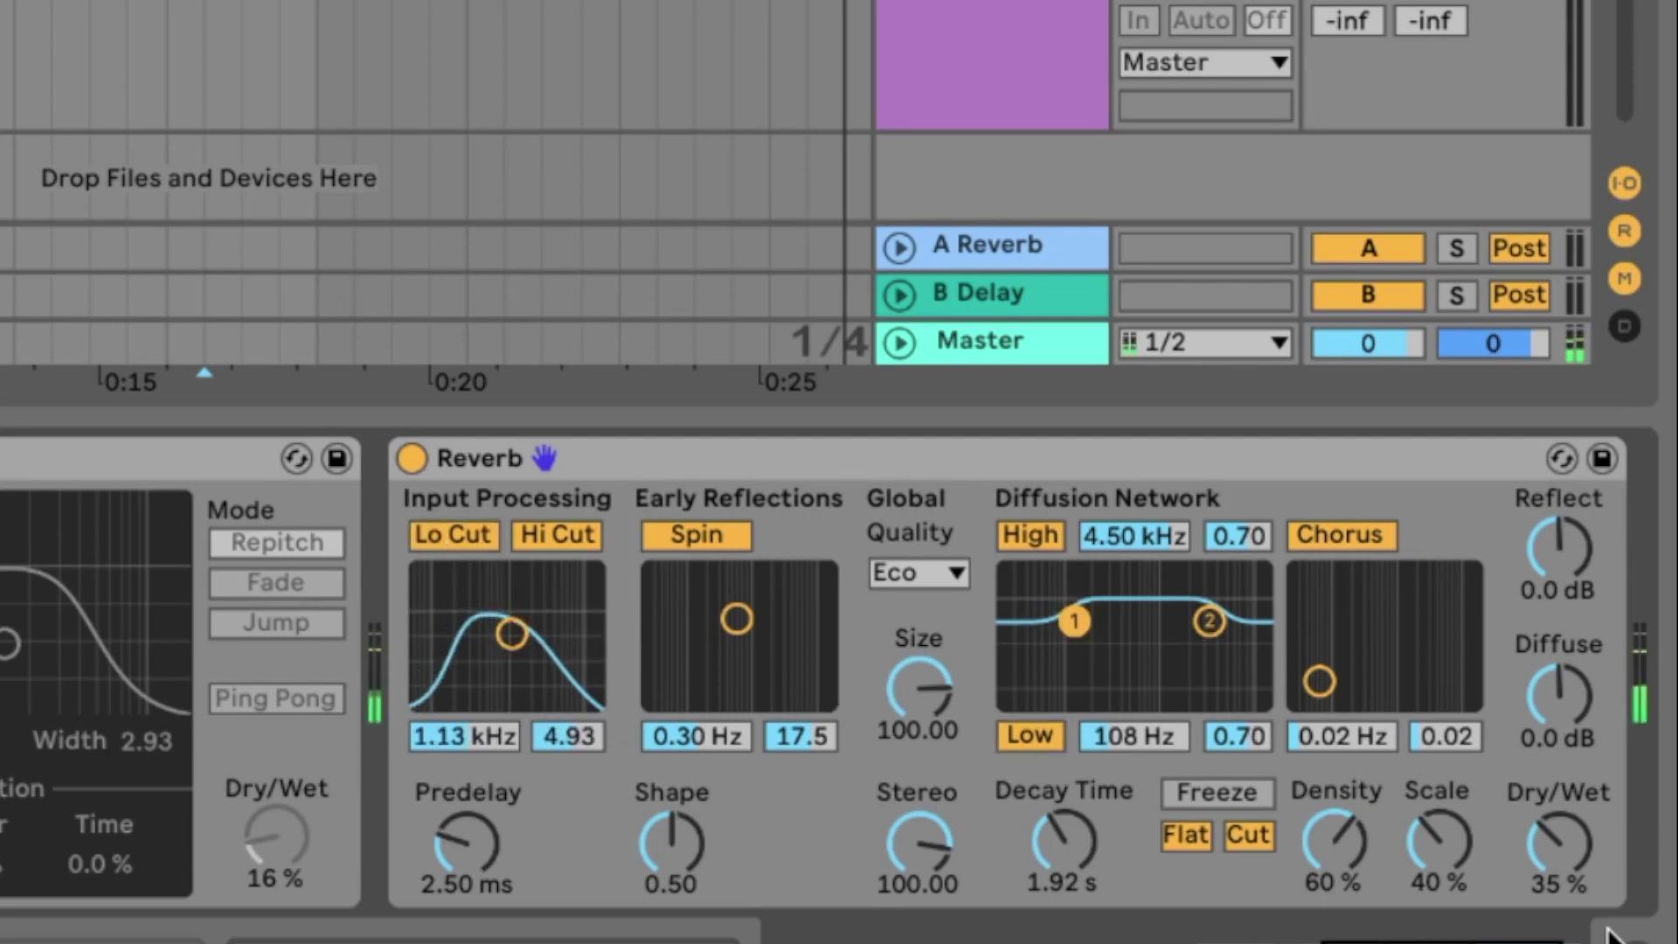
{"action": "left_click_drag", "start_coordinate": [1531, 858], "coordinate": [1512, 861]}
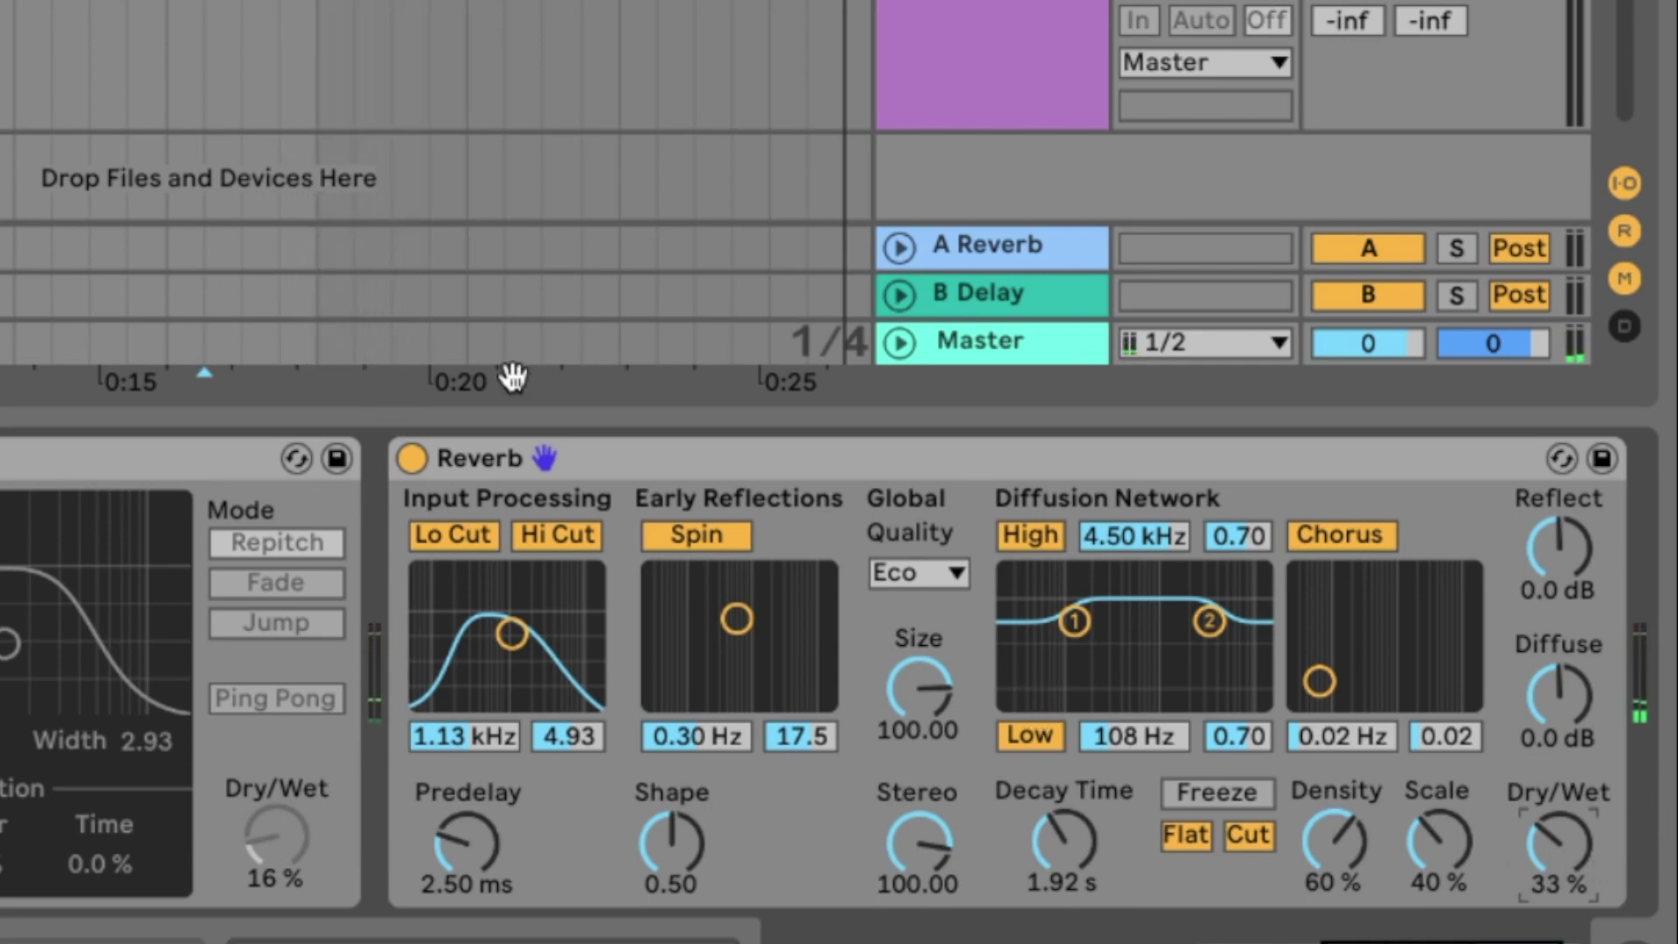
{"action": "left_click", "coordinate": [888, 461]}
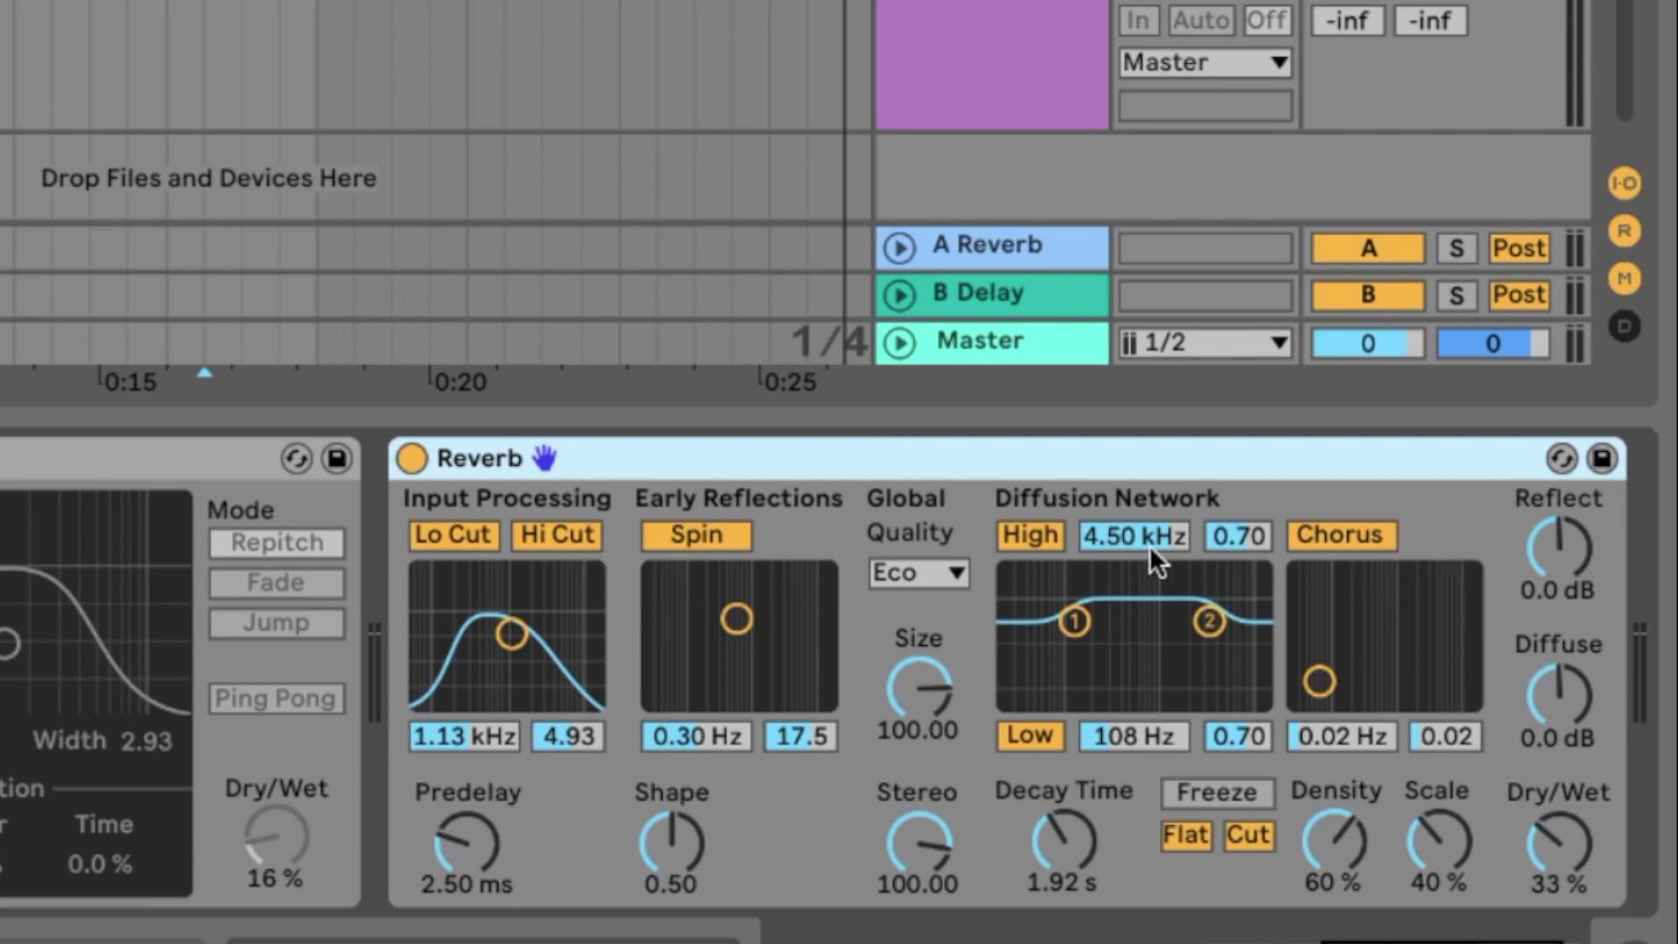
{"action": "left_click", "coordinate": [1559, 458]}
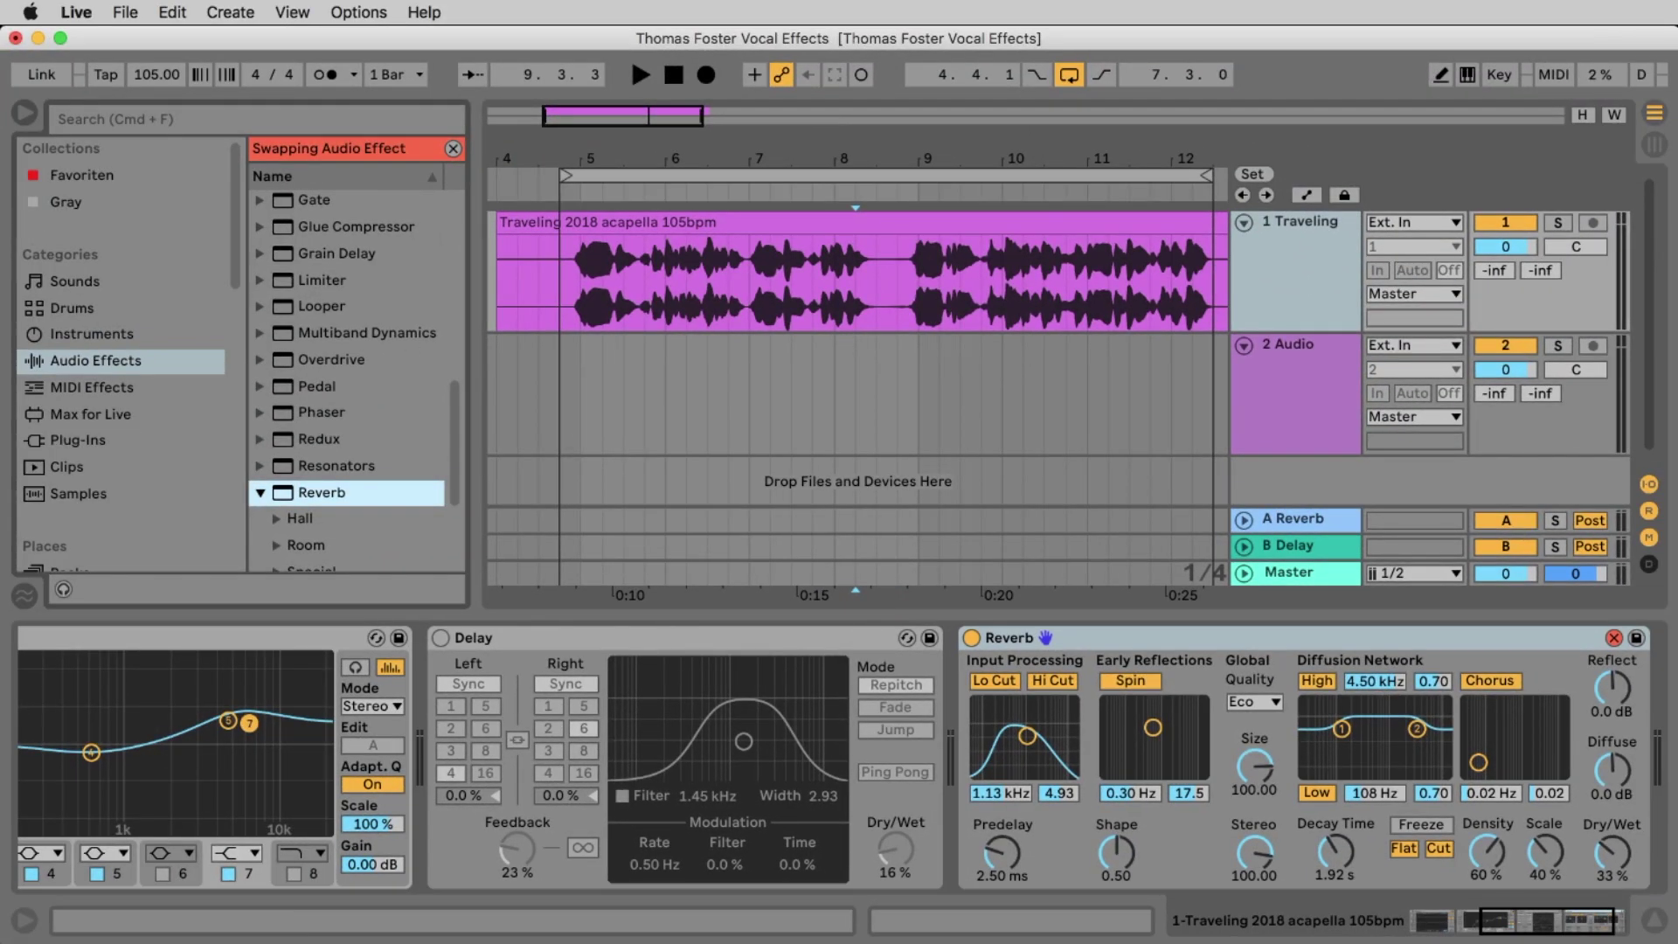
Expand the Hall reverb presets and audition Ballad Reverb, Cathedral and Church during playback.
{"action": "scroll", "coordinate": [429, 302], "scroll_direction": "down", "scroll_amount": 3}
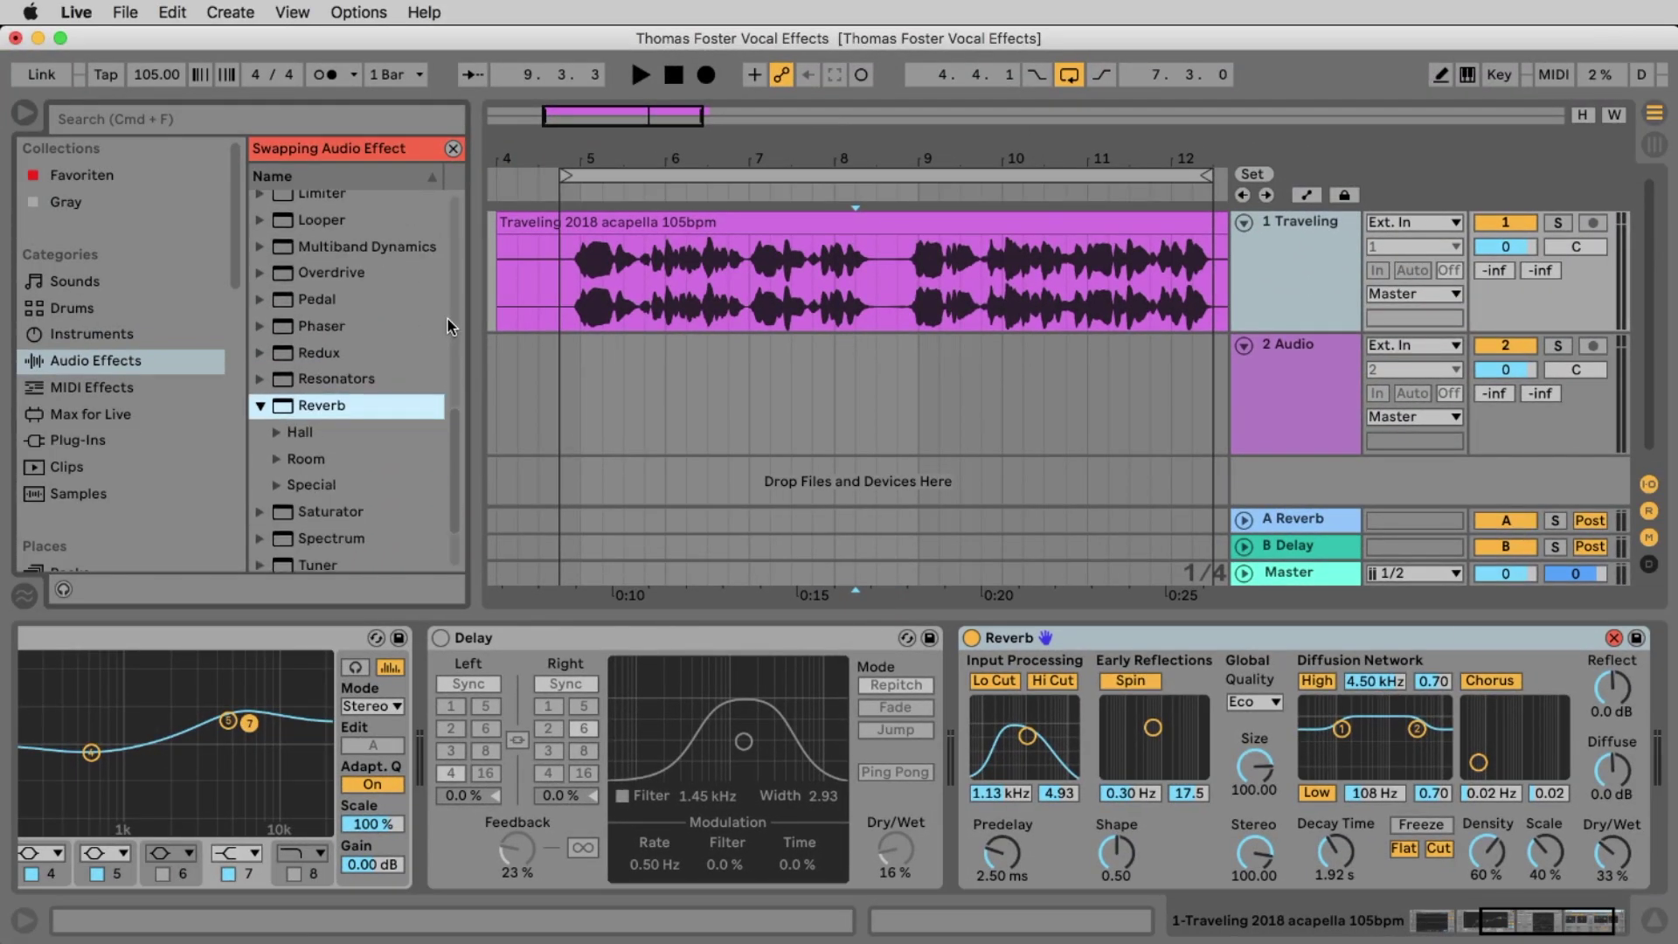
{"action": "left_click", "coordinate": [280, 439]}
{"action": "scroll", "coordinate": [325, 375], "scroll_direction": "down", "scroll_amount": 2}
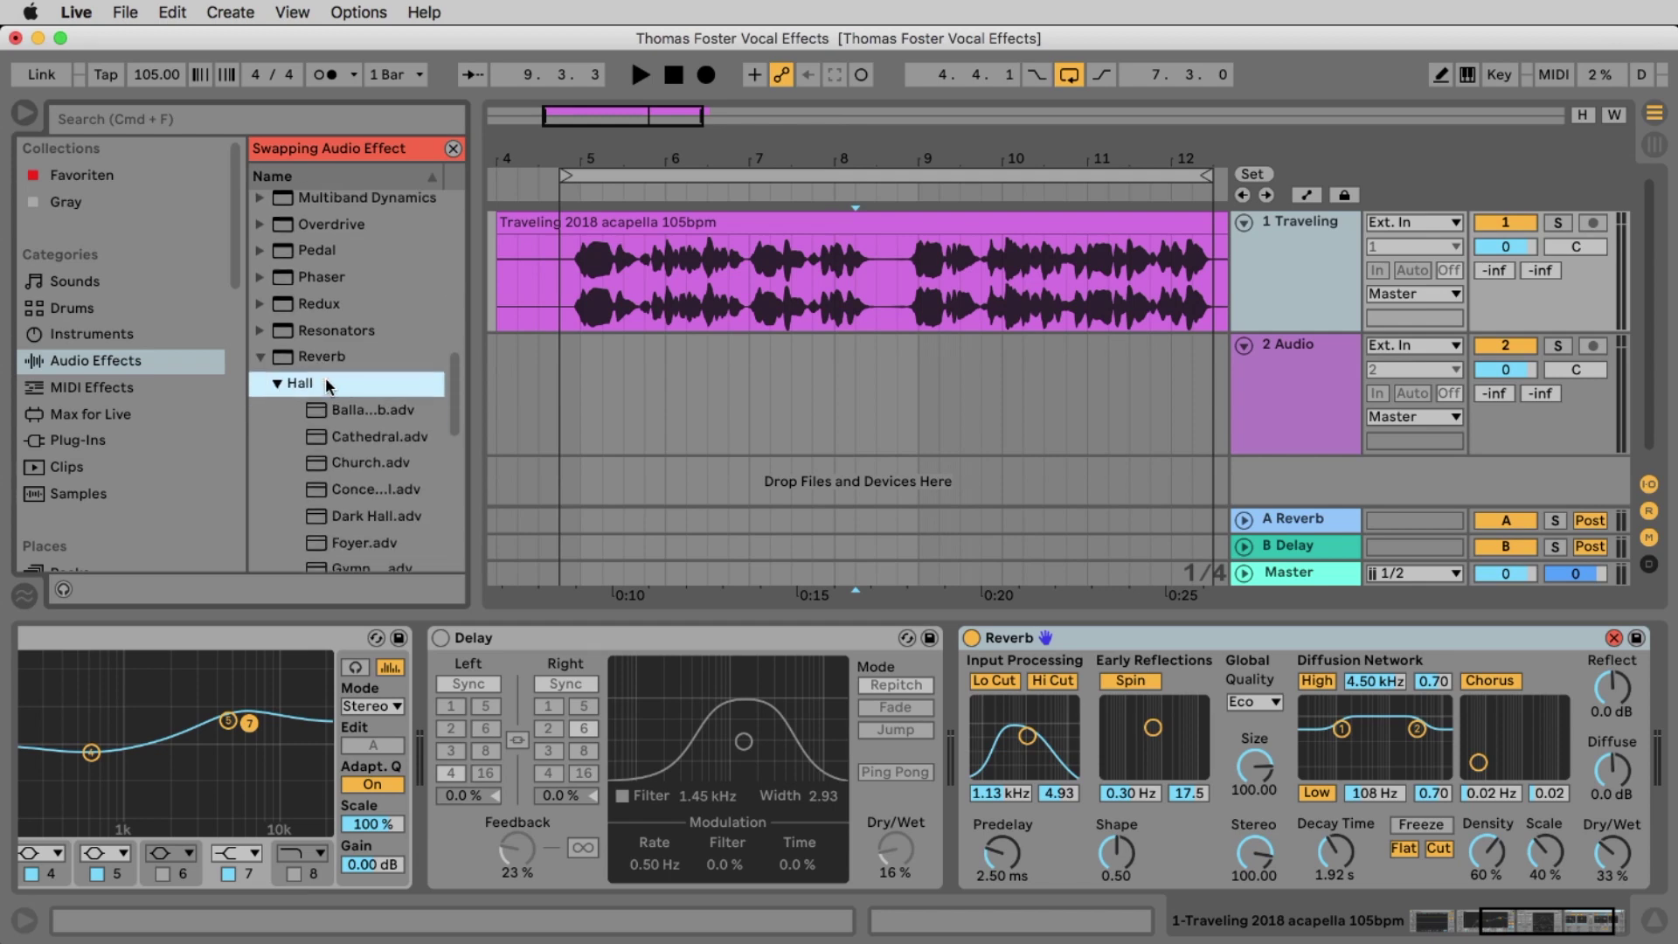
{"action": "left_click", "coordinate": [378, 408]}
{"action": "left_click", "coordinate": [369, 421]}
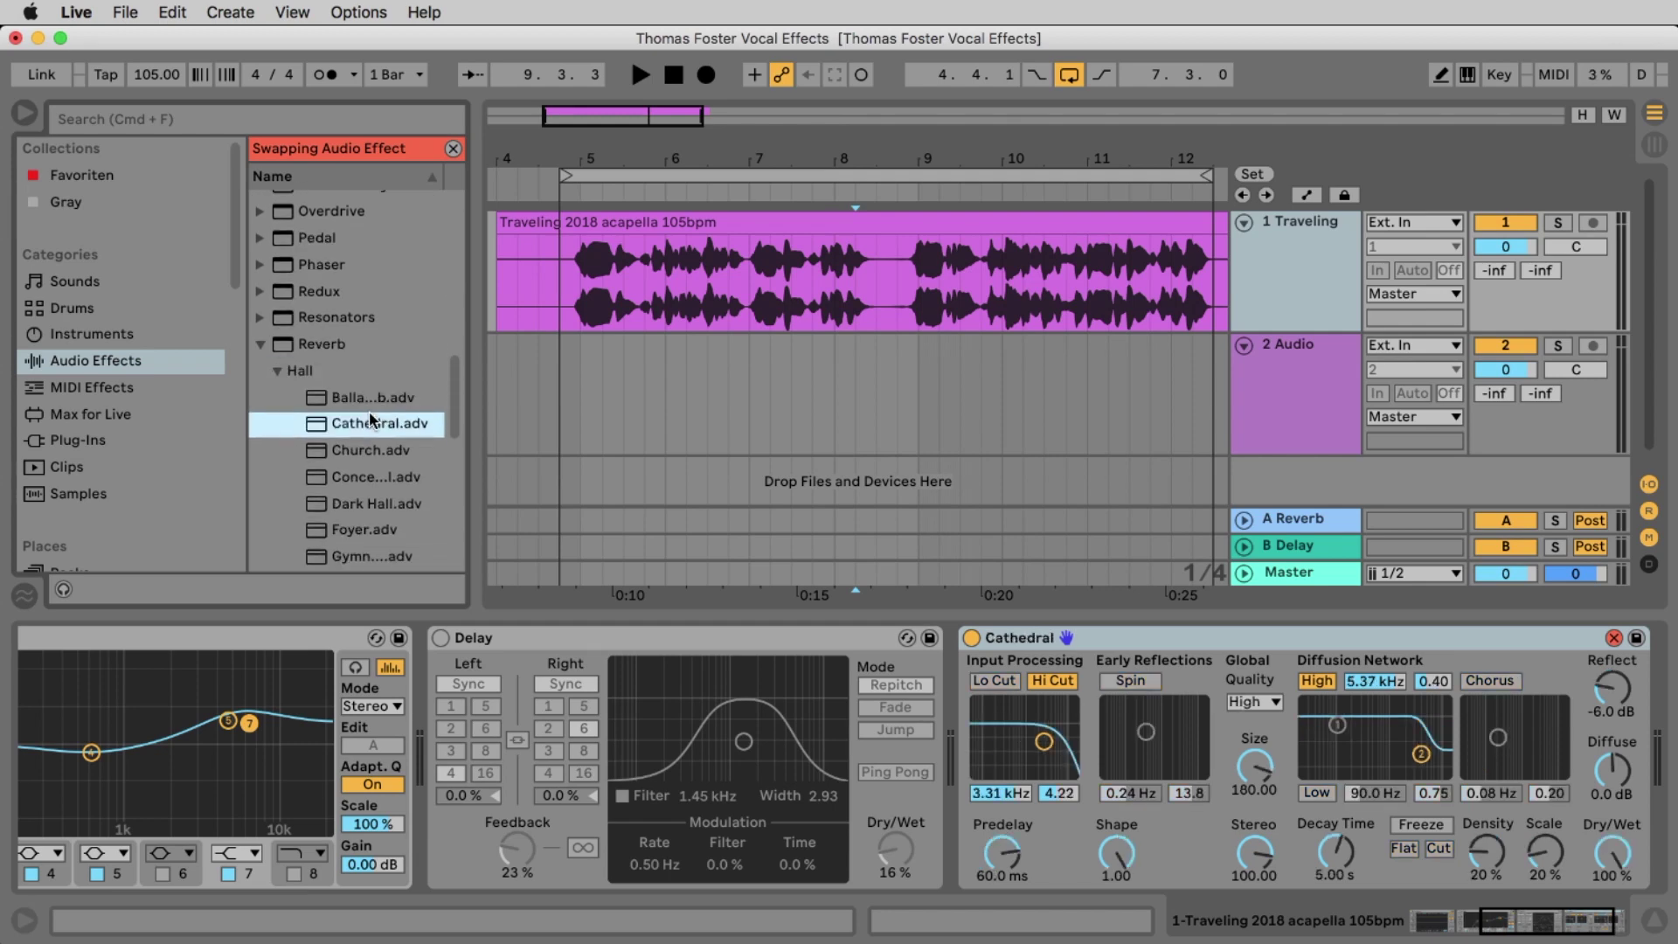
{"action": "key", "text": "space"}
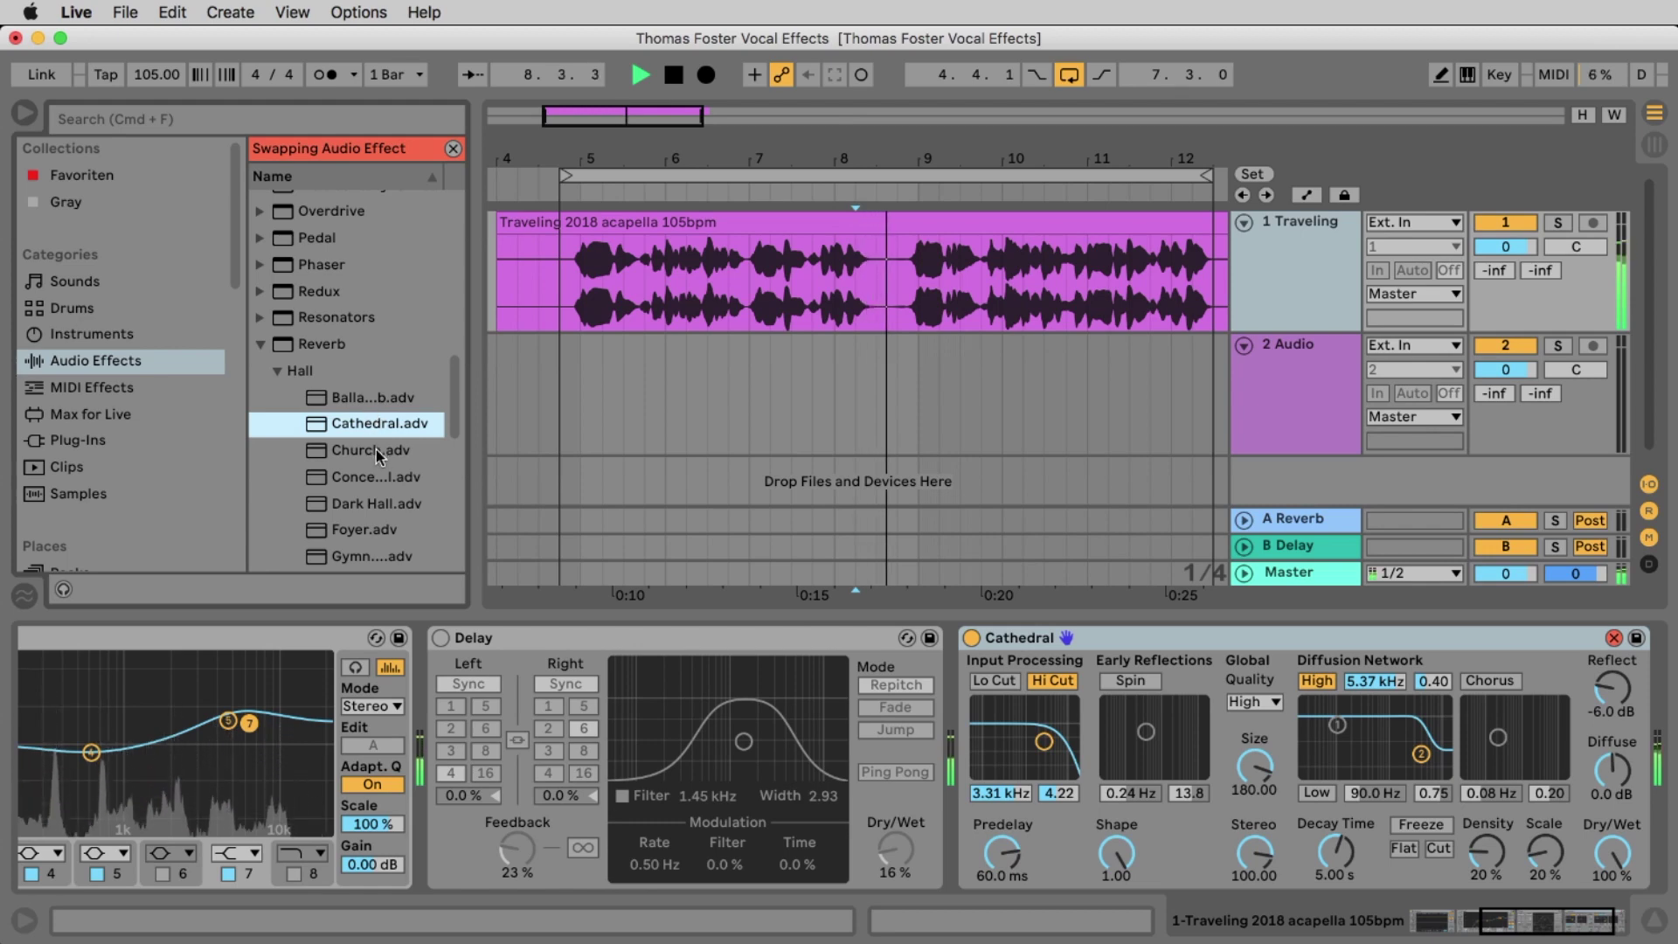
{"action": "left_click", "coordinate": [376, 449]}
Try Dark Hall, Gymnasium, Large Hall and Main Hall, then load Vocal Hall.
{"action": "scroll", "coordinate": [379, 449], "scroll_direction": "down", "scroll_amount": 1}
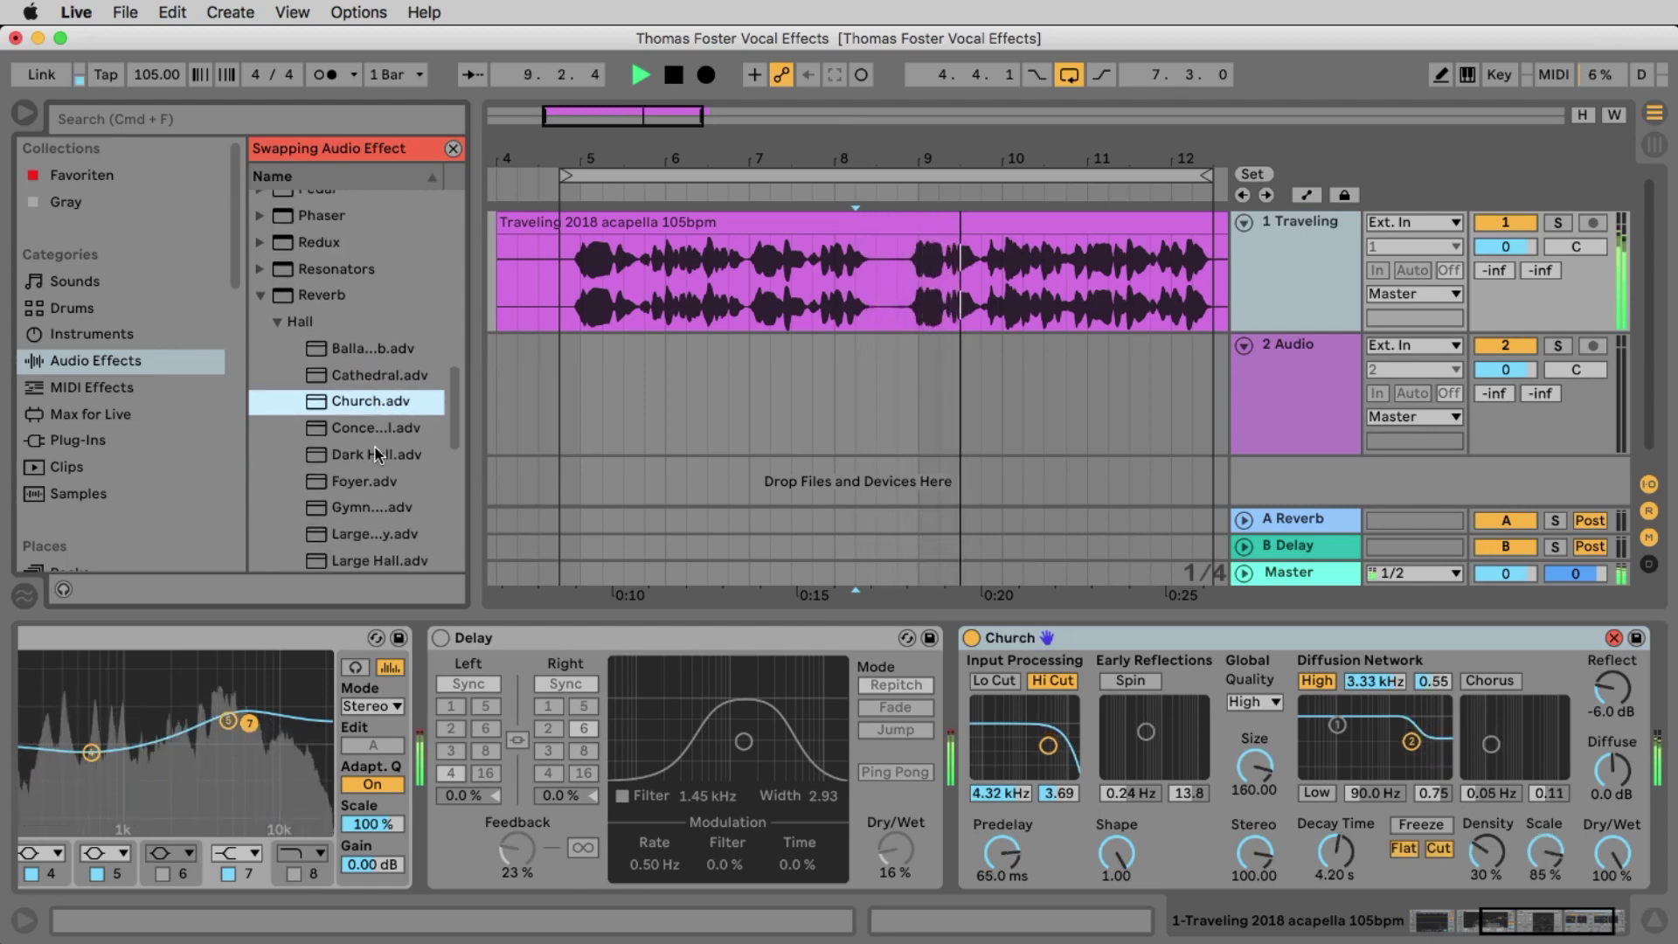
{"action": "left_click", "coordinate": [377, 452]}
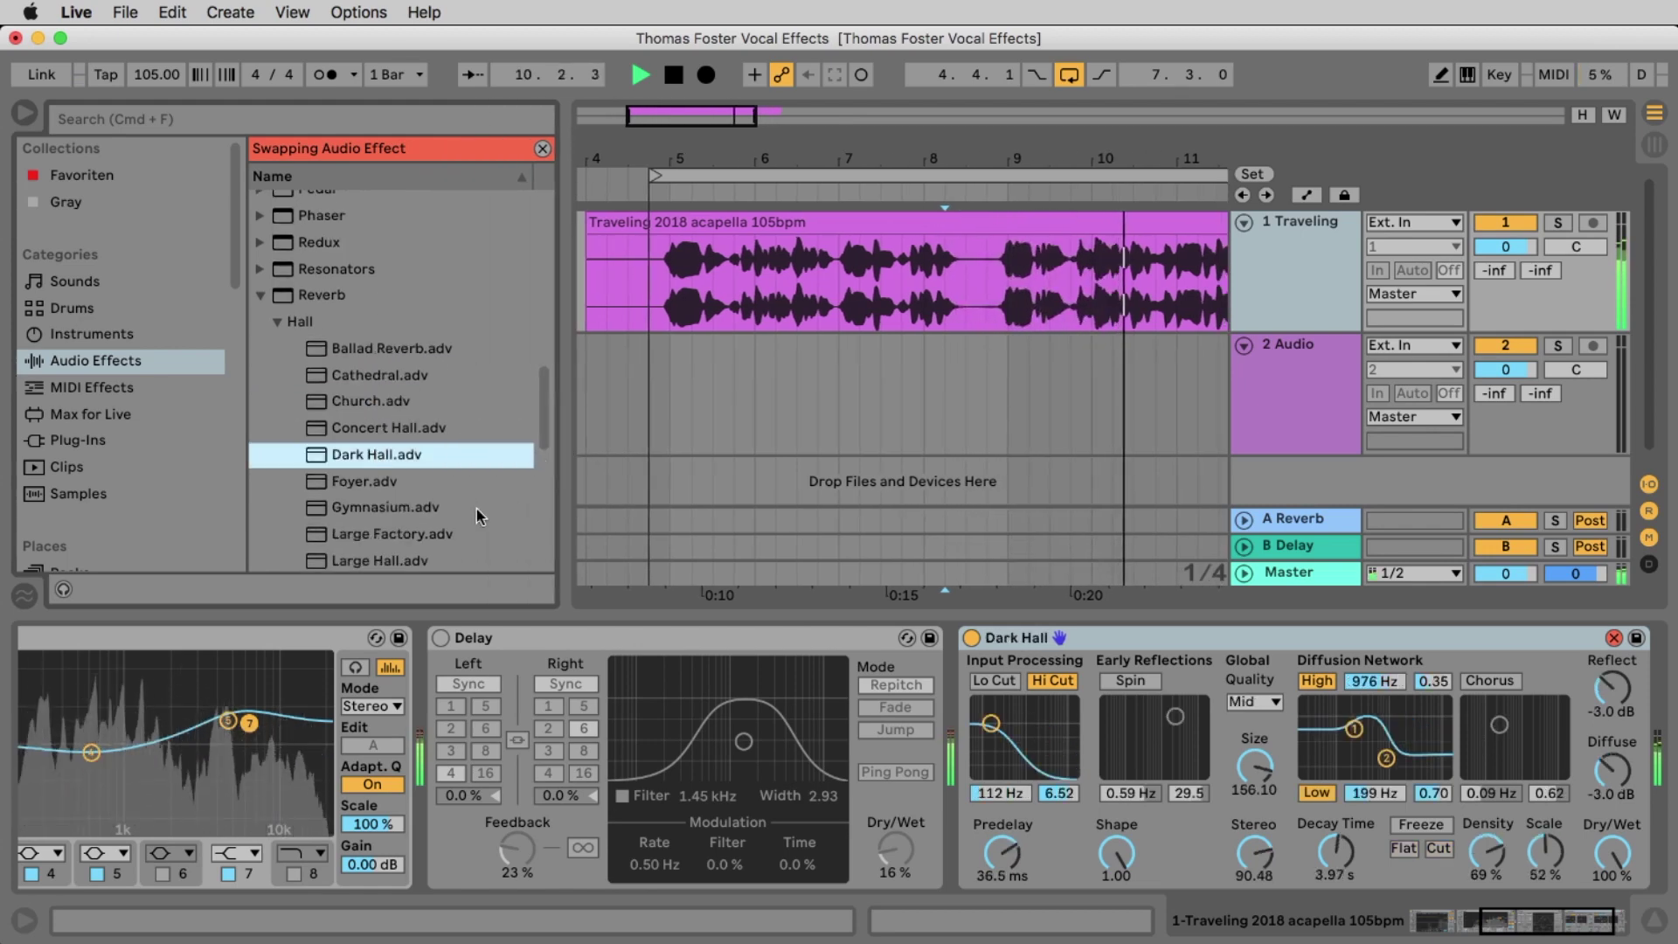
{"action": "left_click", "coordinate": [461, 507]}
{"action": "scroll", "coordinate": [450, 480], "scroll_direction": "down", "scroll_amount": 2}
{"action": "left_click", "coordinate": [382, 506]}
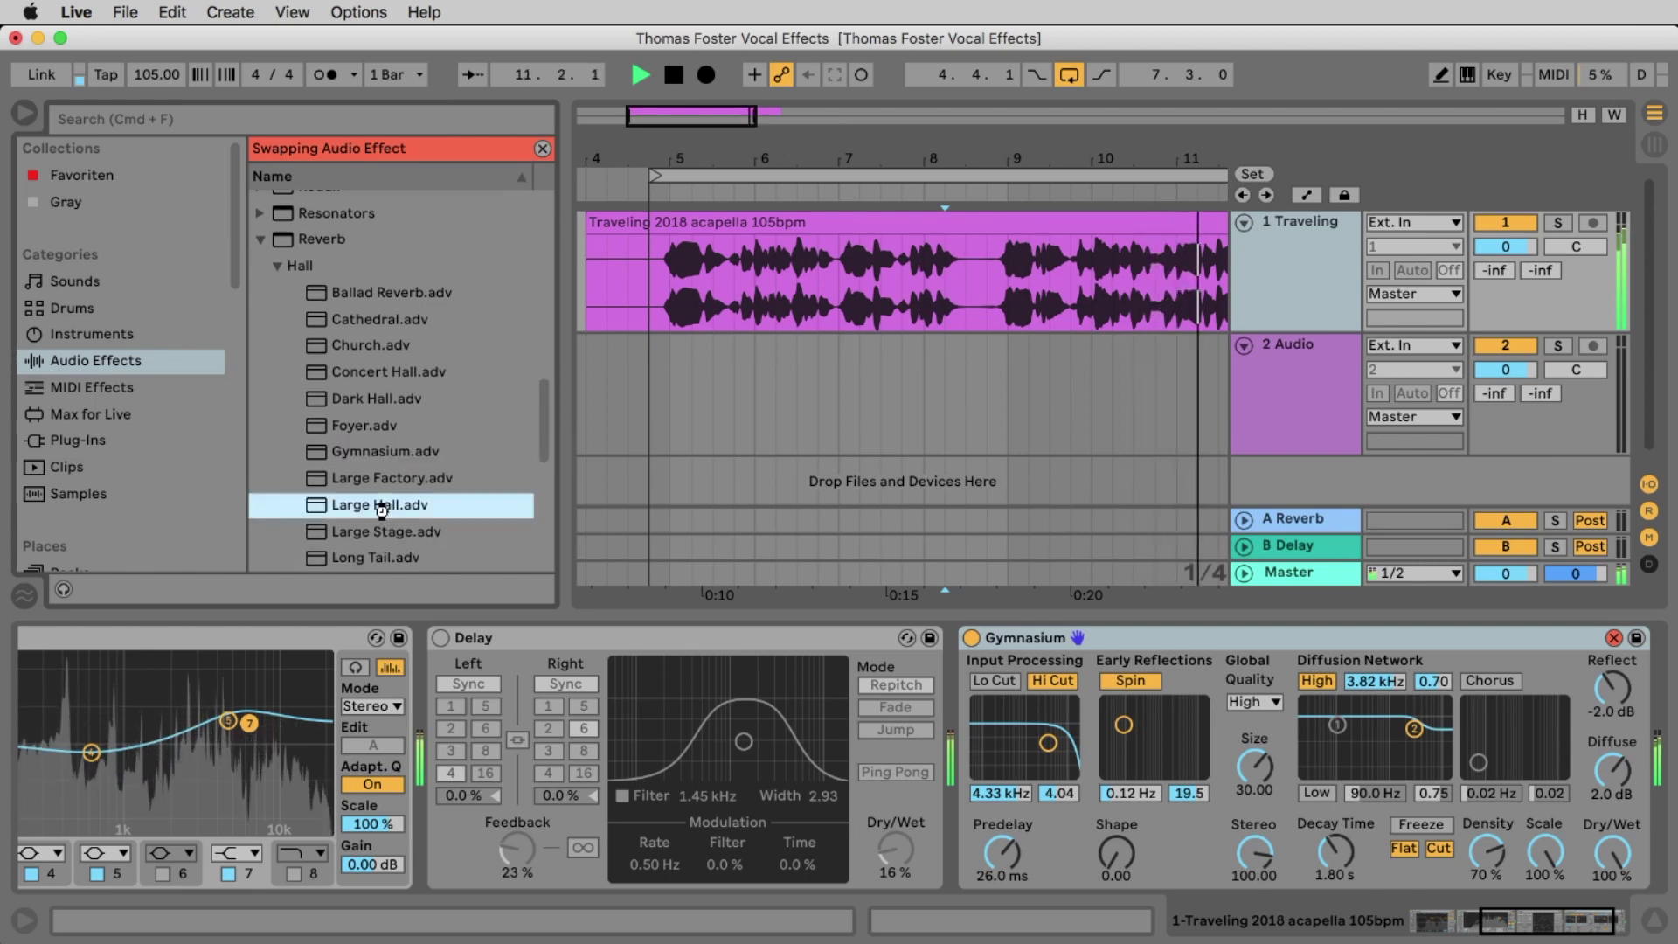
{"action": "scroll", "coordinate": [412, 484], "scroll_direction": "down", "scroll_amount": 7}
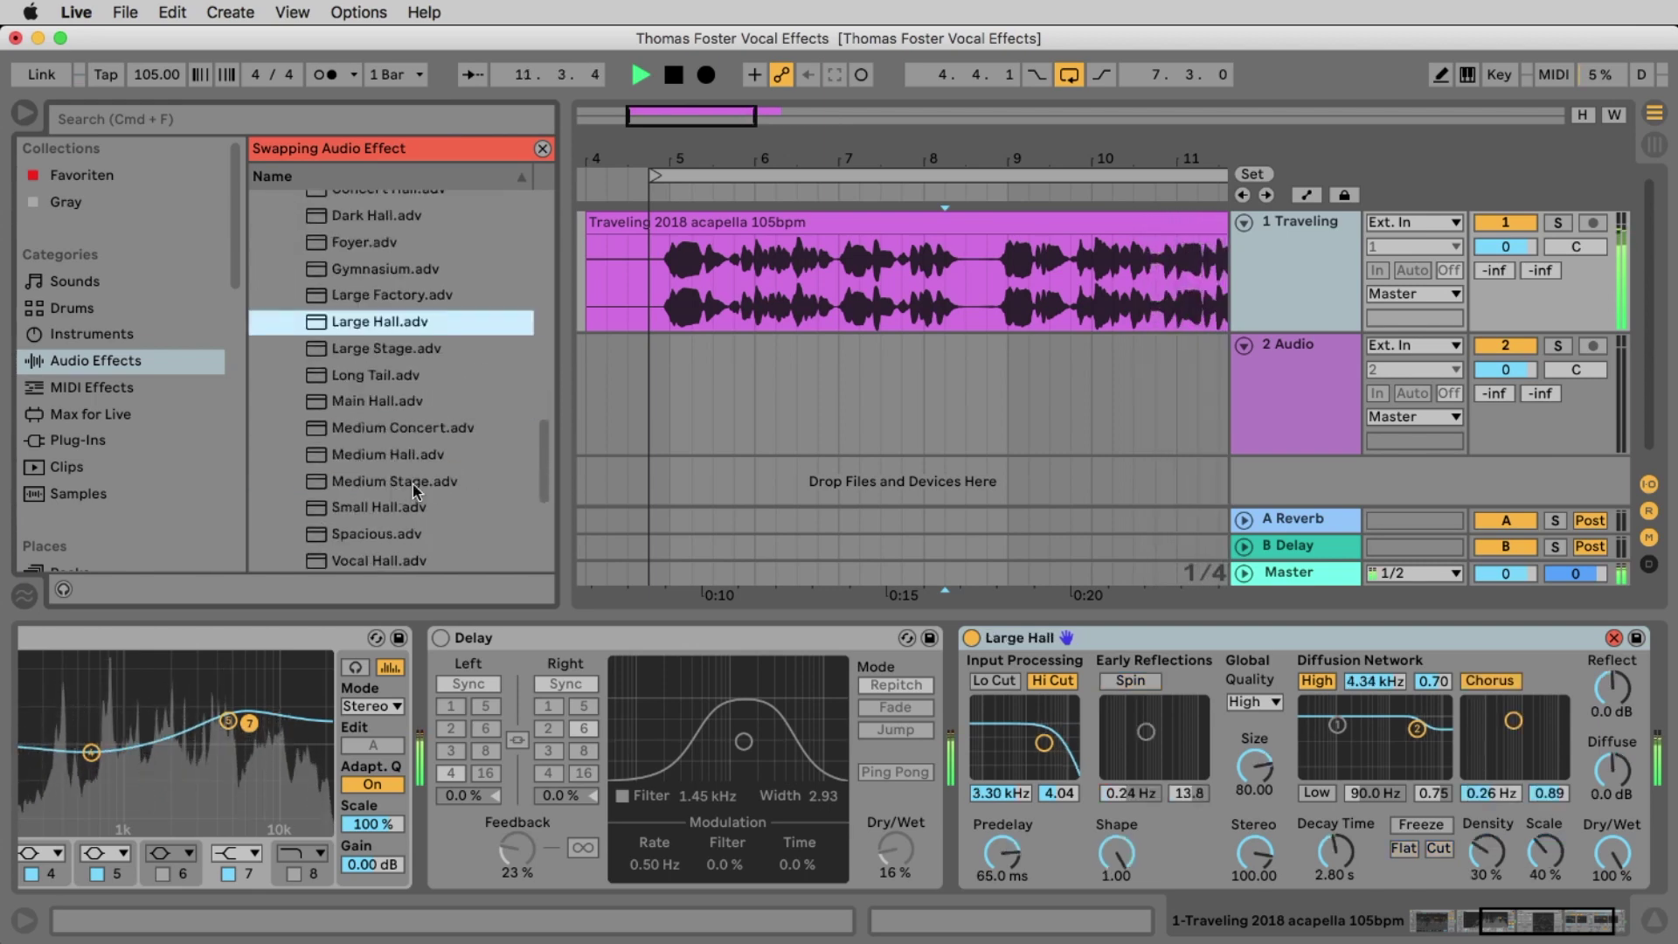
{"action": "left_click", "coordinate": [381, 401]}
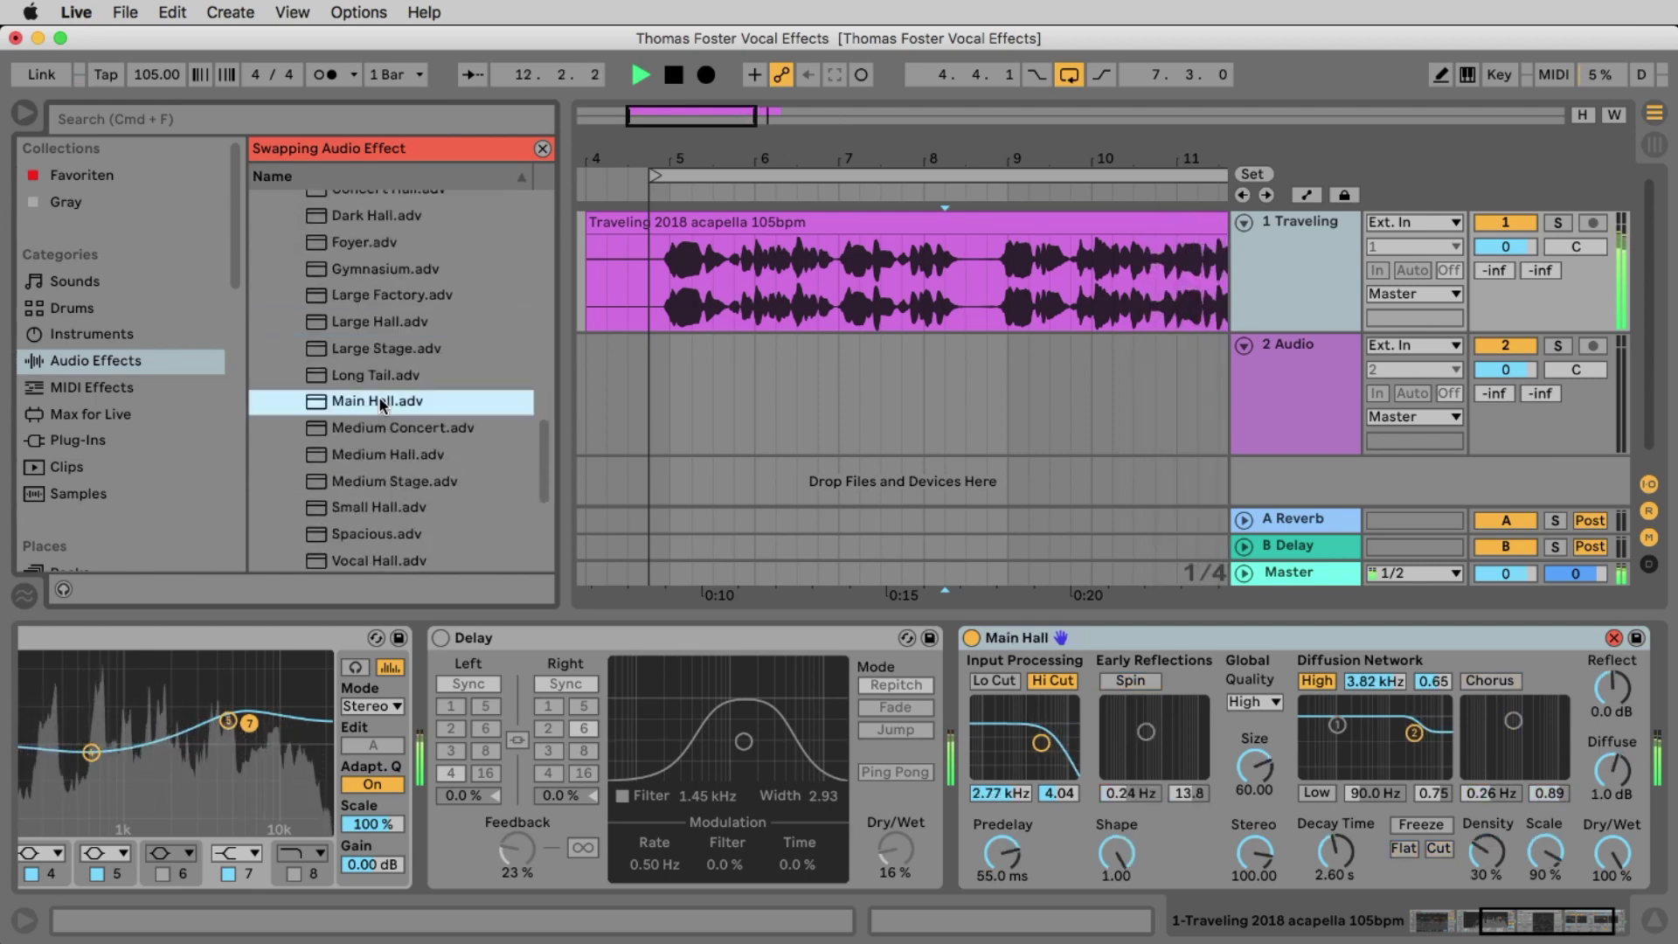
{"action": "left_click", "coordinate": [364, 559]}
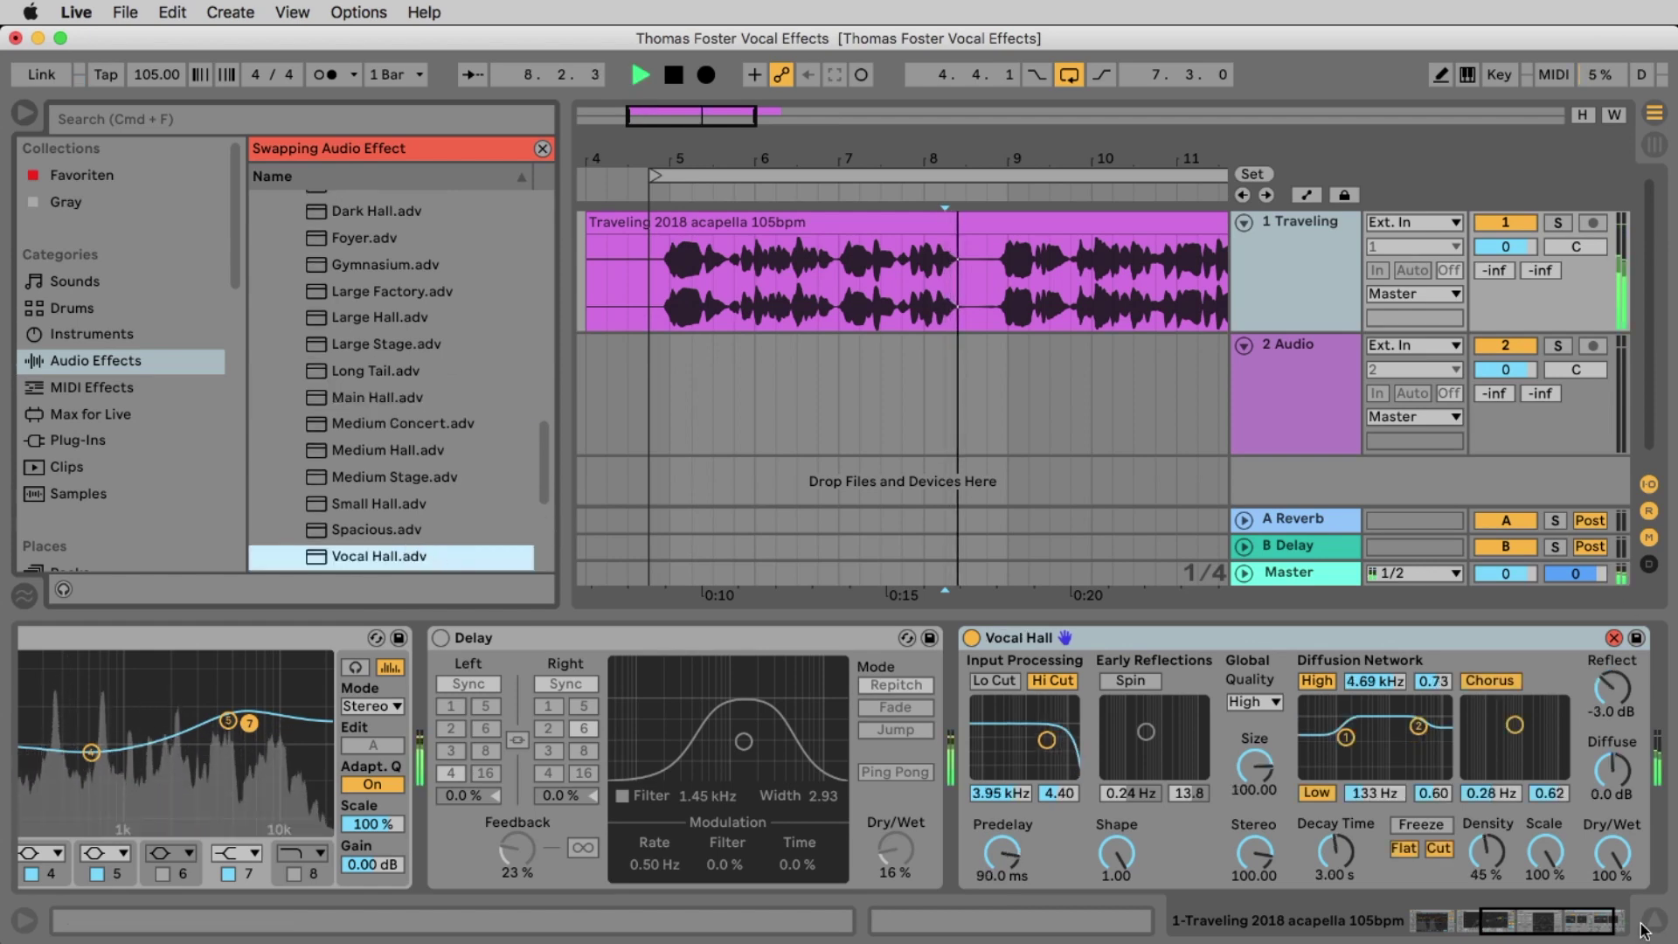
Lower the Vocal Hall dry/wet to 17% with a 2.30 s decay, then listen back.
{"action": "left_click_drag", "start_coordinate": [1612, 852], "coordinate": [1612, 874]}
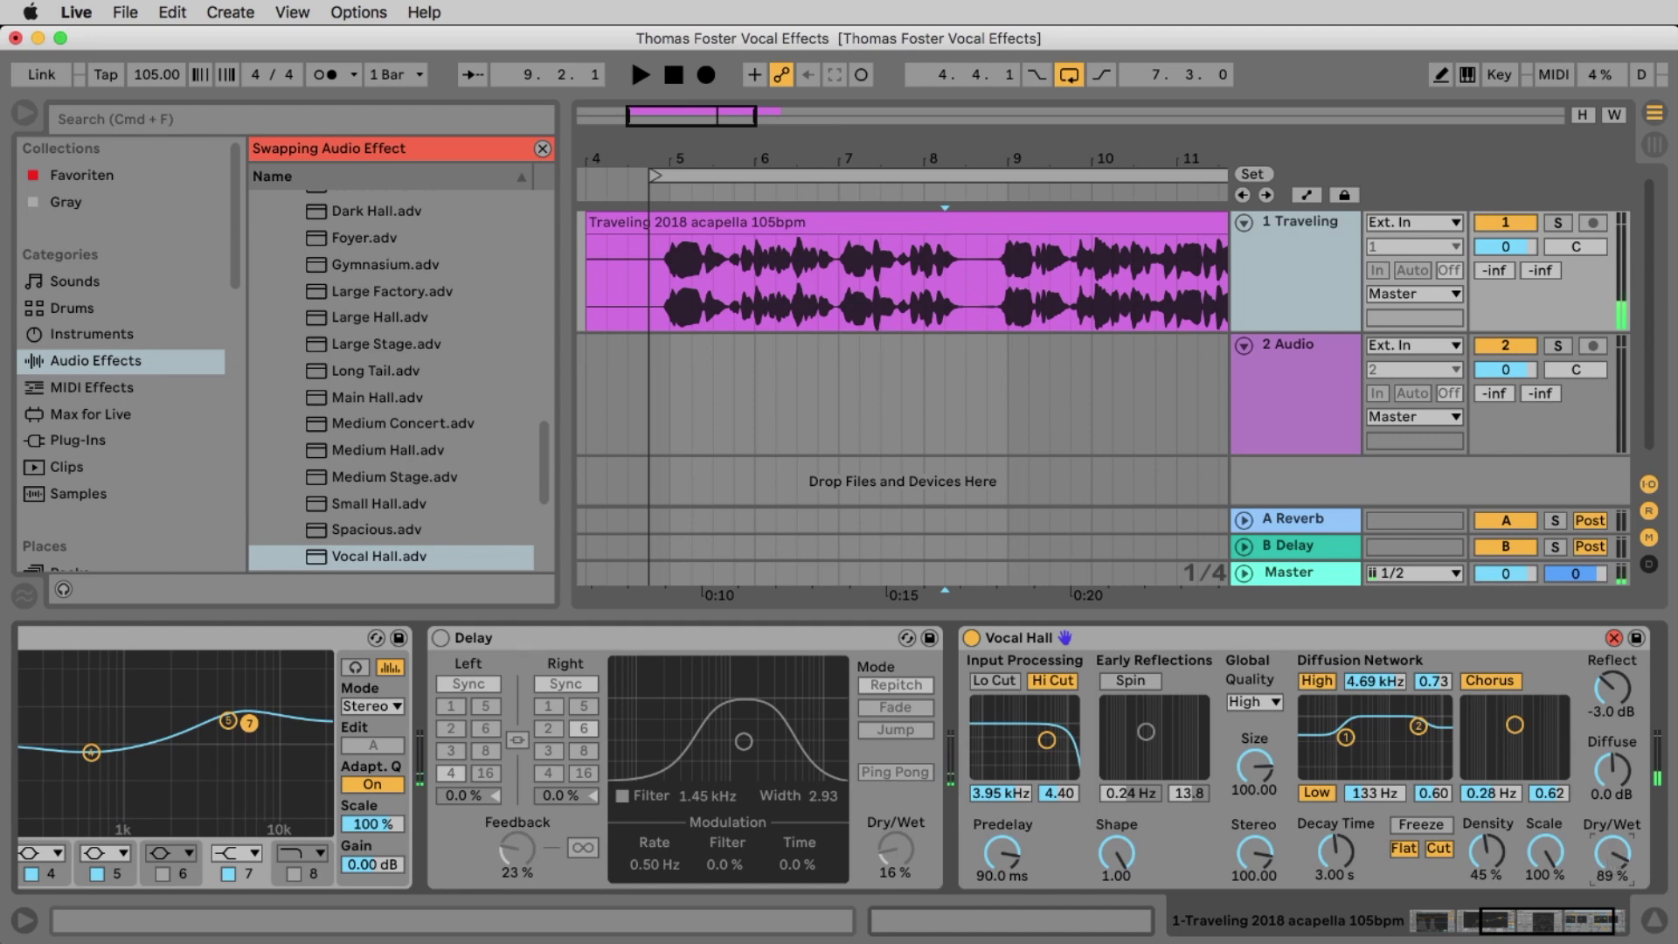
{"action": "left_click_drag", "start_coordinate": [1612, 851], "coordinate": [1616, 852]}
{"action": "key", "text": "space"}
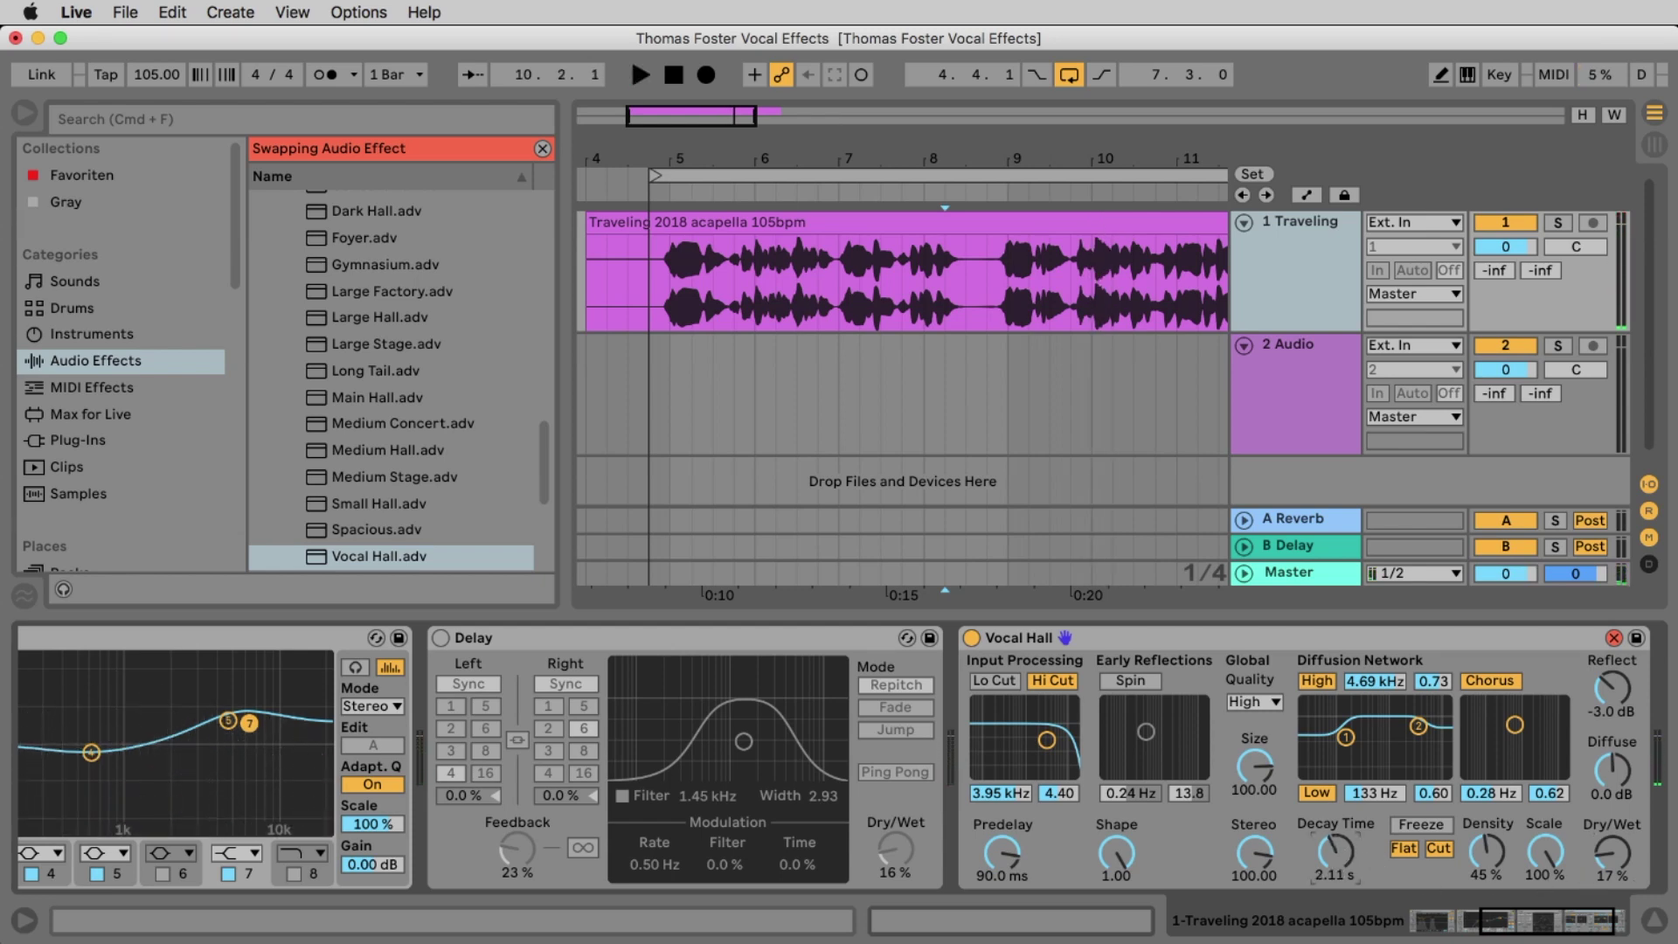
{"action": "key", "text": "space"}
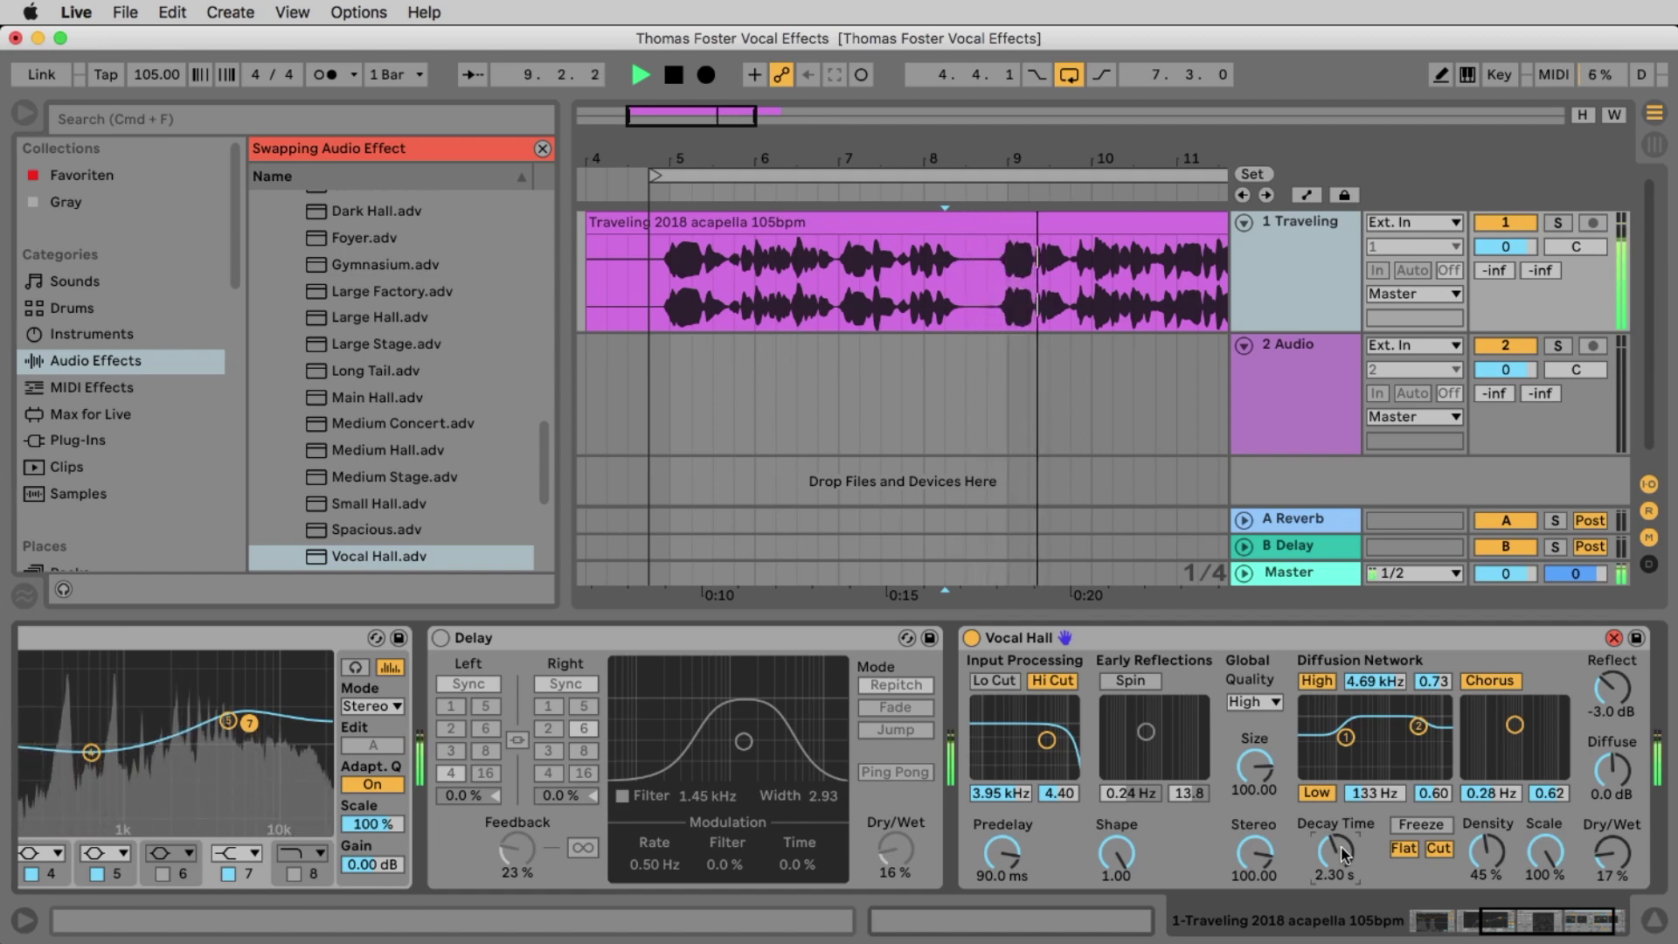
{"action": "key", "text": "space"}
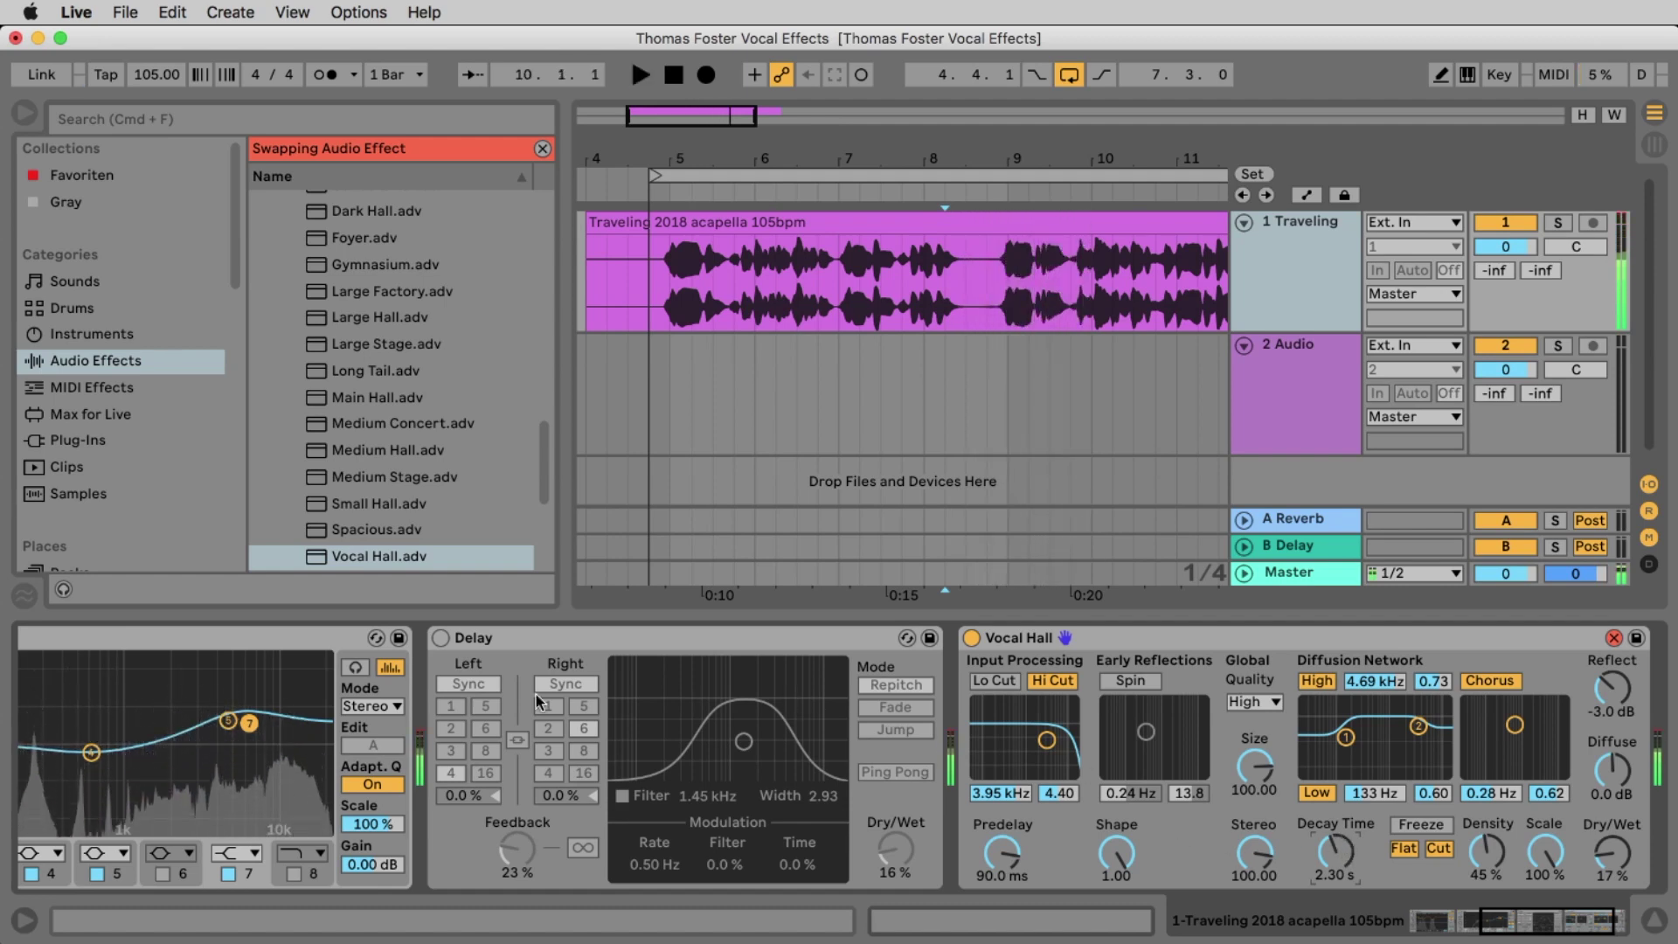
Re-enable the Delay device, start playback, and switch off arrangement looping so the acapella plays on.
{"action": "left_click", "coordinate": [441, 638]}
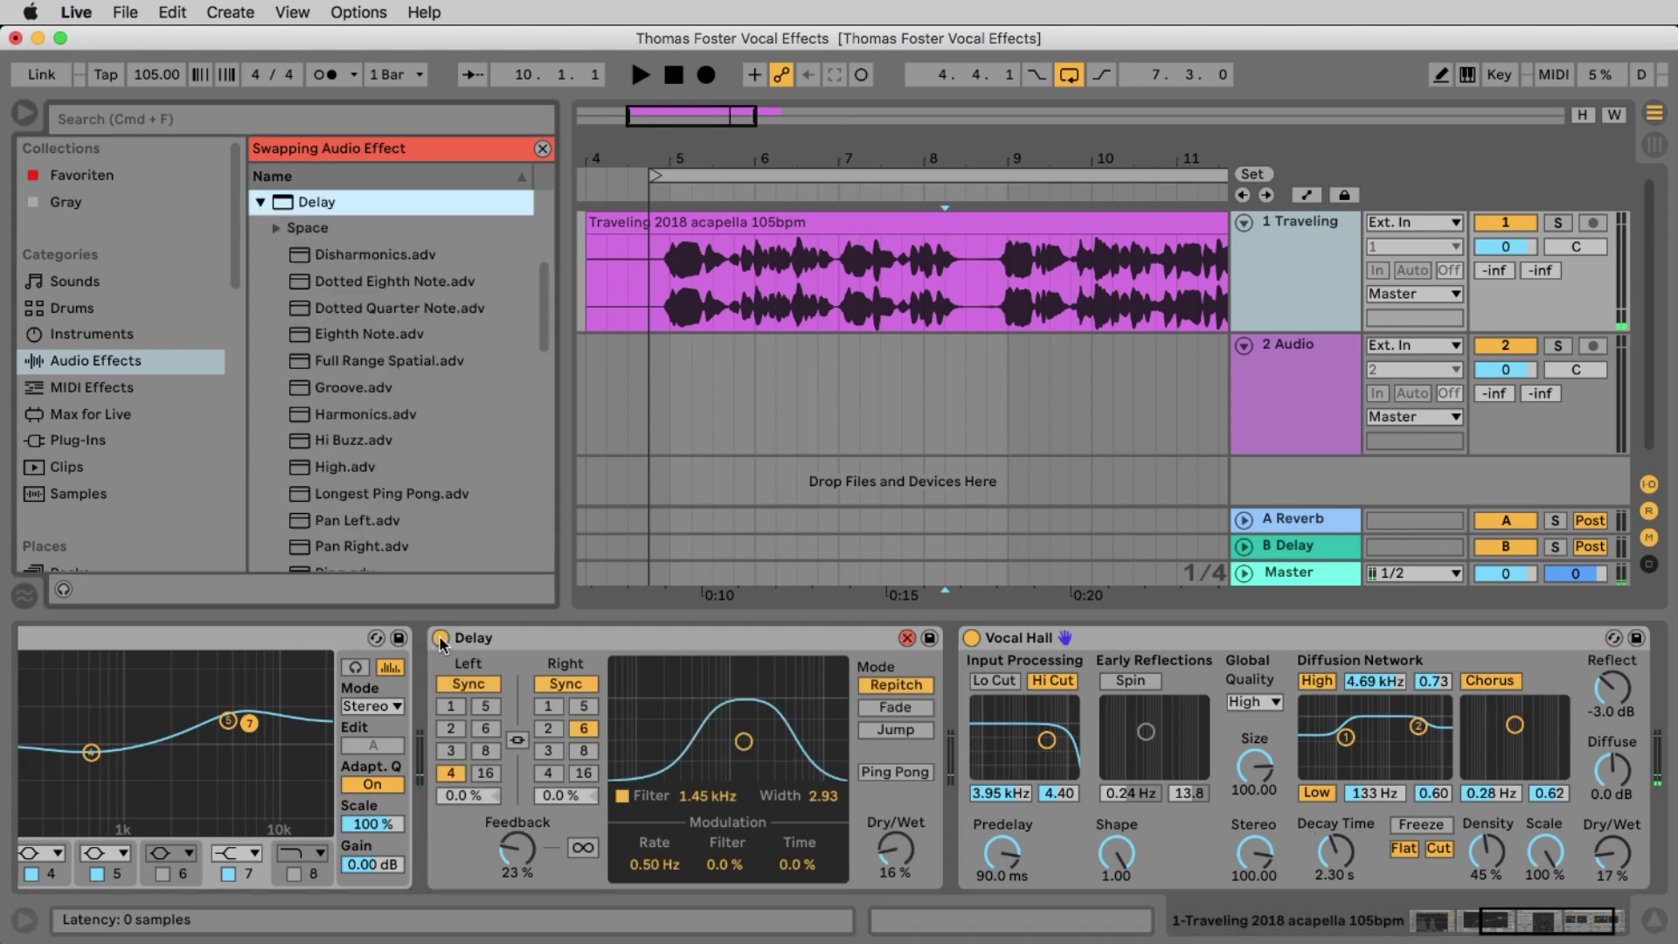
{"action": "key", "text": "space"}
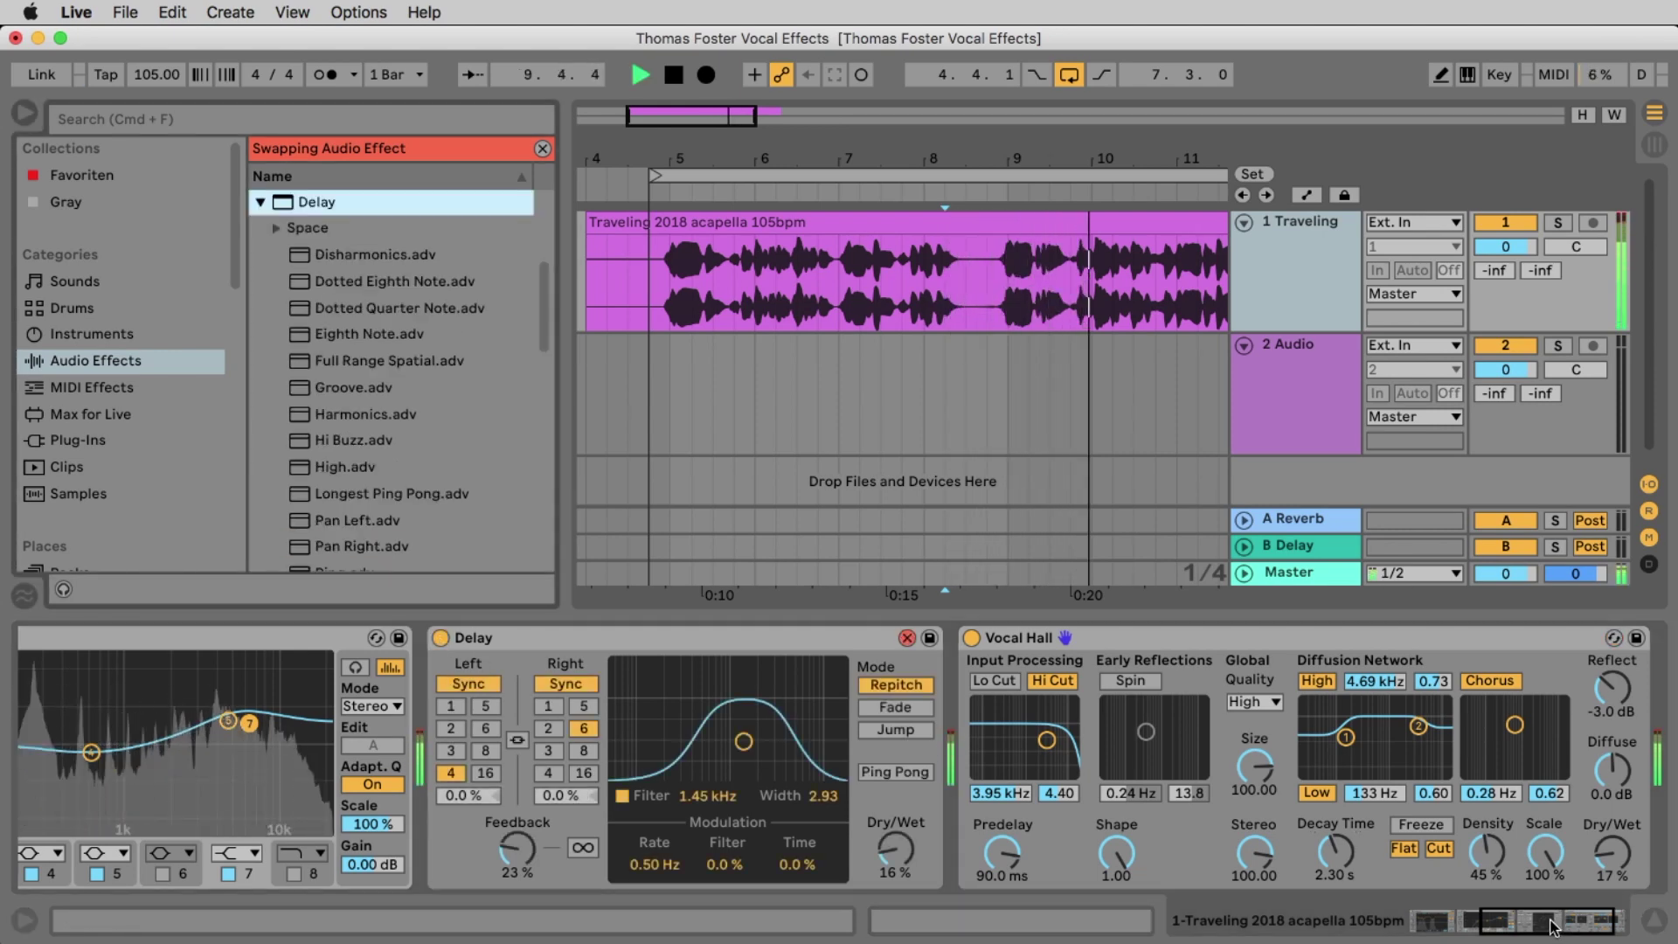
{"action": "left_click_drag", "start_coordinate": [1036, 155], "coordinate": [964, 161]}
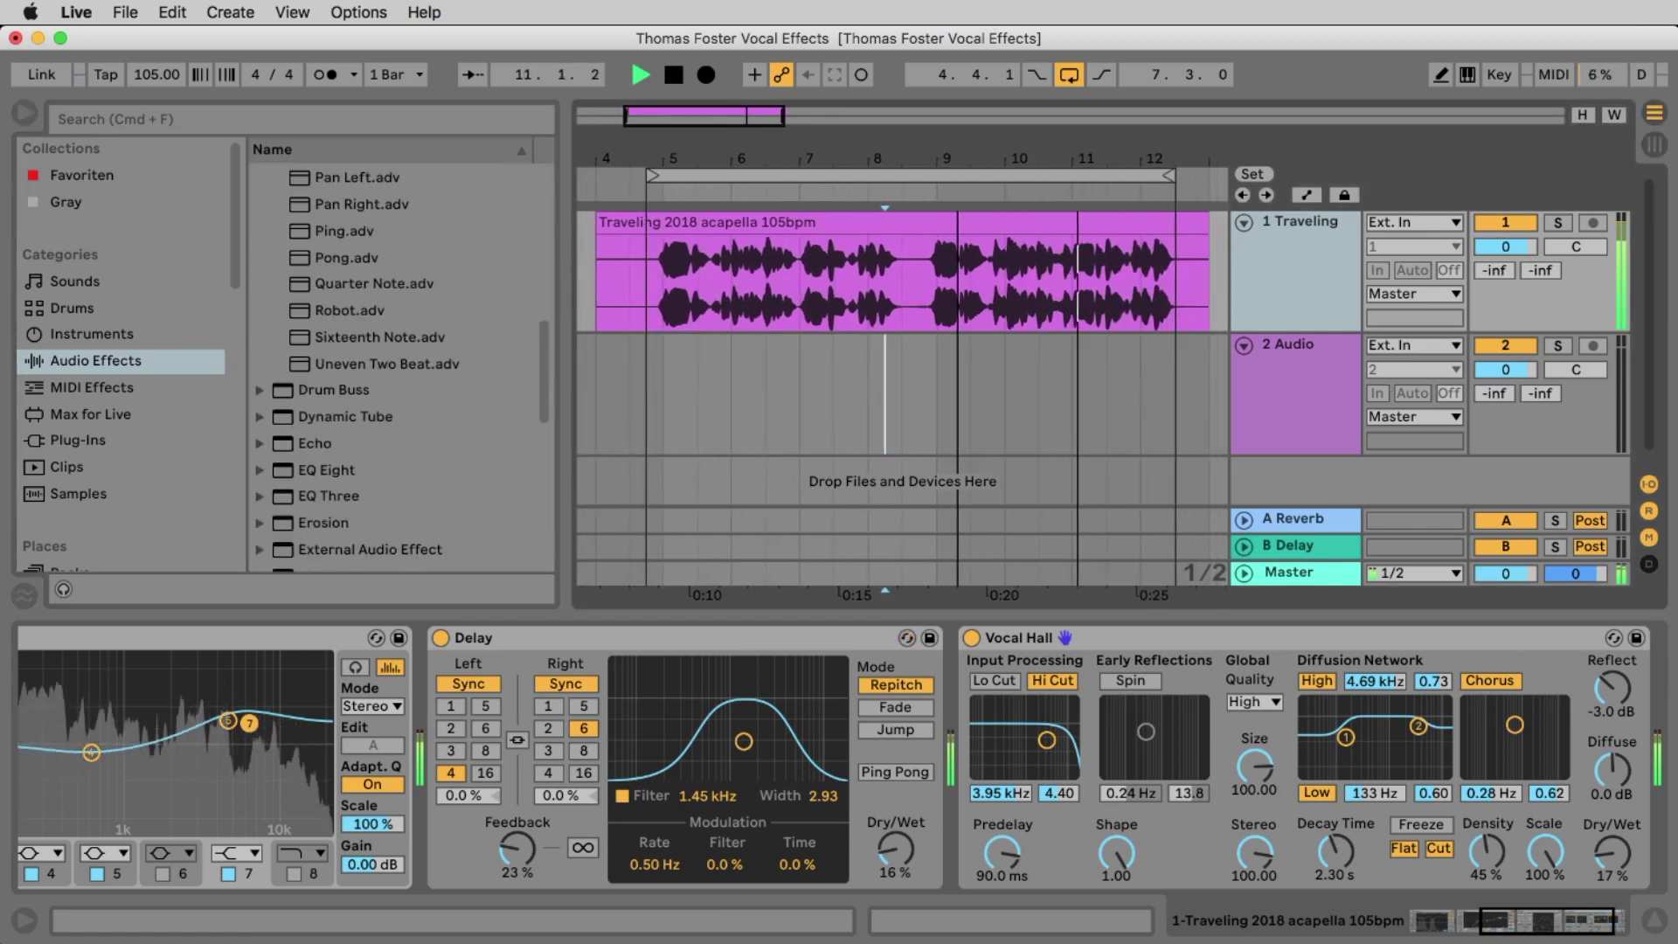
{"action": "left_click", "coordinate": [1067, 75]}
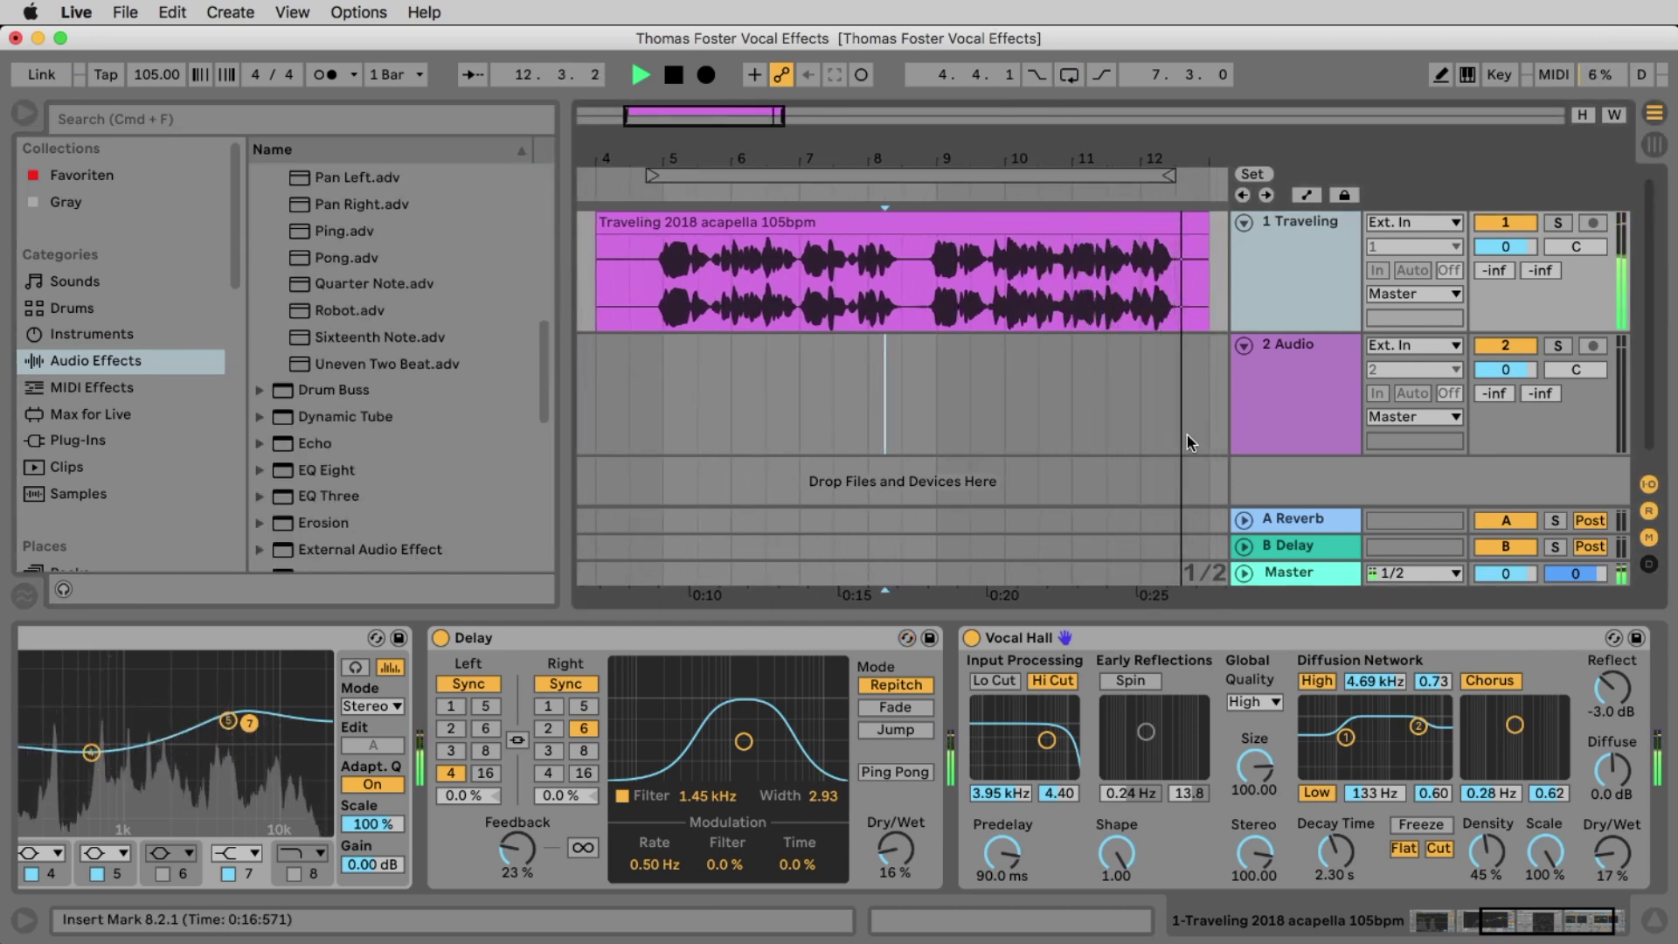